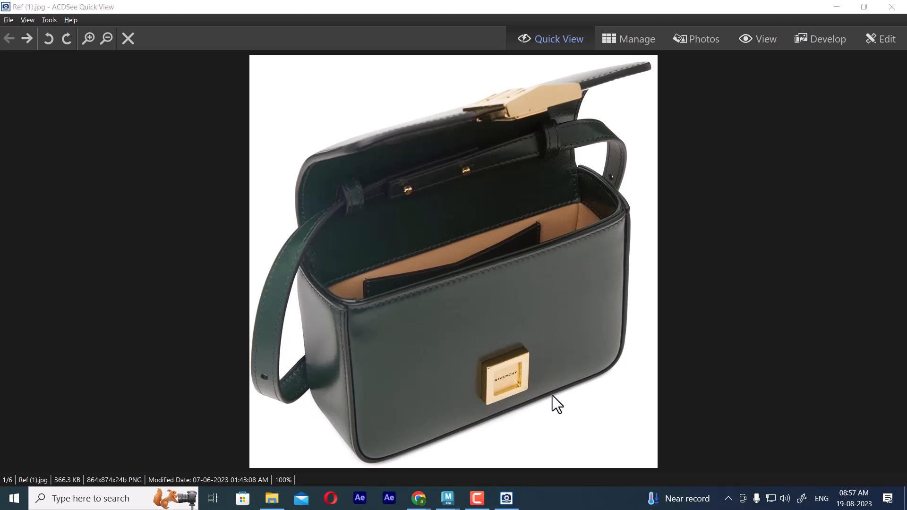
Look through the handbag reference photos Ref (1) to Ref (5), examining the bag's back and strap up close in Ref (5)
{"action": "left_click", "coordinate": [544, 398]}
{"action": "scroll", "coordinate": [543, 397], "scroll_direction": "down", "scroll_amount": 1}
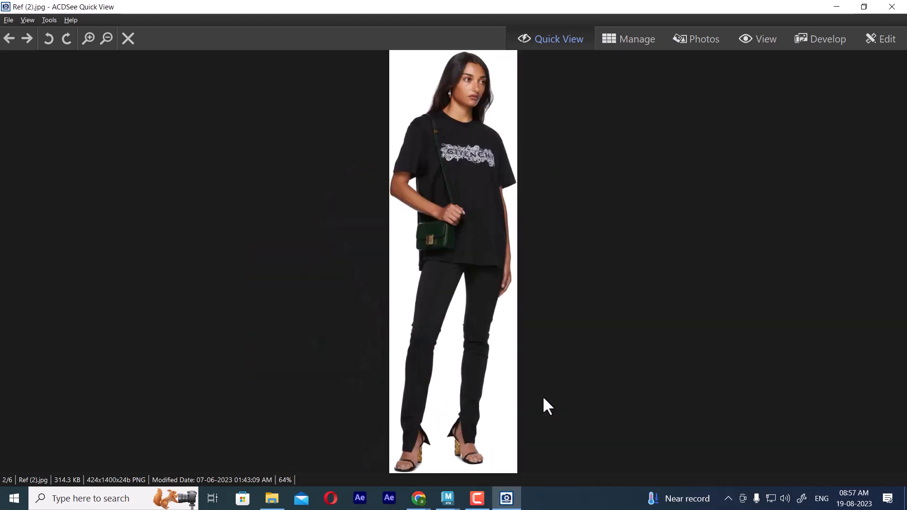
{"action": "scroll", "coordinate": [544, 399], "scroll_direction": "down", "scroll_amount": 1}
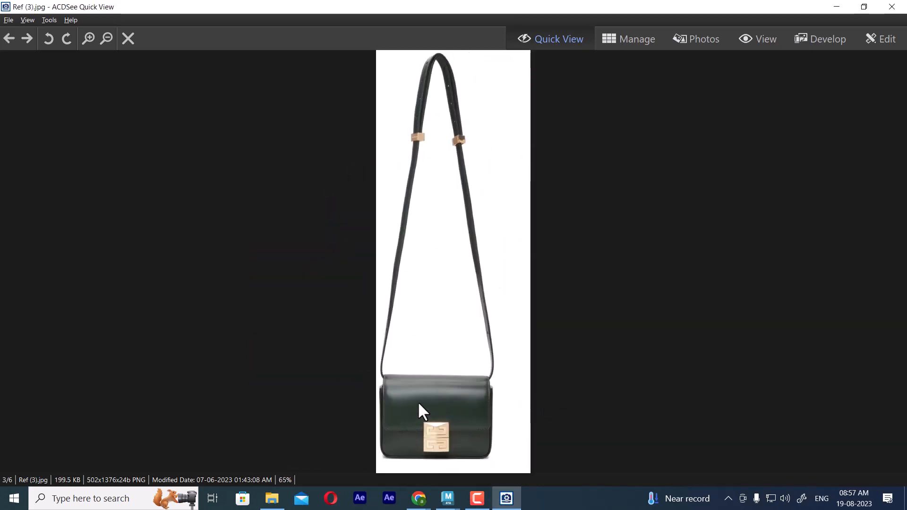
{"action": "scroll", "coordinate": [420, 404], "scroll_direction": "down", "scroll_amount": 1}
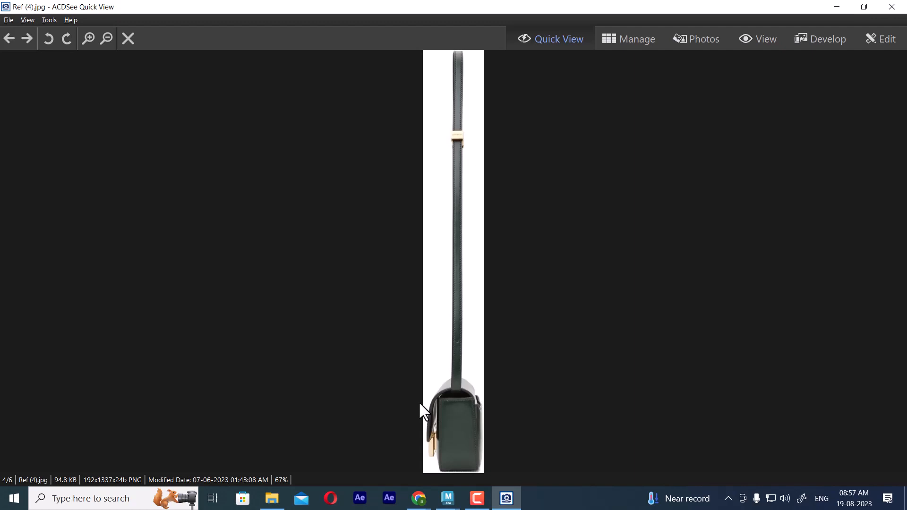
{"action": "scroll", "coordinate": [420, 404], "scroll_direction": "down", "scroll_amount": 1}
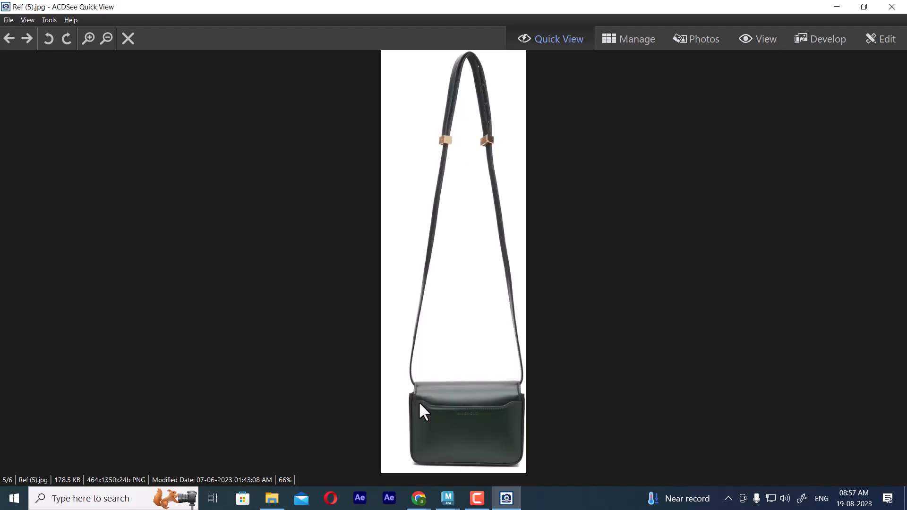
{"action": "scroll", "coordinate": [554, 359], "scroll_direction": "up", "scroll_amount": 3, "text": "ctrl"}
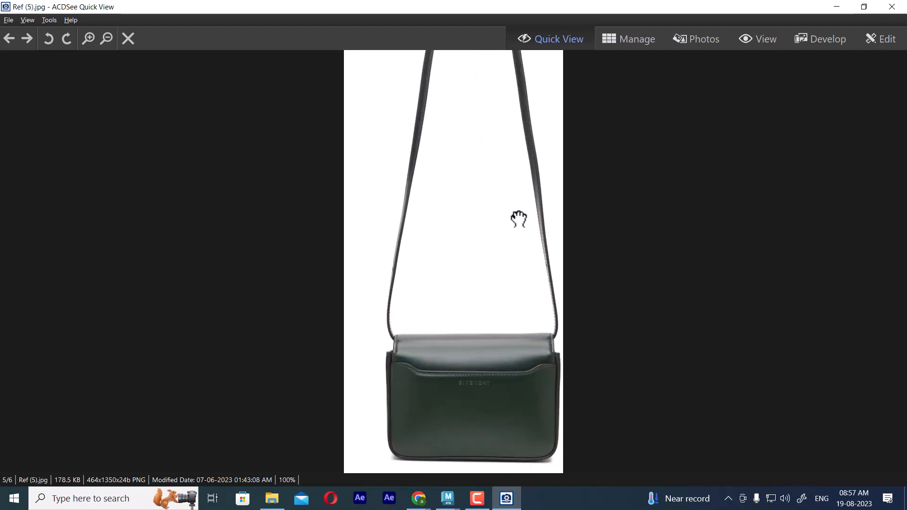
{"action": "left_click_drag", "start_coordinate": [531, 320], "coordinate": [490, 226]}
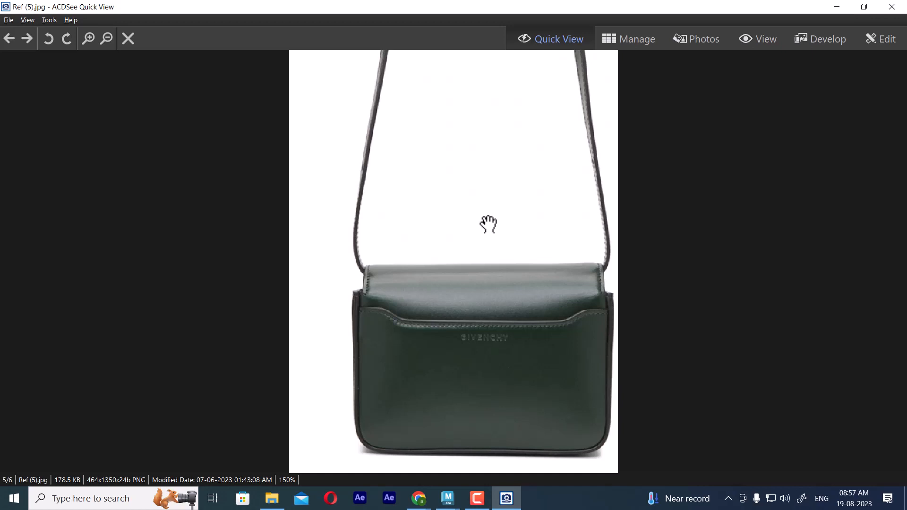
{"action": "left_click_drag", "start_coordinate": [533, 213], "coordinate": [493, 432]}
{"action": "left_click_drag", "start_coordinate": [495, 218], "coordinate": [495, 415]}
{"action": "left_click_drag", "start_coordinate": [519, 259], "coordinate": [509, 396]}
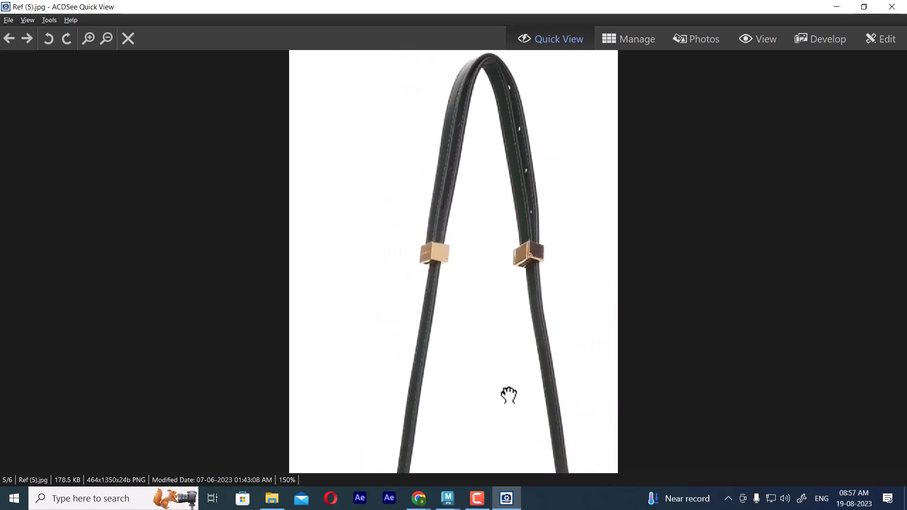
Examine the front view in Ref (3), following the strap from the flap and clasp up to its metal sliders and back down
{"action": "scroll", "coordinate": [509, 395], "scroll_direction": "down", "scroll_amount": 10}
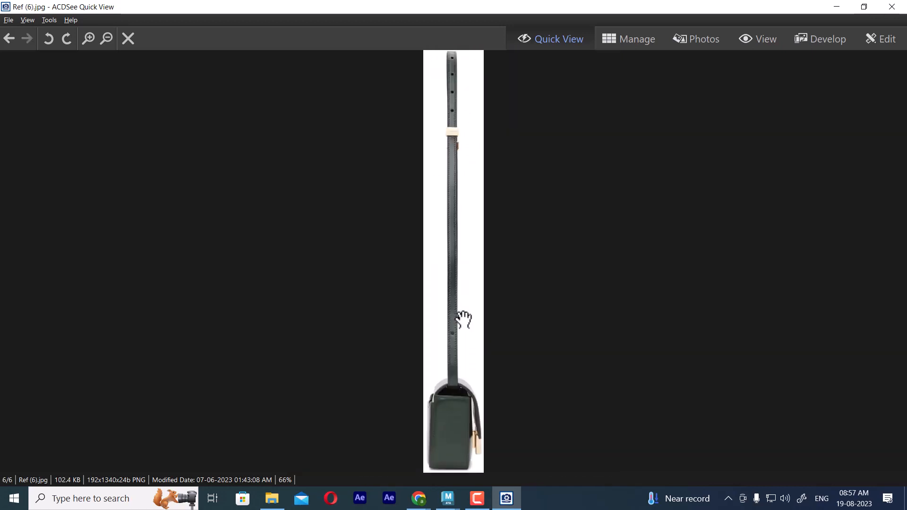
{"action": "scroll", "coordinate": [445, 397], "scroll_direction": "up", "scroll_amount": 1}
{"action": "scroll", "coordinate": [447, 406], "scroll_direction": "down", "scroll_amount": 1}
{"action": "scroll", "coordinate": [448, 405], "scroll_direction": "up", "scroll_amount": 3}
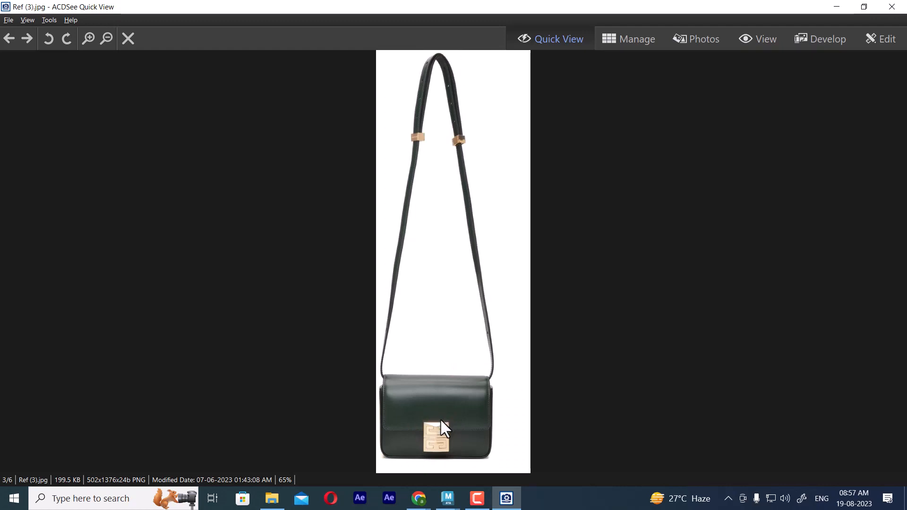
{"action": "scroll", "coordinate": [440, 419], "scroll_direction": "up", "scroll_amount": 3, "text": "ctrl"}
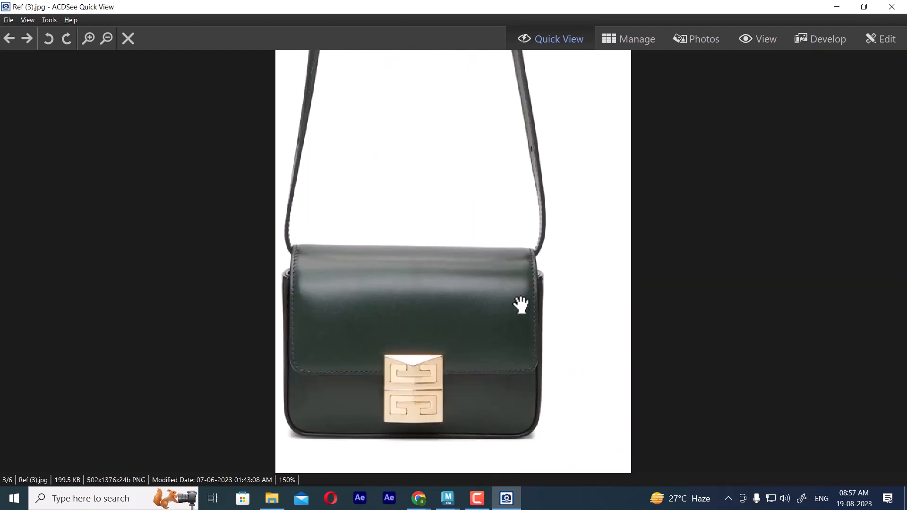
{"action": "scroll", "coordinate": [521, 304], "scroll_direction": "up", "scroll_amount": 1, "text": "ctrl"}
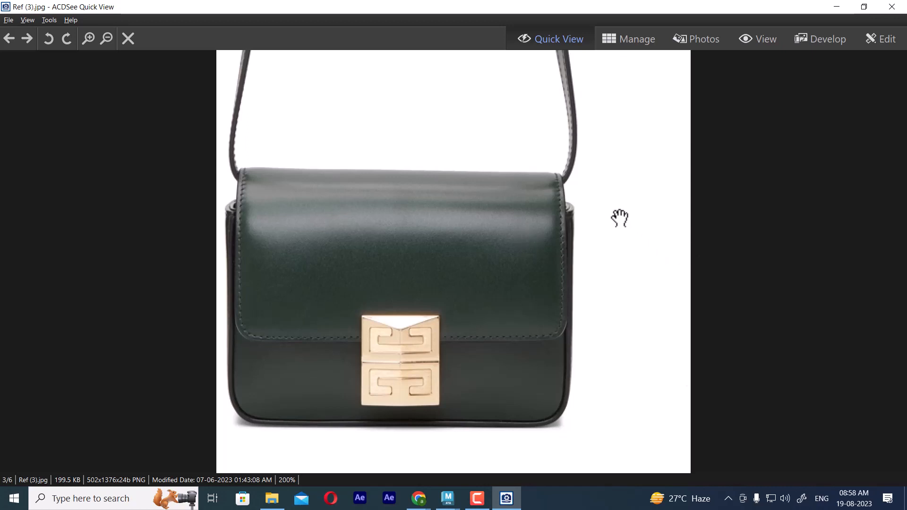
{"action": "left_click_drag", "start_coordinate": [620, 217], "coordinate": [635, 469]}
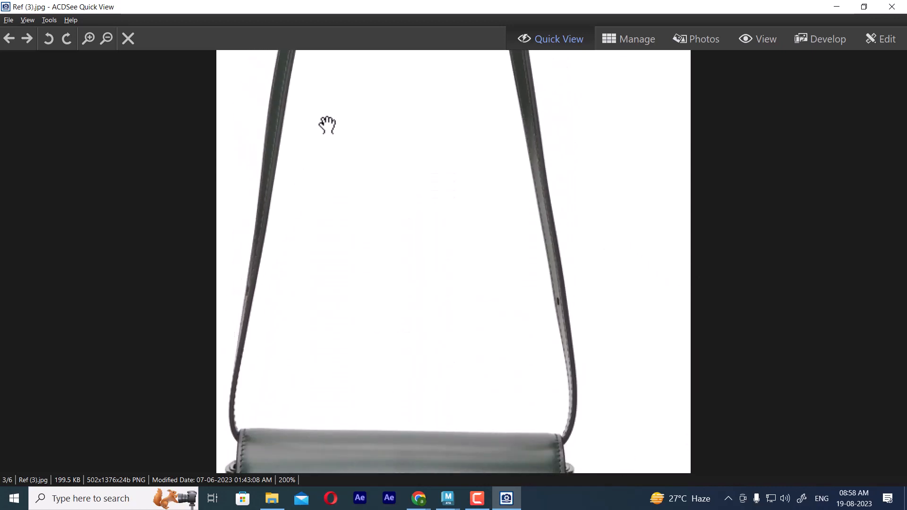
{"action": "left_click_drag", "start_coordinate": [326, 126], "coordinate": [323, 342]}
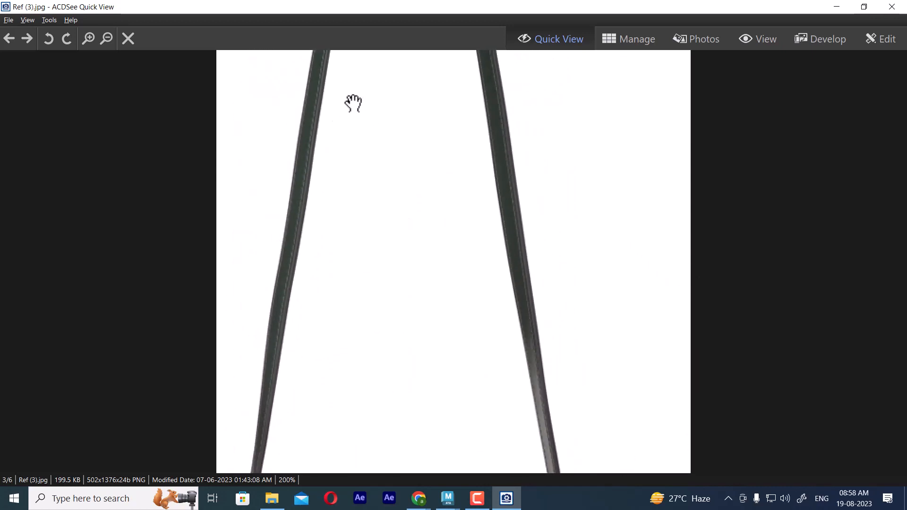
{"action": "left_click_drag", "start_coordinate": [353, 101], "coordinate": [331, 297]}
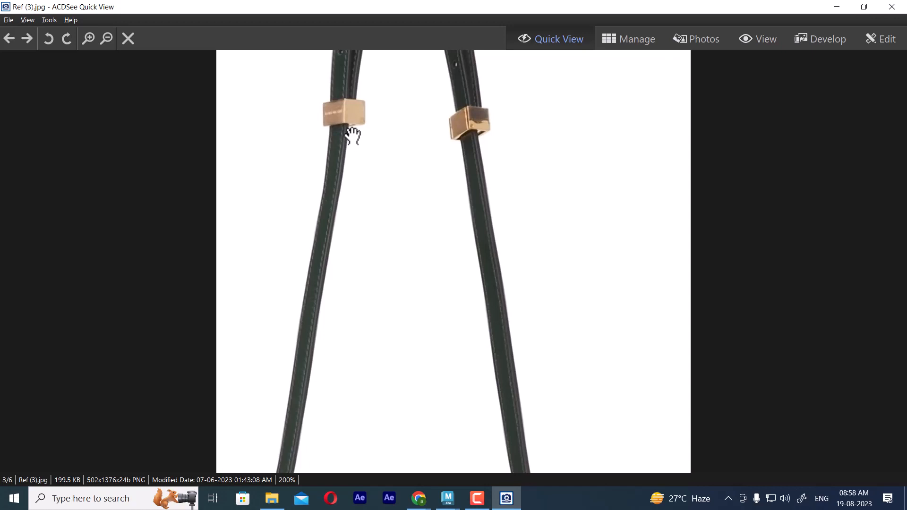
{"action": "left_click_drag", "start_coordinate": [351, 114], "coordinate": [385, 300]}
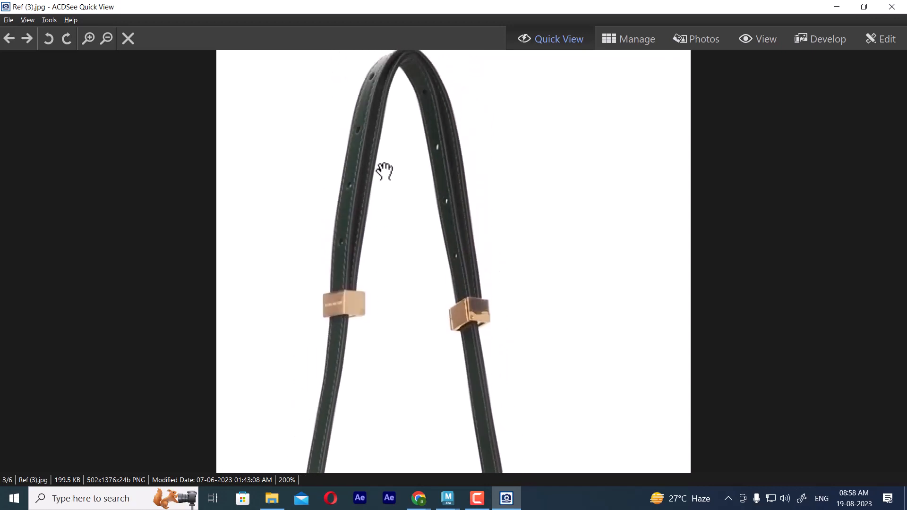
{"action": "left_click_drag", "start_coordinate": [338, 365], "coordinate": [403, 219]}
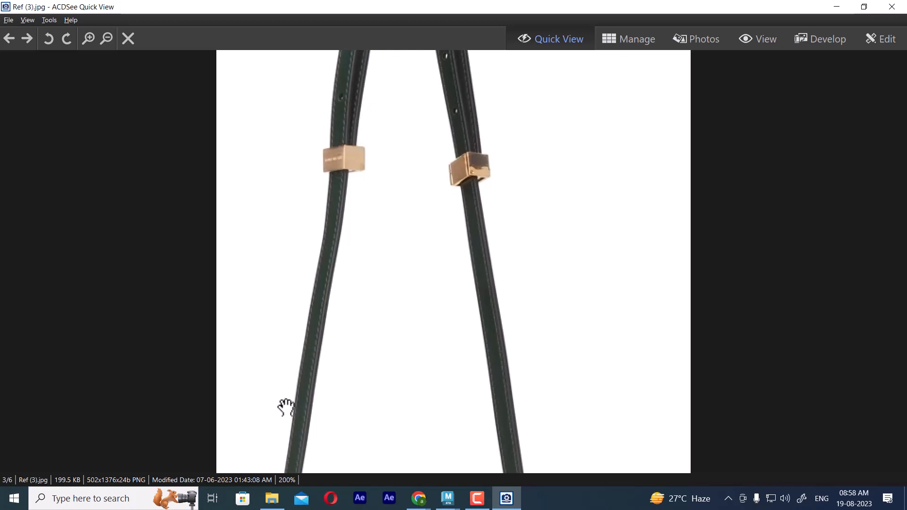
{"action": "left_click_drag", "start_coordinate": [285, 405], "coordinate": [399, 236]}
{"action": "scroll", "coordinate": [399, 236], "scroll_direction": "down", "scroll_amount": 5}
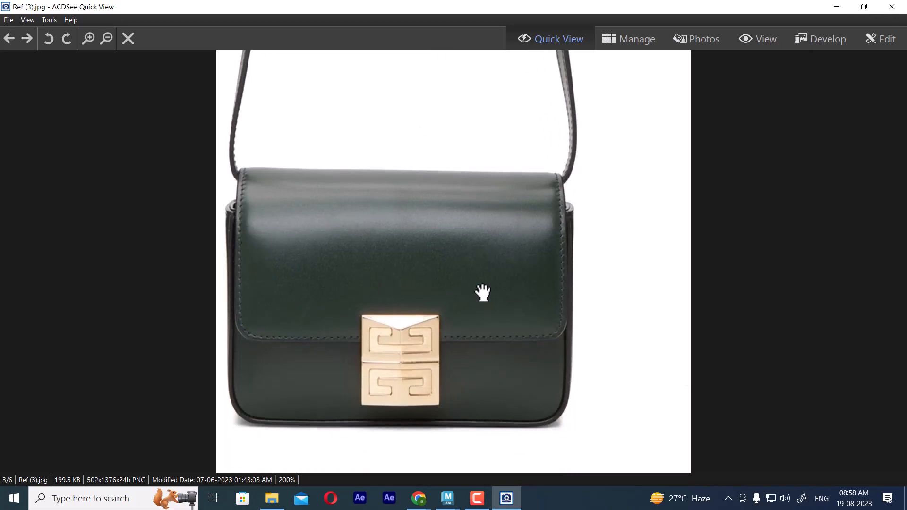
Inspect the side profile in Ref (4) up close, including the curved flap, side panel stitching, clasp and strap attachment
{"action": "scroll", "coordinate": [439, 345], "scroll_direction": "down", "scroll_amount": 1}
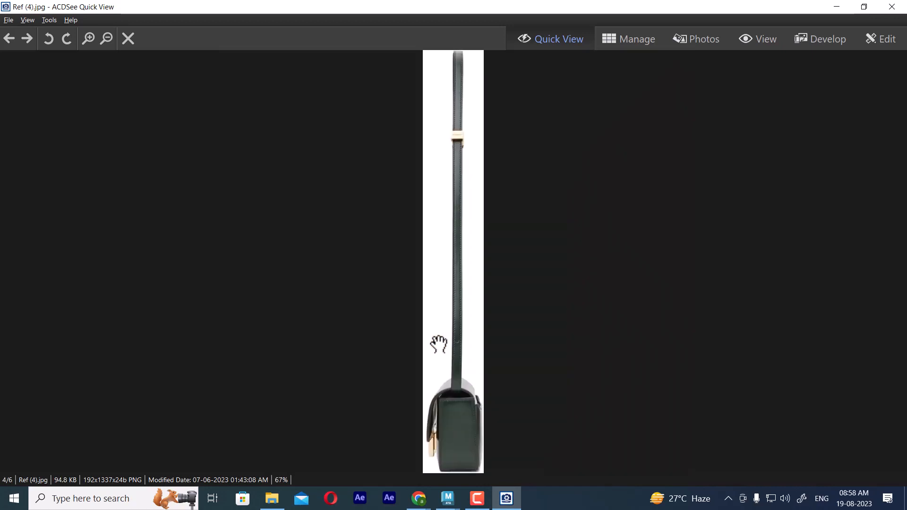
{"action": "scroll", "coordinate": [506, 424], "scroll_direction": "up", "scroll_amount": 2, "text": "ctrl"}
{"action": "left_click_drag", "start_coordinate": [506, 424], "coordinate": [526, 133]}
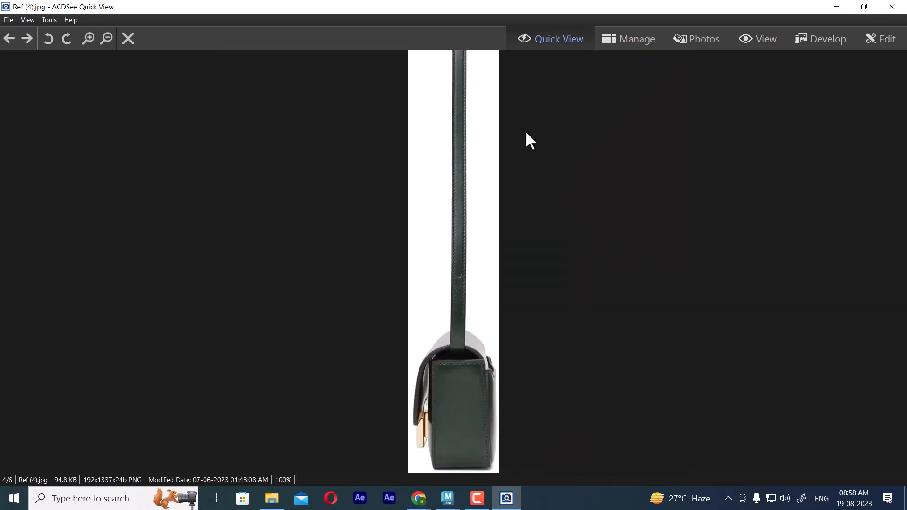
{"action": "scroll", "coordinate": [526, 133], "scroll_direction": "up", "scroll_amount": 2, "text": "ctrl"}
{"action": "left_click_drag", "start_coordinate": [526, 303], "coordinate": [534, 157]}
{"action": "scroll", "coordinate": [493, 330], "scroll_direction": "up", "scroll_amount": 1, "text": "ctrl"}
{"action": "left_click_drag", "start_coordinate": [510, 320], "coordinate": [517, 135]}
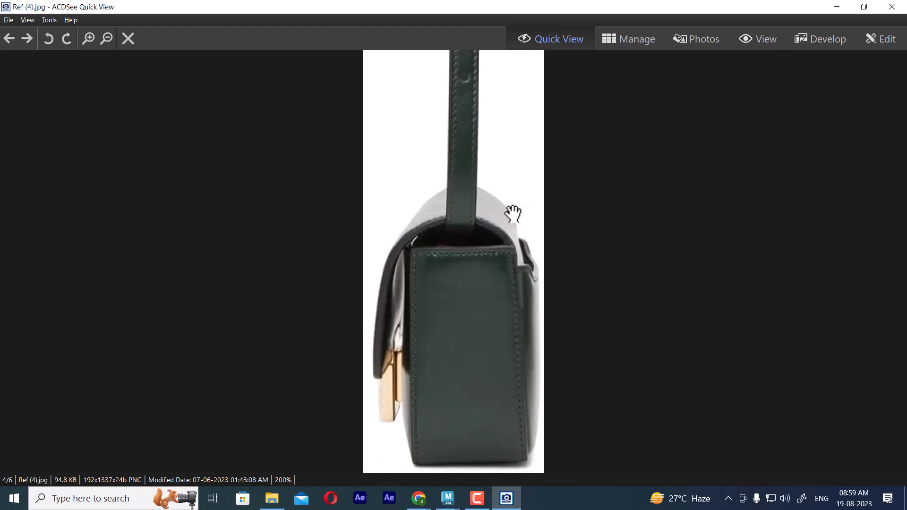
{"action": "scroll", "coordinate": [527, 290], "scroll_direction": "up", "scroll_amount": 1, "text": "ctrl"}
{"action": "left_click_drag", "start_coordinate": [527, 289], "coordinate": [532, 243]}
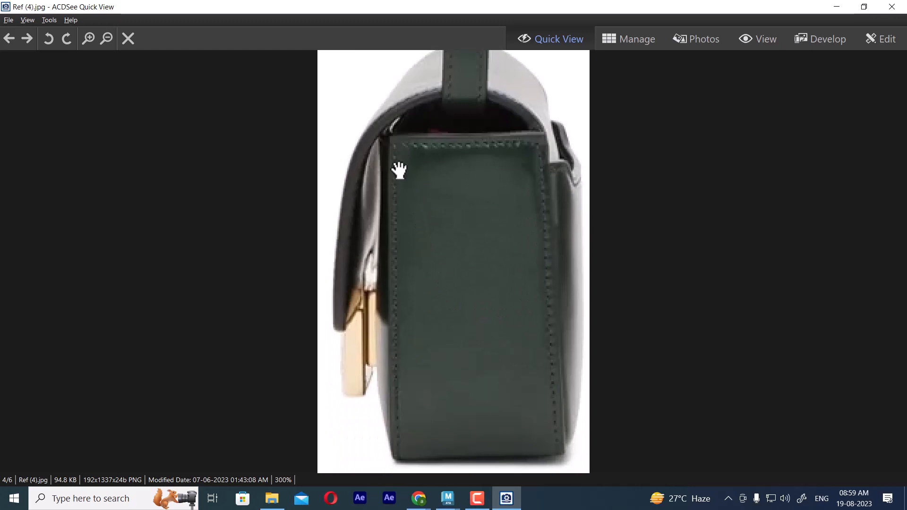
{"action": "scroll", "coordinate": [440, 201], "scroll_direction": "up", "scroll_amount": 2, "text": "ctrl"}
Examine the back pocket in Ref (5) and the opposite side profile in Ref (6) up close
{"action": "scroll", "coordinate": [415, 241], "scroll_direction": "down", "scroll_amount": 1}
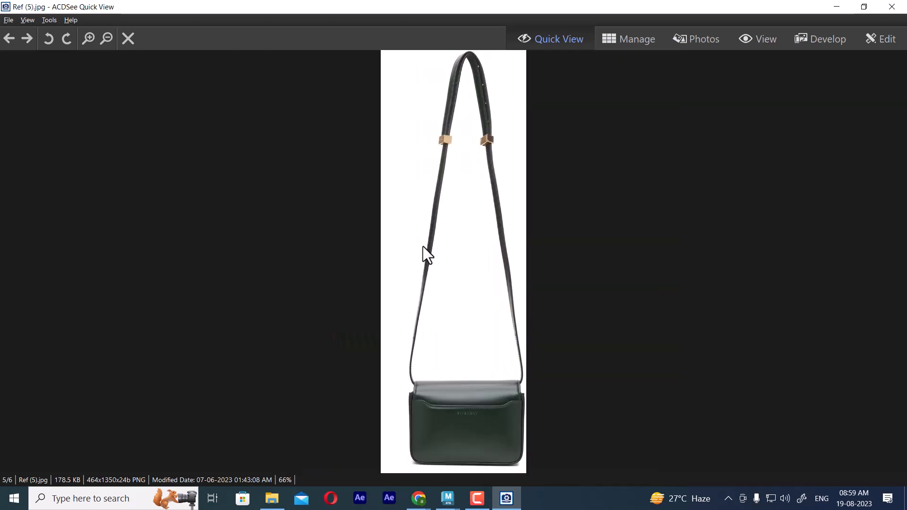
{"action": "scroll", "coordinate": [503, 290], "scroll_direction": "up", "scroll_amount": 3, "text": "ctrl"}
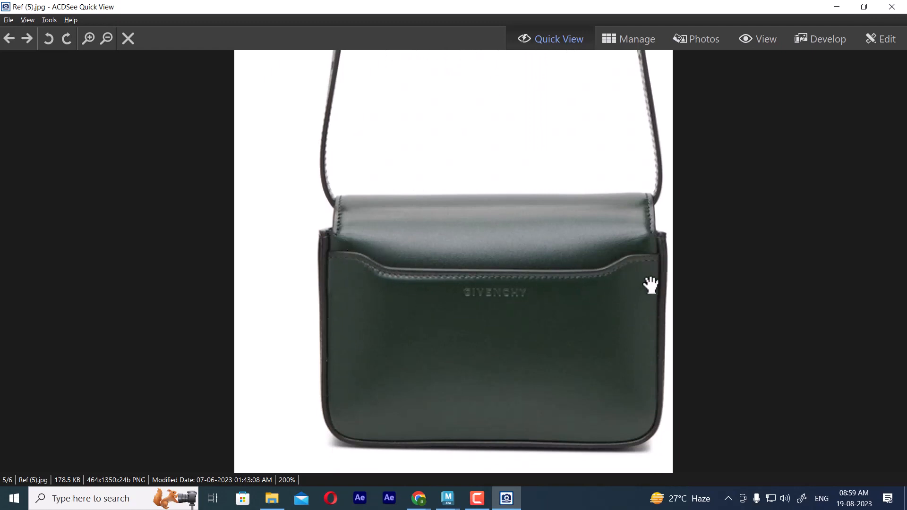
{"action": "scroll", "coordinate": [668, 273], "scroll_direction": "down", "scroll_amount": 1}
{"action": "scroll", "coordinate": [484, 424], "scroll_direction": "up", "scroll_amount": 2, "text": "ctrl"}
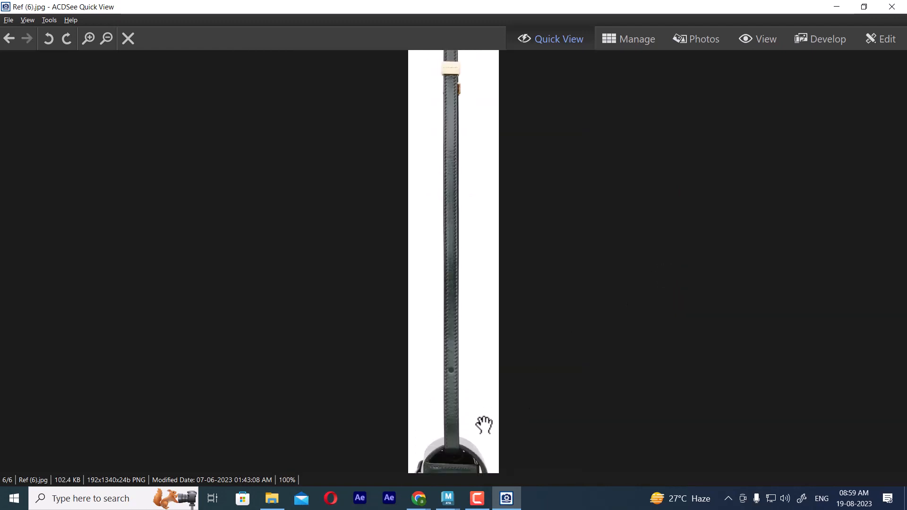
{"action": "left_click_drag", "start_coordinate": [516, 339], "coordinate": [535, 150]}
{"action": "scroll", "coordinate": [551, 77], "scroll_direction": "up", "scroll_amount": 1, "text": "ctrl"}
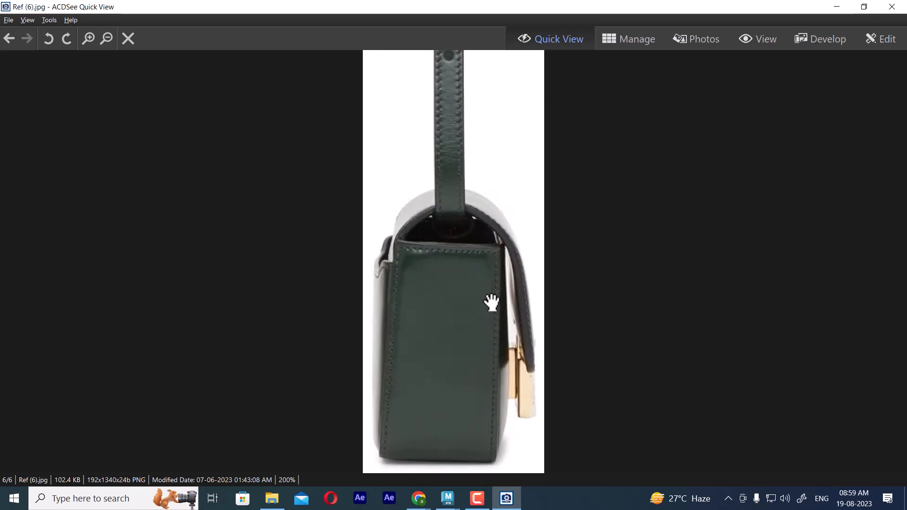
{"action": "scroll", "coordinate": [487, 298], "scroll_direction": "up", "scroll_amount": 1}
{"action": "scroll", "coordinate": [486, 295], "scroll_direction": "down", "scroll_amount": 1}
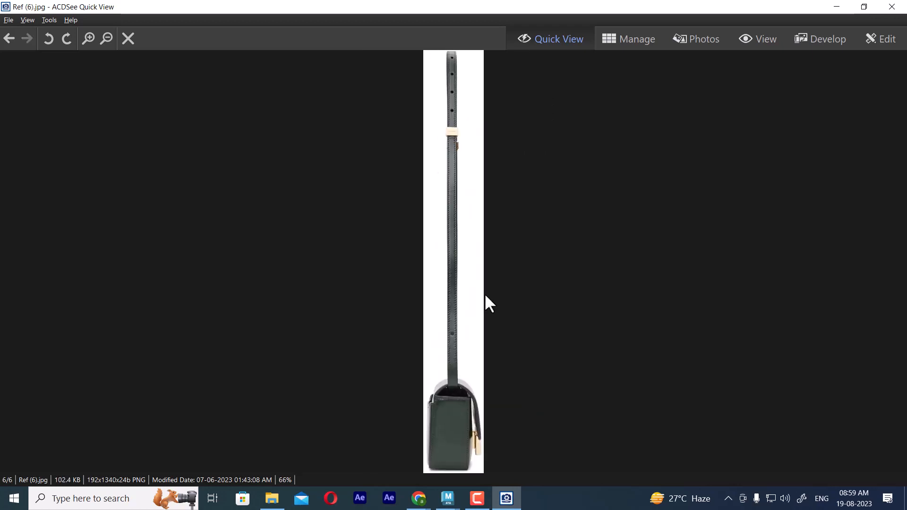
Return to Ref (4) and examine where the strap enters the bag under the flap, along with the side panel
{"action": "scroll", "coordinate": [486, 296], "scroll_direction": "up", "scroll_amount": 1}
{"action": "scroll", "coordinate": [486, 296], "scroll_direction": "up", "scroll_amount": 1}
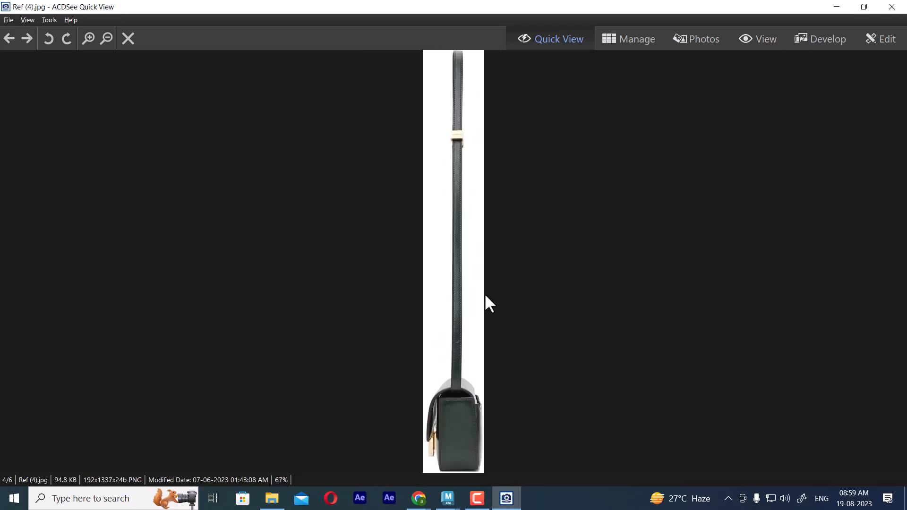
{"action": "scroll", "coordinate": [479, 320], "scroll_direction": "up", "scroll_amount": 4, "text": "ctrl"}
{"action": "left_click_drag", "start_coordinate": [484, 374], "coordinate": [509, 134]}
{"action": "scroll", "coordinate": [485, 257], "scroll_direction": "up", "scroll_amount": 1, "text": "ctrl"}
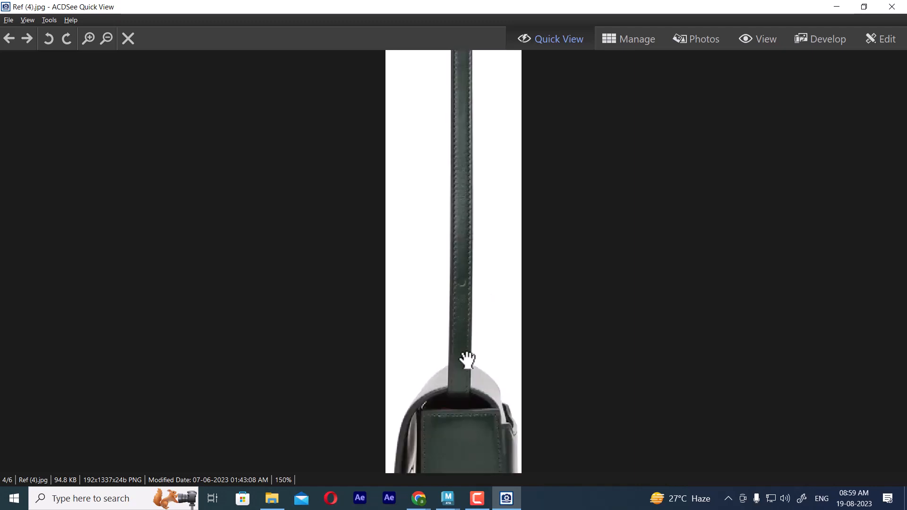
{"action": "left_click_drag", "start_coordinate": [467, 360], "coordinate": [548, 98]}
{"action": "scroll", "coordinate": [464, 331], "scroll_direction": "up", "scroll_amount": 1, "text": "ctrl"}
{"action": "left_click_drag", "start_coordinate": [468, 336], "coordinate": [535, 205]}
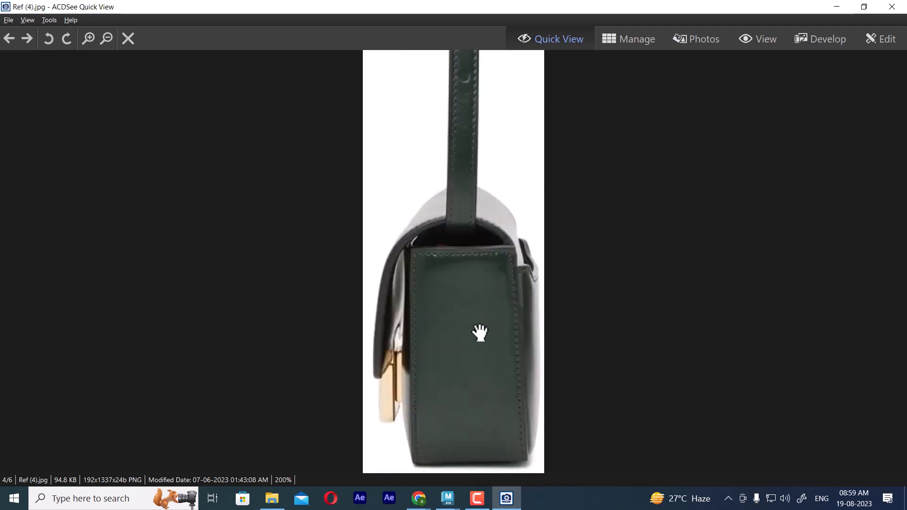
Compare the metal clasp and flap in the front view of Ref (3) with the side profile in Ref (4)
{"action": "scroll", "coordinate": [480, 332], "scroll_direction": "down", "scroll_amount": 1}
{"action": "scroll", "coordinate": [494, 395], "scroll_direction": "down", "scroll_amount": 1}
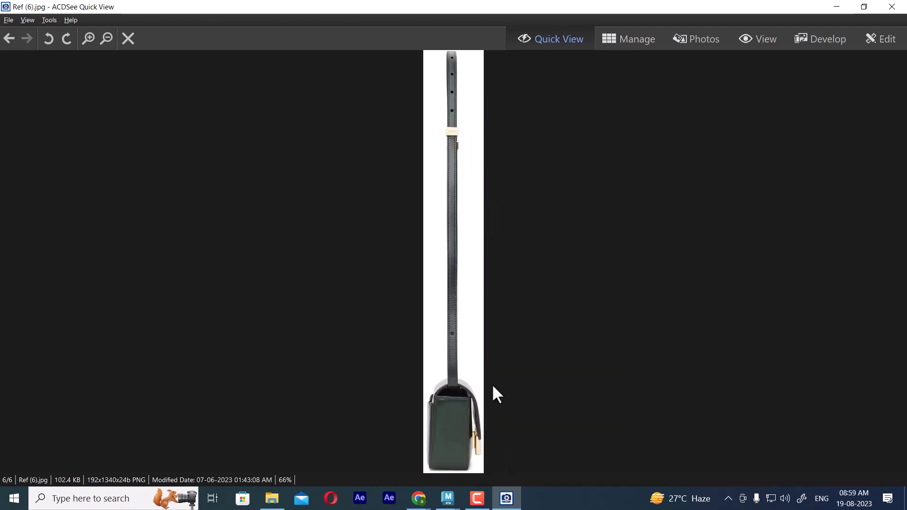
{"action": "scroll", "coordinate": [492, 383], "scroll_direction": "up", "scroll_amount": 3}
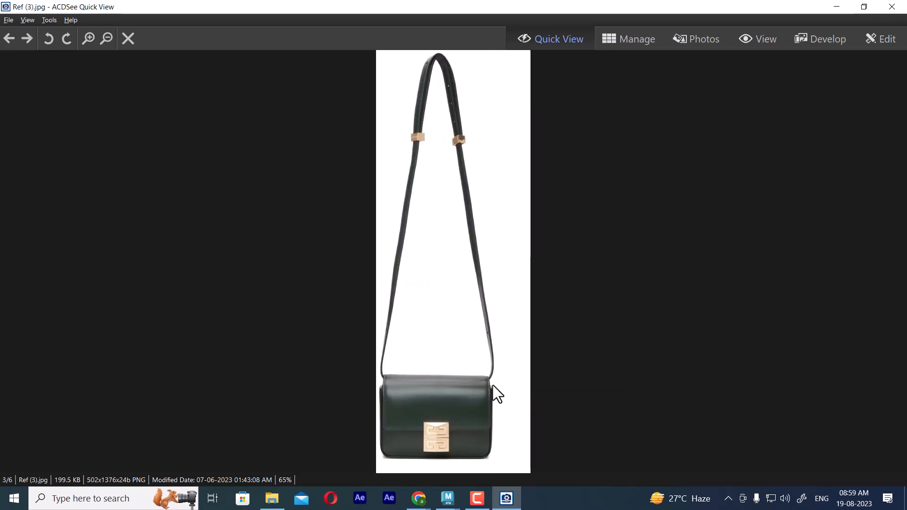
{"action": "scroll", "coordinate": [493, 384], "scroll_direction": "up", "scroll_amount": 1, "text": "ctrl"}
{"action": "left_click_drag", "start_coordinate": [488, 438], "coordinate": [557, 308]}
{"action": "scroll", "coordinate": [666, 164], "scroll_direction": "up", "scroll_amount": 2, "text": "ctrl"}
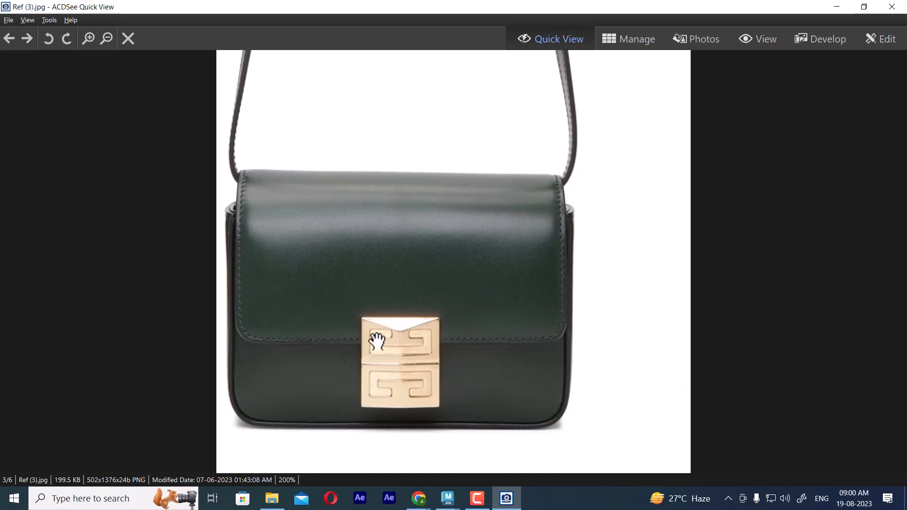
{"action": "scroll", "coordinate": [411, 374], "scroll_direction": "down", "scroll_amount": 1}
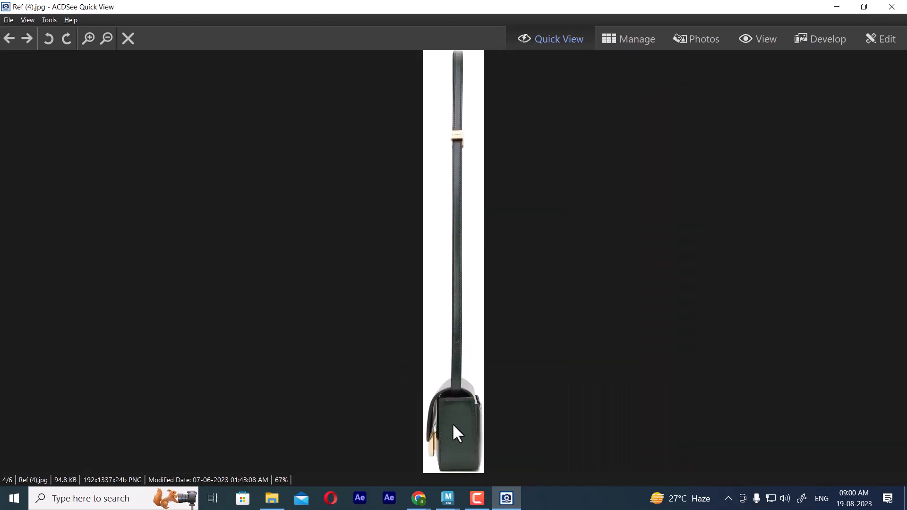
{"action": "scroll", "coordinate": [452, 423], "scroll_direction": "up", "scroll_amount": 2, "text": "ctrl"}
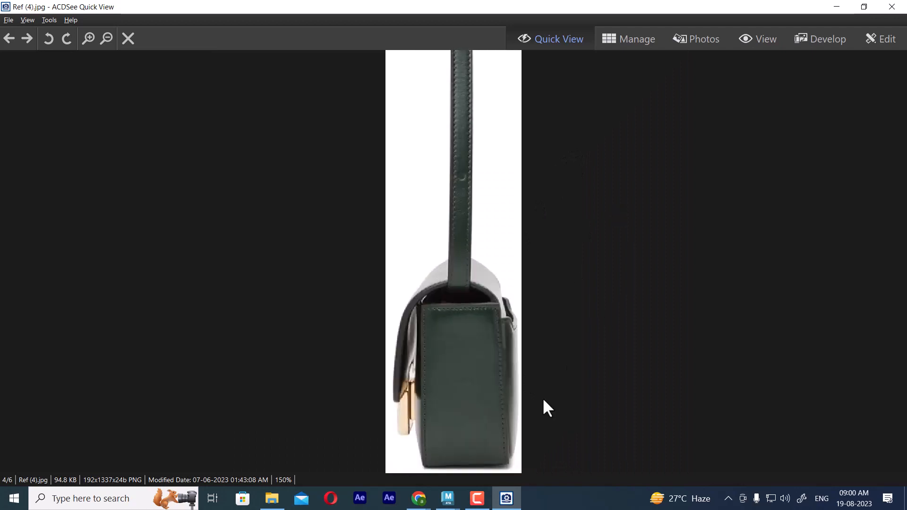
{"action": "scroll", "coordinate": [542, 398], "scroll_direction": "up", "scroll_amount": 2, "text": "ctrl"}
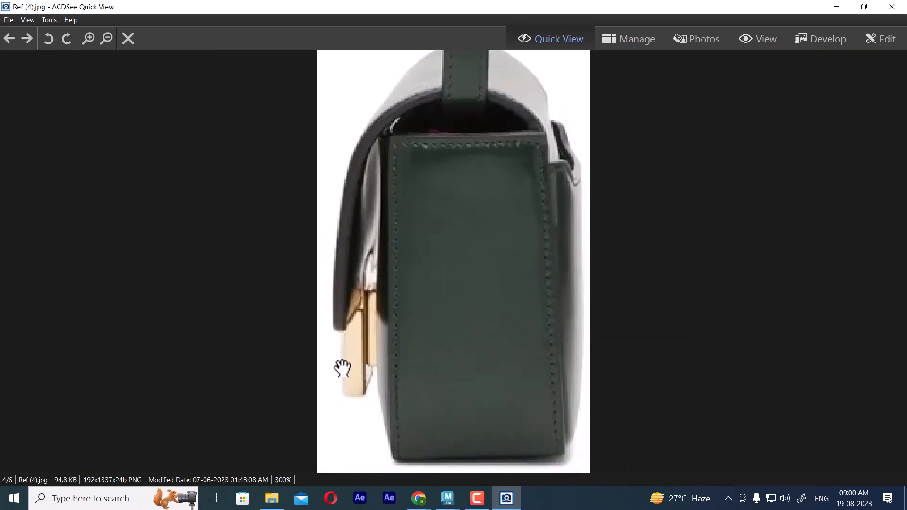
Flip through the side and back photos to Ref (3) and examine the front flap and metal clasp up close
{"action": "scroll", "coordinate": [465, 351], "scroll_direction": "down", "scroll_amount": 1}
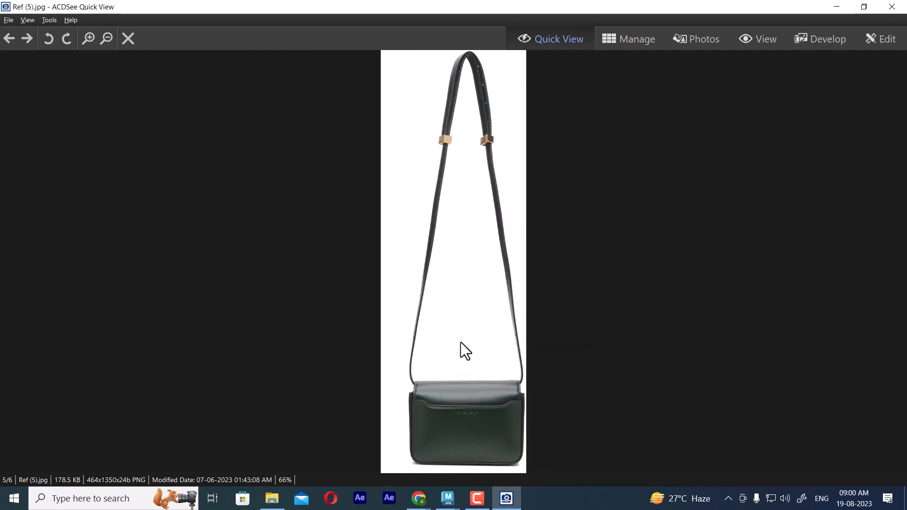
{"action": "scroll", "coordinate": [462, 343], "scroll_direction": "down", "scroll_amount": 1}
{"action": "scroll", "coordinate": [461, 342], "scroll_direction": "up", "scroll_amount": 2}
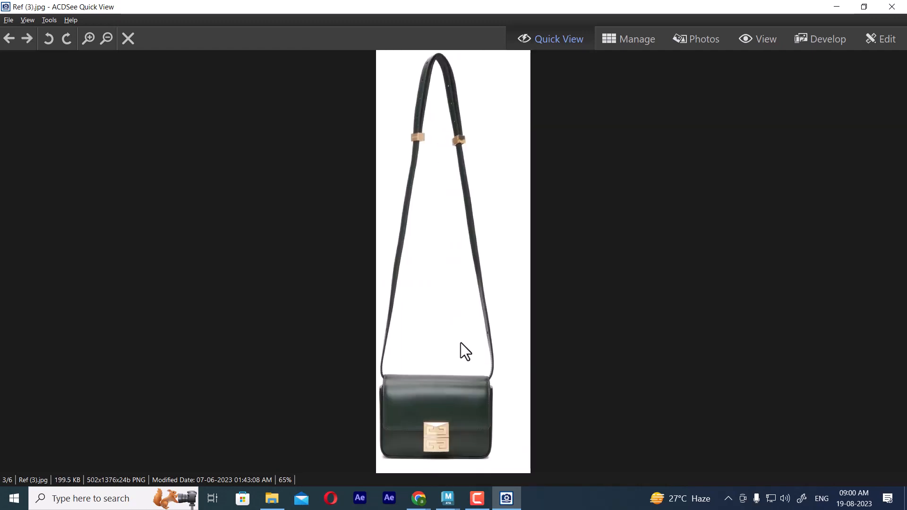
{"action": "scroll", "coordinate": [474, 379], "scroll_direction": "up", "scroll_amount": 5, "text": "ctrl"}
{"action": "left_click_drag", "start_coordinate": [500, 444], "coordinate": [456, 381]}
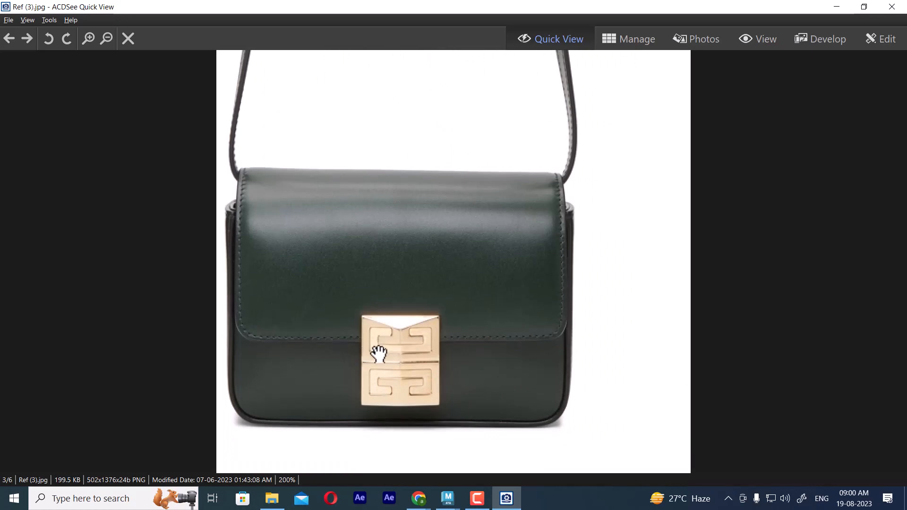
Close the image viewer and copy the path of the Ref folder that holds the reference photos
{"action": "left_click", "coordinate": [892, 7]}
{"action": "left_click", "coordinate": [401, 247]}
{"action": "left_click", "coordinate": [426, 94]}
{"action": "key", "text": "ctrl+c"}
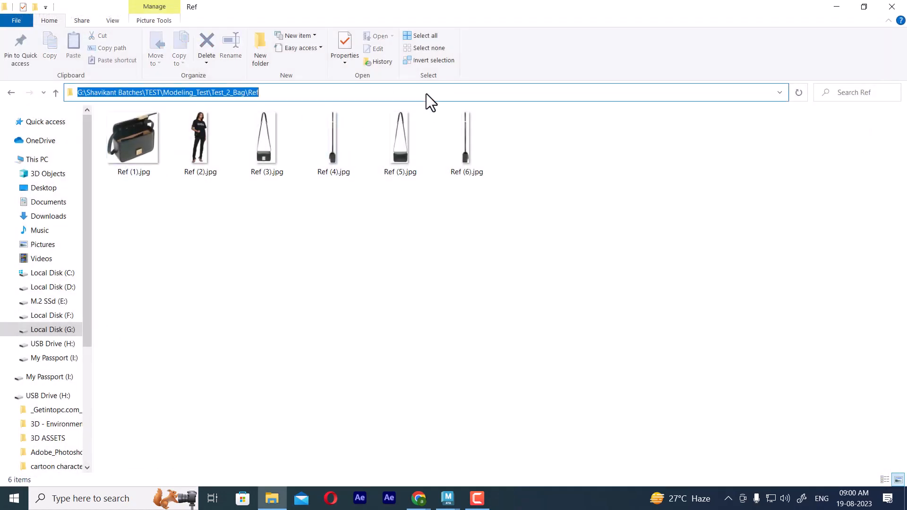
Switch to Maya and maximize the front orthographic view
{"action": "left_click", "coordinate": [448, 498]}
{"action": "left_click", "coordinate": [410, 472]}
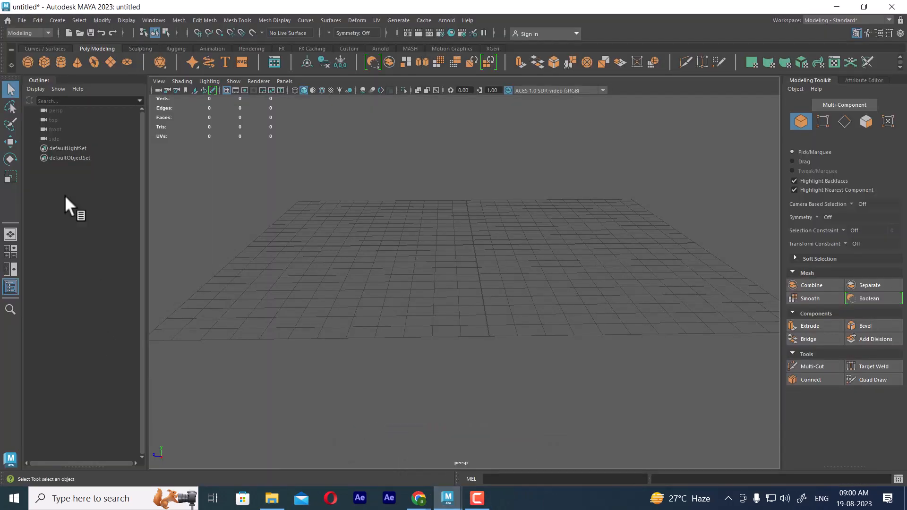
{"action": "left_click", "coordinate": [12, 250]}
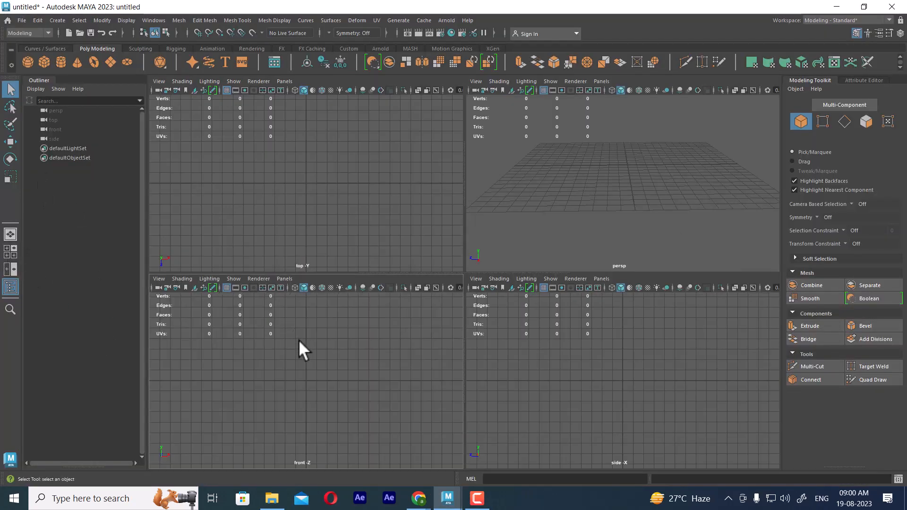
{"action": "key", "text": "space"}
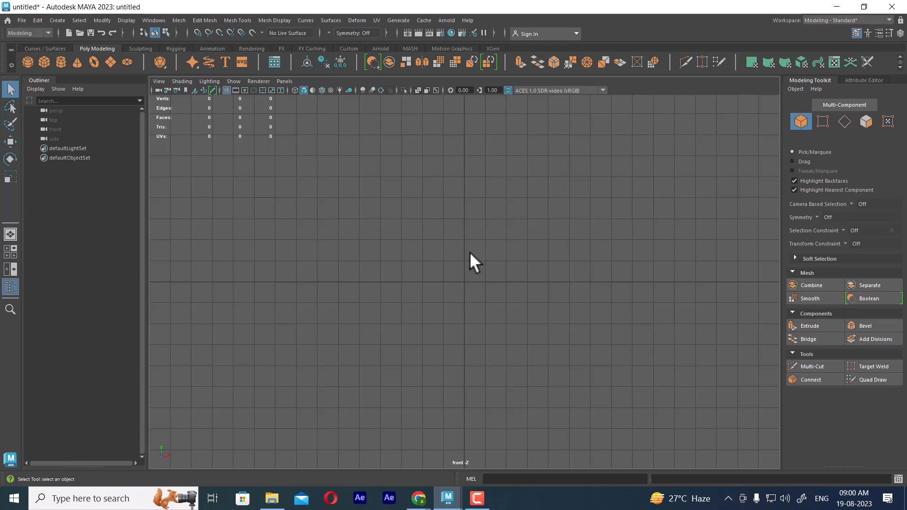
Import Ref (3).jpg from the copied Ref folder path as an image plane in the front view
{"action": "left_click", "coordinate": [159, 82]}
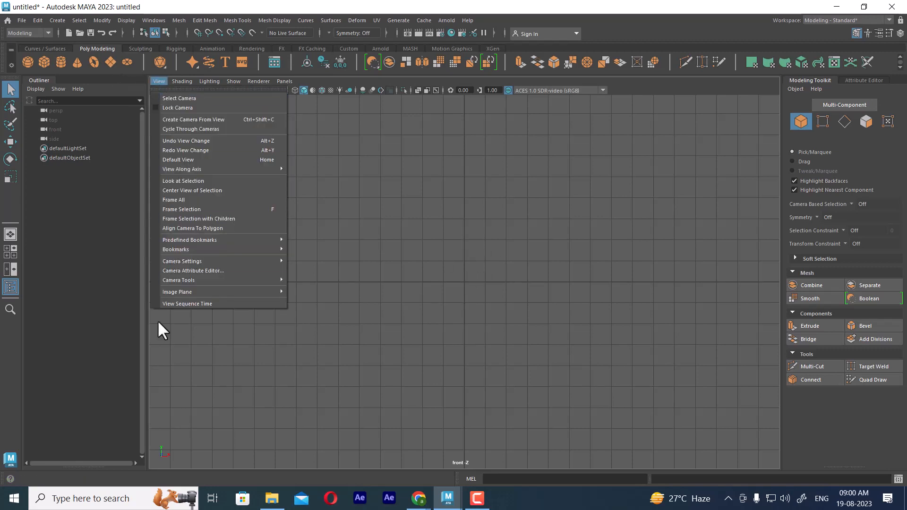
{"action": "mouse_move", "coordinate": [232, 295]}
{"action": "left_click", "coordinate": [336, 300]}
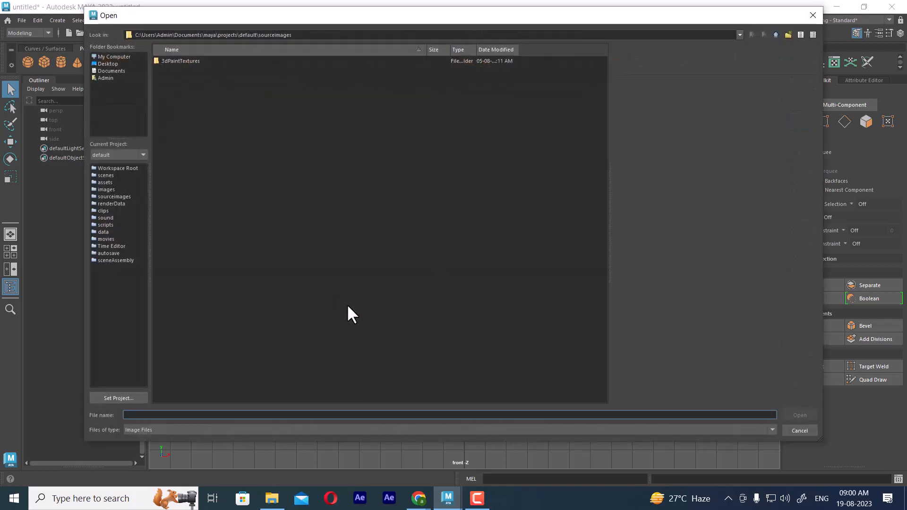
{"action": "key", "text": "ctrl+v"}
{"action": "key", "text": "Return"}
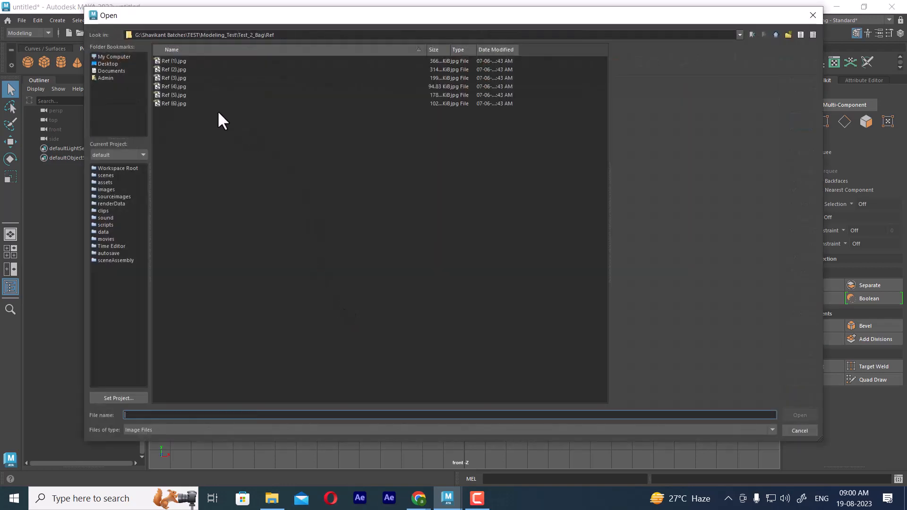
{"action": "left_click", "coordinate": [175, 62]}
{"action": "left_click", "coordinate": [174, 71]}
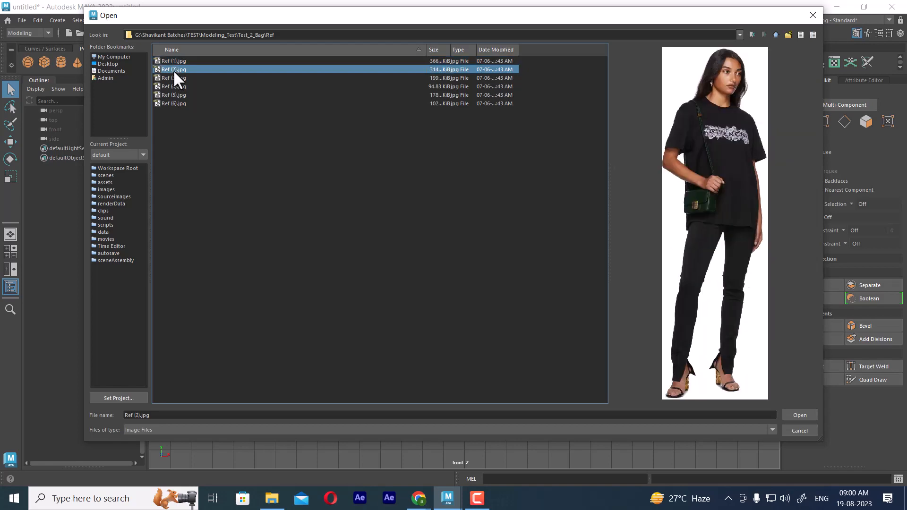
{"action": "left_click", "coordinate": [172, 78]}
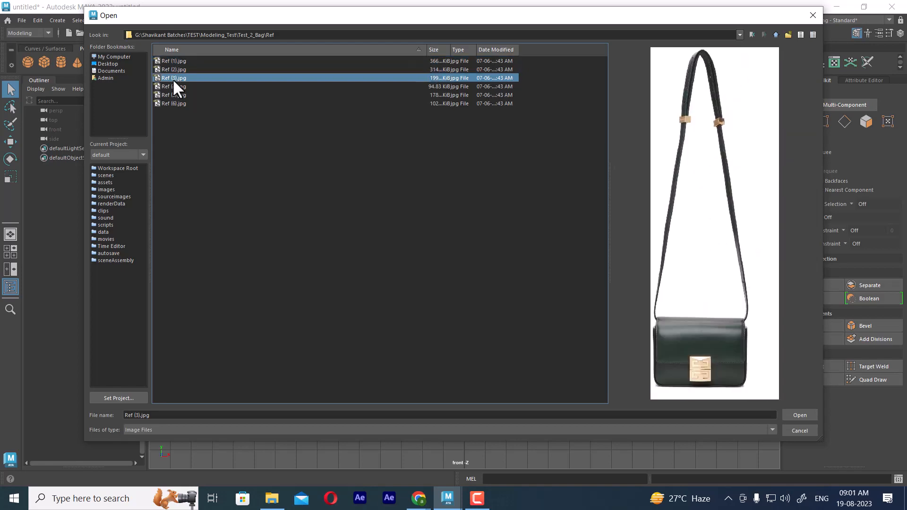
{"action": "left_click", "coordinate": [801, 416]}
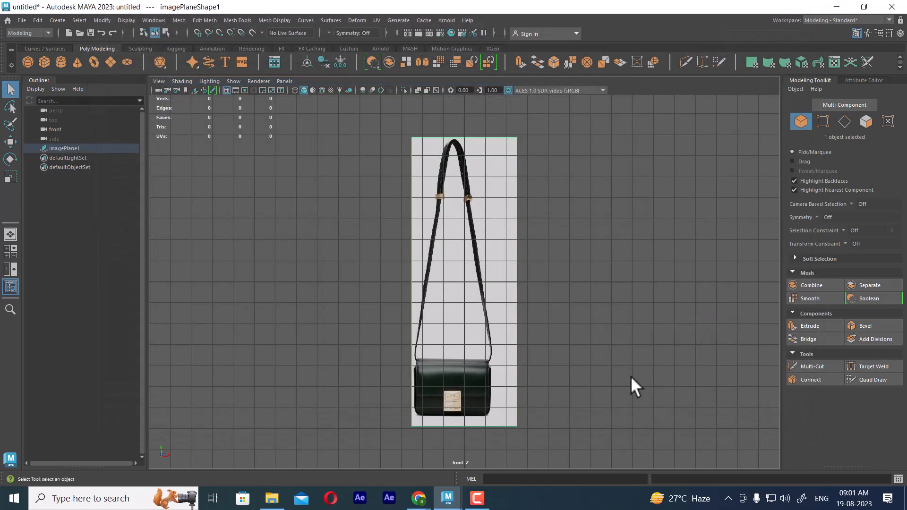
Move the front image plane along X to about 0.55 so the bag is centred on the grid's vertical axis
{"action": "left_click", "coordinate": [479, 401]}
{"action": "key", "text": "w"}
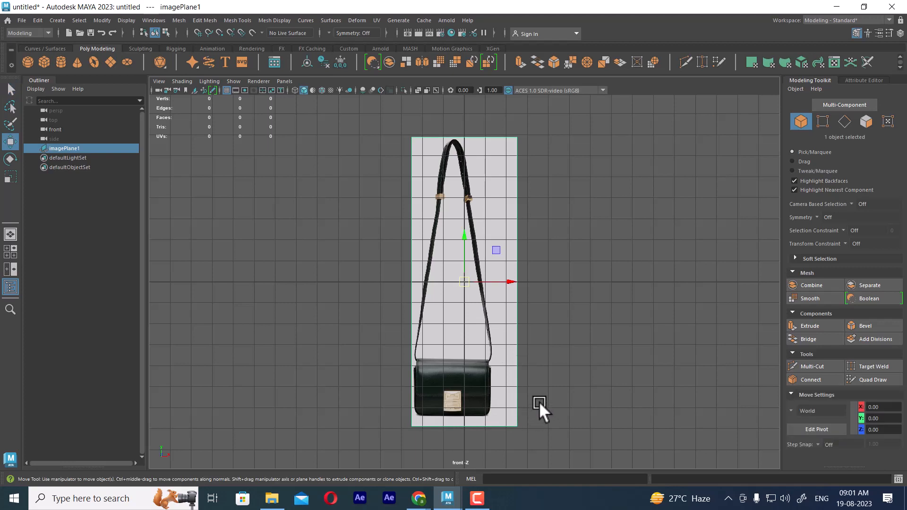
{"action": "middle_click_drag", "start_coordinate": [539, 402], "coordinate": [504, 316], "text": "alt"}
{"action": "right_click_drag", "start_coordinate": [504, 315], "coordinate": [521, 378], "text": "alt"}
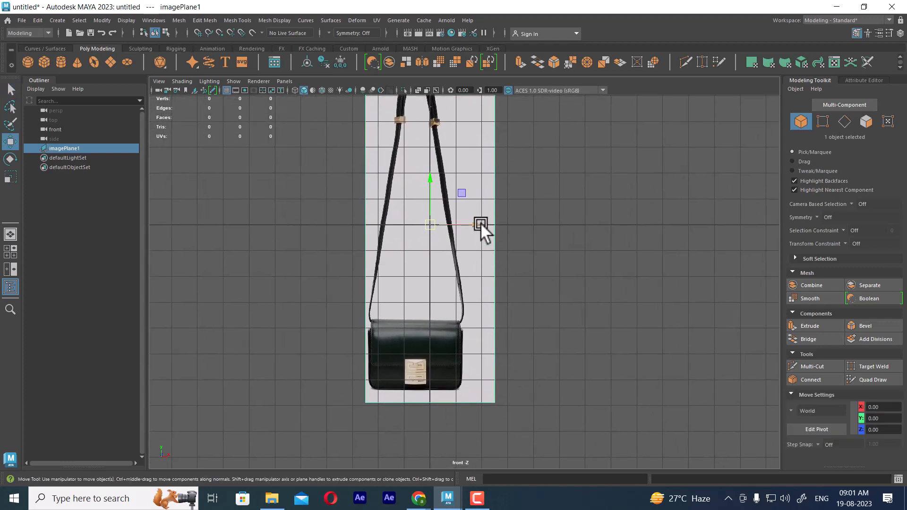
{"action": "left_click_drag", "start_coordinate": [480, 222], "coordinate": [492, 224]}
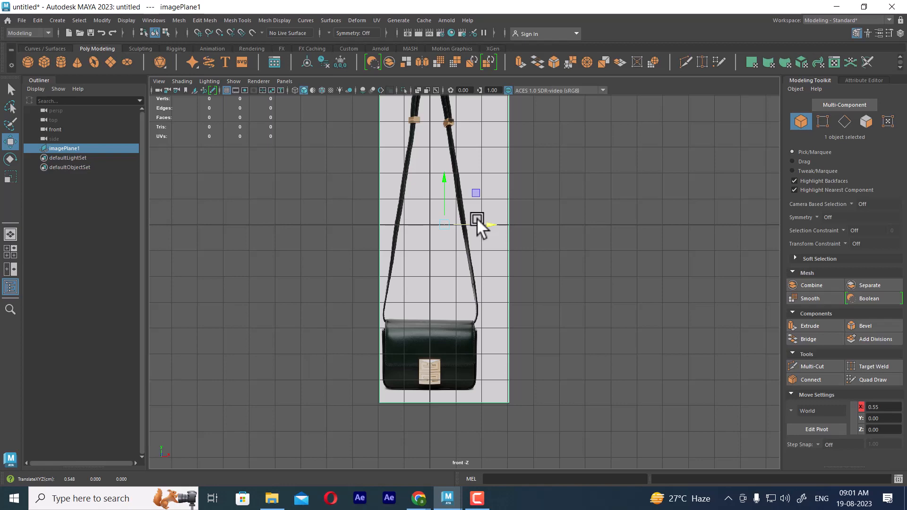
{"action": "left_click", "coordinate": [571, 310]}
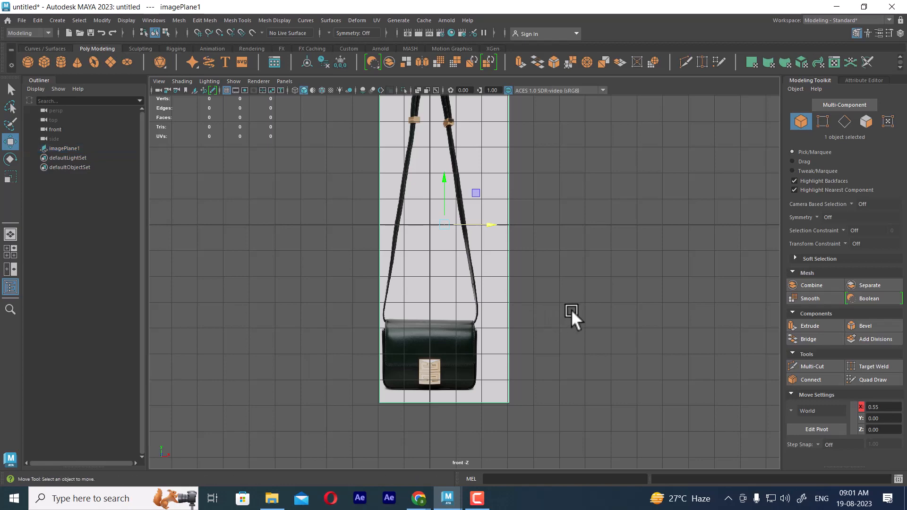
Maximize the side view and start an image plane import there, browsing to the copied Ref folder path
{"action": "key", "text": "space"}
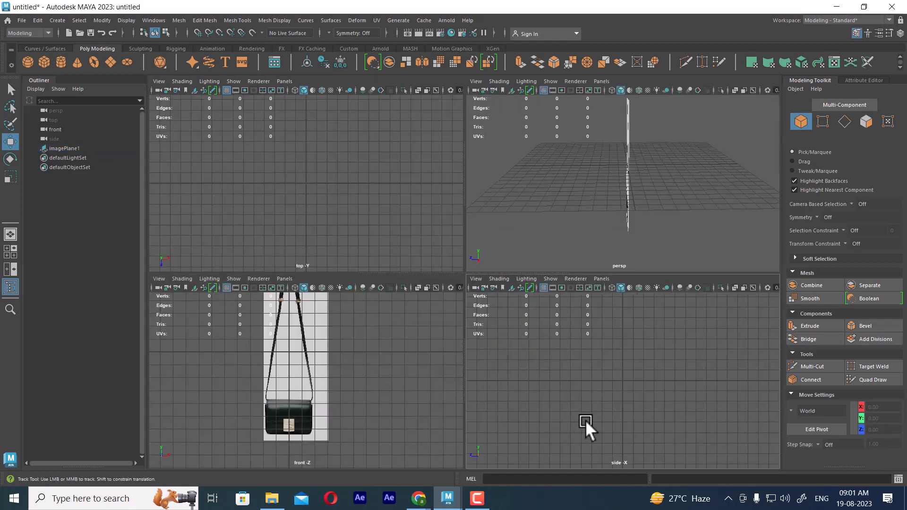
{"action": "key", "text": "space"}
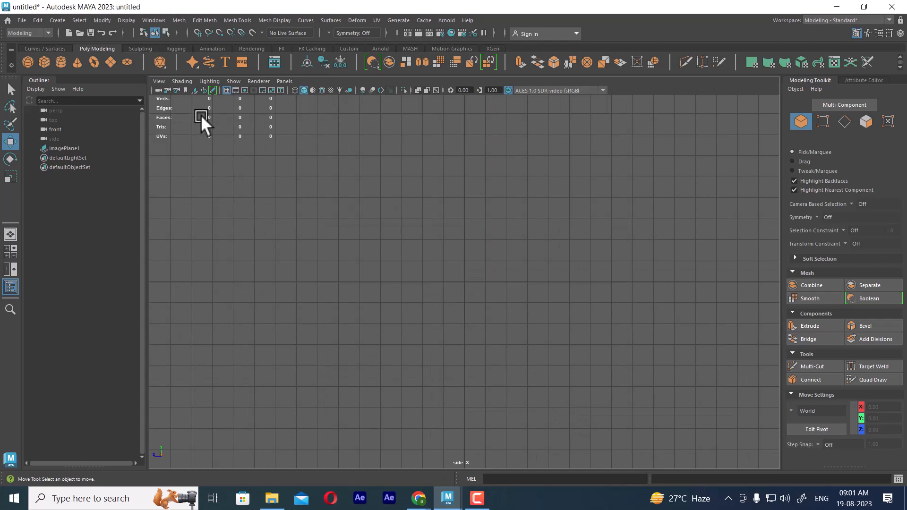
{"action": "left_click", "coordinate": [159, 81]}
{"action": "mouse_move", "coordinate": [239, 292]}
{"action": "left_click", "coordinate": [354, 299]}
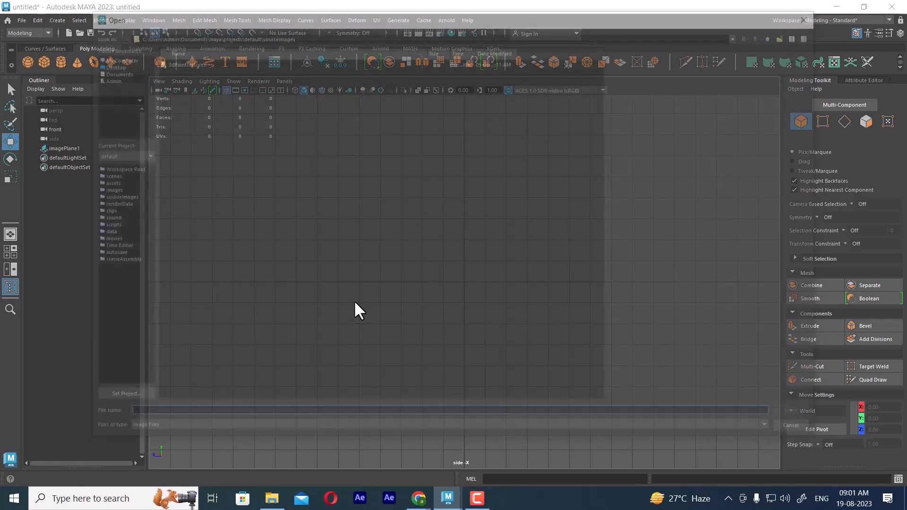
{"action": "key", "text": "ctrl+v"}
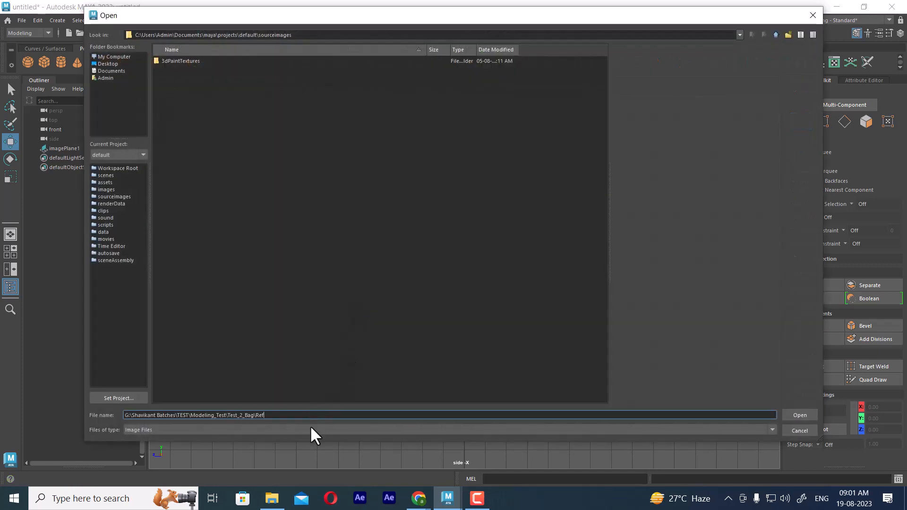
{"action": "key", "text": "Return"}
Preview the Ref (4), Ref (5) and Ref (6) photos and load Ref (6).jpg as the side view's image plane
{"action": "left_click", "coordinate": [178, 104]}
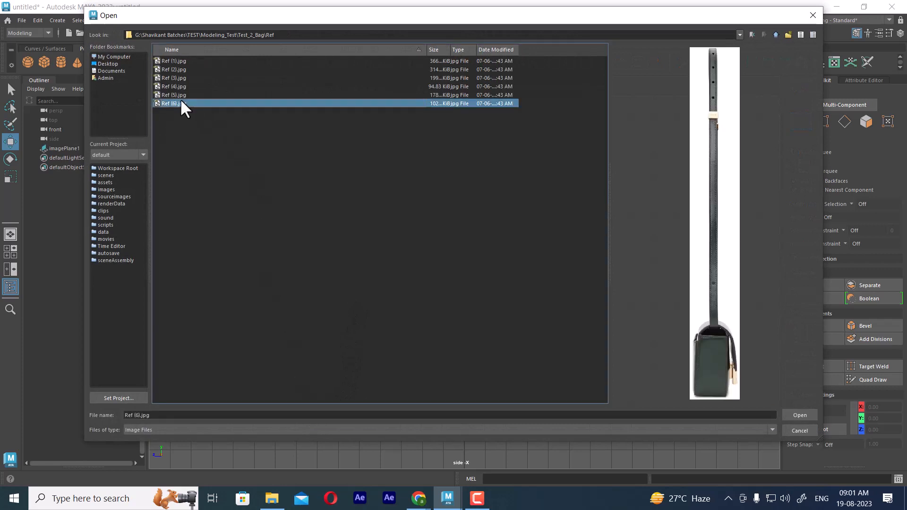
{"action": "key", "text": "Up"}
{"action": "key", "text": "Up"}
{"action": "key", "text": "Down"}
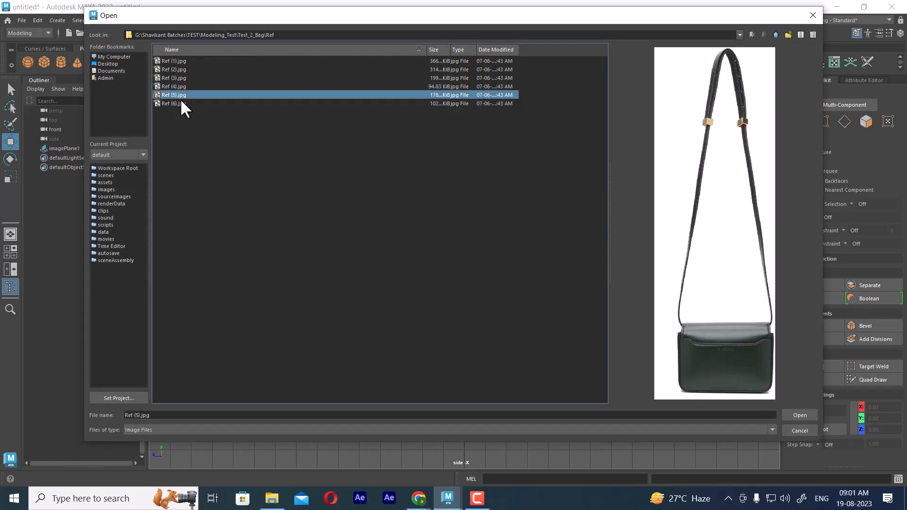
{"action": "key", "text": "Up"}
{"action": "key", "text": "Down"}
{"action": "key", "text": "Down"}
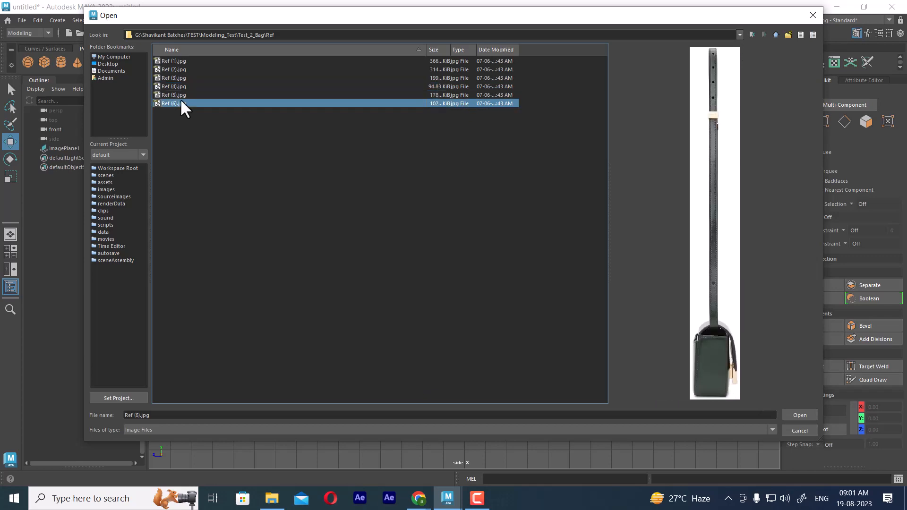
{"action": "double_click", "coordinate": [184, 103]}
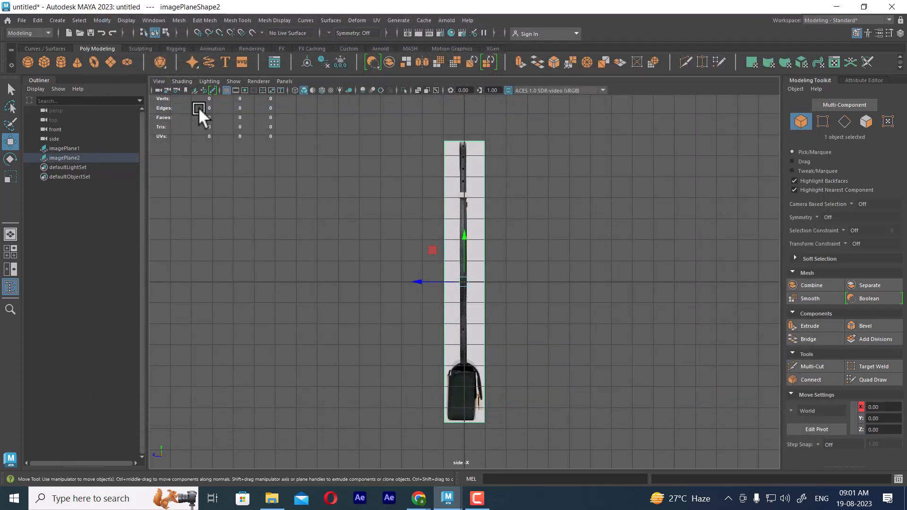
Compare the bag's size and alignment between the front and side image planes in the four-view layout
{"action": "scroll", "coordinate": [548, 248], "scroll_direction": "up", "scroll_amount": 2}
{"action": "middle_click_drag", "start_coordinate": [559, 307], "coordinate": [542, 262], "text": "alt"}
{"action": "scroll", "coordinate": [540, 297], "scroll_direction": "up", "scroll_amount": 3}
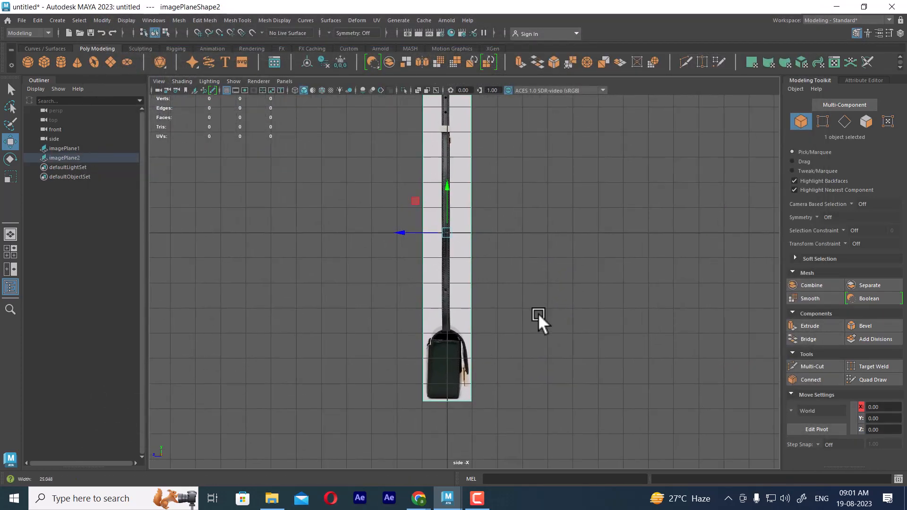
{"action": "key", "text": "space"}
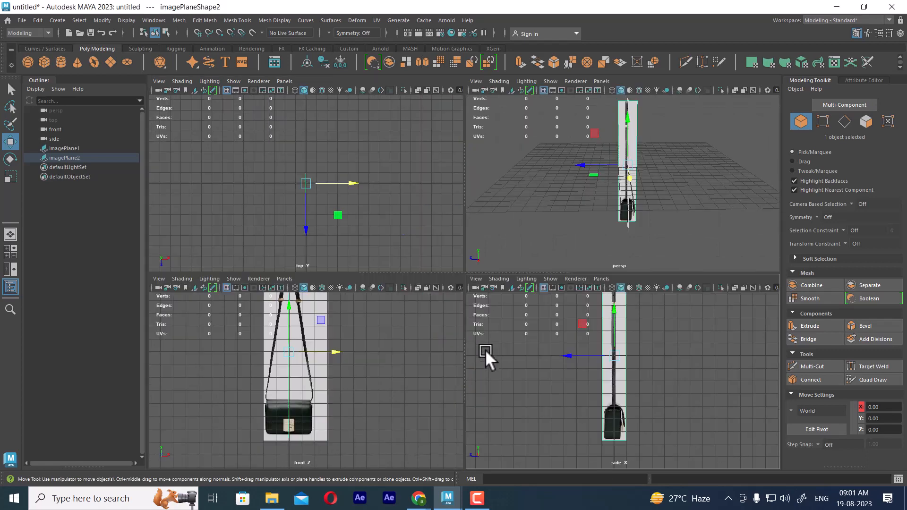
{"action": "left_click", "coordinate": [328, 439]}
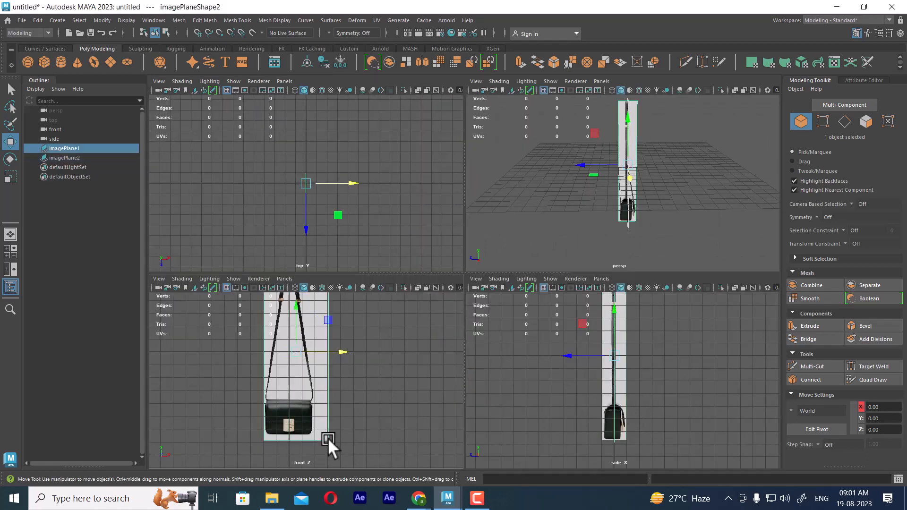
{"action": "left_click", "coordinate": [587, 431]}
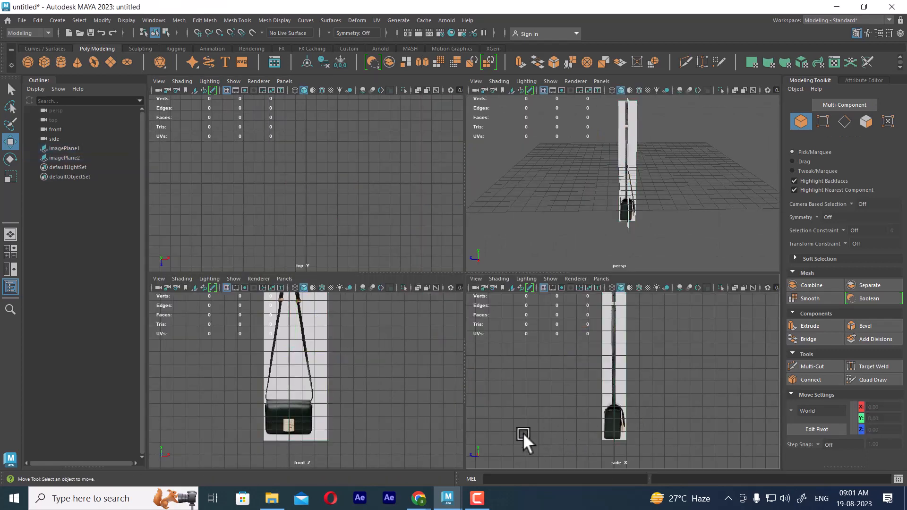
Check the back-view photo Ref (5).jpg in the reference folder and return to Maya
{"action": "left_click", "coordinate": [272, 499]}
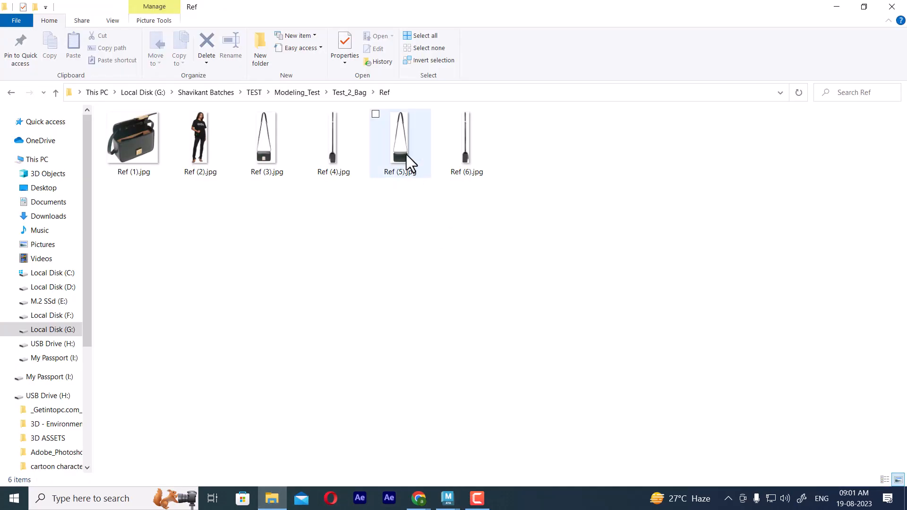
{"action": "left_click", "coordinate": [406, 154]}
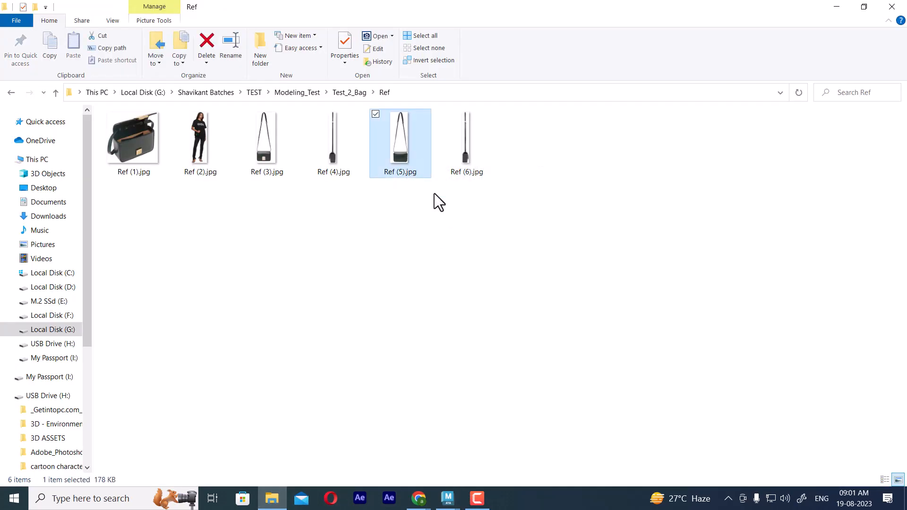
{"action": "left_click", "coordinate": [837, 7]}
Move the front image plane along Z to about 0.69, off the centre of the side image plane
{"action": "left_click", "coordinate": [308, 415]}
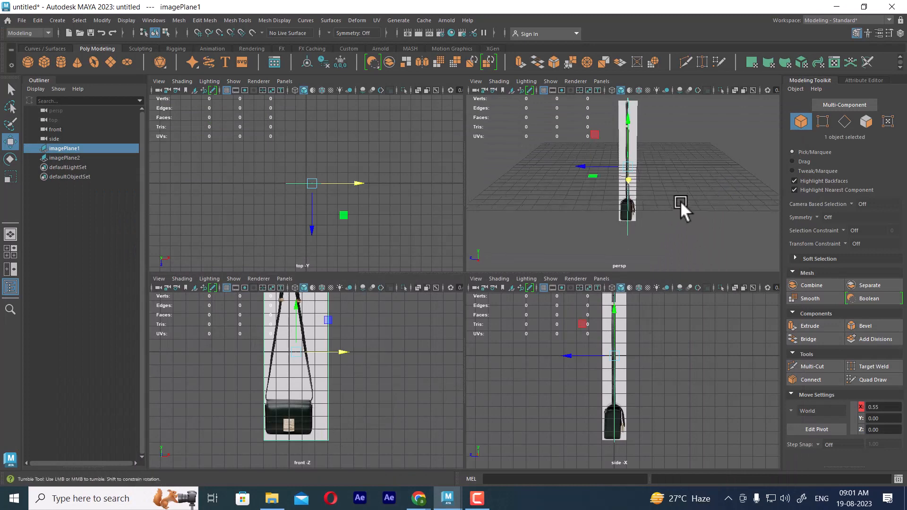
{"action": "left_click_drag", "start_coordinate": [680, 201], "coordinate": [611, 208], "text": "alt"}
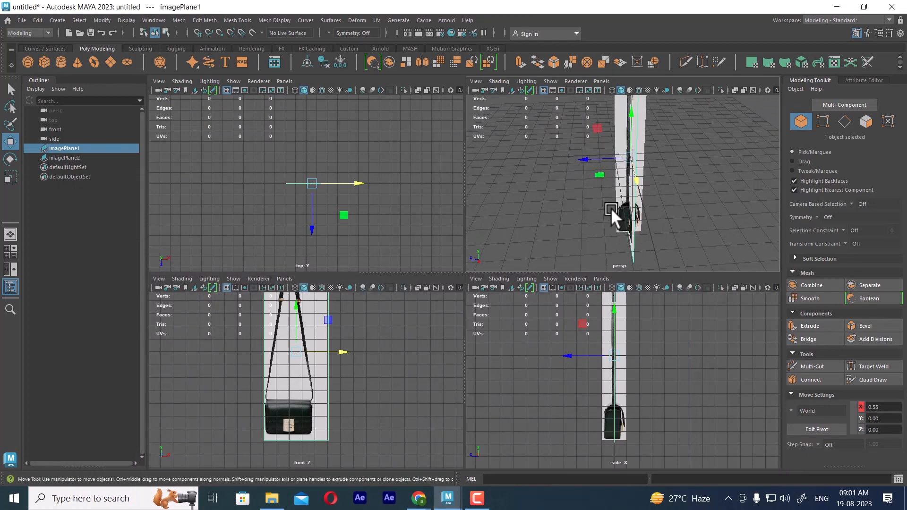
{"action": "left_click_drag", "start_coordinate": [589, 155], "coordinate": [590, 174]}
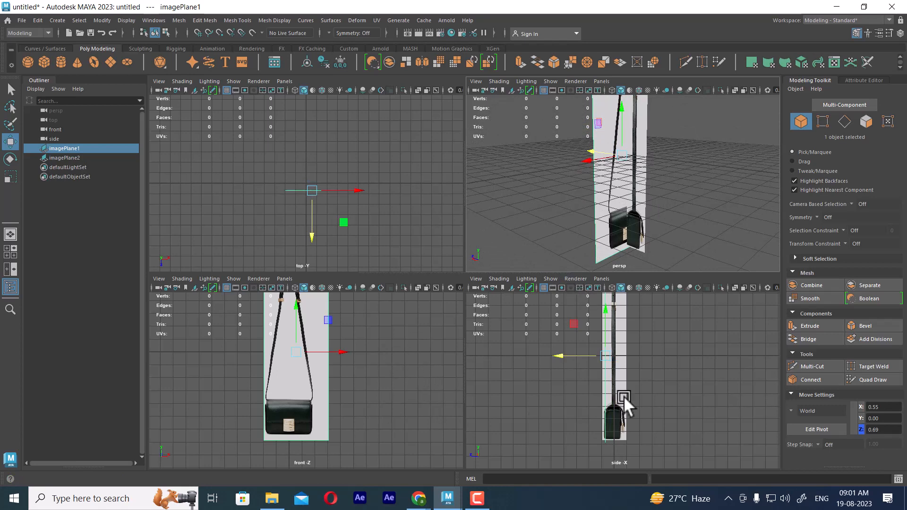
Move the side image plane along Z to about -0.07 so the bag is centred on the side view's middle grid line
{"action": "scroll", "coordinate": [624, 396], "scroll_direction": "up", "scroll_amount": 2}
{"action": "left_click", "coordinate": [611, 378]}
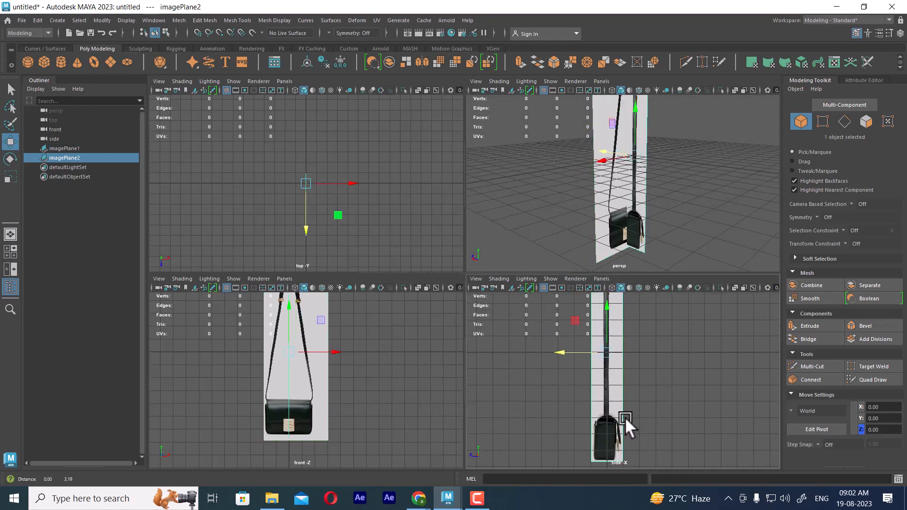
{"action": "key", "text": "space"}
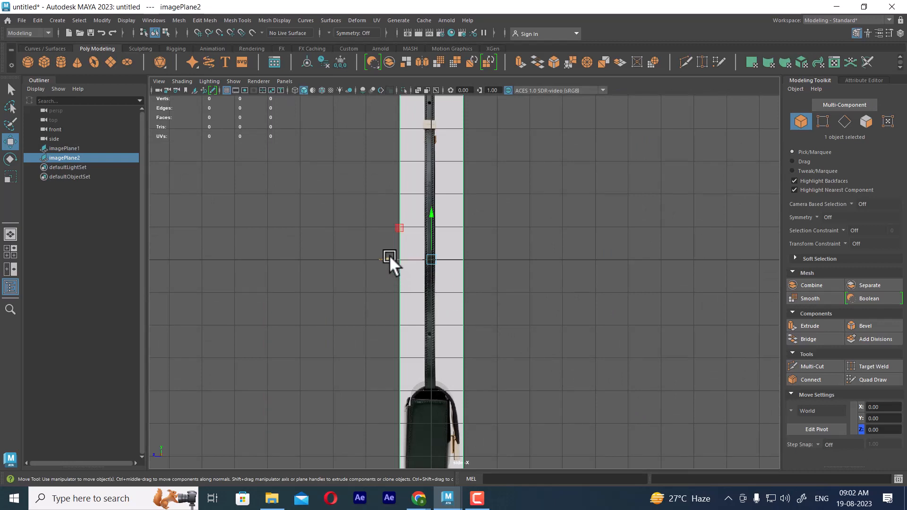
{"action": "mouse_move", "coordinate": [390, 257]}
{"action": "left_mouse_down"}
{"action": "mouse_move", "coordinate": [424, 259]}
{"action": "mouse_move", "coordinate": [391, 256]}
{"action": "left_mouse_up"}
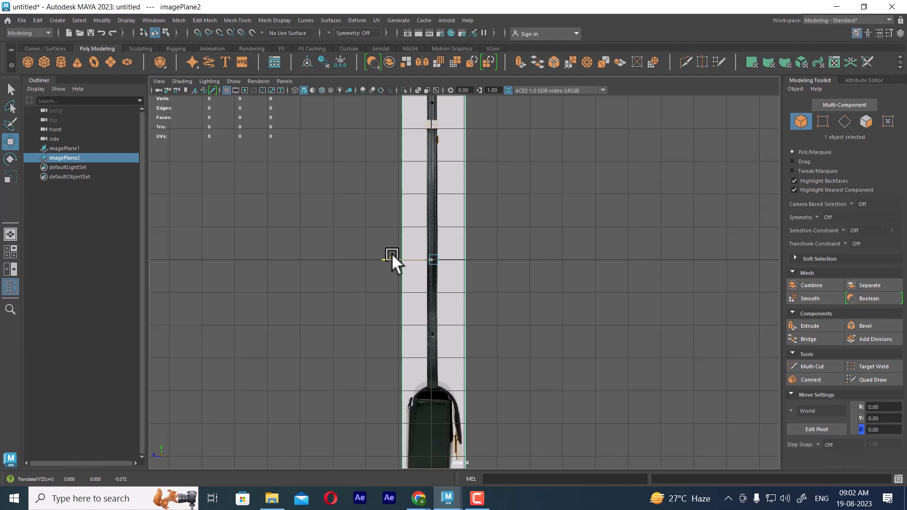
{"action": "middle_click_drag", "start_coordinate": [495, 359], "coordinate": [542, 255], "text": "alt"}
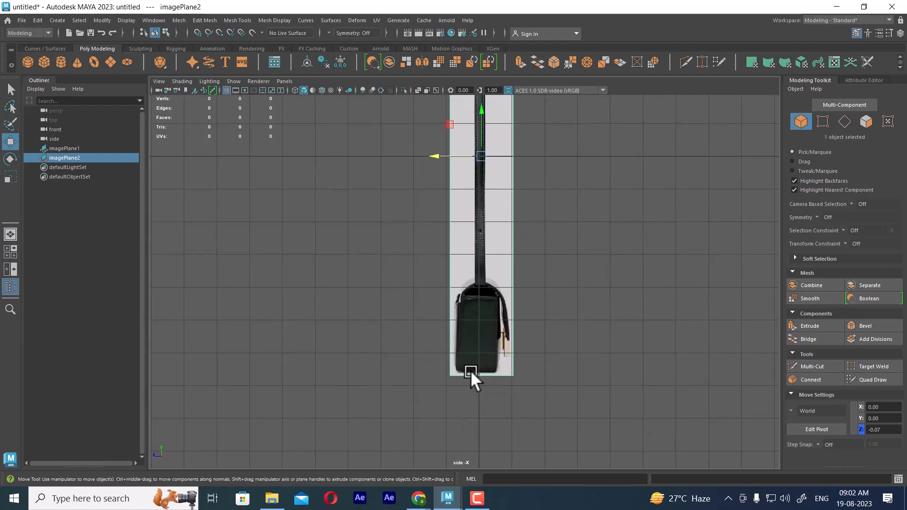
{"action": "left_click", "coordinate": [597, 293]}
{"action": "key", "text": "space"}
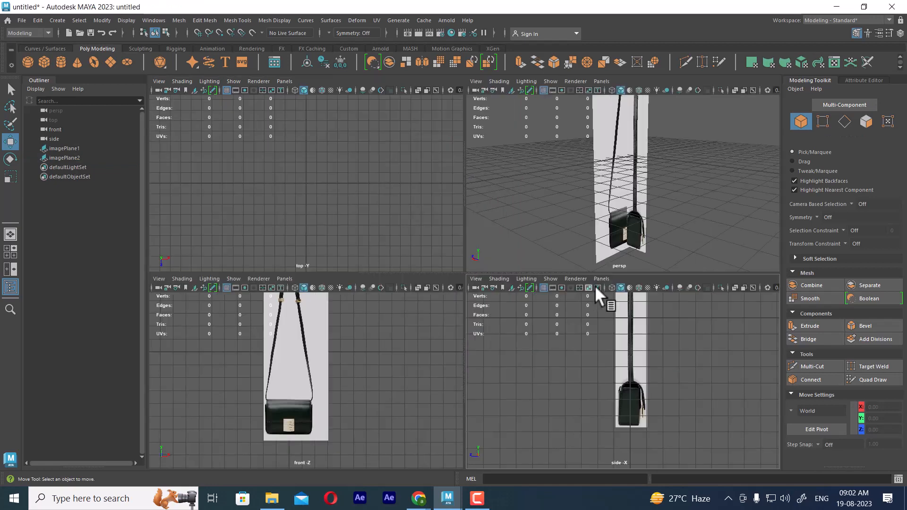
Create a polygon cube at the origin as the base for the bag body
{"action": "left_click_drag", "start_coordinate": [614, 227], "coordinate": [628, 207], "text": "alt"}
{"action": "left_click", "coordinate": [632, 209]}
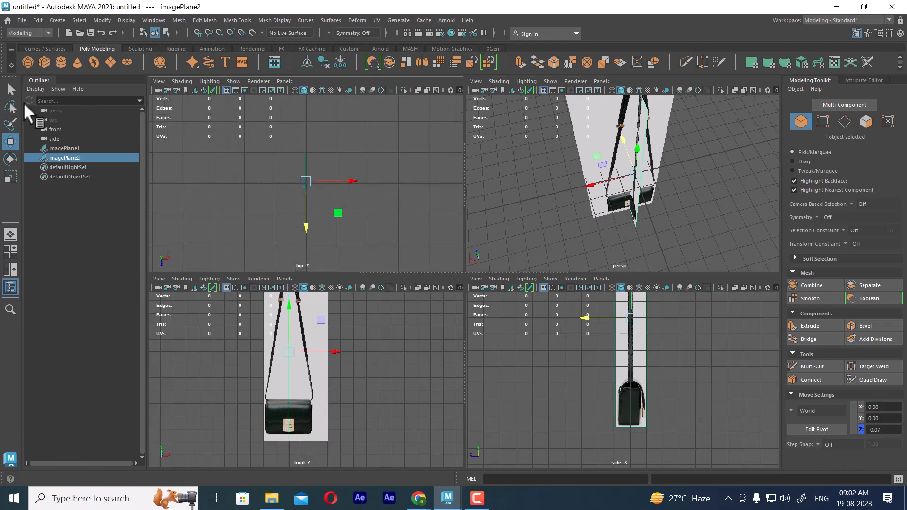
{"action": "left_click", "coordinate": [39, 61]}
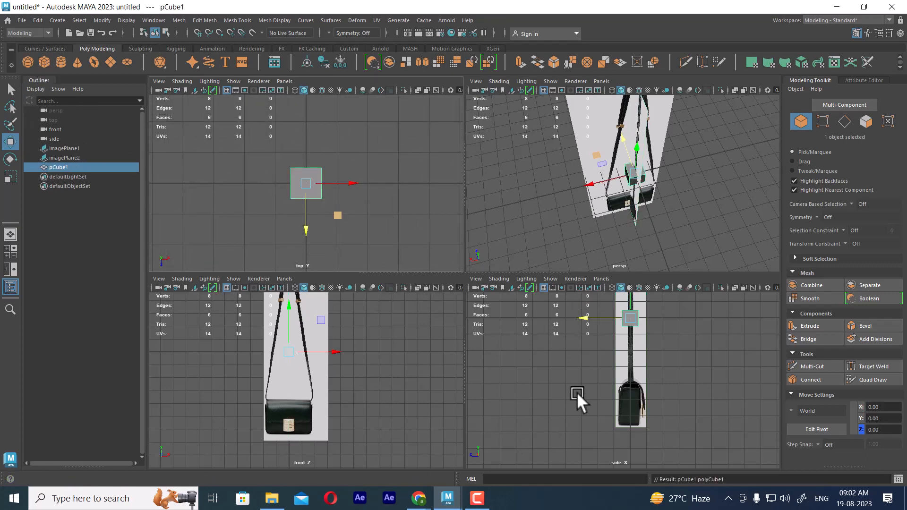
Select both image planes in the side view and raise them together along Y to about 6.5
{"action": "scroll", "coordinate": [583, 396], "scroll_direction": "up", "scroll_amount": 2}
{"action": "left_click_drag", "start_coordinate": [705, 408], "coordinate": [632, 447]}
{"action": "key", "text": "f"}
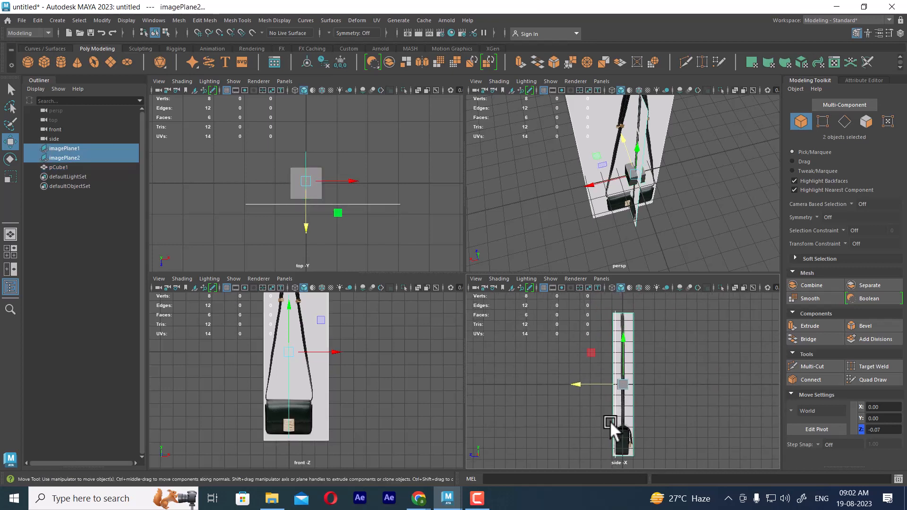
{"action": "left_click_drag", "start_coordinate": [621, 336], "coordinate": [617, 265]}
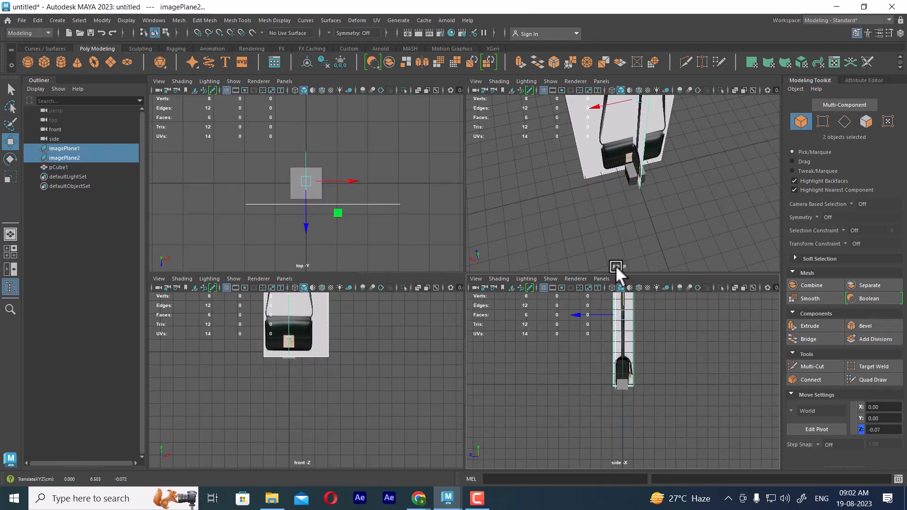
Fine-tune the height of both image planes to about 6.7 in Y so the bag's base sits at the ground line
{"action": "scroll", "coordinate": [668, 448], "scroll_direction": "up", "scroll_amount": 3}
{"action": "scroll", "coordinate": [669, 385], "scroll_direction": "up", "scroll_amount": 3}
{"action": "middle_click_drag", "start_coordinate": [656, 379], "coordinate": [641, 472], "text": "alt"}
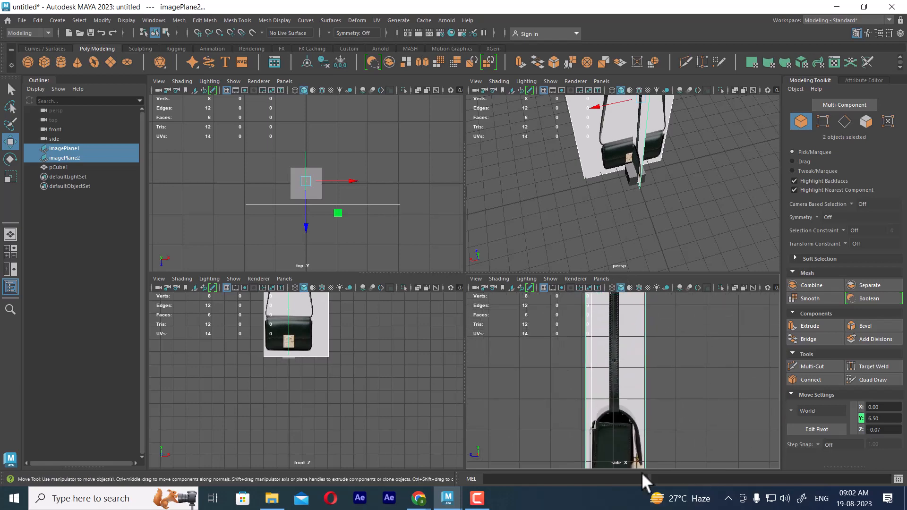
{"action": "scroll", "coordinate": [639, 386], "scroll_direction": "down", "scroll_amount": 3}
{"action": "key", "text": "space"}
{"action": "scroll", "coordinate": [674, 390], "scroll_direction": "down", "scroll_amount": 3}
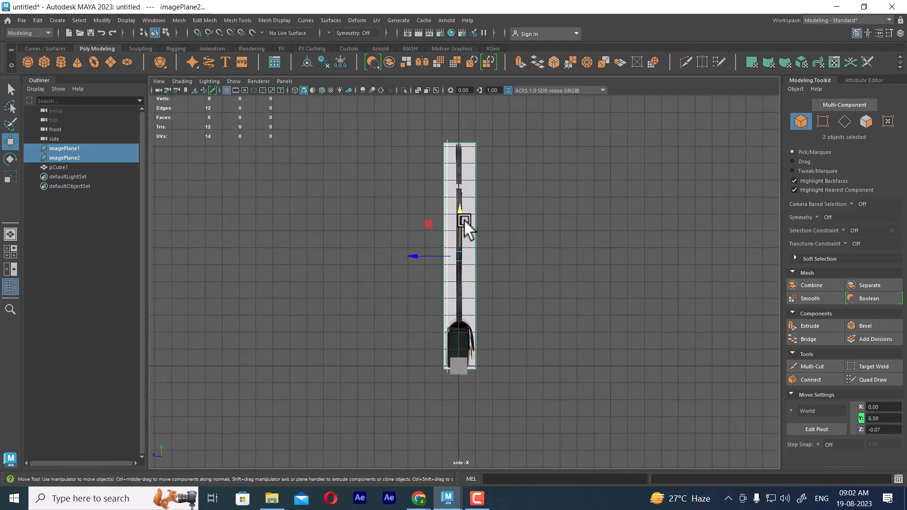
{"action": "left_click_drag", "start_coordinate": [460, 208], "coordinate": [458, 205]}
{"action": "scroll", "coordinate": [534, 423], "scroll_direction": "up", "scroll_amount": 2}
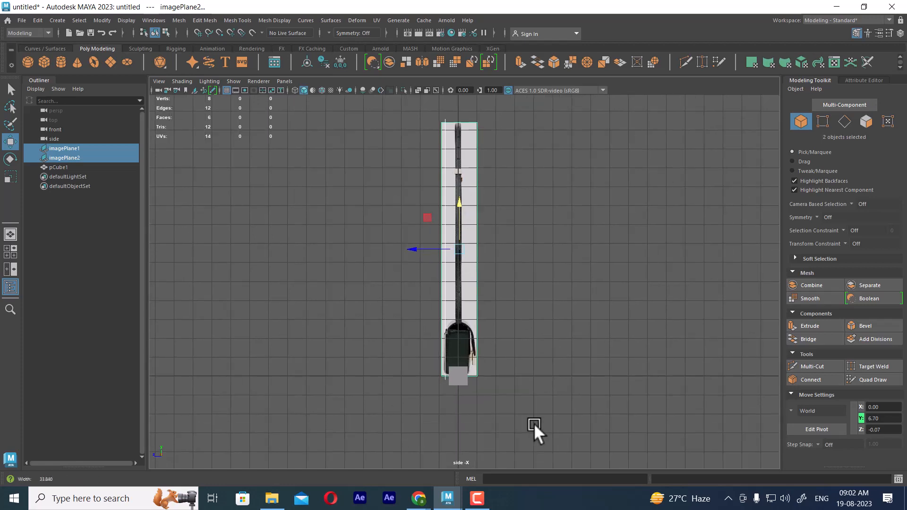
{"action": "key", "text": "space"}
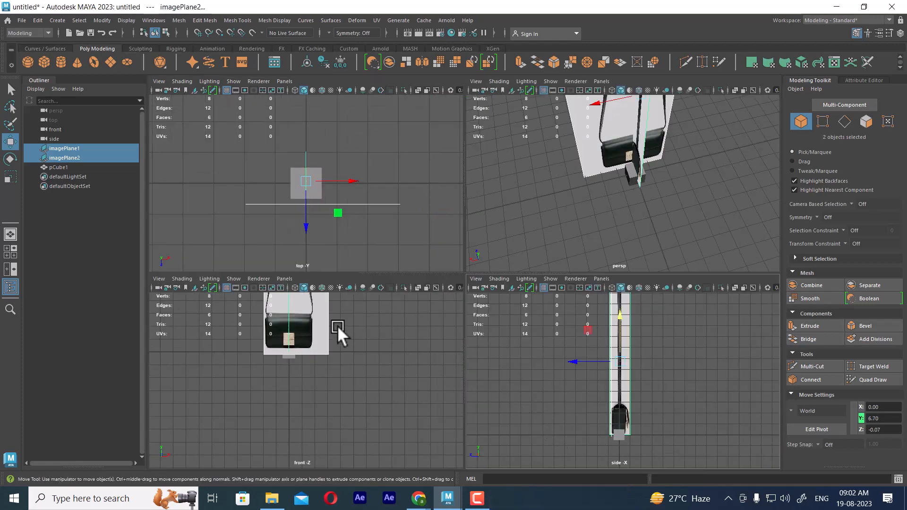
Raise the cube along Y to about 0.99, over the bag's clasp in the front view
{"action": "left_click", "coordinate": [322, 192]}
{"action": "scroll", "coordinate": [657, 374], "scroll_direction": "up", "scroll_amount": 1}
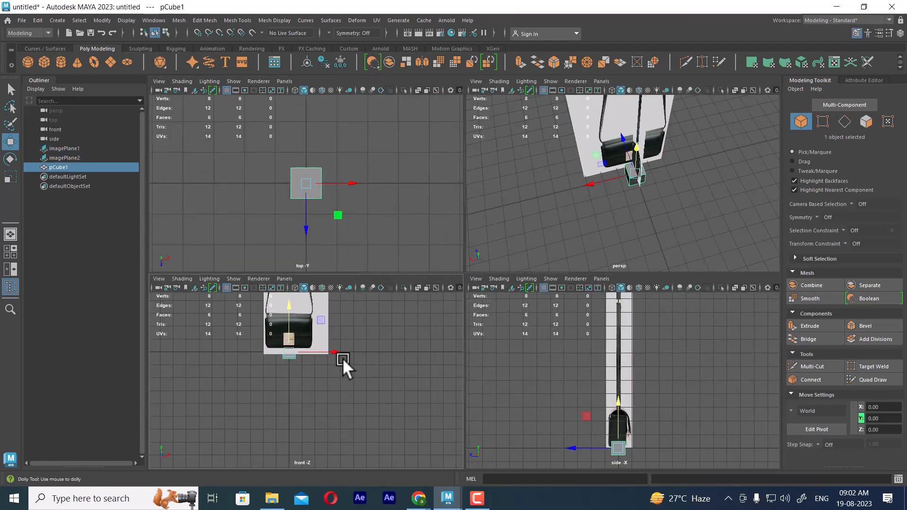
{"action": "scroll", "coordinate": [342, 358], "scroll_direction": "up", "scroll_amount": 2}
{"action": "scroll", "coordinate": [339, 442], "scroll_direction": "up", "scroll_amount": 2}
{"action": "left_click_drag", "start_coordinate": [316, 372], "coordinate": [305, 331]}
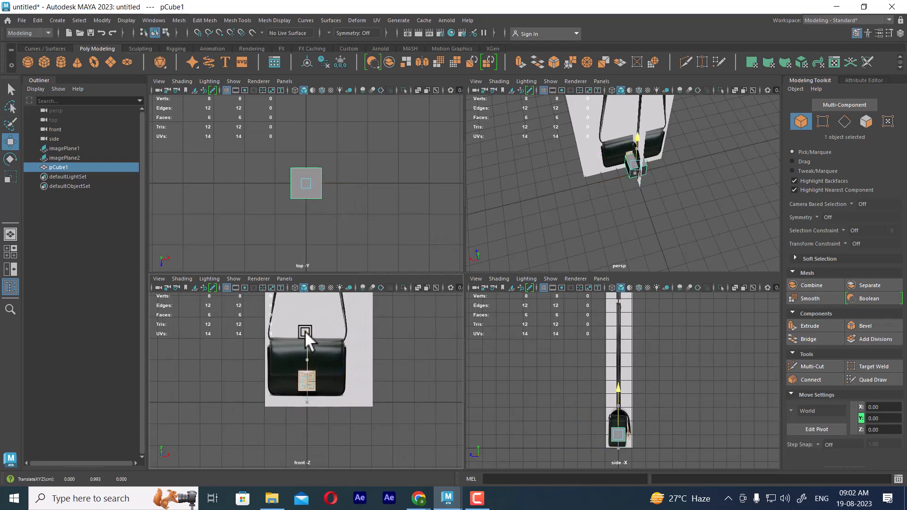
Move the front image plane back along Z behind the cube and the side image plane along X to about -1.72
{"action": "left_click_drag", "start_coordinate": [696, 200], "coordinate": [730, 183], "text": "alt"}
{"action": "left_click", "coordinate": [606, 218]}
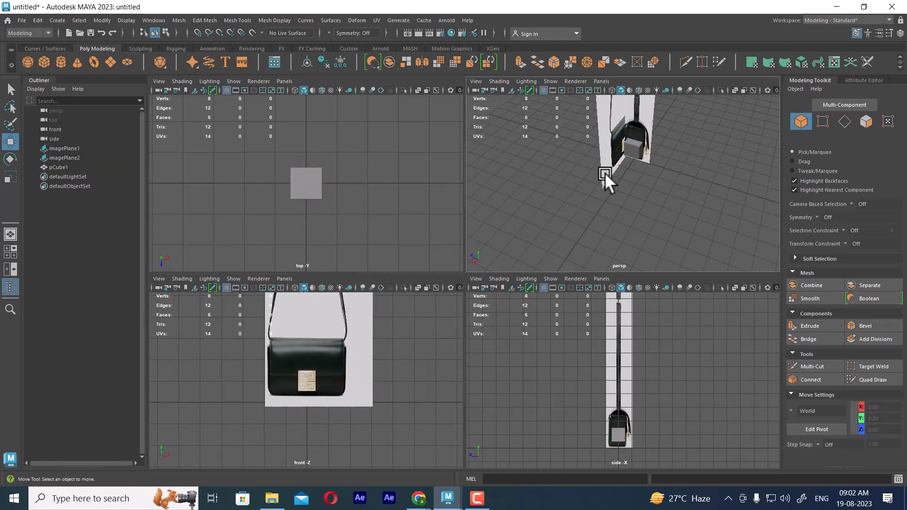
{"action": "left_click", "coordinate": [607, 174]}
{"action": "left_click_drag", "start_coordinate": [607, 184], "coordinate": [685, 208], "text": "alt"}
{"action": "right_click_drag", "start_coordinate": [685, 208], "coordinate": [740, 277], "text": "alt"}
{"action": "left_click", "coordinate": [673, 174]}
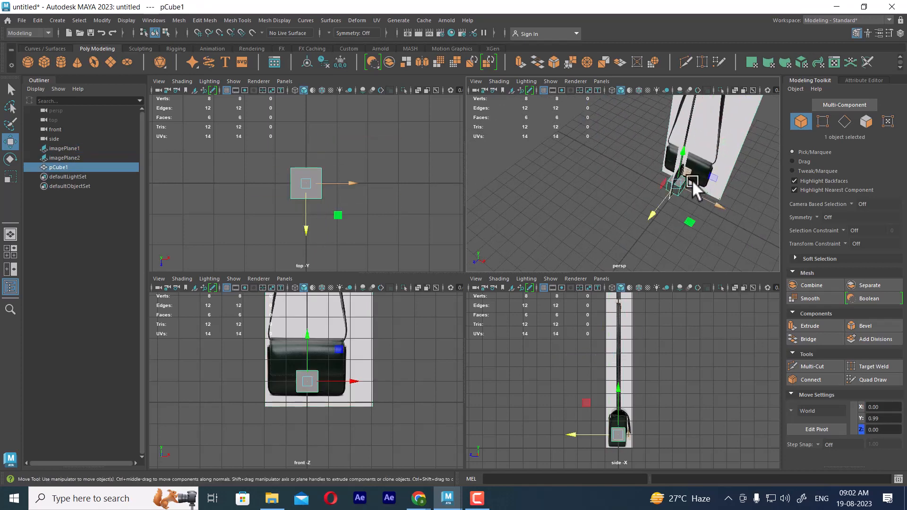
{"action": "left_click_drag", "start_coordinate": [692, 180], "coordinate": [702, 130], "text": "alt"}
{"action": "left_click", "coordinate": [686, 142]}
{"action": "right_click_drag", "start_coordinate": [702, 130], "coordinate": [654, 124], "text": "alt"}
{"action": "left_click_drag", "start_coordinate": [654, 125], "coordinate": [606, 173], "text": "alt"}
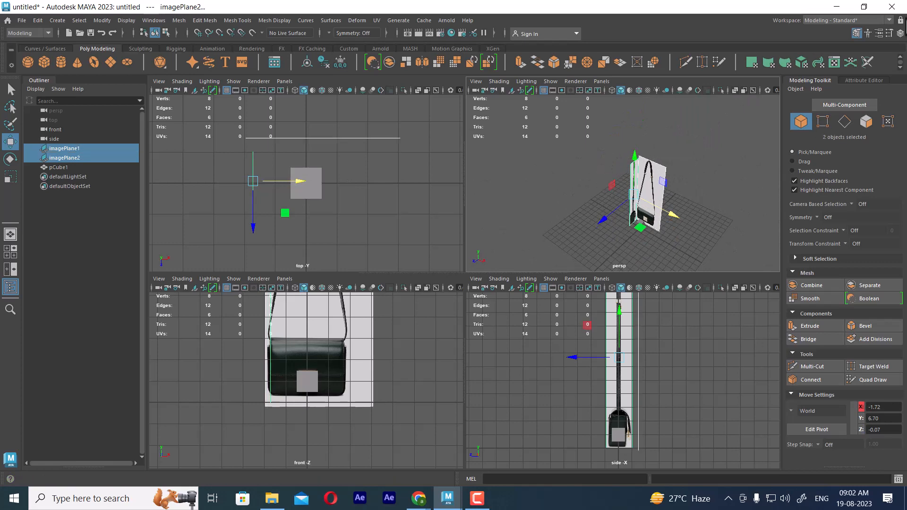
Put both selected image planes in a new display layer and set the layer's display type to Reference
{"action": "left_click", "coordinate": [901, 33]}
{"action": "left_click", "coordinate": [840, 401]}
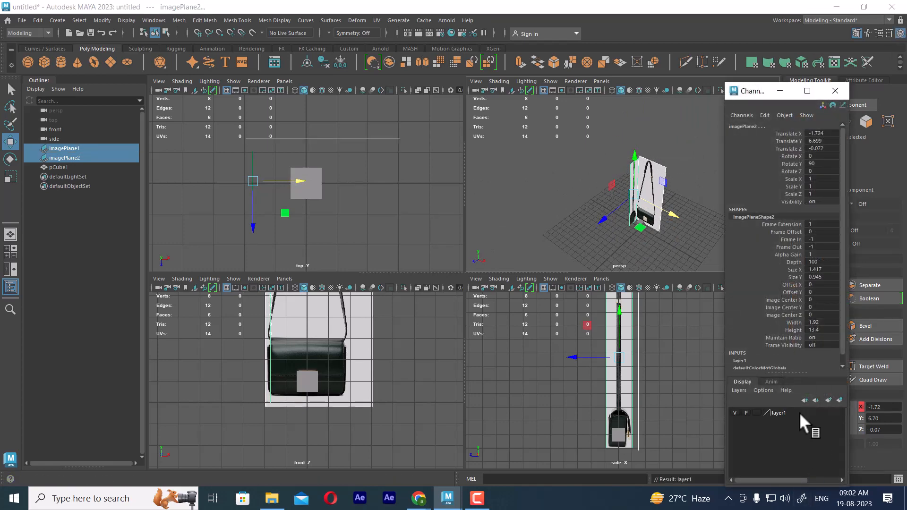
{"action": "left_click", "coordinate": [733, 411]}
{"action": "left_click", "coordinate": [734, 411]}
{"action": "left_click", "coordinate": [757, 413]}
{"action": "left_click", "coordinate": [756, 413]}
Raise the cube along Y to about 1.23 within the bag body and maximize the front view
{"action": "scroll", "coordinate": [410, 463], "scroll_direction": "up", "scroll_amount": 3}
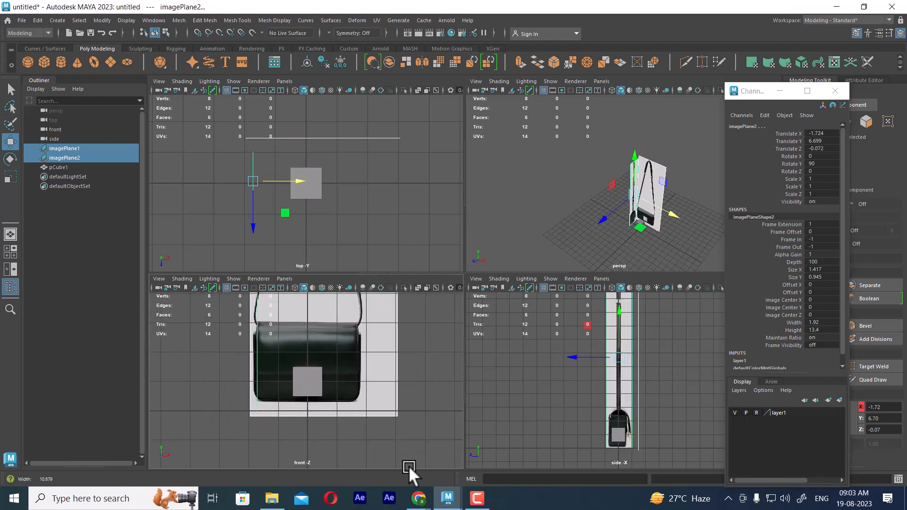
{"action": "scroll", "coordinate": [376, 365], "scroll_direction": "up", "scroll_amount": 3}
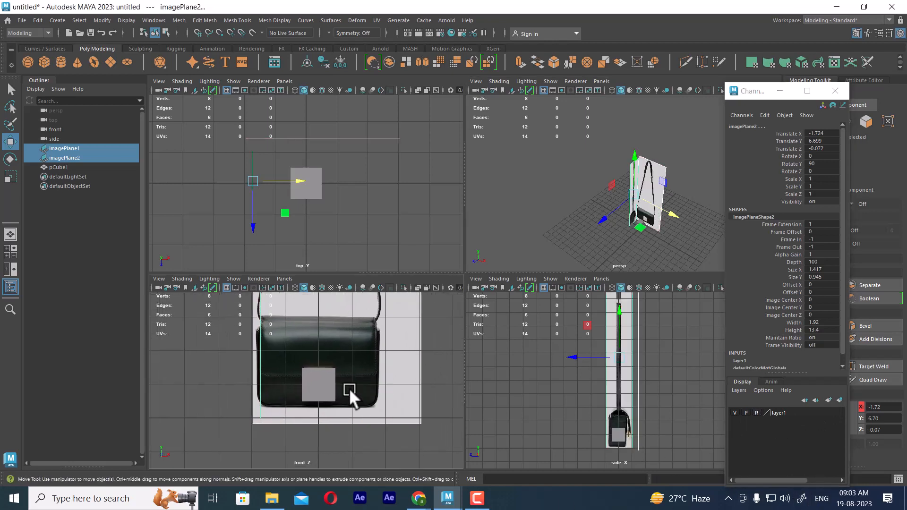
{"action": "left_click", "coordinate": [313, 386]}
{"action": "mouse_move", "coordinate": [318, 335]}
{"action": "left_mouse_down"}
{"action": "mouse_move", "coordinate": [330, 290]}
{"action": "mouse_move", "coordinate": [318, 327]}
{"action": "left_mouse_up"}
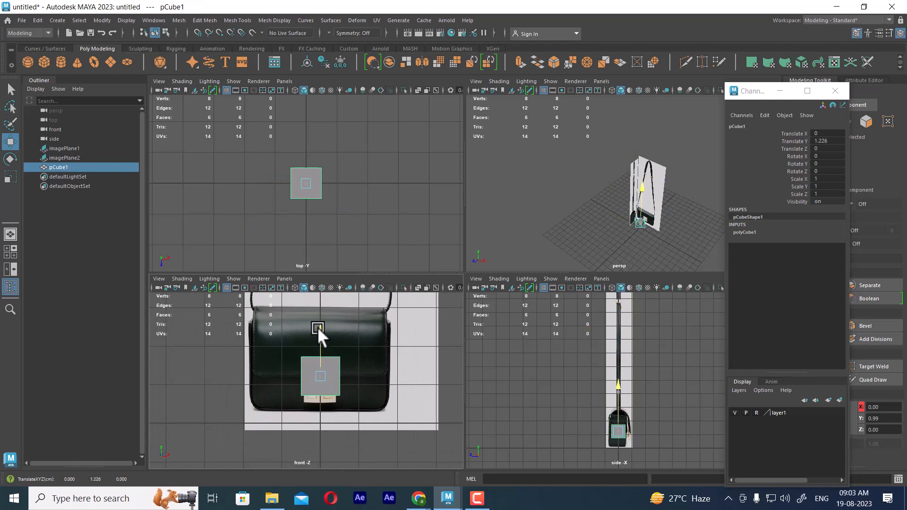
{"action": "key", "text": "space"}
{"action": "scroll", "coordinate": [472, 315], "scroll_direction": "up", "scroll_amount": 2}
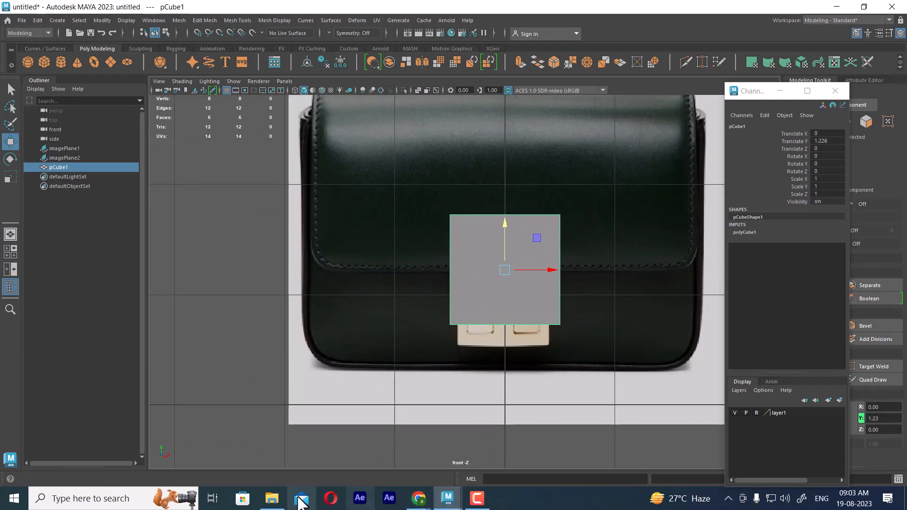
Open Ref (1).jpg from the reference folder and place it in a small floating window over Maya
{"action": "mouse_move", "coordinate": [275, 499]}
{"action": "left_click", "coordinate": [283, 477]}
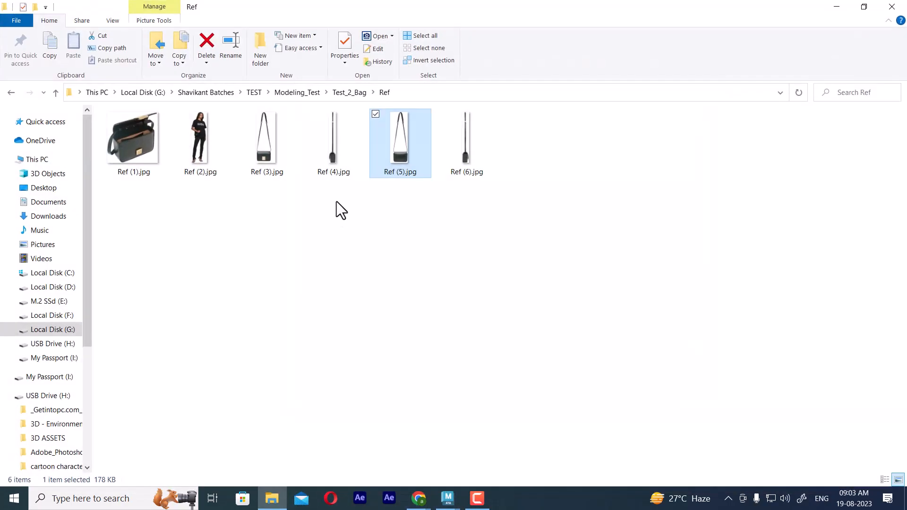
{"action": "double_click", "coordinate": [121, 141]}
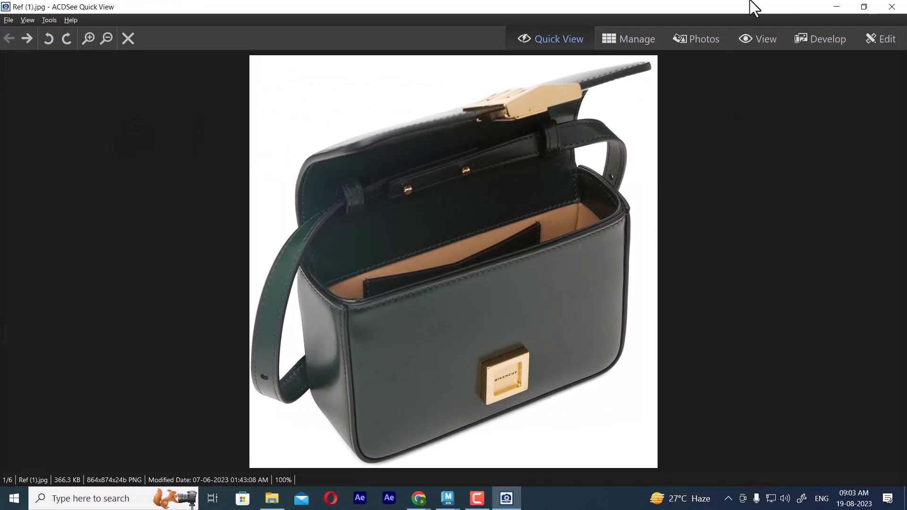
{"action": "left_click_drag", "start_coordinate": [749, 6], "coordinate": [669, 90]}
{"action": "scroll", "coordinate": [708, 223], "scroll_direction": "up", "scroll_amount": 2}
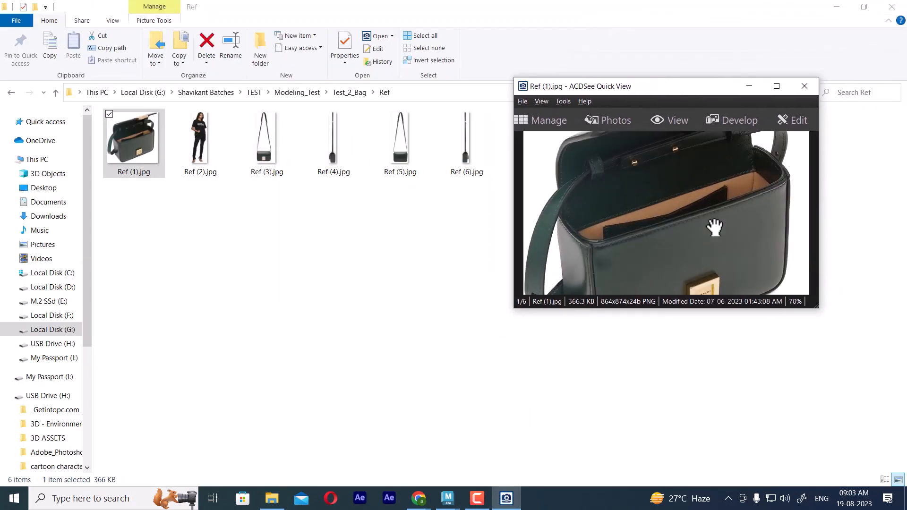
{"action": "left_click", "coordinate": [836, 6]}
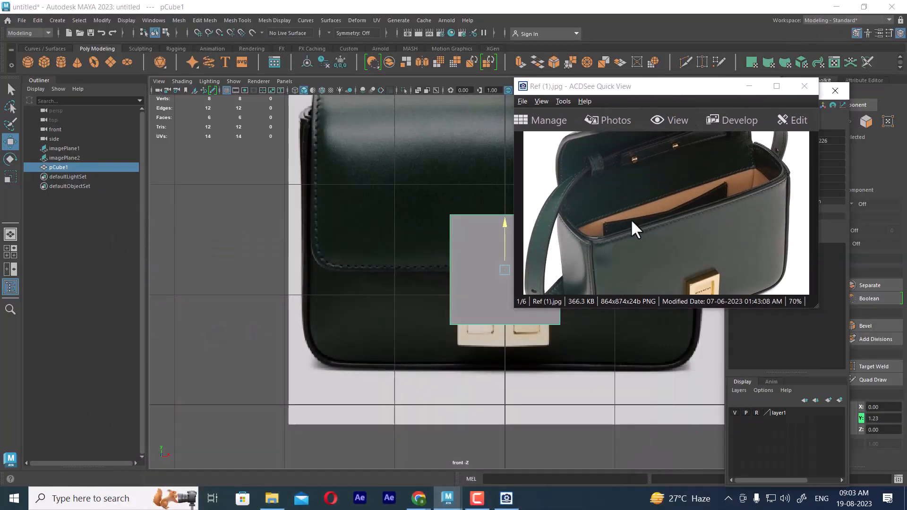
Enlarge the Ref (1).jpg window beside the front view and examine the open bag's rim, corner piping, stitching and inner pocket
{"action": "scroll", "coordinate": [634, 224], "scroll_direction": "up", "scroll_amount": 2}
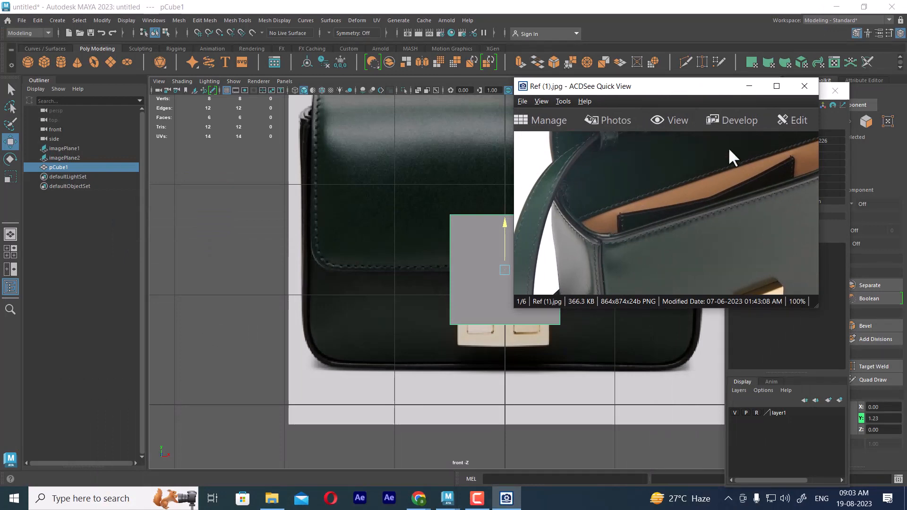
{"action": "left_click_drag", "start_coordinate": [698, 89], "coordinate": [257, 61]}
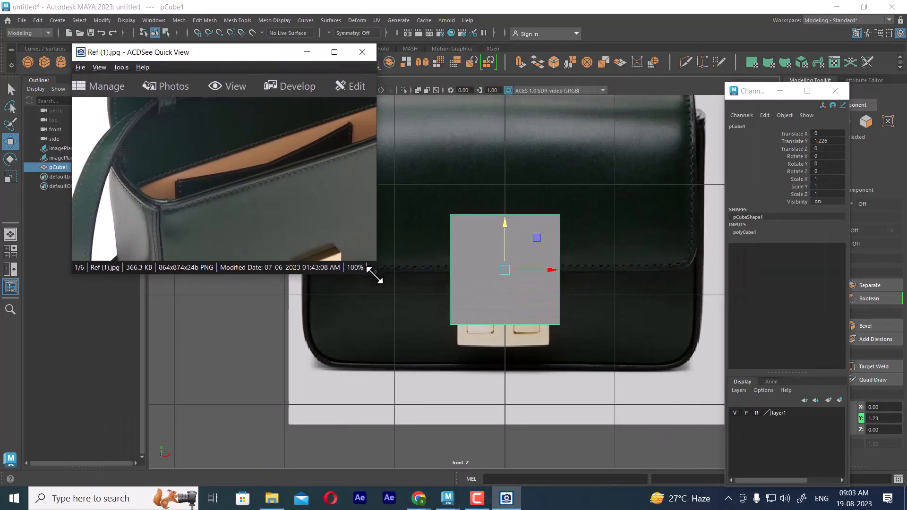
{"action": "left_click_drag", "start_coordinate": [378, 273], "coordinate": [548, 456]}
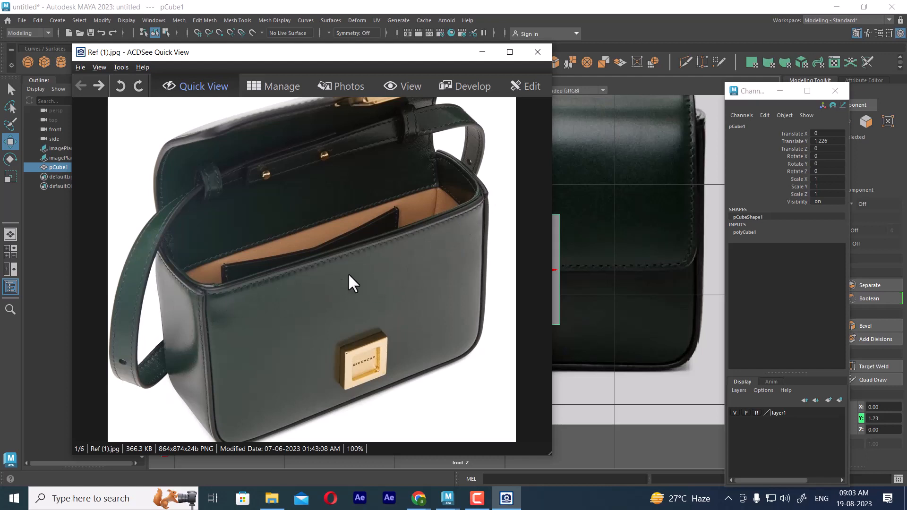
{"action": "scroll", "coordinate": [349, 275], "scroll_direction": "up", "scroll_amount": 2}
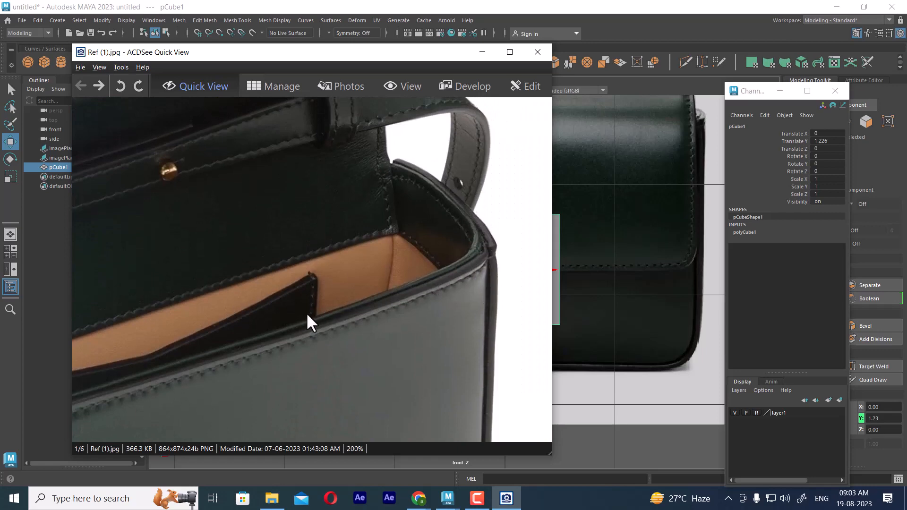
{"action": "scroll", "coordinate": [411, 333], "scroll_direction": "down", "scroll_amount": 1}
{"action": "scroll", "coordinate": [411, 356], "scroll_direction": "down", "scroll_amount": 2}
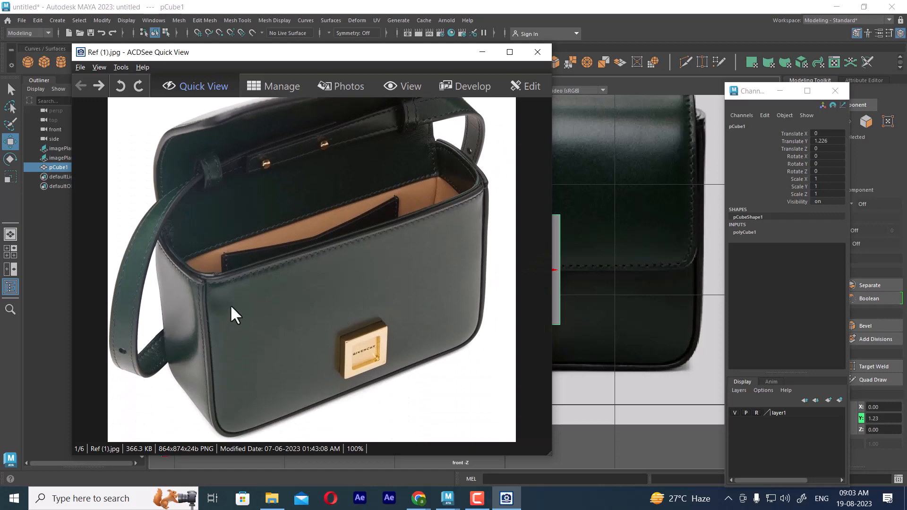
{"action": "scroll", "coordinate": [230, 304], "scroll_direction": "up", "scroll_amount": 2}
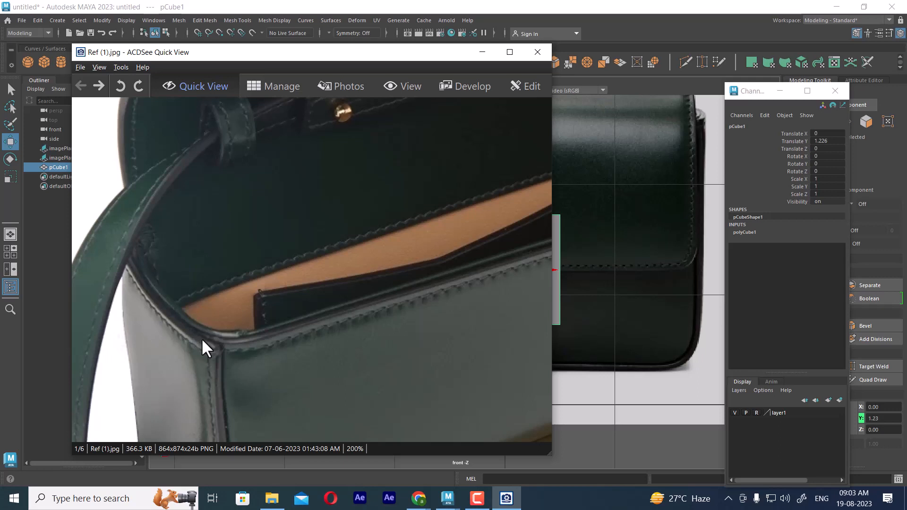
{"action": "left_click_drag", "start_coordinate": [390, 53], "coordinate": [720, 52]}
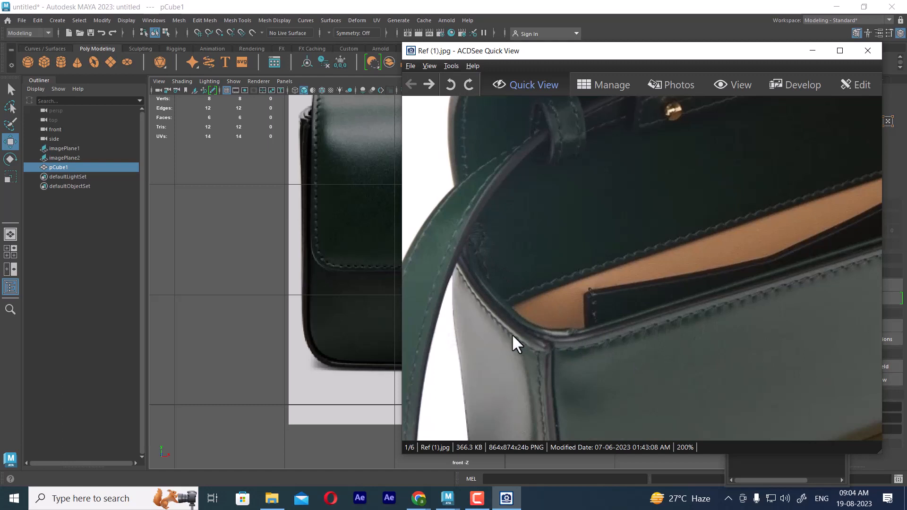
{"action": "scroll", "coordinate": [541, 331], "scroll_direction": "up", "scroll_amount": 3}
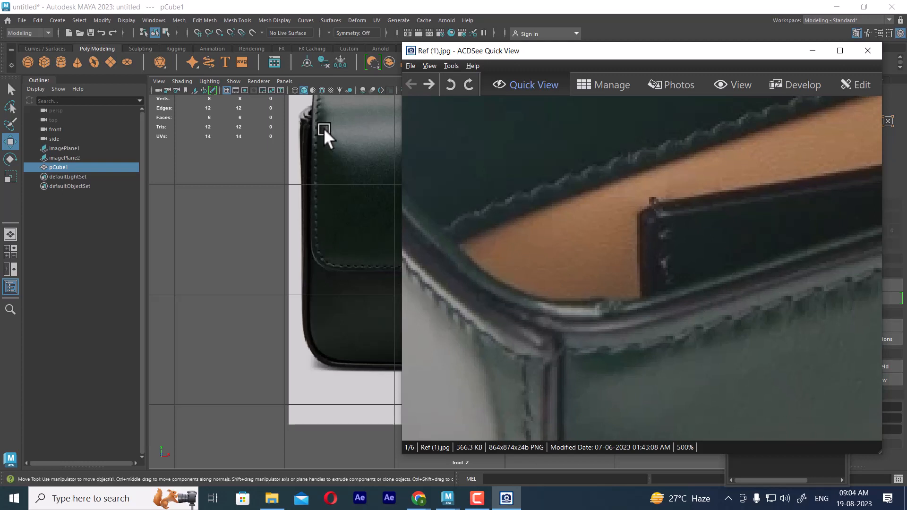
Minimize the Ref (1).jpg window and frame the whole bag body with the cube in the front view
{"action": "scroll", "coordinate": [311, 131], "scroll_direction": "up", "scroll_amount": 5}
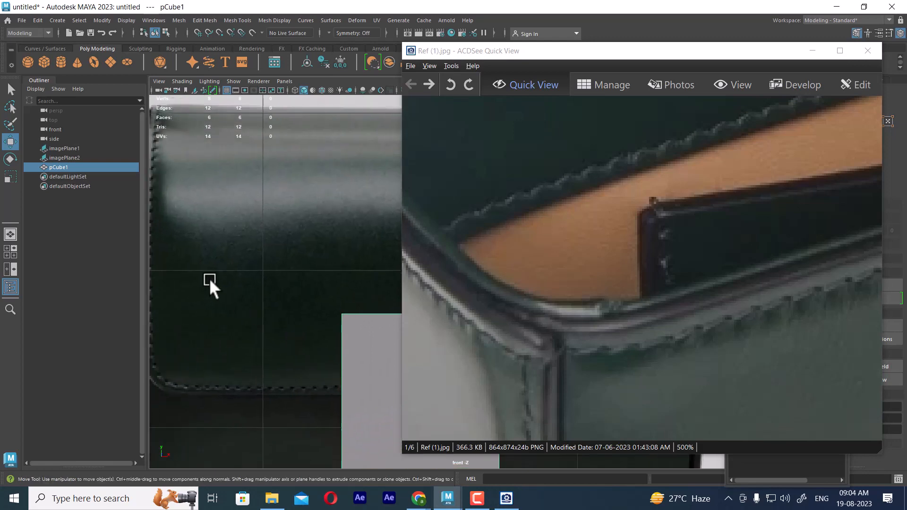
{"action": "middle_click_drag", "start_coordinate": [209, 279], "coordinate": [361, 266], "text": "alt"}
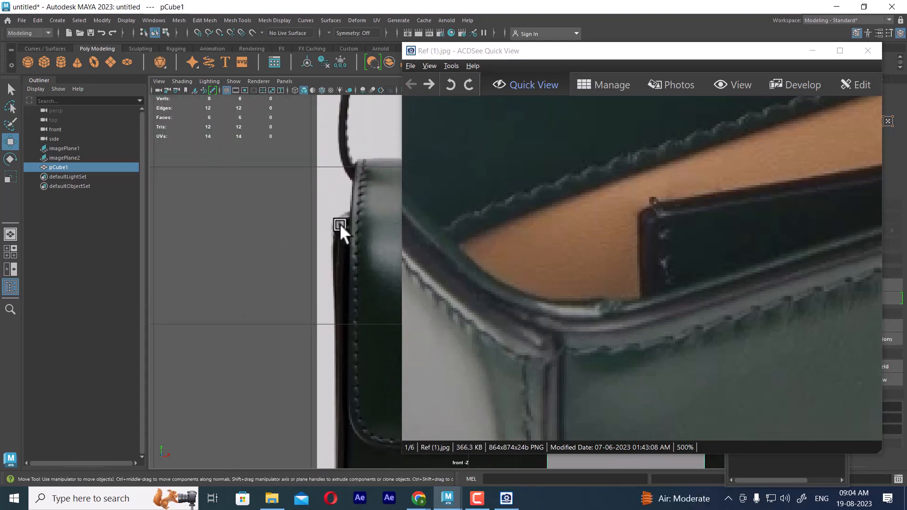
{"action": "left_click", "coordinate": [809, 50]}
{"action": "scroll", "coordinate": [548, 274], "scroll_direction": "down", "scroll_amount": 5}
{"action": "scroll", "coordinate": [643, 356], "scroll_direction": "up", "scroll_amount": 4}
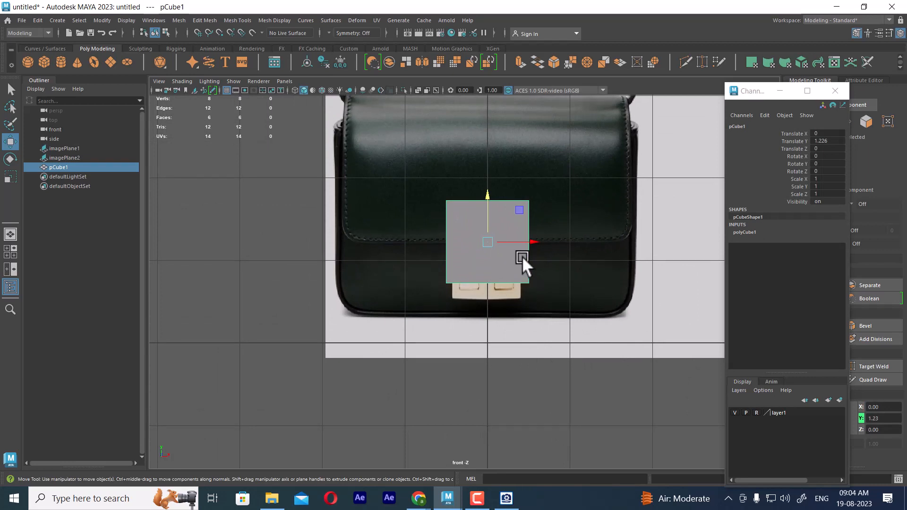
{"action": "scroll", "coordinate": [508, 263], "scroll_direction": "down", "scroll_amount": 3}
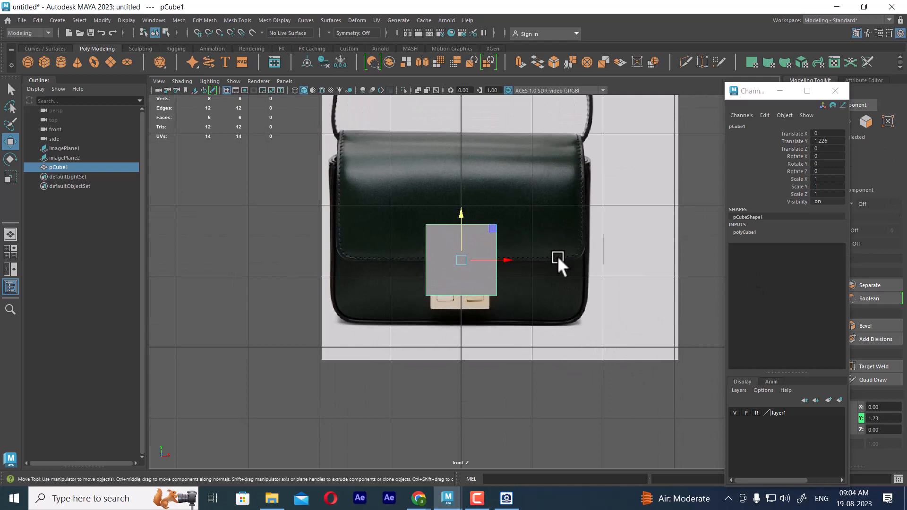
Set the cube's width to 3.65 and height to 2.35, raise it to about 1.53 in Y, and display the front view as wireframe
{"action": "left_click", "coordinate": [747, 232]}
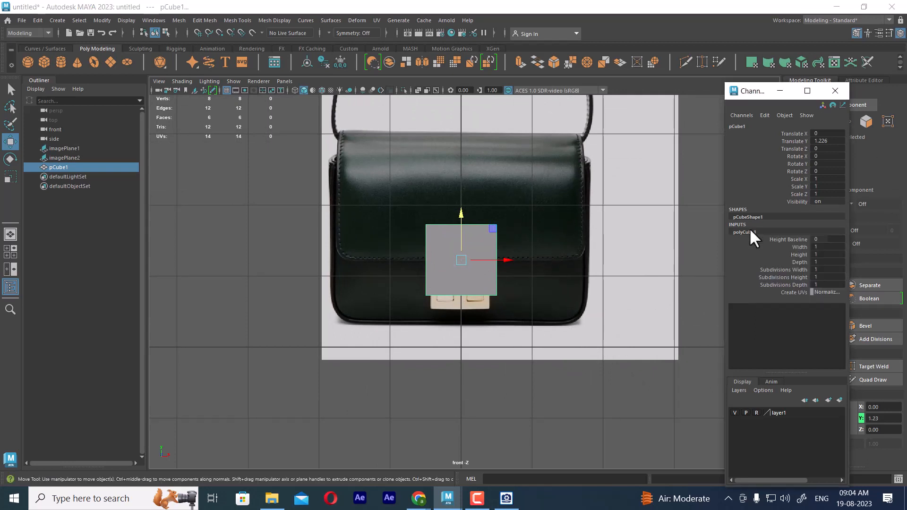
{"action": "left_click", "coordinate": [799, 247]}
{"action": "middle_click_drag", "start_coordinate": [527, 273], "coordinate": [719, 235]}
{"action": "left_click", "coordinate": [799, 255]}
{"action": "key", "text": "w"}
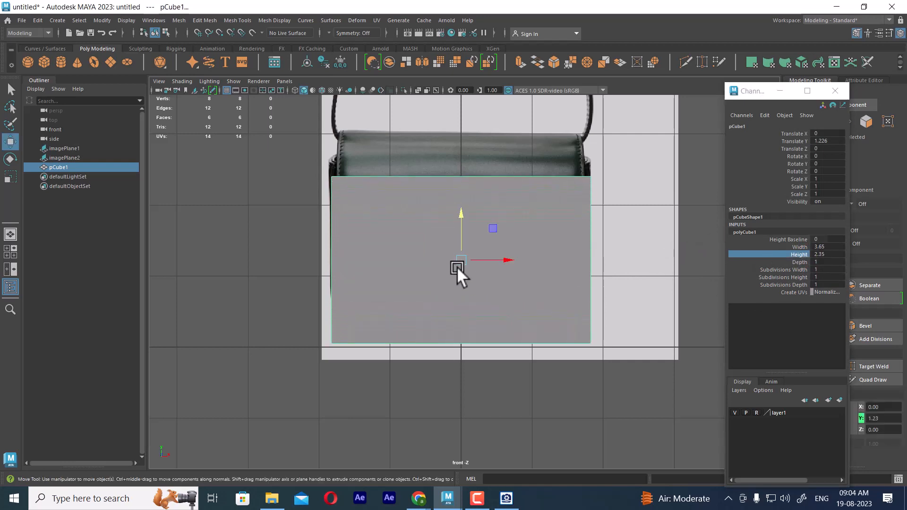
{"action": "middle_click_drag", "start_coordinate": [472, 214], "coordinate": [459, 187]}
{"action": "key", "text": "4"}
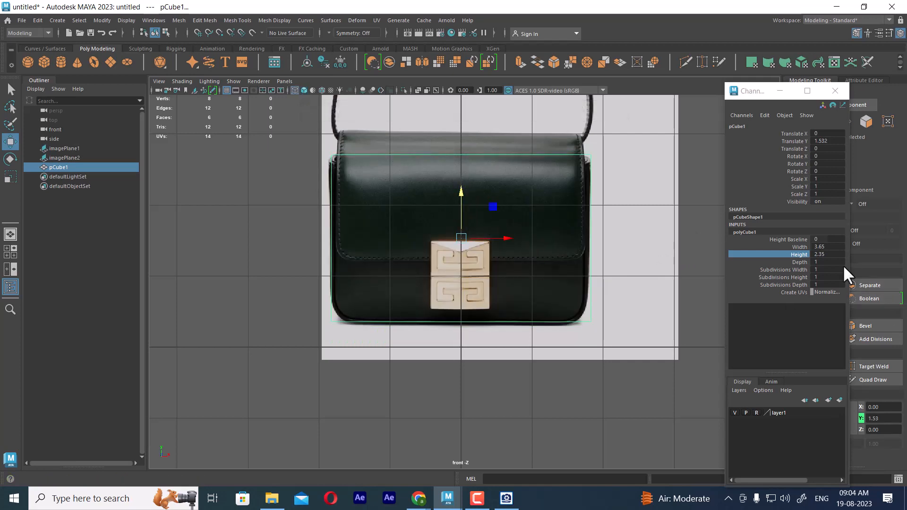
Set the cube's depth to 1.15, judging it against the bag's side reference
{"action": "key", "text": "space"}
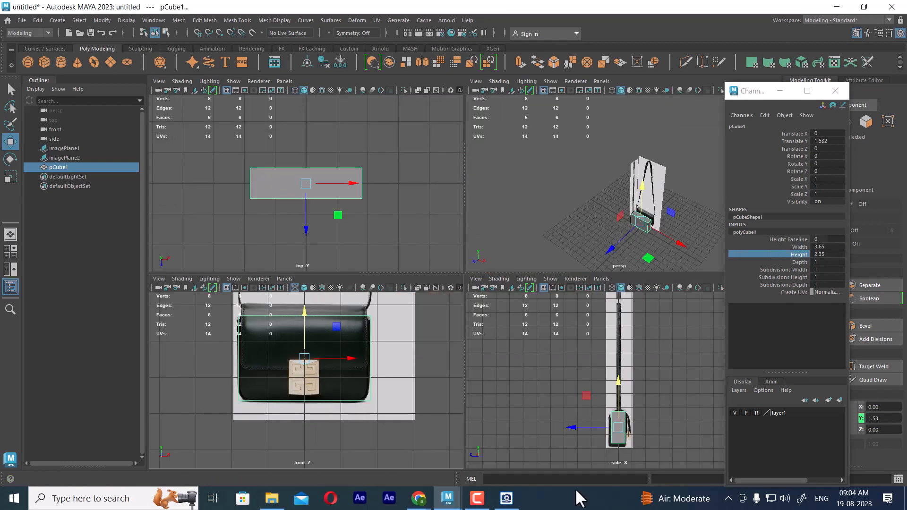
{"action": "middle_click_drag", "start_coordinate": [656, 462], "coordinate": [634, 353], "text": "alt"}
{"action": "scroll", "coordinate": [638, 363], "scroll_direction": "up", "scroll_amount": 5}
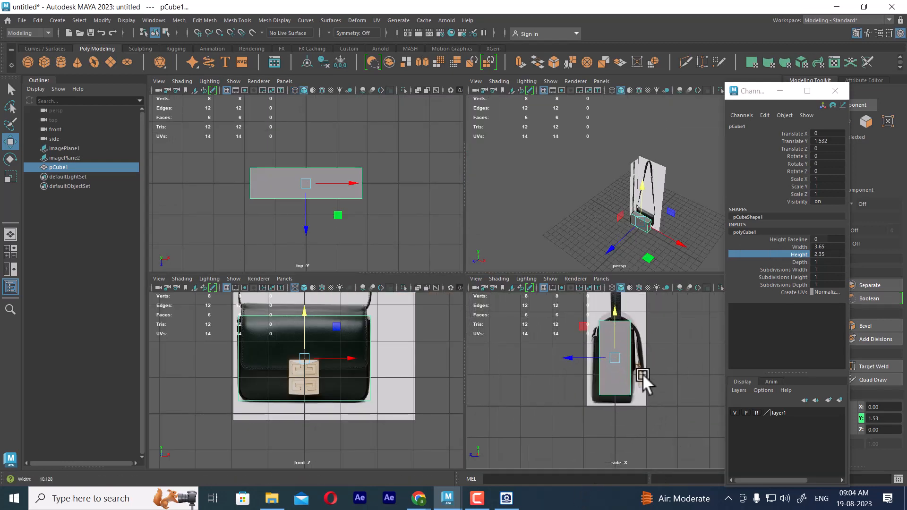
{"action": "left_click", "coordinate": [795, 261]}
{"action": "middle_click_drag", "start_coordinate": [658, 334], "coordinate": [665, 336]}
{"action": "key", "text": "w"}
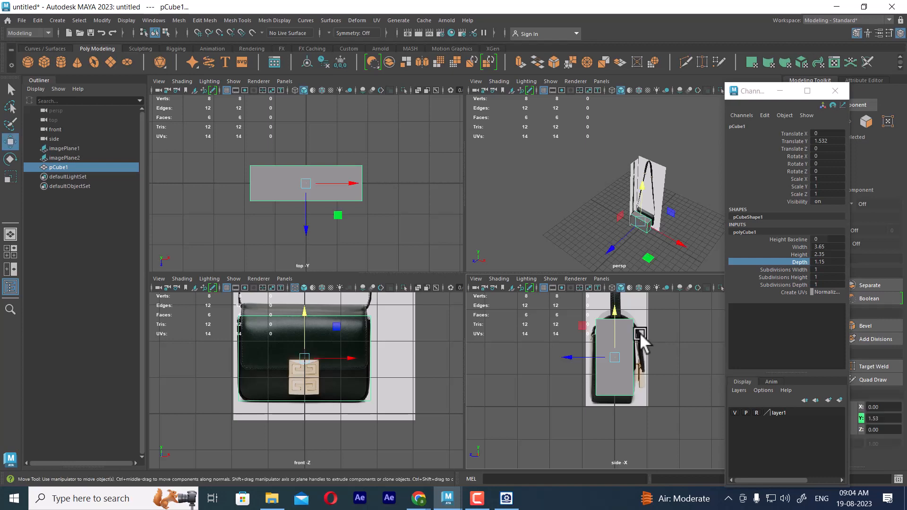
{"action": "scroll", "coordinate": [621, 354], "scroll_direction": "up", "scroll_amount": 2}
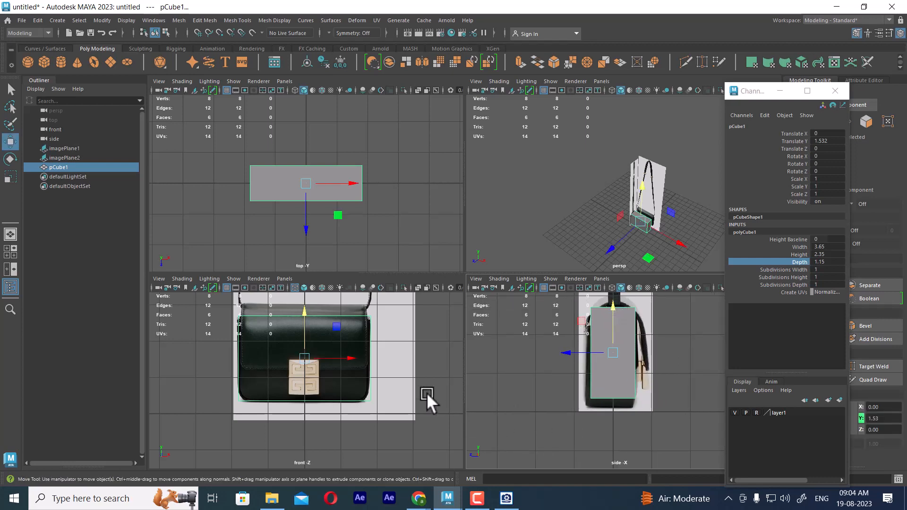
Examine the box's proportions against the references in the front, perspective and top views, and pick its top face
{"action": "key", "text": "space"}
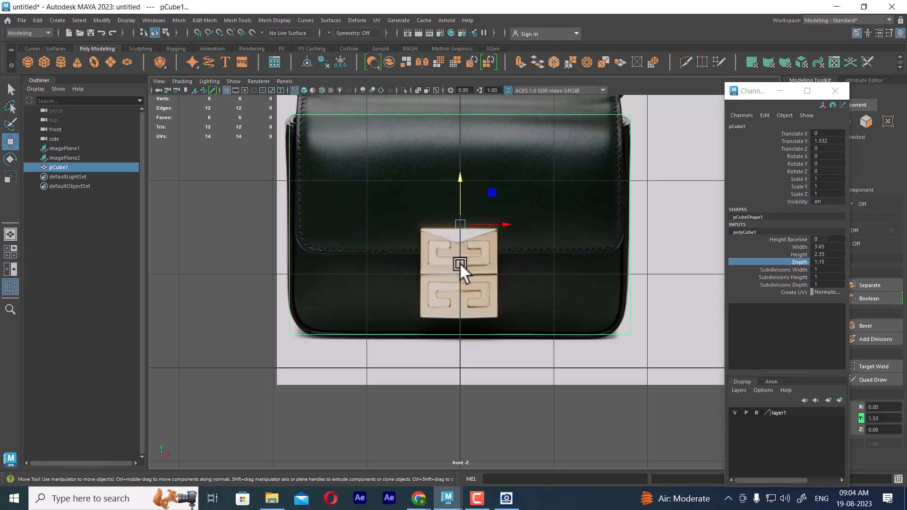
{"action": "key", "text": "space"}
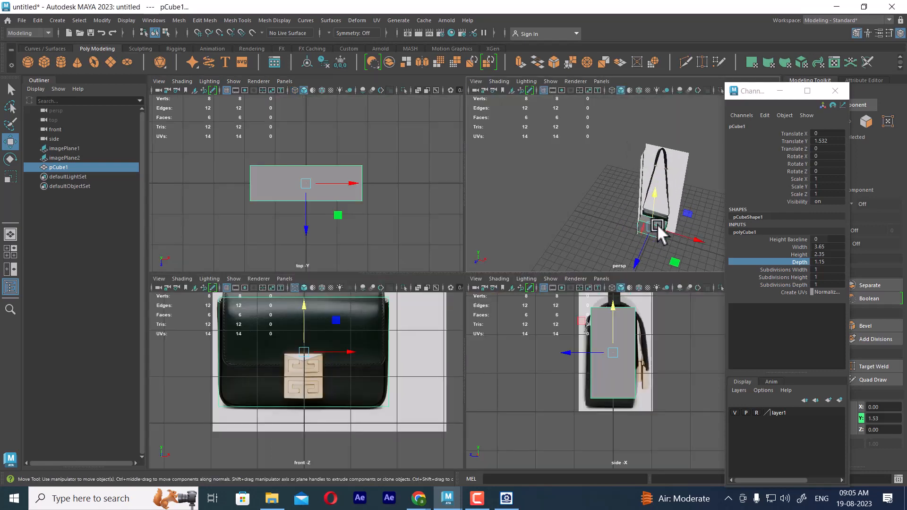
{"action": "left_click_drag", "start_coordinate": [662, 216], "coordinate": [634, 173], "text": "alt"}
{"action": "scroll", "coordinate": [614, 190], "scroll_direction": "up", "scroll_amount": 3}
{"action": "left_click_drag", "start_coordinate": [597, 203], "coordinate": [643, 191], "text": "alt"}
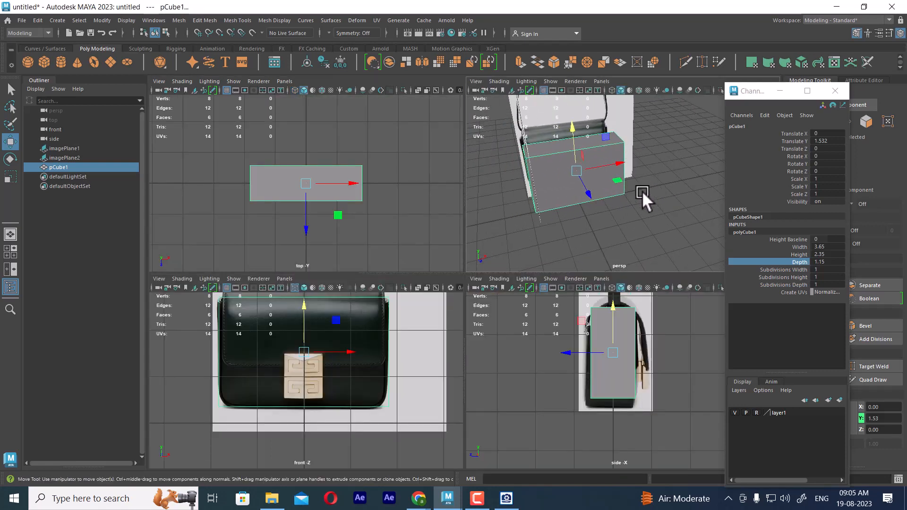
{"action": "left_click_drag", "start_coordinate": [587, 180], "coordinate": [630, 180], "text": "alt"}
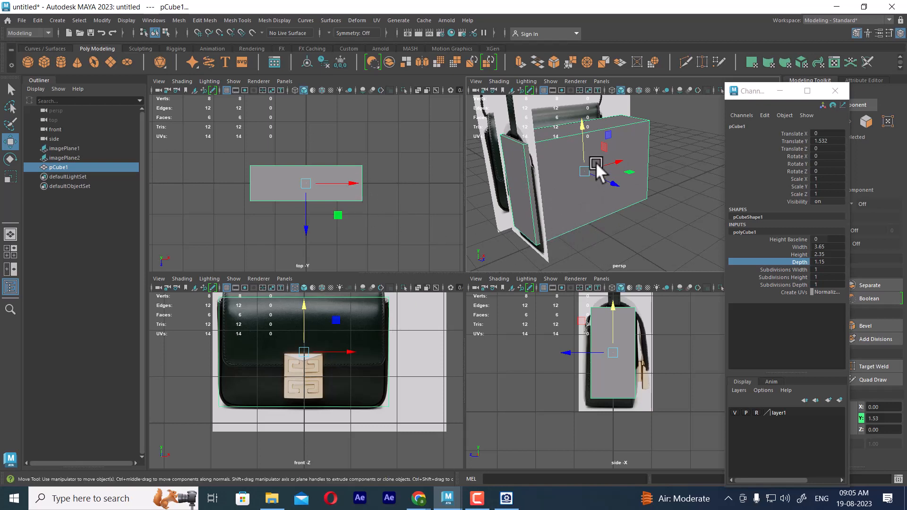
{"action": "scroll", "coordinate": [302, 212], "scroll_direction": "up", "scroll_amount": 3}
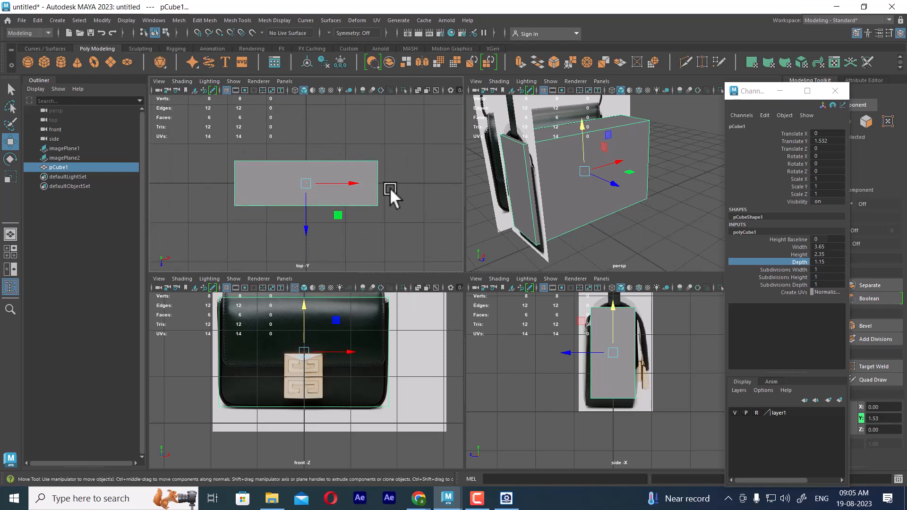
{"action": "right_click_drag", "start_coordinate": [633, 145], "coordinate": [636, 168]}
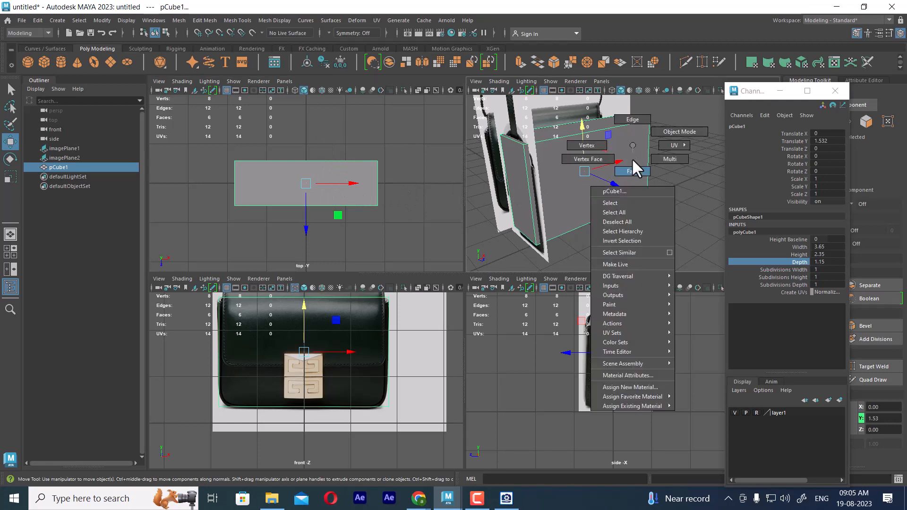
{"action": "left_click", "coordinate": [602, 177]}
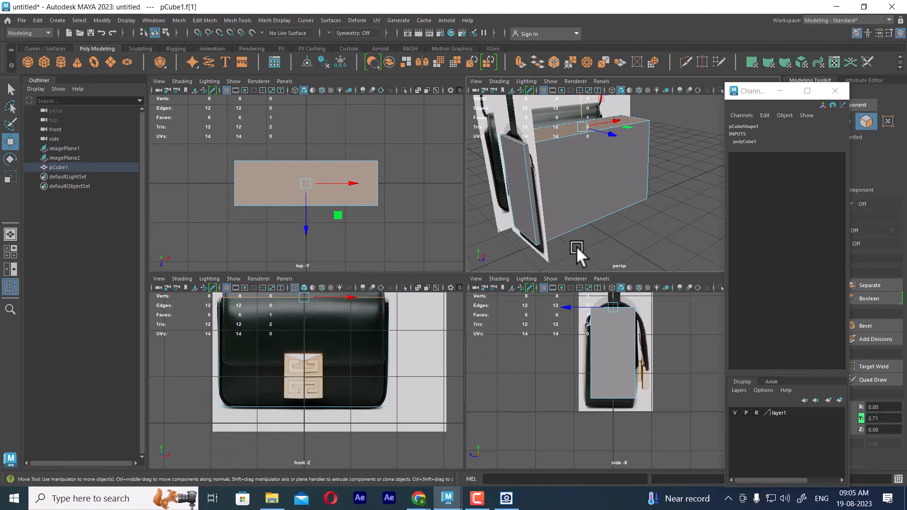
Select the two short bottom edges at the ends of the box and bevel them
{"action": "left_click_drag", "start_coordinate": [576, 246], "coordinate": [623, 197], "text": "alt"}
{"action": "right_click_drag", "start_coordinate": [554, 189], "coordinate": [552, 173]}
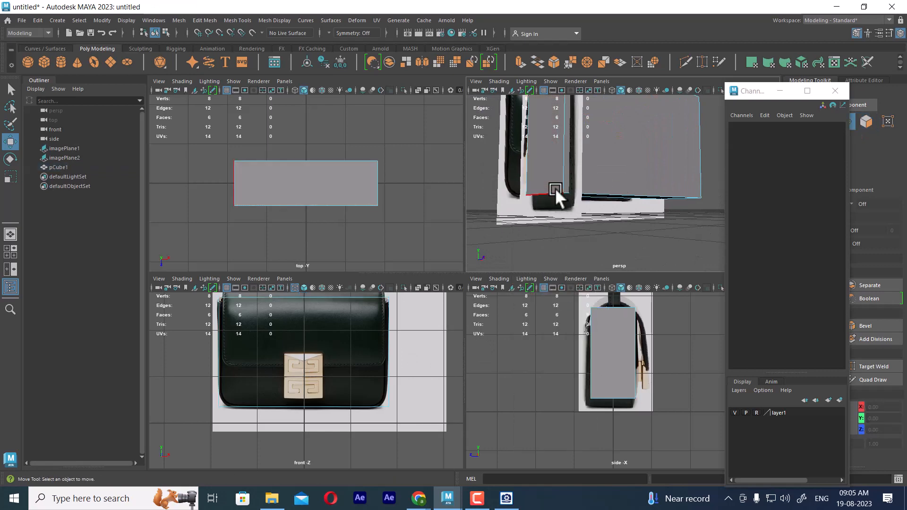
{"action": "left_click", "coordinate": [552, 191]}
{"action": "left_click_drag", "start_coordinate": [552, 191], "coordinate": [636, 166], "text": "alt"}
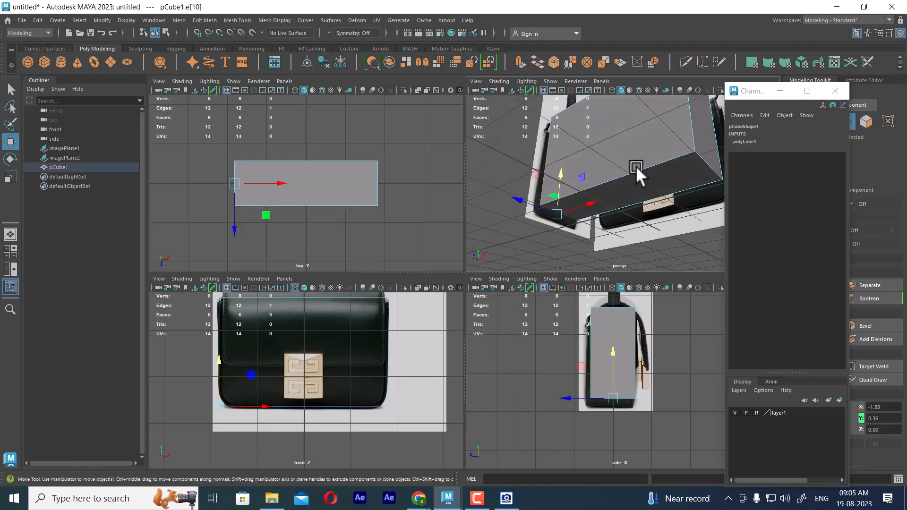
{"action": "left_click", "coordinate": [709, 163], "text": "shift"}
{"action": "scroll", "coordinate": [307, 430], "scroll_direction": "up", "scroll_amount": 2}
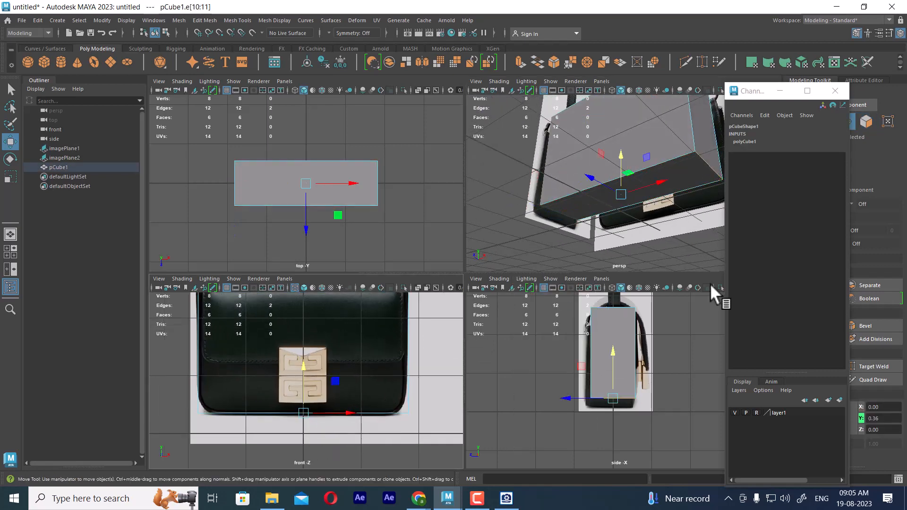
{"action": "middle_click_drag", "start_coordinate": [298, 402], "coordinate": [336, 362], "text": "alt"}
{"action": "scroll", "coordinate": [336, 362], "scroll_direction": "up", "scroll_amount": 1}
{"action": "left_click_drag", "start_coordinate": [596, 189], "coordinate": [634, 209], "text": "alt"}
{"action": "right_click", "coordinate": [634, 202], "text": "shift"}
{"action": "left_click", "coordinate": [668, 202]}
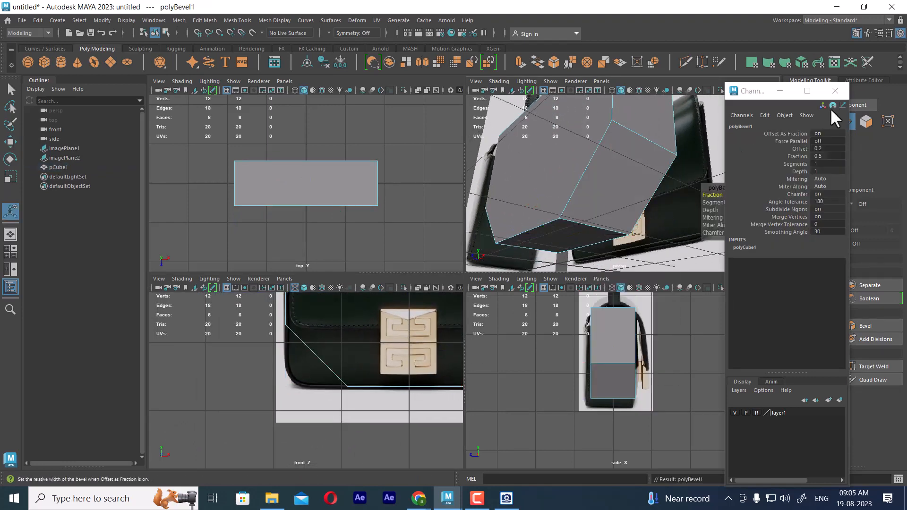
Move the floating Channel Box aside and set the bevel's fraction to 0.23 and segments to 4, checking against the bag outline
{"action": "left_click_drag", "start_coordinate": [766, 93], "coordinate": [858, 107]}
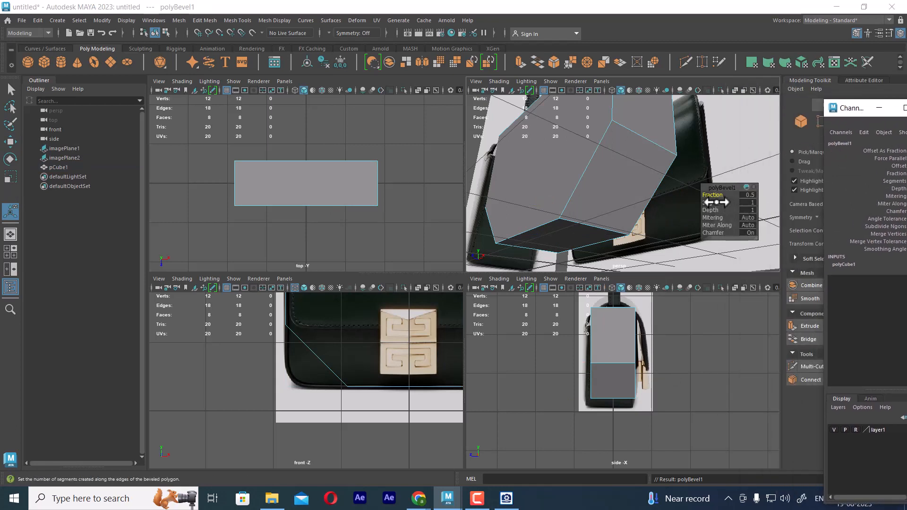
{"action": "left_click_drag", "start_coordinate": [716, 203], "coordinate": [707, 194]}
{"action": "scroll", "coordinate": [320, 375], "scroll_direction": "up", "scroll_amount": 3}
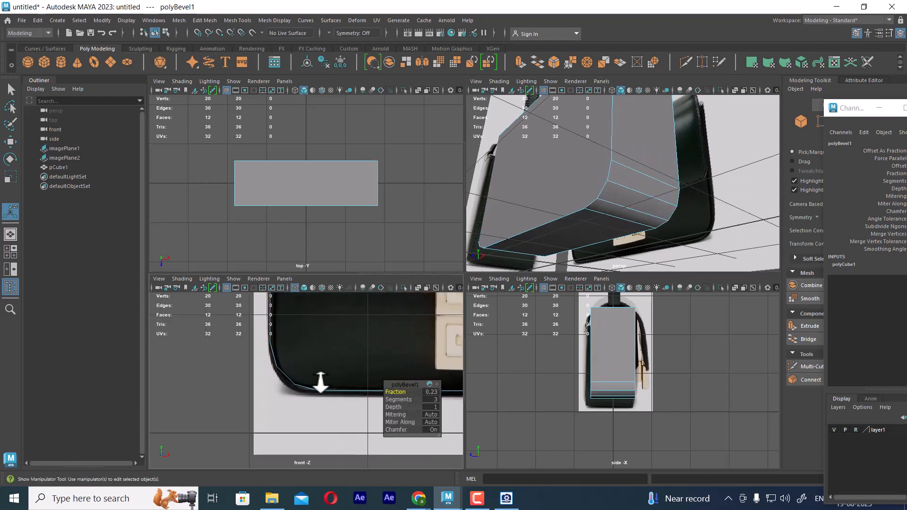
{"action": "scroll", "coordinate": [321, 381], "scroll_direction": "up", "scroll_amount": 4}
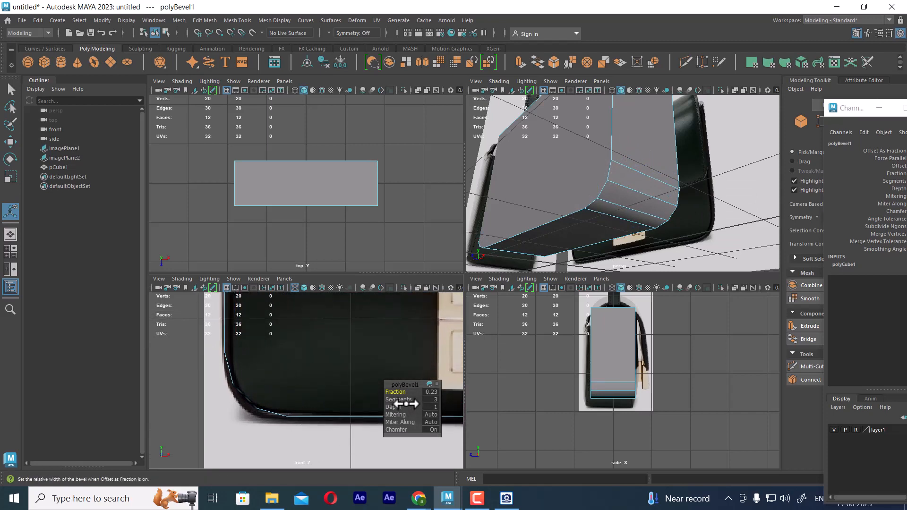
{"action": "left_click_drag", "start_coordinate": [405, 401], "coordinate": [409, 402]}
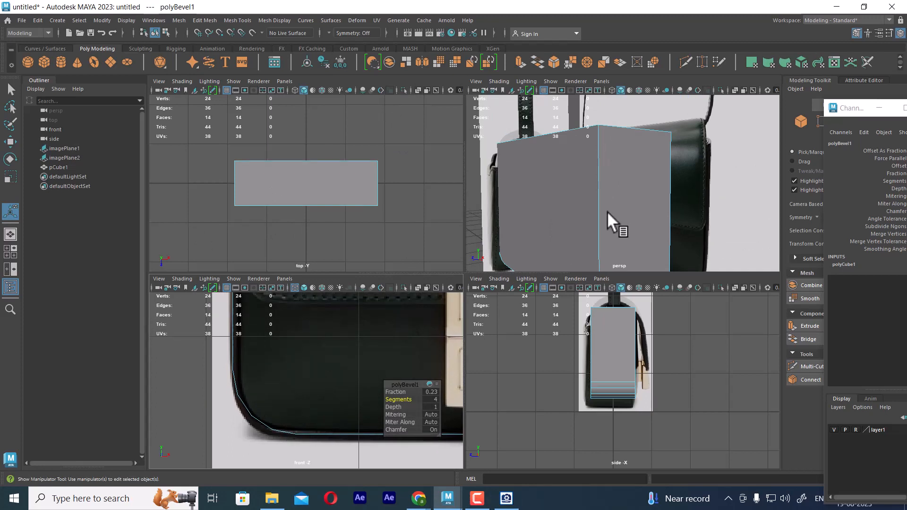
{"action": "left_click_drag", "start_coordinate": [608, 213], "coordinate": [632, 229], "text": "alt"}
{"action": "middle_click_drag", "start_coordinate": [632, 229], "coordinate": [617, 202], "text": "alt"}
{"action": "mouse_move", "coordinate": [330, 419]}
{"action": "middle_mouse_down", "text": "alt"}
{"action": "mouse_move", "coordinate": [318, 445]}
{"action": "mouse_move", "coordinate": [292, 433]}
{"action": "mouse_move", "coordinate": [293, 449]}
{"action": "mouse_move", "coordinate": [297, 404]}
{"action": "mouse_move", "coordinate": [269, 387]}
{"action": "mouse_move", "coordinate": [312, 472]}
{"action": "middle_mouse_up", "text": "alt"}
{"action": "scroll", "coordinate": [317, 442], "scroll_direction": "down", "scroll_amount": 3}
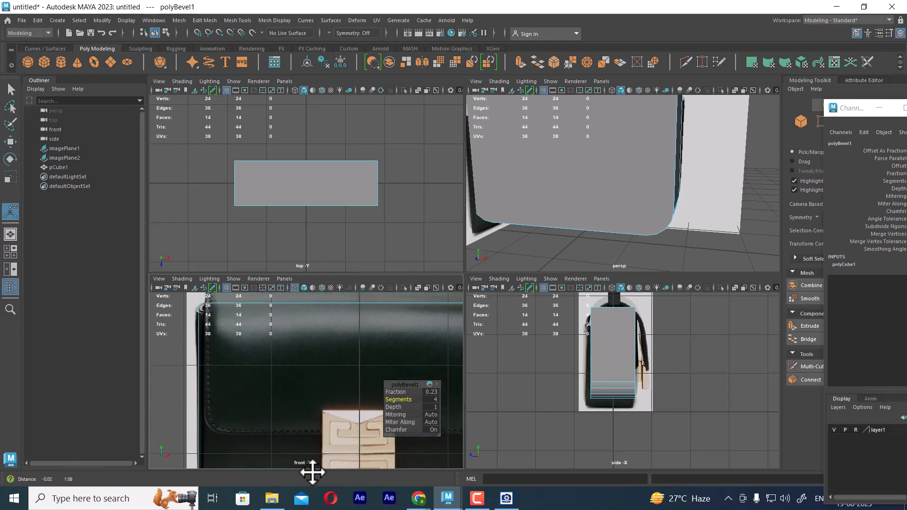
{"action": "middle_click_drag", "start_coordinate": [282, 368], "coordinate": [283, 405], "text": "alt"}
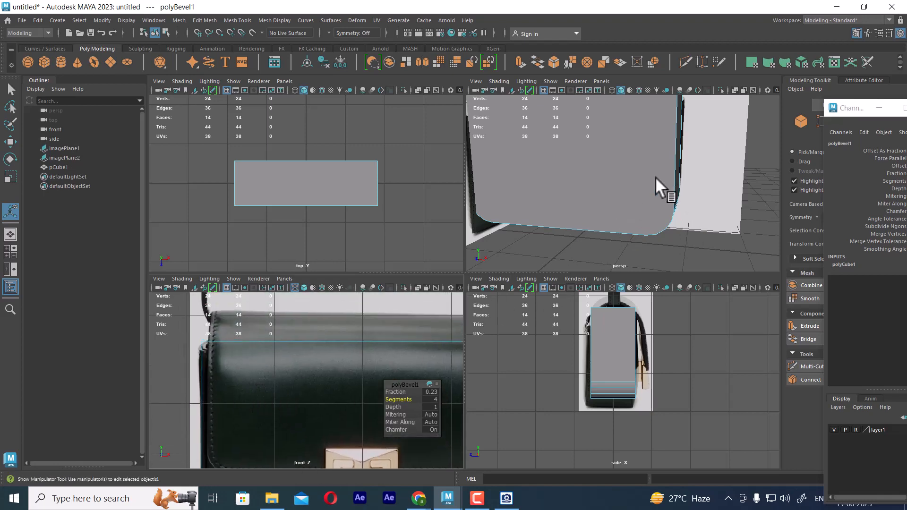
Select the box's large front face and extract it as a separate piece
{"action": "left_click_drag", "start_coordinate": [655, 182], "coordinate": [678, 202], "text": "alt"}
{"action": "right_click_drag", "start_coordinate": [622, 165], "coordinate": [627, 190]}
{"action": "left_click", "coordinate": [606, 182]}
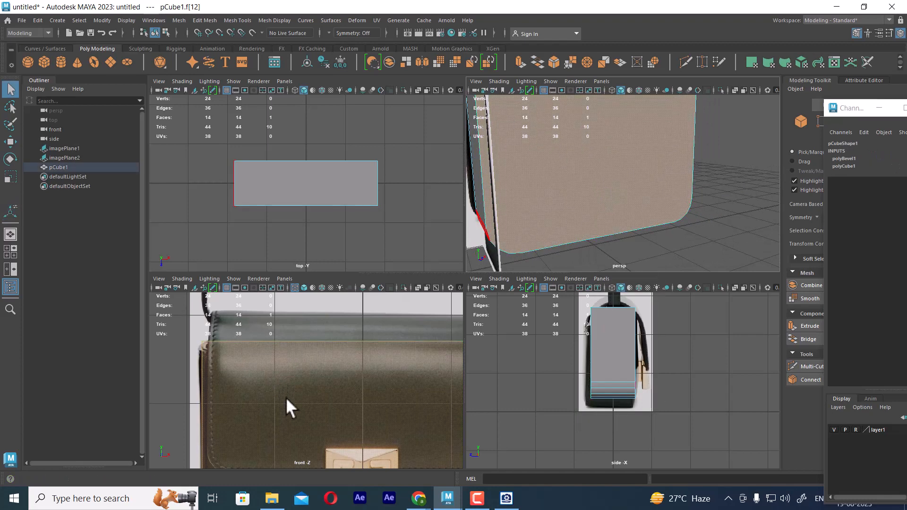
{"action": "right_click_drag", "start_coordinate": [285, 397], "coordinate": [289, 373], "text": "alt"}
{"action": "middle_click_drag", "start_coordinate": [289, 374], "coordinate": [290, 346], "text": "alt"}
{"action": "right_click_drag", "start_coordinate": [290, 346], "coordinate": [315, 407], "text": "alt"}
{"action": "left_click_drag", "start_coordinate": [629, 207], "coordinate": [647, 230], "text": "alt"}
{"action": "right_click_drag", "start_coordinate": [621, 153], "coordinate": [614, 316], "text": "shift"}
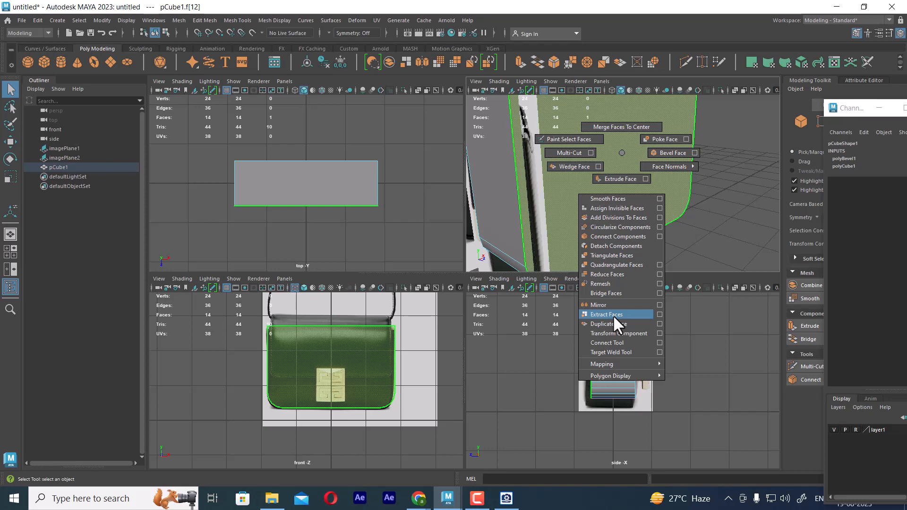
{"action": "right_click_drag", "start_coordinate": [613, 315], "coordinate": [614, 316], "text": "shift"}
Delete the remaining box body, keep only the extracted front panel, and select that panel
{"action": "left_click_drag", "start_coordinate": [623, 273], "coordinate": [582, 185], "text": "alt"}
{"action": "right_click_drag", "start_coordinate": [582, 185], "coordinate": [634, 223], "text": "alt"}
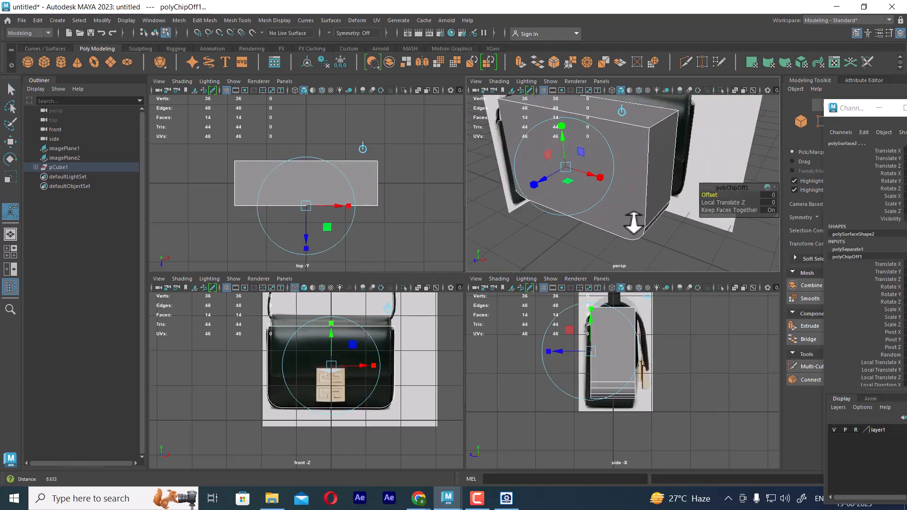
{"action": "key", "text": "q"}
{"action": "left_click", "coordinate": [663, 143]}
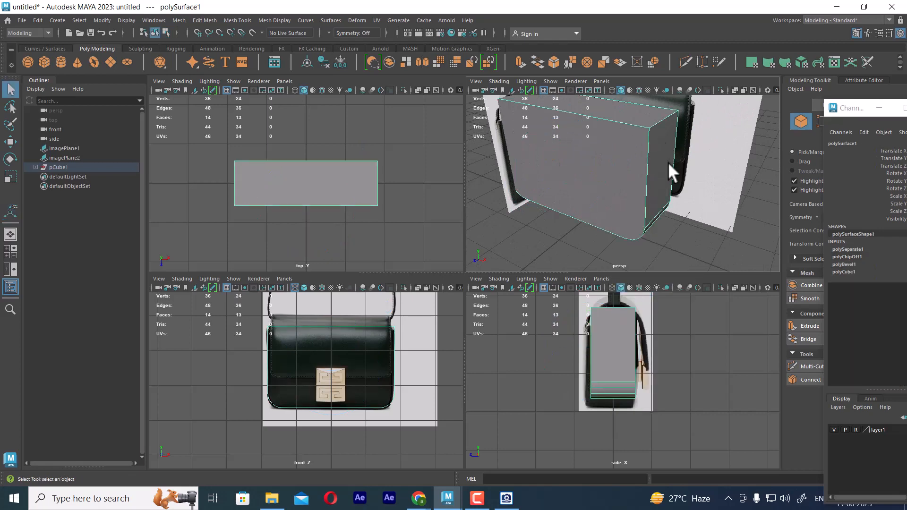
{"action": "key", "text": "Delete"}
{"action": "left_click", "coordinate": [604, 185]}
{"action": "left_click_drag", "start_coordinate": [604, 185], "coordinate": [689, 259], "text": "alt"}
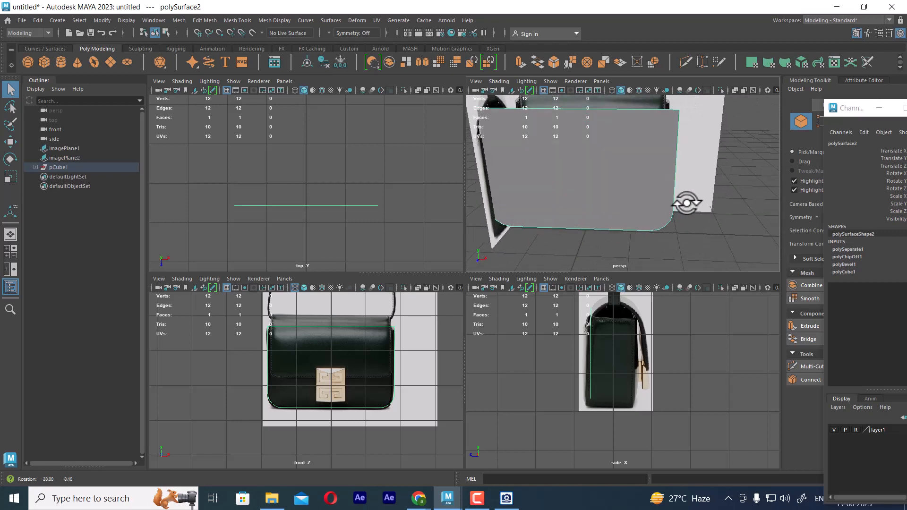
{"action": "scroll", "coordinate": [356, 396], "scroll_direction": "up", "scroll_amount": 3}
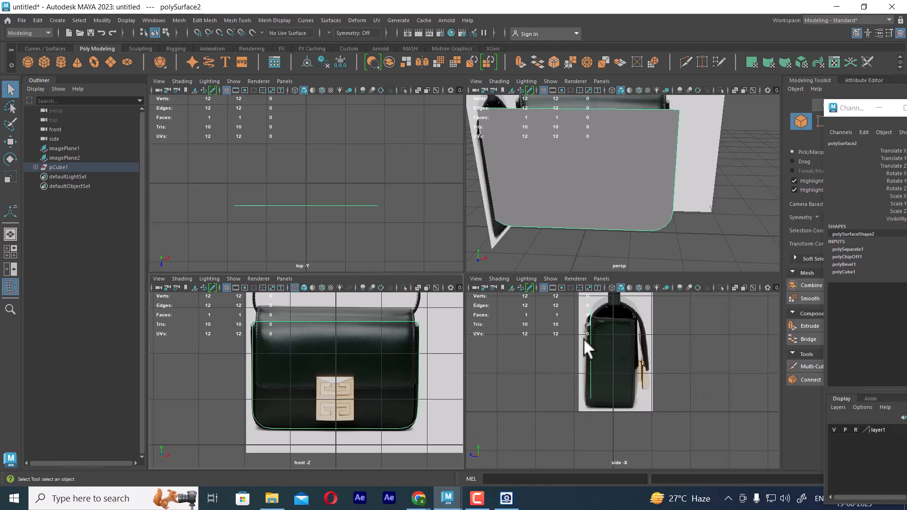
{"action": "scroll", "coordinate": [592, 175], "scroll_direction": "down", "scroll_amount": 2}
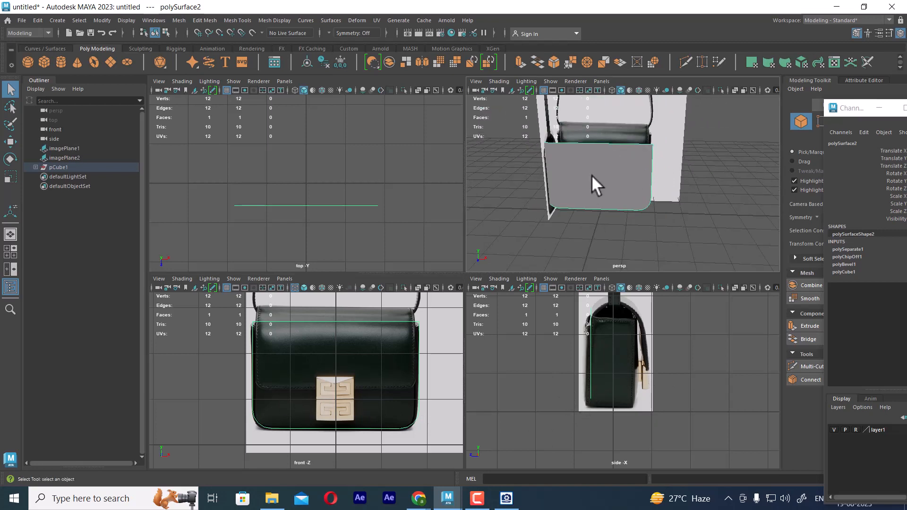
Move the panel's face along Z to about -0.58, aligning it with the flap side of the bag body in the side reference
{"action": "scroll", "coordinate": [615, 410], "scroll_direction": "up", "scroll_amount": 1}
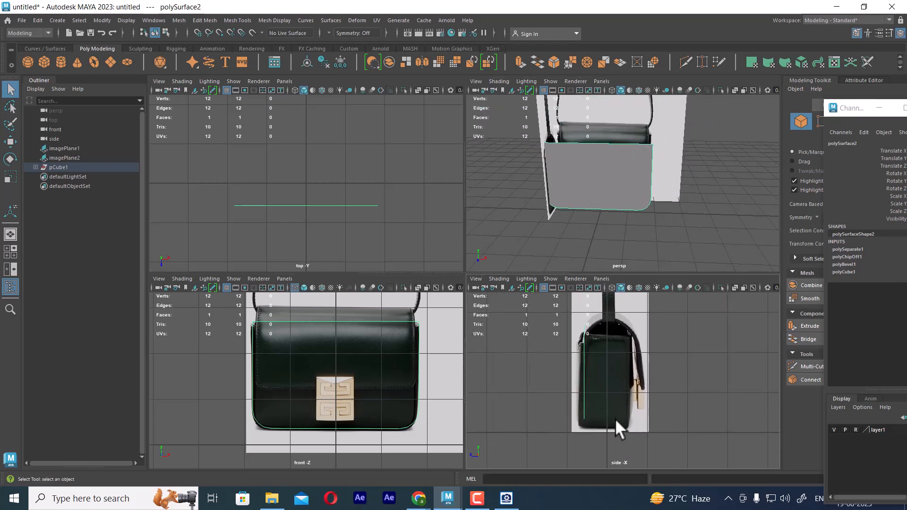
{"action": "left_click", "coordinate": [668, 234]}
{"action": "left_click", "coordinate": [615, 192]}
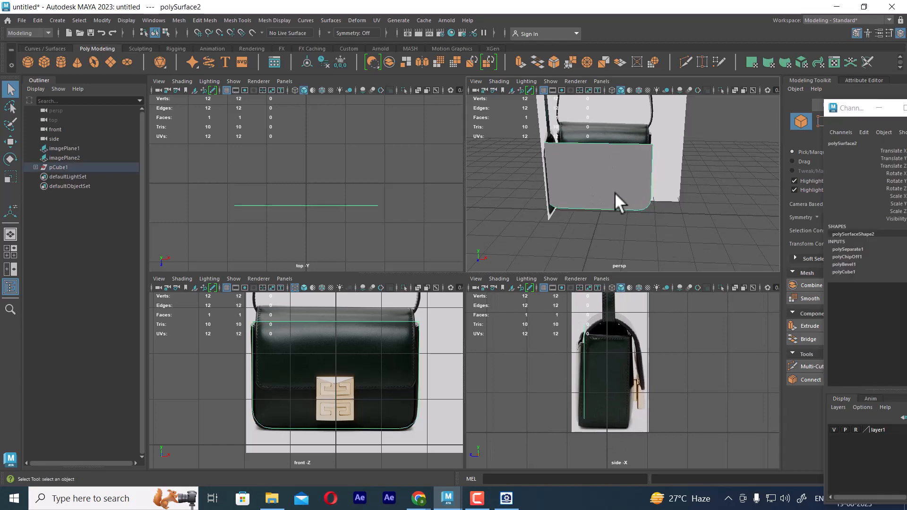
{"action": "right_click_drag", "start_coordinate": [609, 164], "coordinate": [603, 185]}
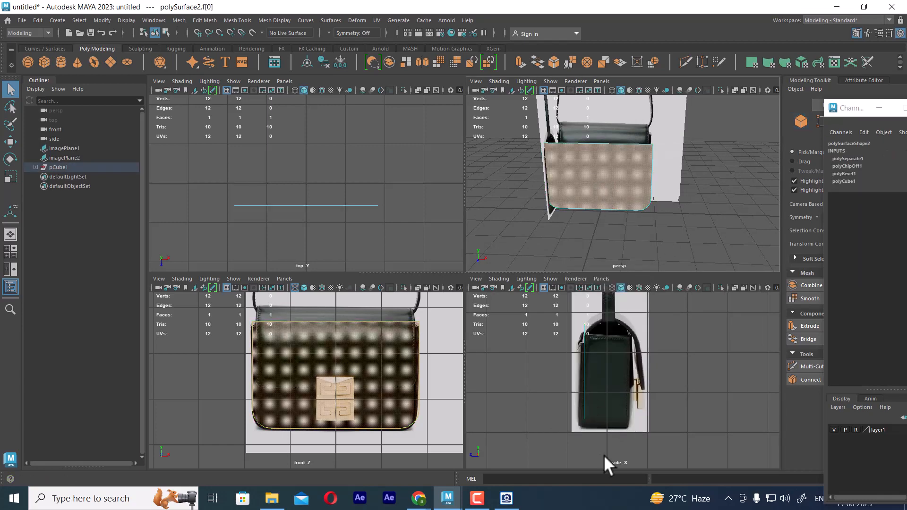
{"action": "key", "text": "w"}
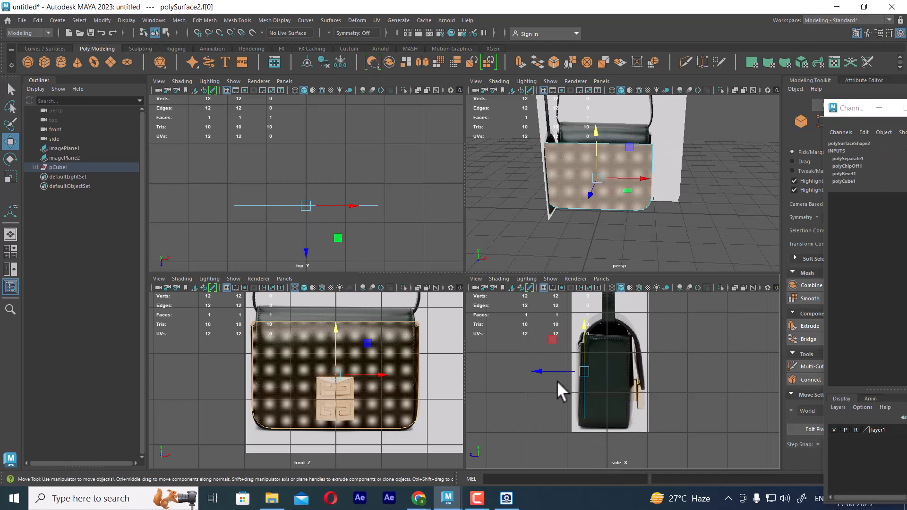
{"action": "left_click_drag", "start_coordinate": [539, 370], "coordinate": [585, 377]}
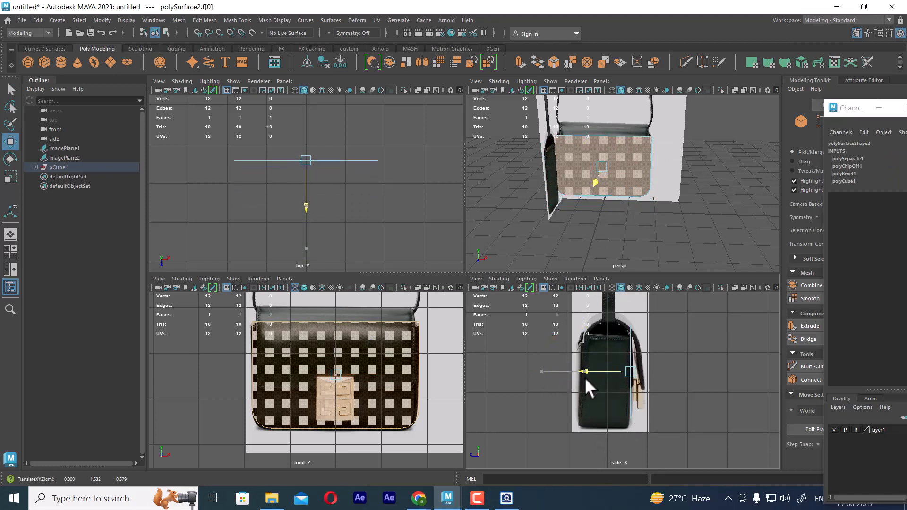
{"action": "left_click_drag", "start_coordinate": [585, 377], "coordinate": [585, 377]}
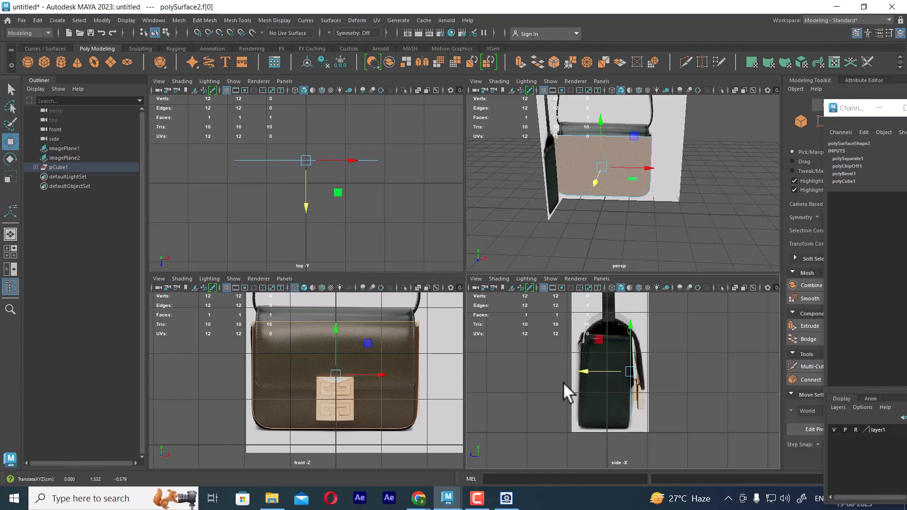
Lower the panel's two top vertices to about Y 2.59, following the bag body's upper edge in the front reference
{"action": "scroll", "coordinate": [350, 386], "scroll_direction": "up", "scroll_amount": 2}
{"action": "key", "text": "space"}
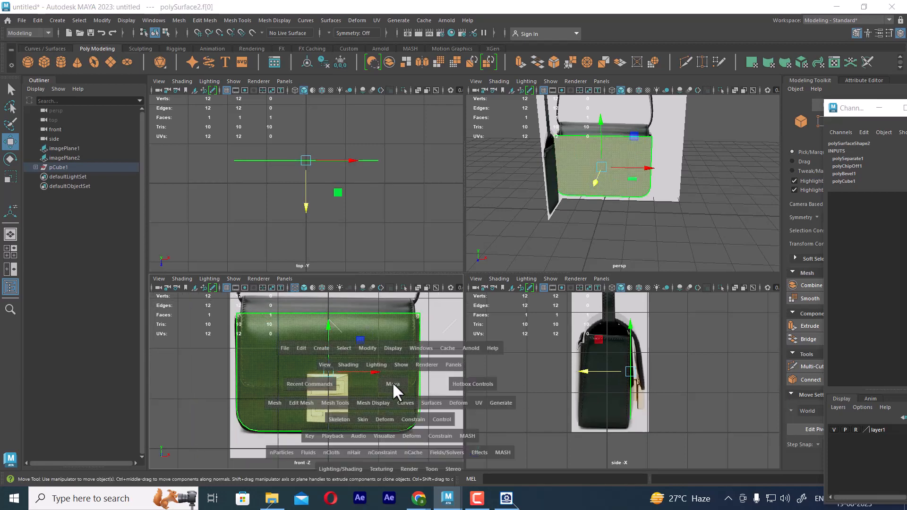
{"action": "right_click_drag", "start_coordinate": [315, 143], "coordinate": [264, 144]}
{"action": "left_click_drag", "start_coordinate": [265, 144], "coordinate": [683, 211]}
{"action": "left_click_drag", "start_coordinate": [480, 110], "coordinate": [479, 121]}
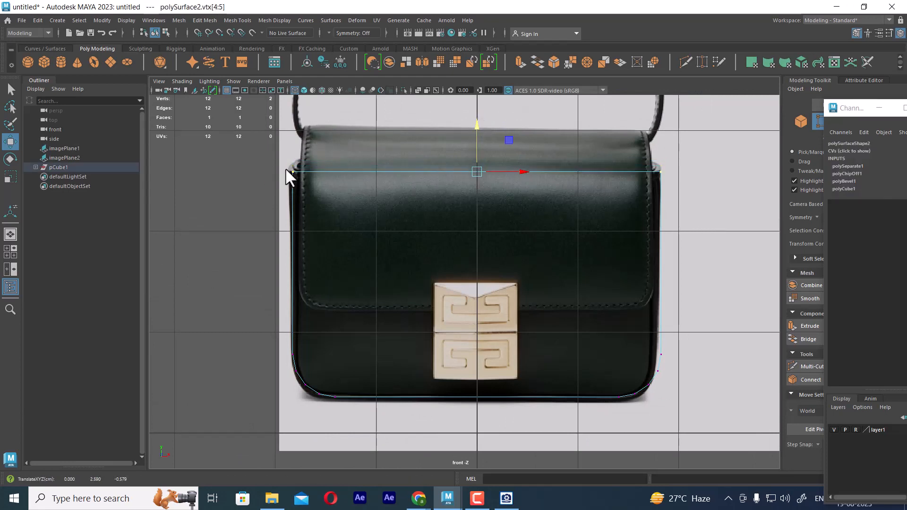
{"action": "middle_click_drag", "start_coordinate": [353, 278], "coordinate": [352, 206], "text": "alt"}
{"action": "right_click_drag", "start_coordinate": [352, 206], "coordinate": [356, 236], "text": "alt"}
{"action": "middle_click_drag", "start_coordinate": [356, 236], "coordinate": [352, 323], "text": "alt"}
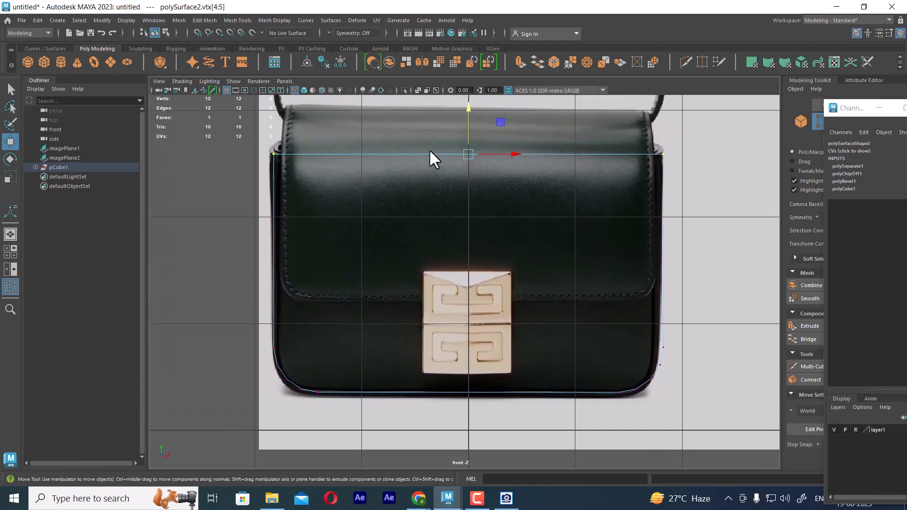
Try to insert an edge loop across the panel from its top edge in the front view
{"action": "right_click_drag", "start_coordinate": [423, 155], "coordinate": [423, 90]}
{"action": "left_click", "coordinate": [453, 154]}
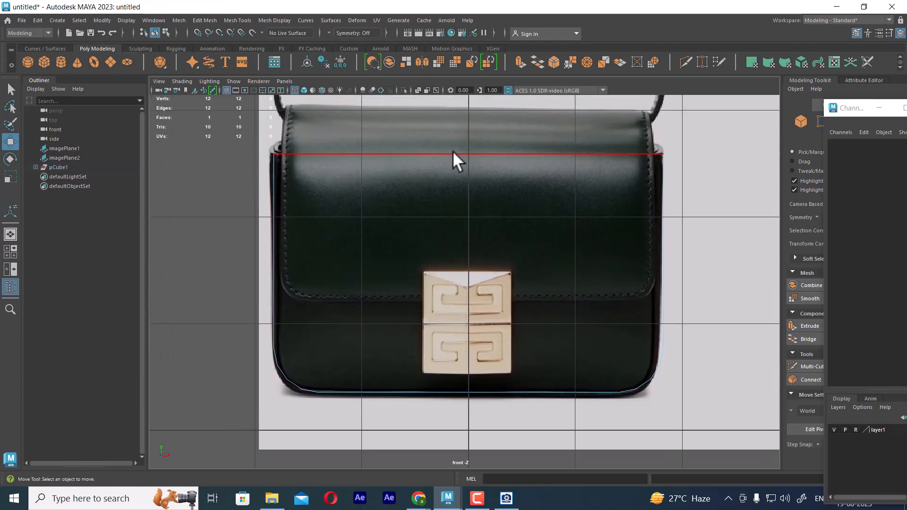
{"action": "right_click_drag", "start_coordinate": [508, 134], "coordinate": [425, 184], "text": "shift"}
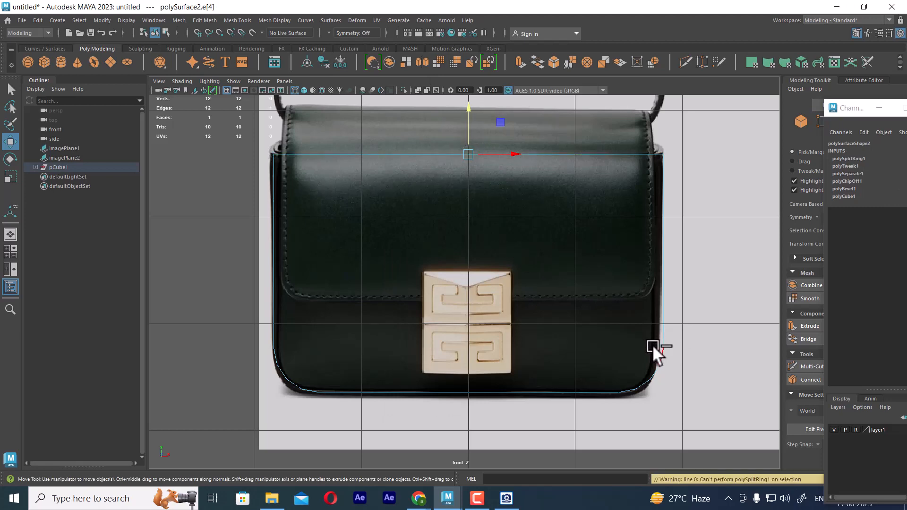
{"action": "key", "text": "space"}
{"action": "key", "text": "space"}
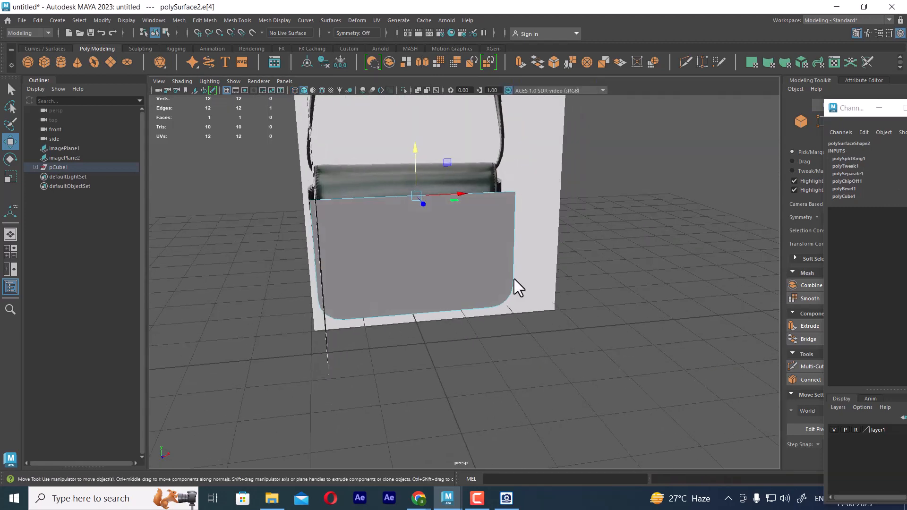
Hide everything except the panel and select the vertices of each rounded bottom corner to check them
{"action": "key", "text": "F8"}
{"action": "key", "text": "alt+h"}
{"action": "mouse_move", "coordinate": [456, 284]}
{"action": "left_mouse_down", "text": "alt"}
{"action": "mouse_move", "coordinate": [476, 312]}
{"action": "mouse_move", "coordinate": [449, 293]}
{"action": "left_mouse_up", "text": "alt"}
{"action": "right_click", "coordinate": [369, 212]}
{"action": "left_click", "coordinate": [323, 212]}
{"action": "left_click_drag", "start_coordinate": [314, 327], "coordinate": [358, 359]}
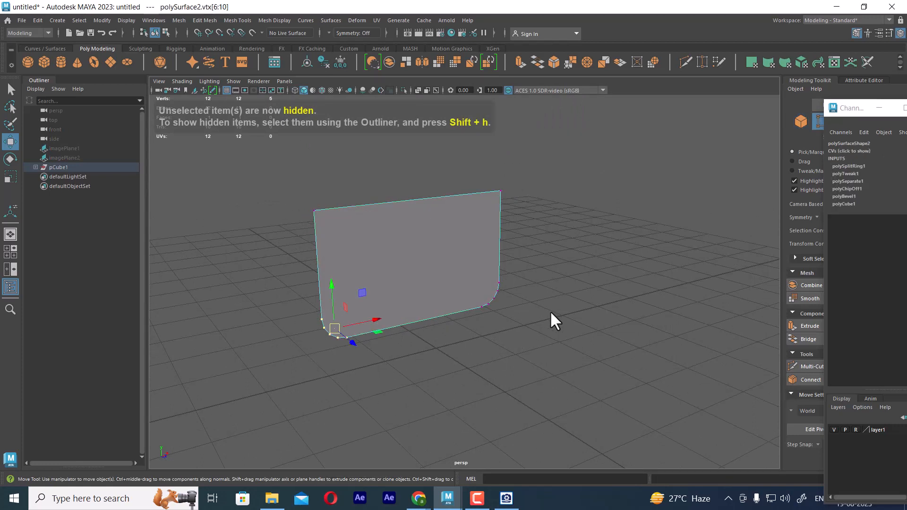
{"action": "left_click_drag", "start_coordinate": [551, 255], "coordinate": [455, 345]}
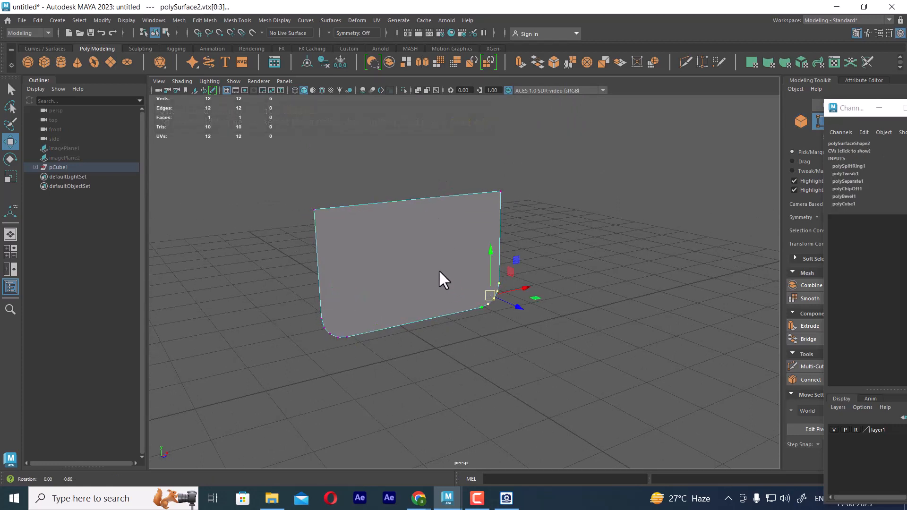
Try again to insert an edge loop from the isolated panel's top edge, working in the perspective view
{"action": "key", "text": "F10"}
{"action": "left_click", "coordinate": [401, 201]}
{"action": "right_click_drag", "start_coordinate": [518, 150], "coordinate": [428, 241], "text": "shift"}
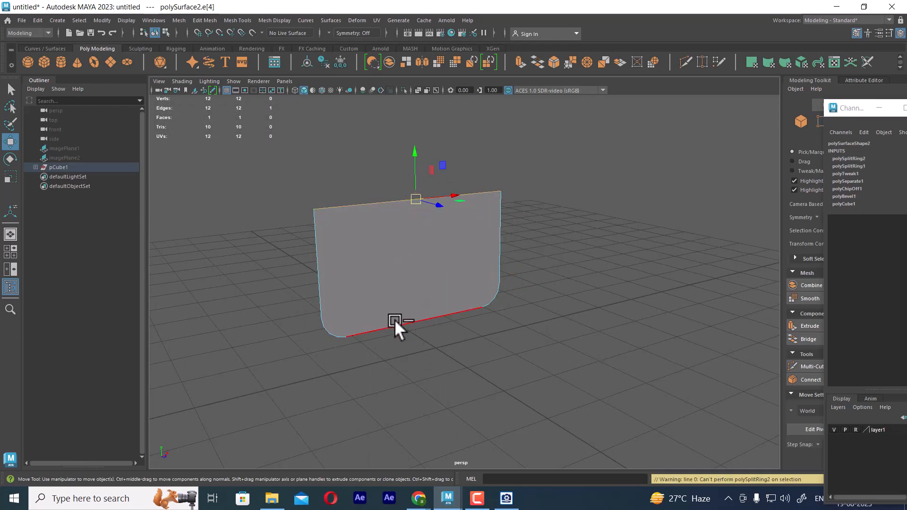
{"action": "right_click_drag", "start_coordinate": [417, 254], "coordinate": [607, 160]}
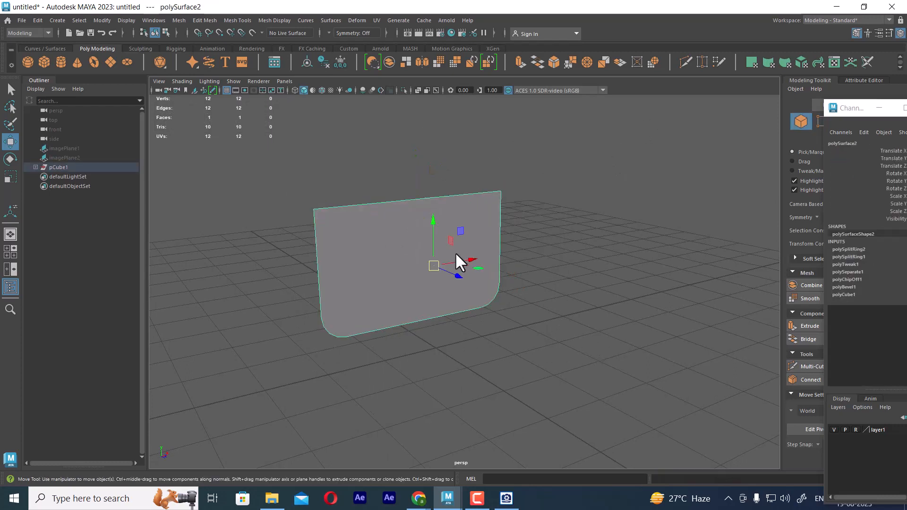
Slice the panel vertically through its middle in the front view with the Multi-Cut tool
{"action": "right_click", "coordinate": [449, 221], "text": "shift"}
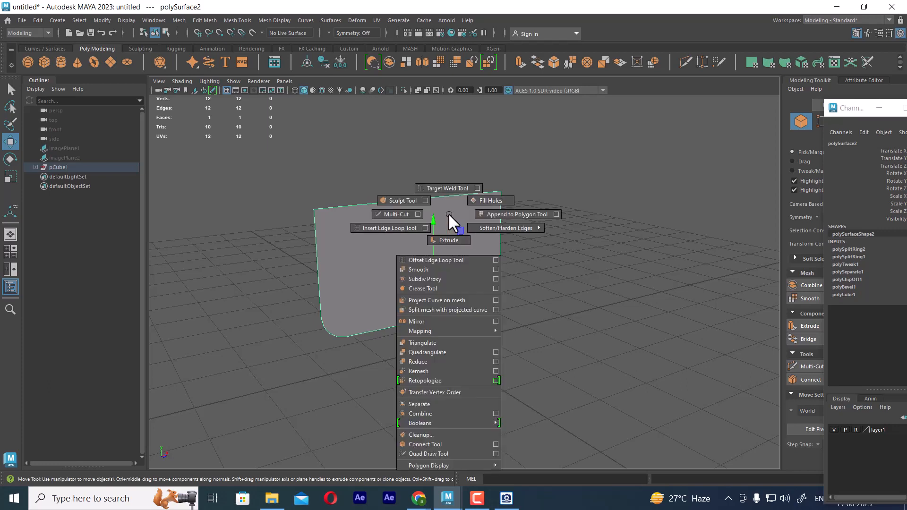
{"action": "left_click", "coordinate": [384, 214]}
{"action": "key", "text": "space"}
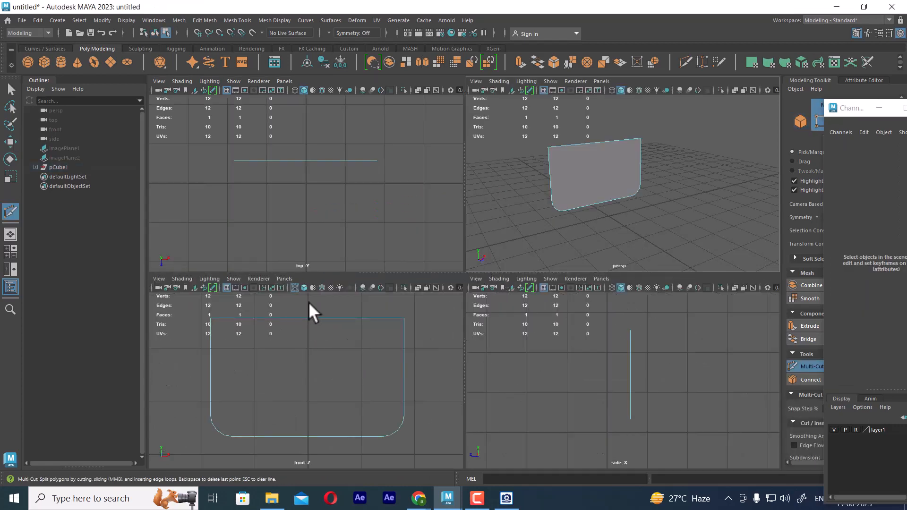
{"action": "left_click_drag", "start_coordinate": [310, 302], "coordinate": [309, 470]}
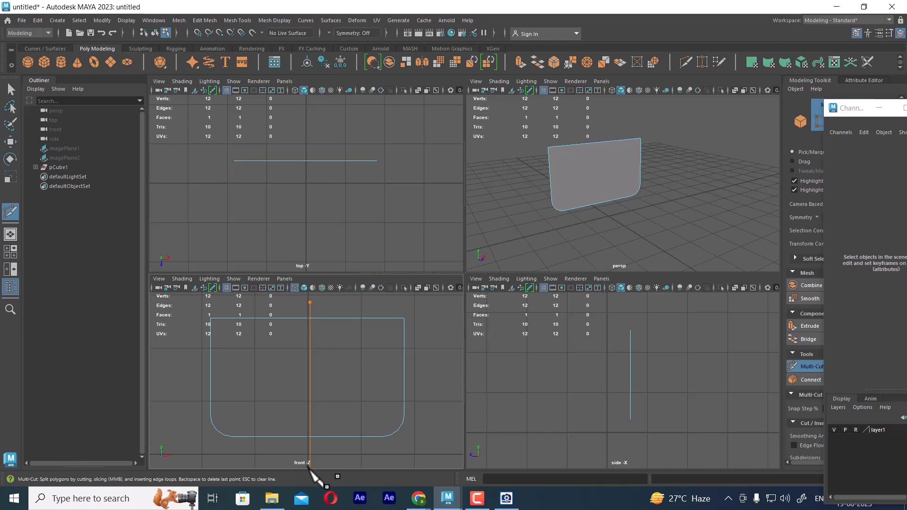
{"action": "mouse_move", "coordinate": [304, 470]}
{"action": "left_mouse_down"}
{"action": "mouse_move", "coordinate": [269, 434]}
{"action": "mouse_move", "coordinate": [370, 456]}
{"action": "mouse_move", "coordinate": [299, 468]}
{"action": "mouse_move", "coordinate": [331, 461]}
{"action": "mouse_move", "coordinate": [296, 462]}
{"action": "mouse_move", "coordinate": [297, 452]}
{"action": "mouse_move", "coordinate": [300, 460]}
{"action": "left_mouse_up"}
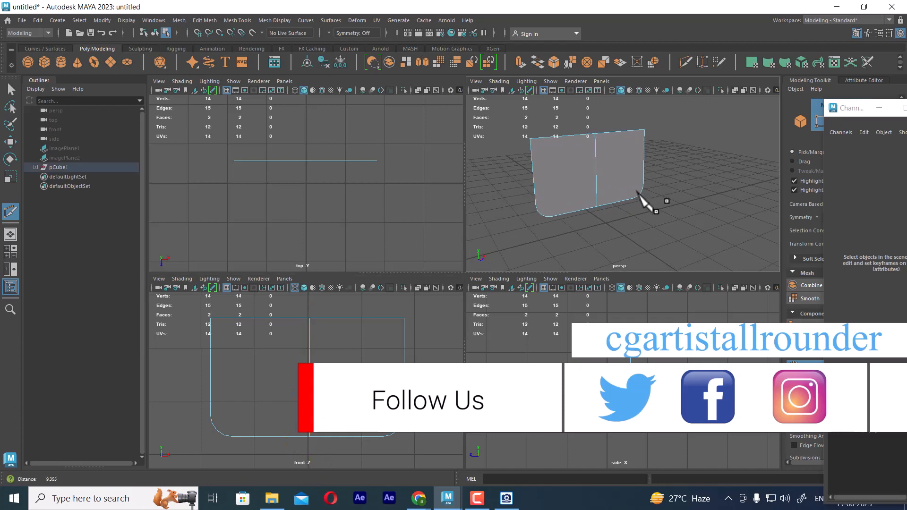
{"action": "key", "text": "w"}
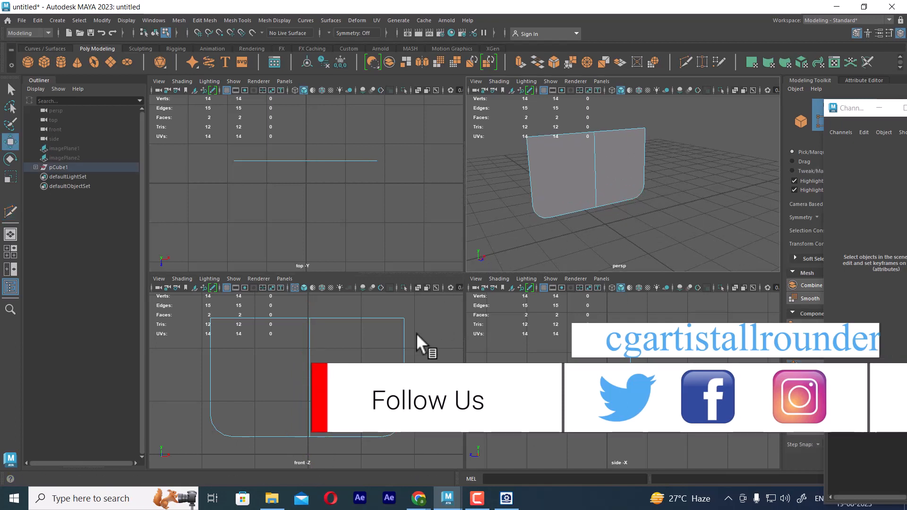
Shift the middle cut's two vertices sideways onto the center grid line, to about X 0.001
{"action": "key", "text": "space"}
{"action": "right_click_drag", "start_coordinate": [542, 171], "coordinate": [429, 161]}
{"action": "left_click_drag", "start_coordinate": [427, 126], "coordinate": [531, 421]}
{"action": "left_click_drag", "start_coordinate": [522, 277], "coordinate": [519, 276]}
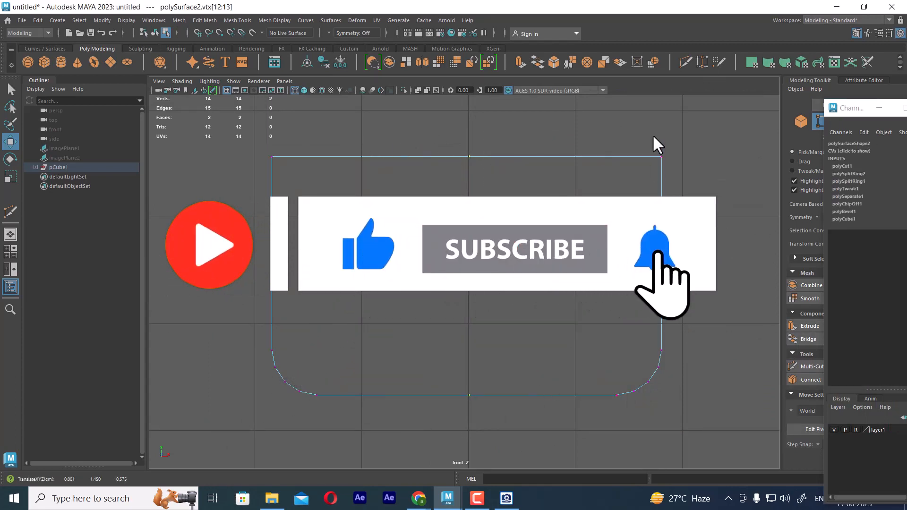
{"action": "key", "text": "space"}
{"action": "key", "text": "space"}
{"action": "scroll", "coordinate": [530, 289], "scroll_direction": "up", "scroll_amount": 3}
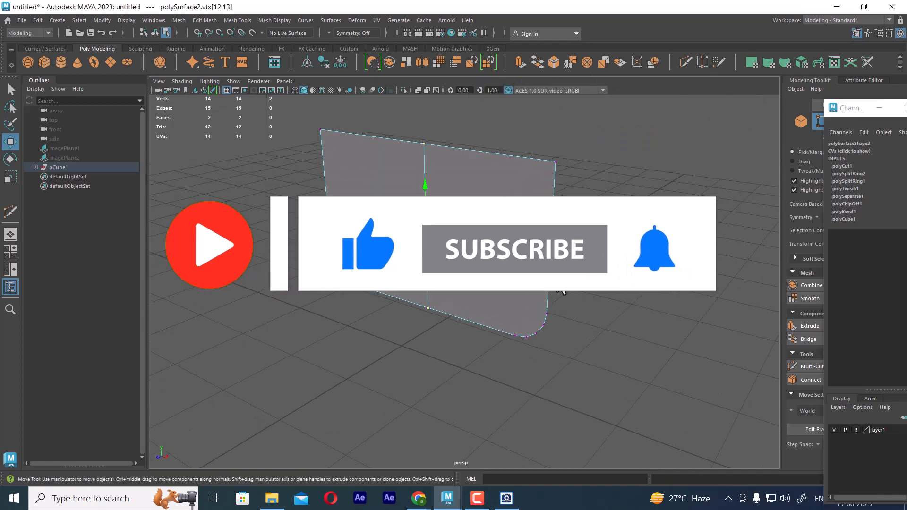
{"action": "left_click_drag", "start_coordinate": [531, 289], "coordinate": [535, 257], "text": "alt"}
Multi-Cut a vertical edge from the start of the bottom-right corner curve to the top edge at about 76%
{"action": "key", "text": "space"}
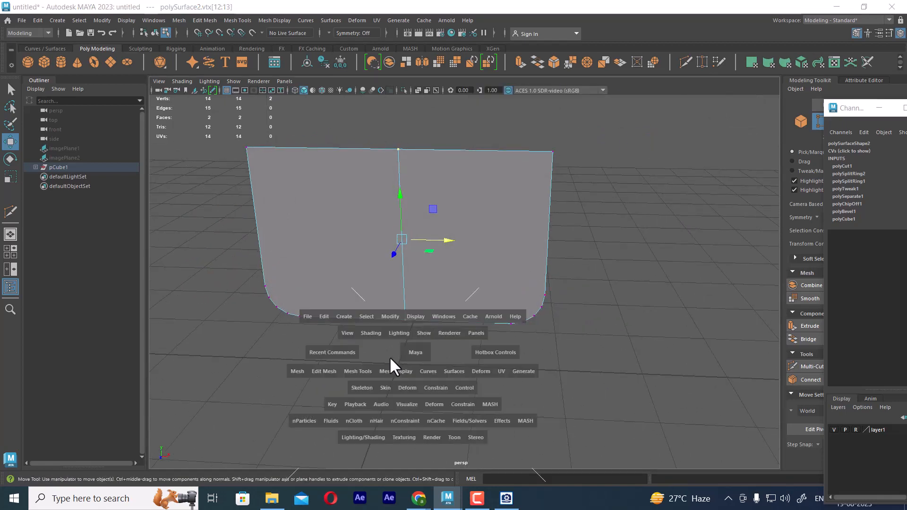
{"action": "key", "text": "space"}
{"action": "right_click_drag", "start_coordinate": [525, 270], "coordinate": [615, 201]}
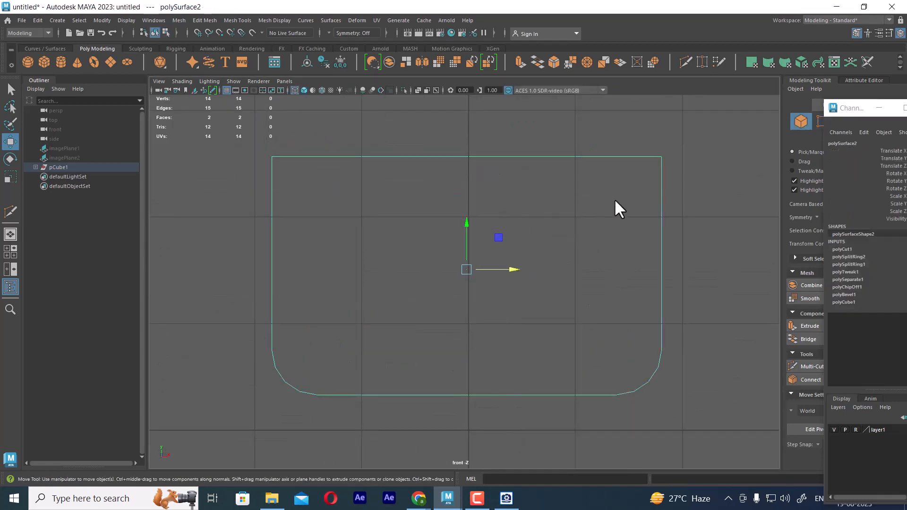
{"action": "right_click_drag", "start_coordinate": [588, 228], "coordinate": [527, 229], "text": "shift"}
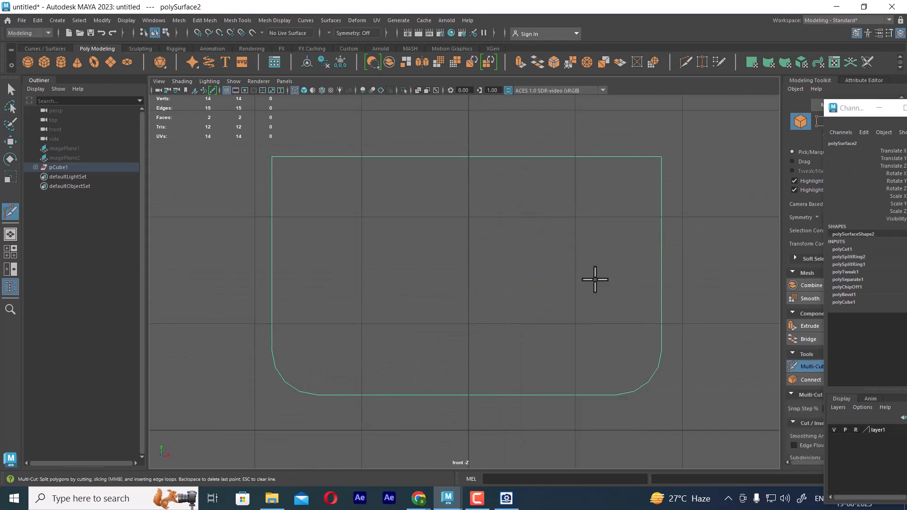
{"action": "left_click", "coordinate": [617, 395]}
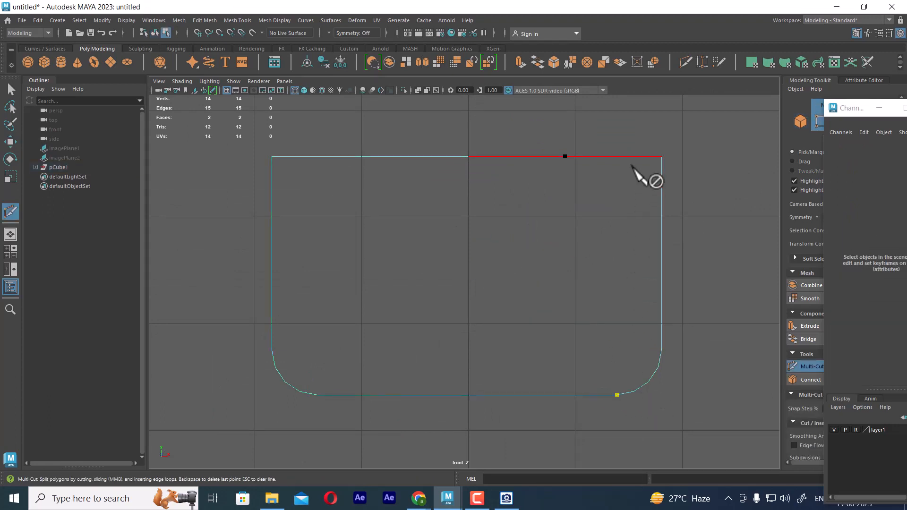
{"action": "key", "text": "shift"}
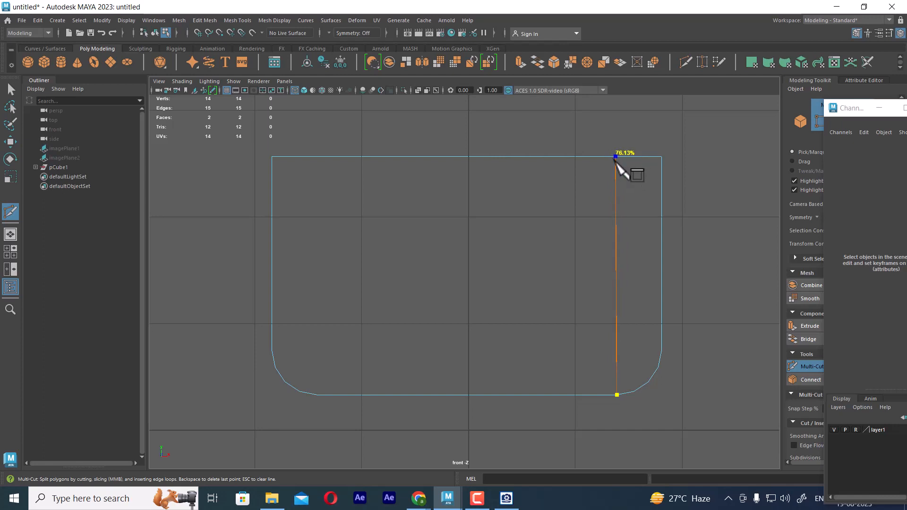
{"action": "left_click", "coordinate": [615, 156]}
{"action": "key", "text": "Return"}
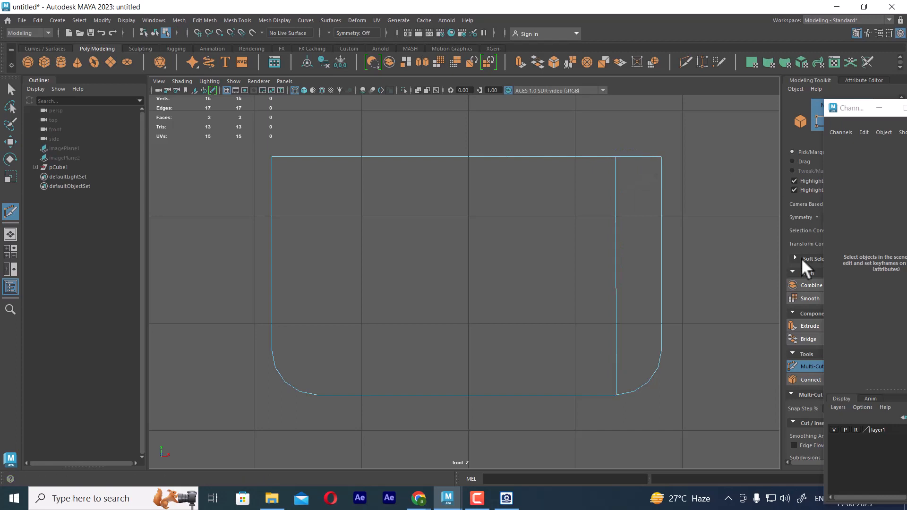
Multi-Cut a horizontal edge across the panel between the upper ends of the two rounded bottom corners
{"action": "left_click", "coordinate": [664, 359]}
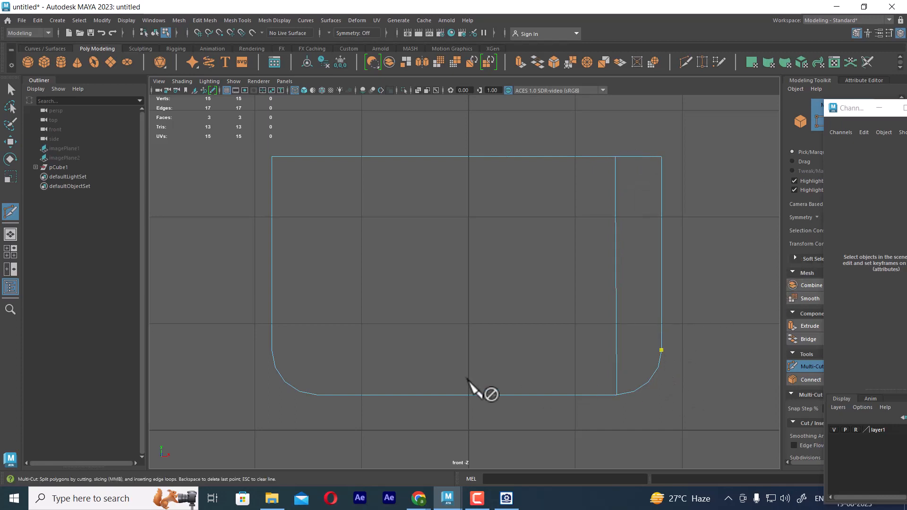
{"action": "left_click", "coordinate": [272, 350]}
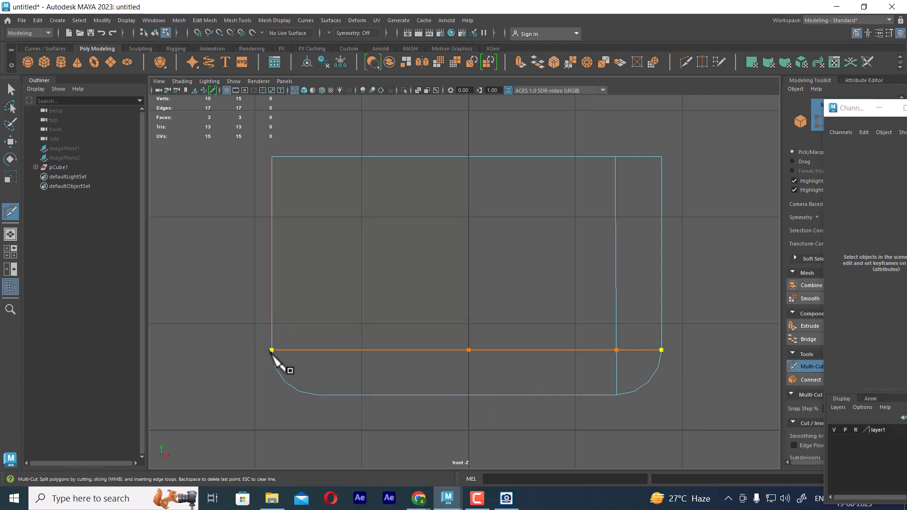
{"action": "key", "text": "Return"}
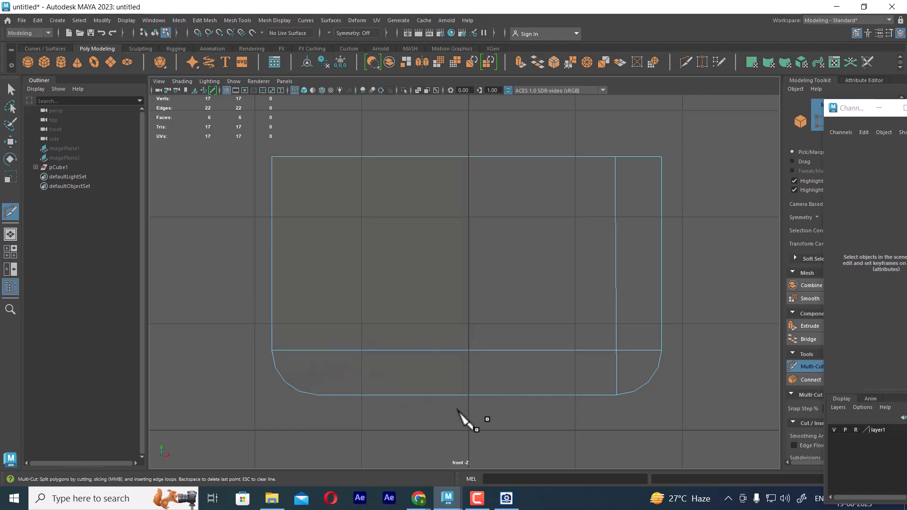
{"action": "key", "text": "w"}
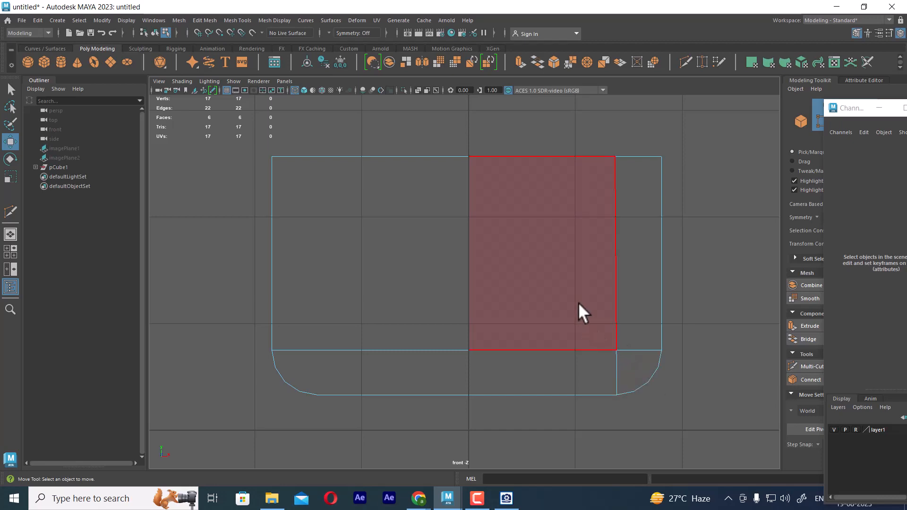
Delete the faces on the left half of the front panel, up to the center edge
{"action": "key", "text": "space"}
{"action": "scroll", "coordinate": [657, 189], "scroll_direction": "up", "scroll_amount": 5}
{"action": "key", "text": "space"}
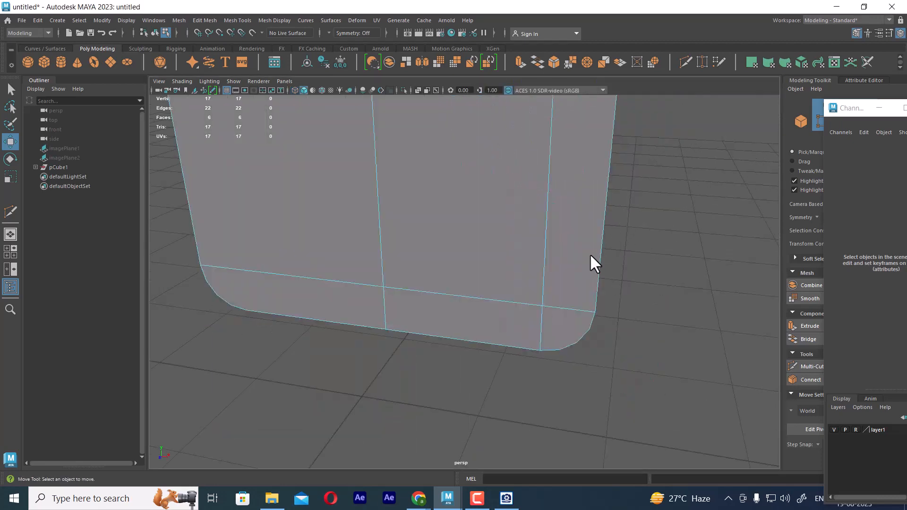
{"action": "scroll", "coordinate": [591, 263], "scroll_direction": "down", "scroll_amount": 4}
{"action": "right_click_drag", "start_coordinate": [529, 196], "coordinate": [525, 224]}
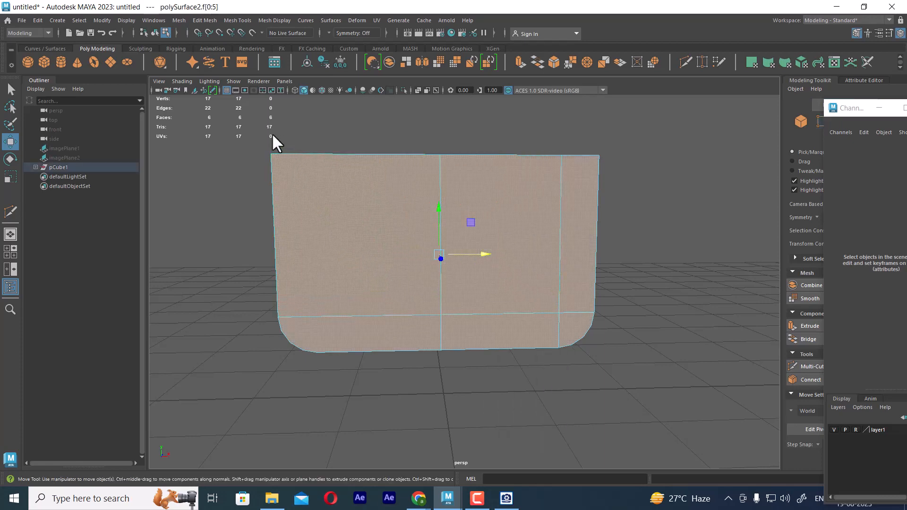
{"action": "left_click_drag", "start_coordinate": [271, 133], "coordinate": [396, 472]}
{"action": "key", "text": "Delete"}
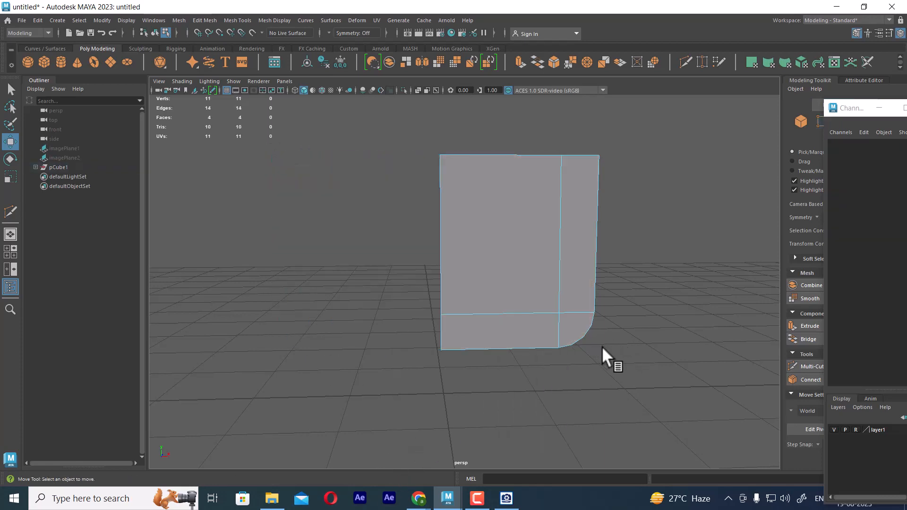
Split the remaining half panel's wide column with a middle vertical edge loop and its tall row with a middle horizontal loop
{"action": "scroll", "coordinate": [602, 352], "scroll_direction": "up", "scroll_amount": 3}
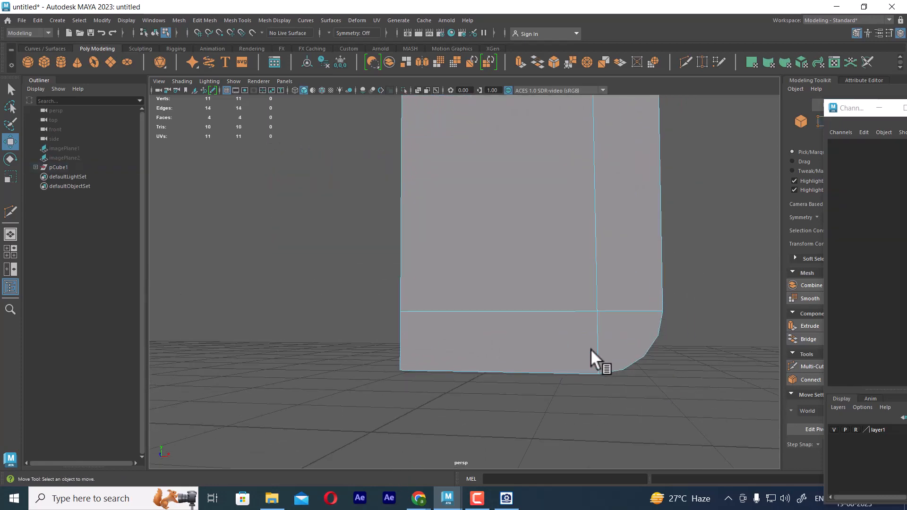
{"action": "right_click_drag", "start_coordinate": [520, 217], "coordinate": [492, 217]}
{"action": "left_click", "coordinate": [480, 363]}
{"action": "right_click_drag", "start_coordinate": [578, 219], "coordinate": [426, 264], "text": "ctrl"}
{"action": "left_click", "coordinate": [647, 227]}
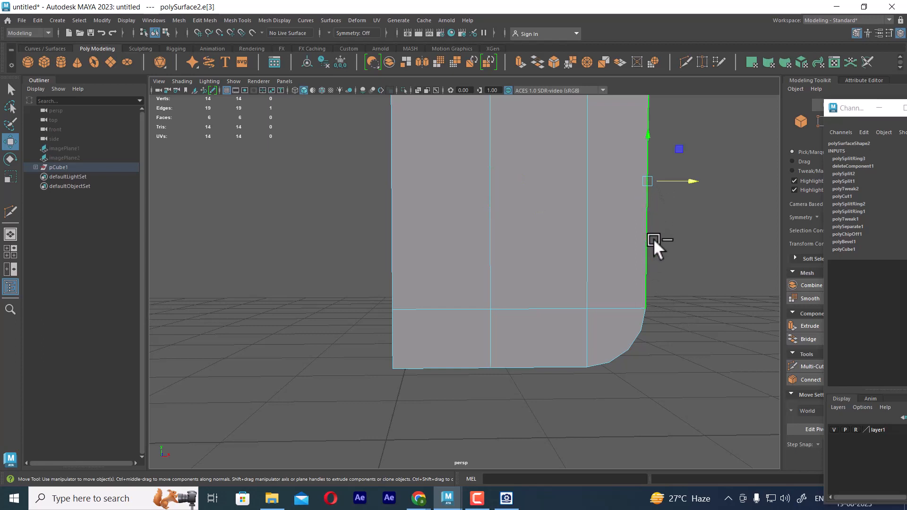
{"action": "right_click_drag", "start_coordinate": [654, 239], "coordinate": [602, 277], "text": "ctrl"}
Insert a centered vertical edge loop into each of the two wide columns of the half panel
{"action": "left_click", "coordinate": [529, 316]}
{"action": "right_click_drag", "start_coordinate": [513, 321], "coordinate": [442, 314], "text": "ctrl"}
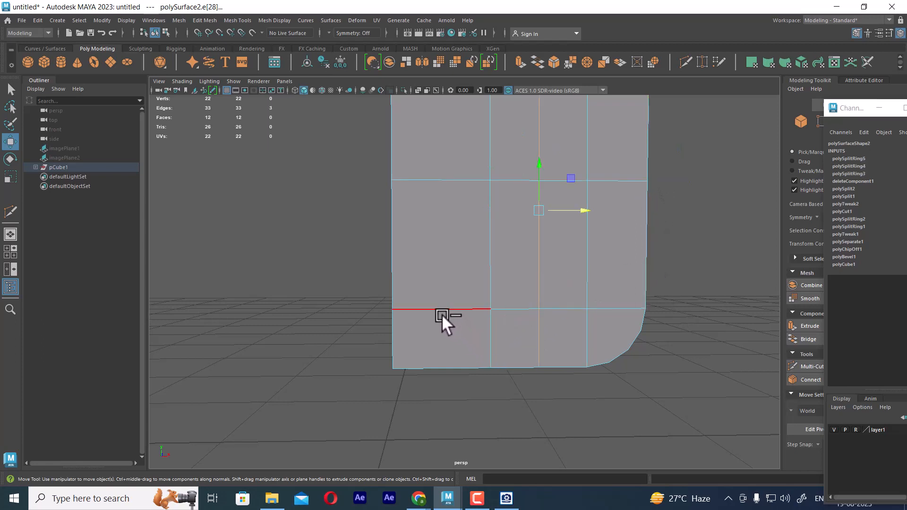
{"action": "left_click", "coordinate": [439, 310]}
{"action": "key", "text": "g"}
Insert a centered horizontal edge loop into each of the two tall rows above the rounded corner
{"action": "left_click", "coordinate": [644, 240]}
{"action": "key", "text": "g"}
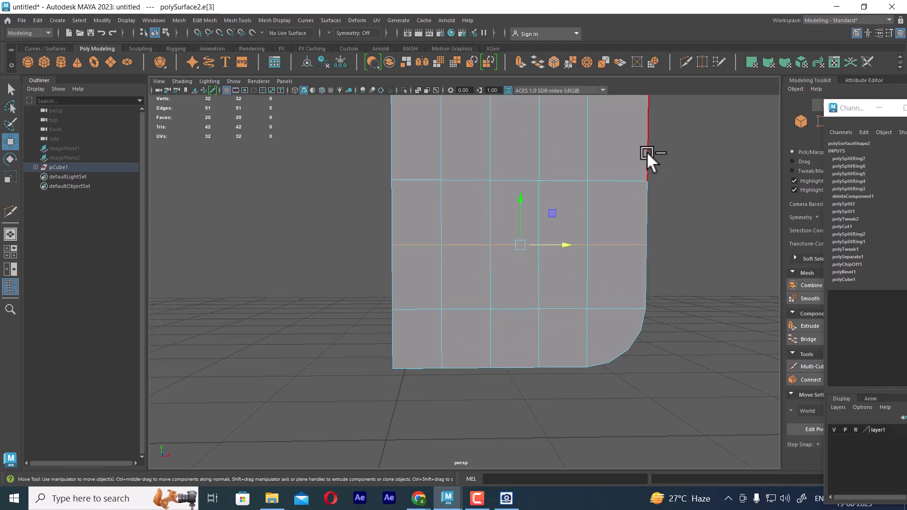
{"action": "left_click", "coordinate": [648, 151]}
{"action": "key", "text": "g"}
{"action": "scroll", "coordinate": [555, 298], "scroll_direction": "down", "scroll_amount": 2}
{"action": "left_click_drag", "start_coordinate": [554, 299], "coordinate": [503, 203], "text": "alt"}
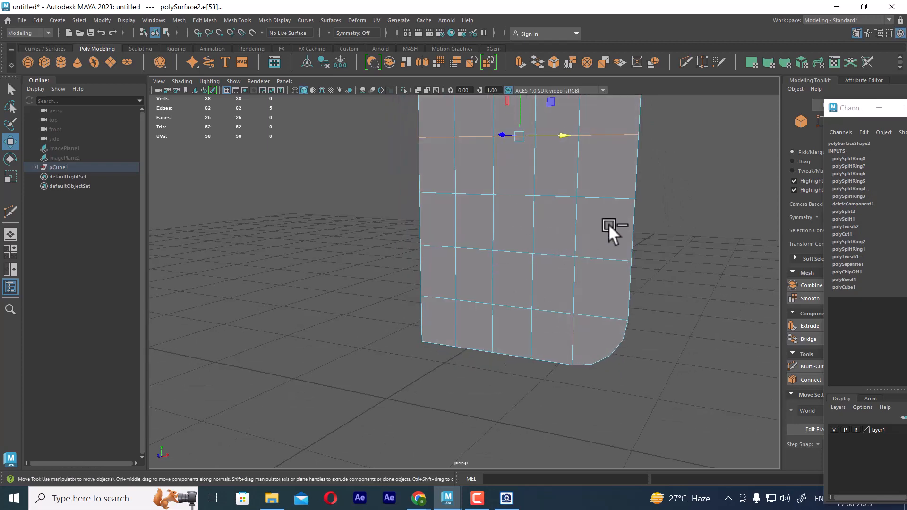
Multi-Cut a horizontal edge from the second-highest vertex of the corner curve to the center edge, snapped at 40%
{"action": "left_click_drag", "start_coordinate": [597, 344], "coordinate": [616, 321], "text": "alt"}
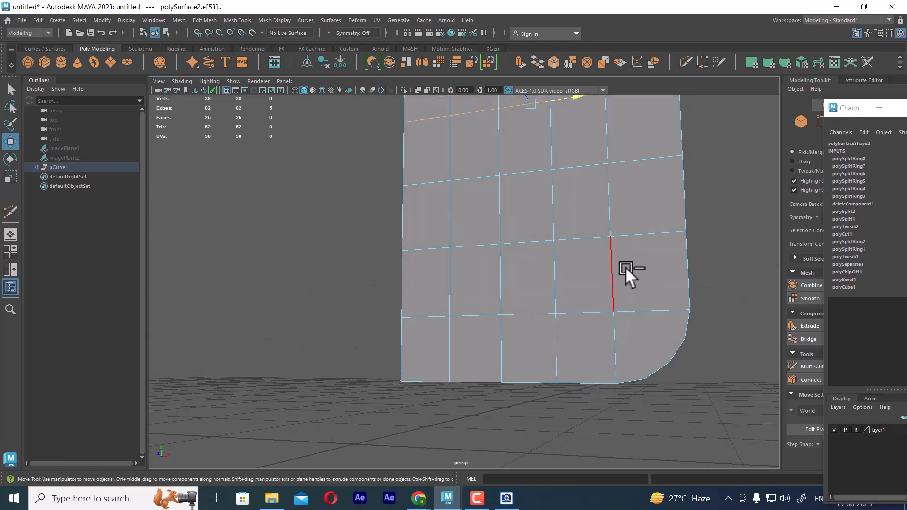
{"action": "left_click", "coordinate": [609, 198]}
{"action": "left_click_drag", "start_coordinate": [646, 259], "coordinate": [593, 333], "text": "alt"}
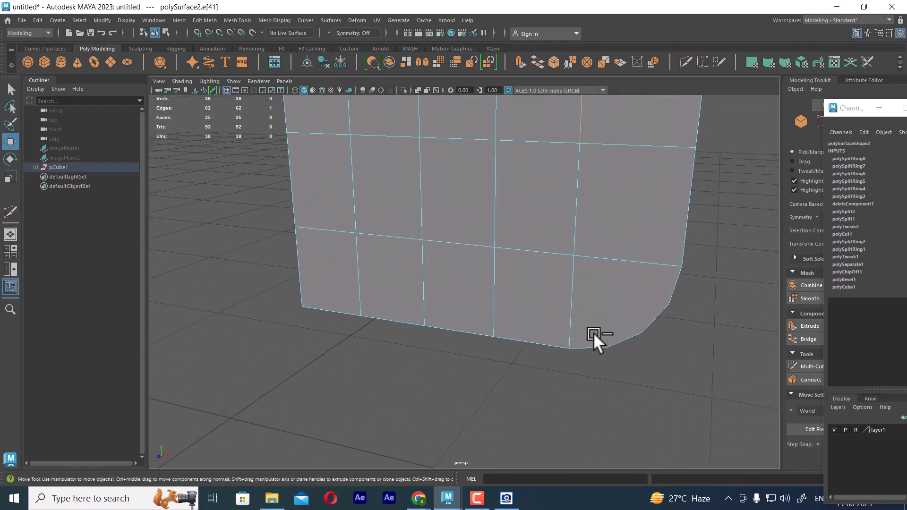
{"action": "key", "text": "F8"}
{"action": "left_click_drag", "start_coordinate": [571, 242], "coordinate": [579, 284], "text": "alt"}
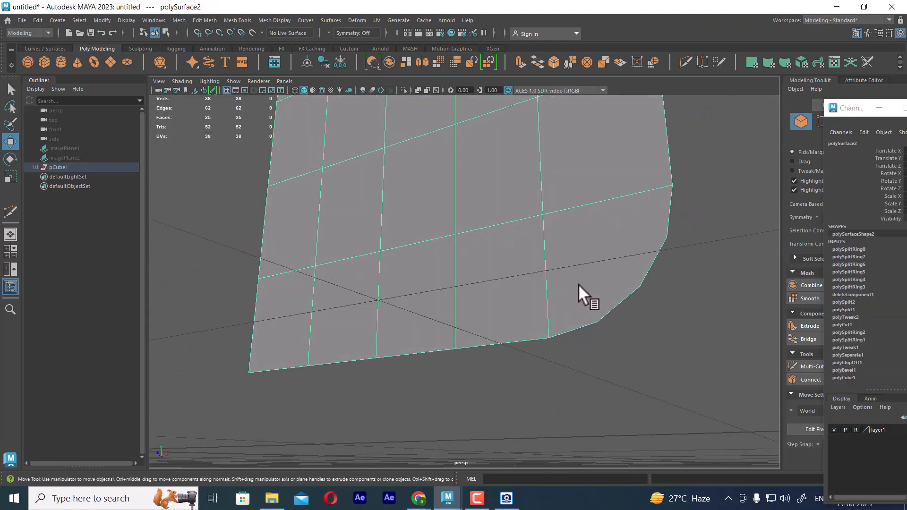
{"action": "right_click_drag", "start_coordinate": [647, 208], "coordinate": [639, 158], "text": "shift"}
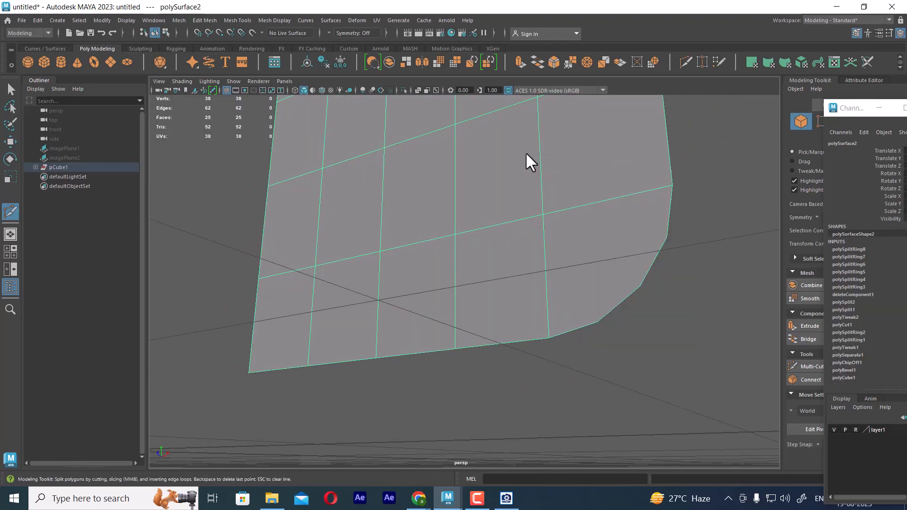
{"action": "left_click_drag", "start_coordinate": [525, 151], "coordinate": [681, 245], "text": "alt"}
{"action": "left_click", "coordinate": [675, 268]}
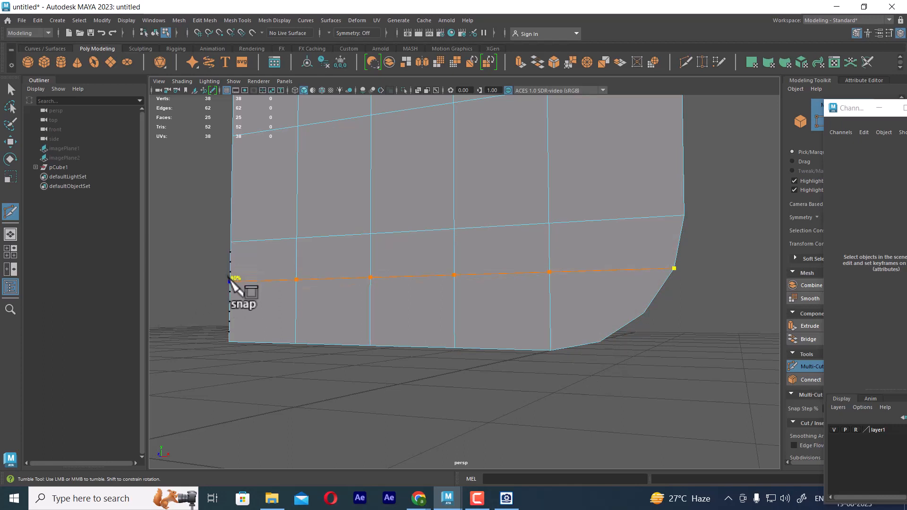
{"action": "left_click", "coordinate": [231, 280]}
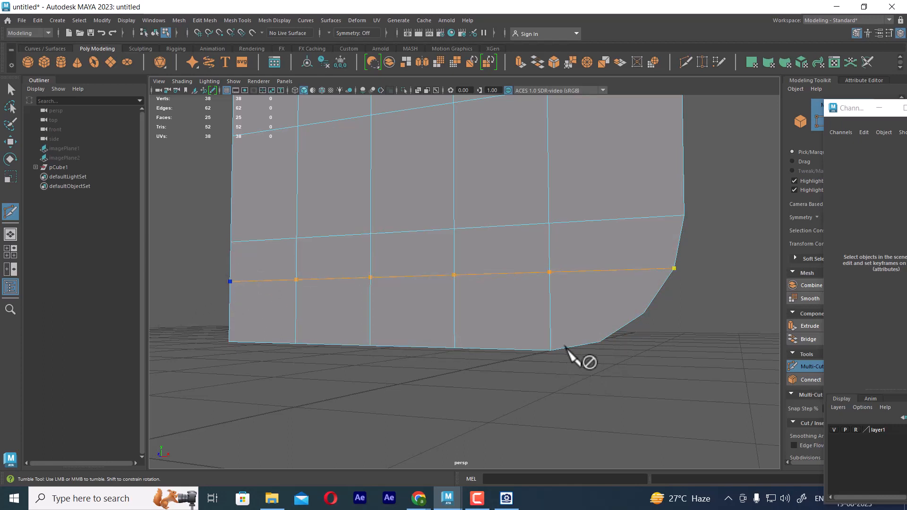
{"action": "left_click", "coordinate": [599, 341]}
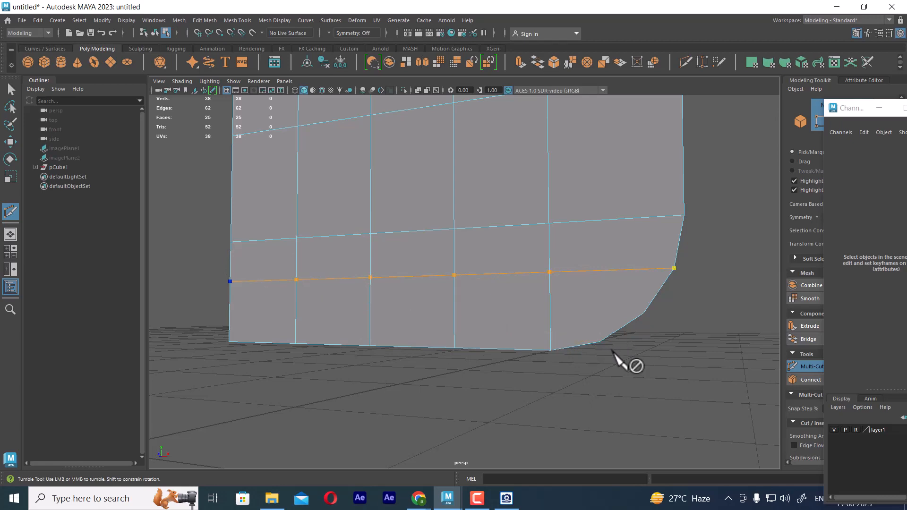
{"action": "key", "text": "Return"}
Multi-Cut a vertical edge in the front view from the corner curve's second-lowest vertex to the top edge at about 43%
{"action": "left_click", "coordinate": [599, 342]}
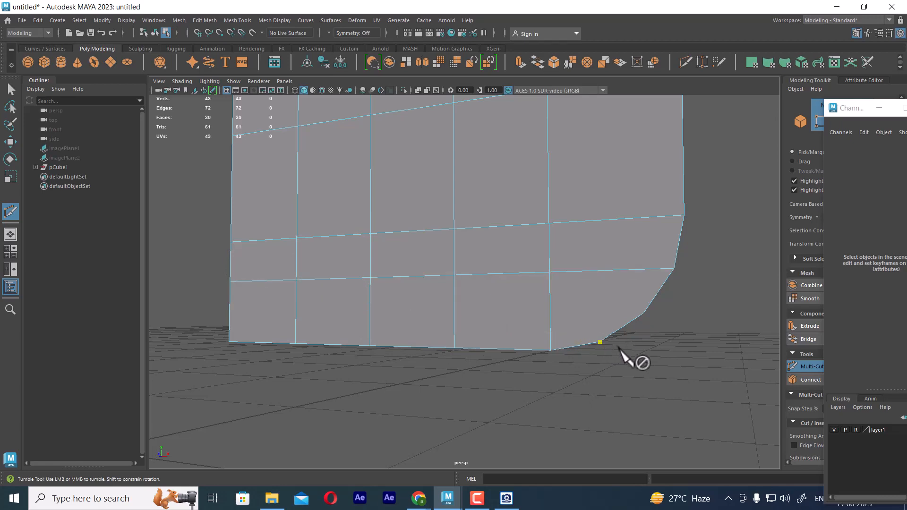
{"action": "scroll", "coordinate": [610, 303], "scroll_direction": "down", "scroll_amount": 3}
{"action": "middle_click_drag", "start_coordinate": [583, 228], "coordinate": [575, 293], "text": "alt"}
{"action": "key", "text": "space"}
{"action": "scroll", "coordinate": [406, 414], "scroll_direction": "up", "scroll_amount": 1}
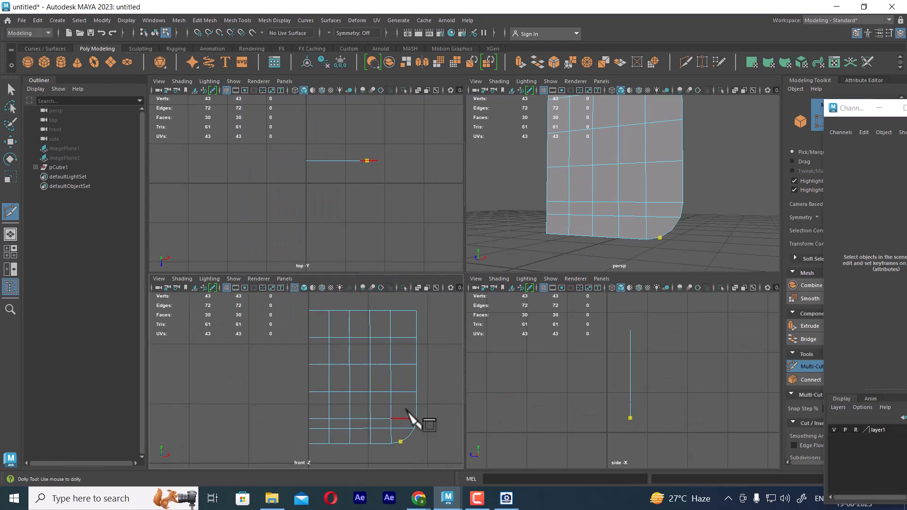
{"action": "key", "text": "space"}
{"action": "middle_click_drag", "start_coordinate": [588, 242], "coordinate": [484, 250], "text": "alt"}
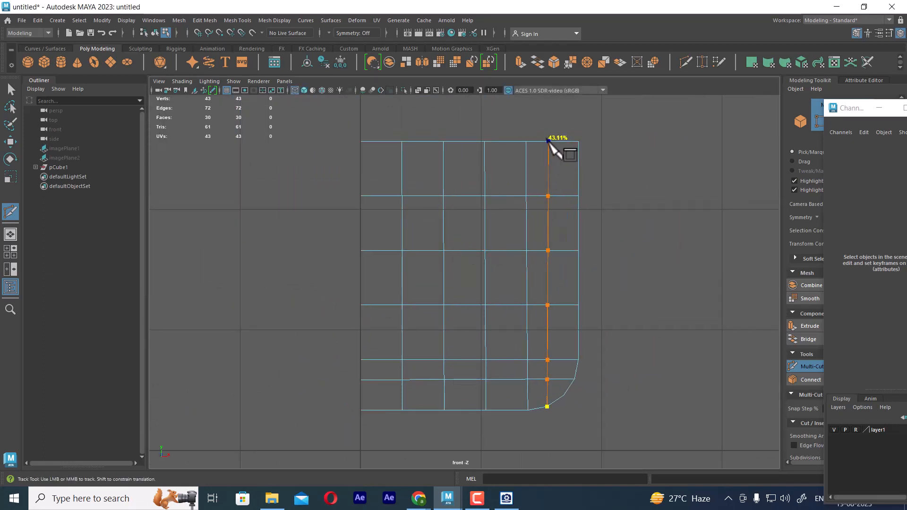
{"action": "left_click", "coordinate": [548, 141]}
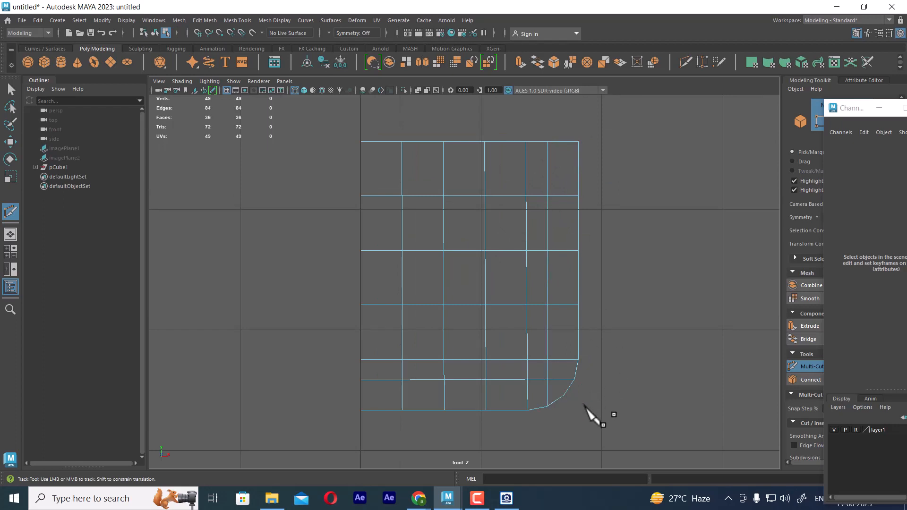
Multi-Cut another vertical edge from the middle vertex of the corner curve straight up to the top edge
{"action": "left_click", "coordinate": [564, 393]}
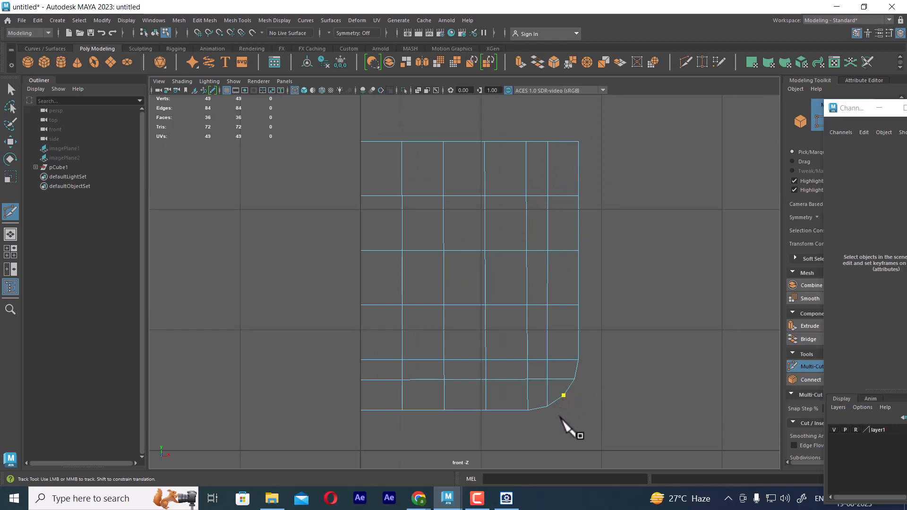
{"action": "left_click", "coordinate": [563, 141]}
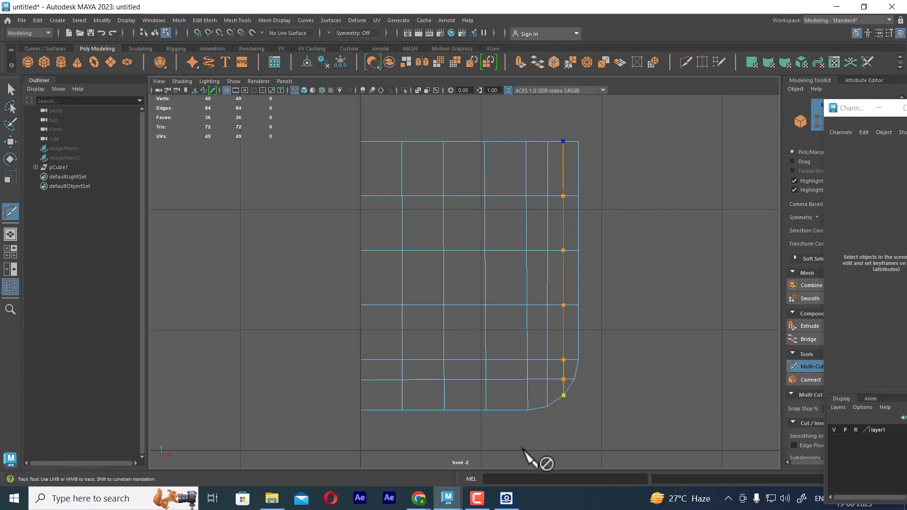
{"action": "key", "text": "Return"}
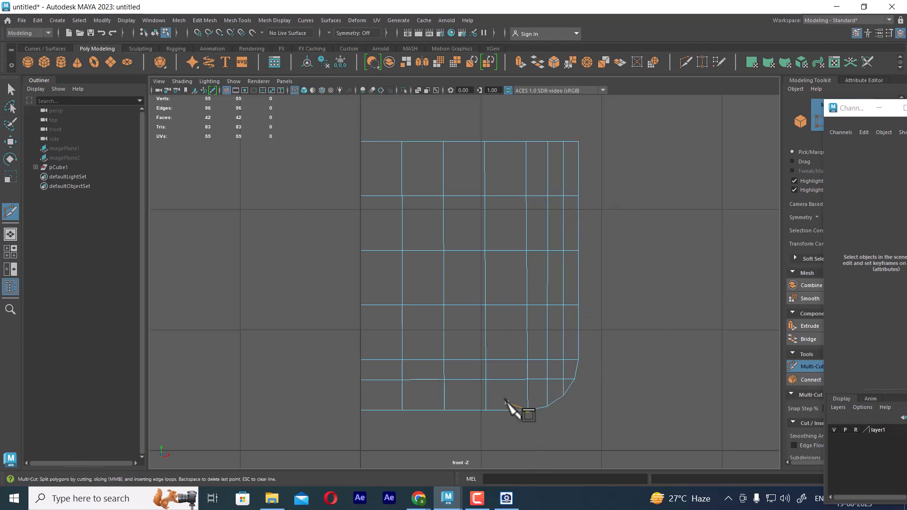
{"action": "middle_click_drag", "start_coordinate": [544, 448], "coordinate": [555, 377], "text": "alt"}
{"action": "scroll", "coordinate": [555, 378], "scroll_direction": "up", "scroll_amount": 2}
{"action": "scroll", "coordinate": [555, 377], "scroll_direction": "up", "scroll_amount": 1}
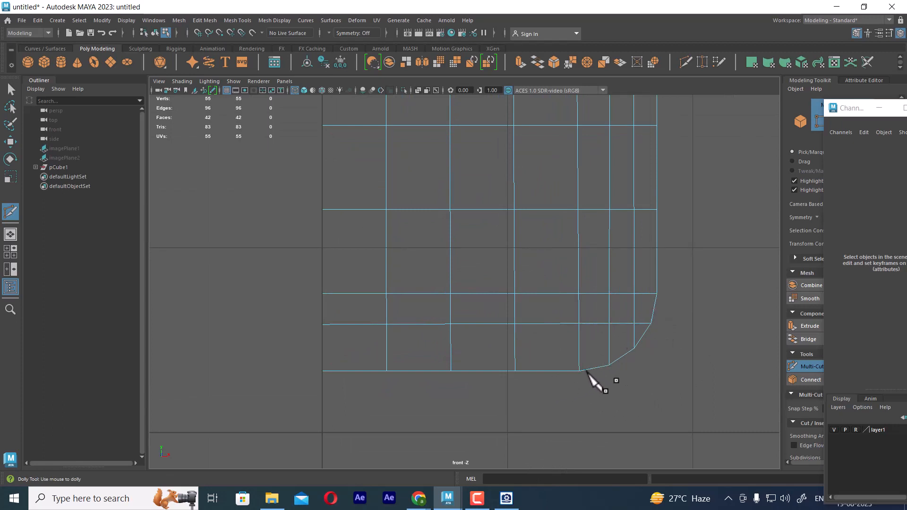
{"action": "key", "text": "w"}
{"action": "scroll", "coordinate": [605, 359], "scroll_direction": "down", "scroll_amount": 5}
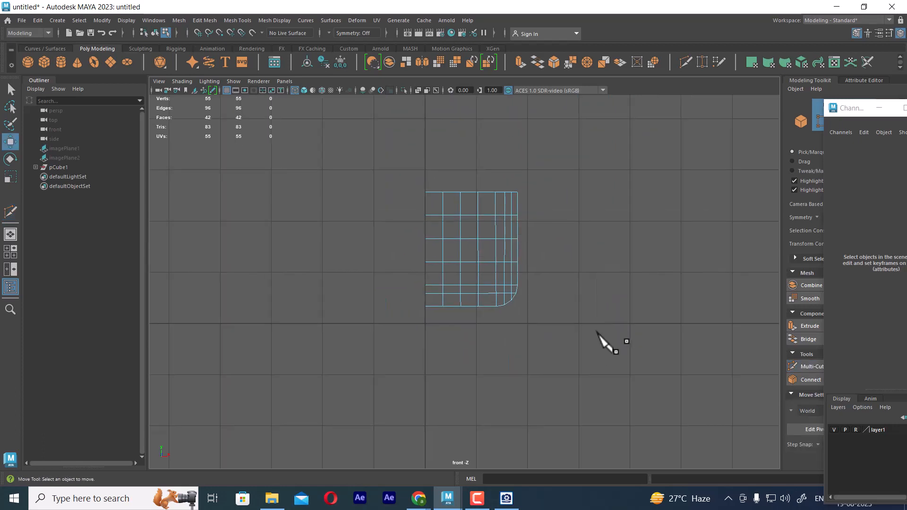
Create a polygon plane at the origin and set its Rotate X to 90
{"action": "scroll", "coordinate": [483, 292], "scroll_direction": "up", "scroll_amount": 4}
{"action": "right_click_drag", "start_coordinate": [468, 203], "coordinate": [510, 186]}
{"action": "middle_click_drag", "start_coordinate": [566, 254], "coordinate": [538, 249], "text": "alt"}
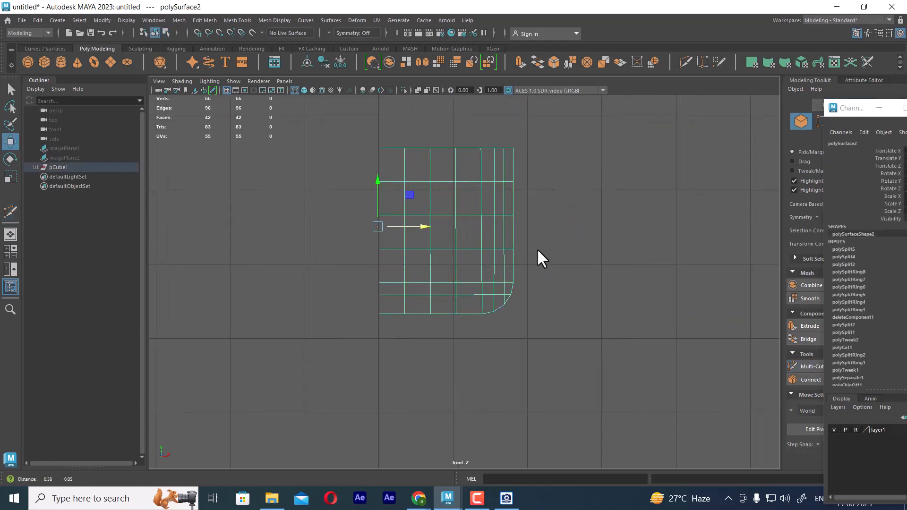
{"action": "scroll", "coordinate": [558, 279], "scroll_direction": "up", "scroll_amount": 1}
{"action": "middle_click_drag", "start_coordinate": [569, 286], "coordinate": [454, 286], "text": "alt"}
{"action": "left_click", "coordinate": [540, 213]}
{"action": "right_click_drag", "start_coordinate": [548, 185], "coordinate": [497, 175], "text": "shift"}
{"action": "key", "text": "e"}
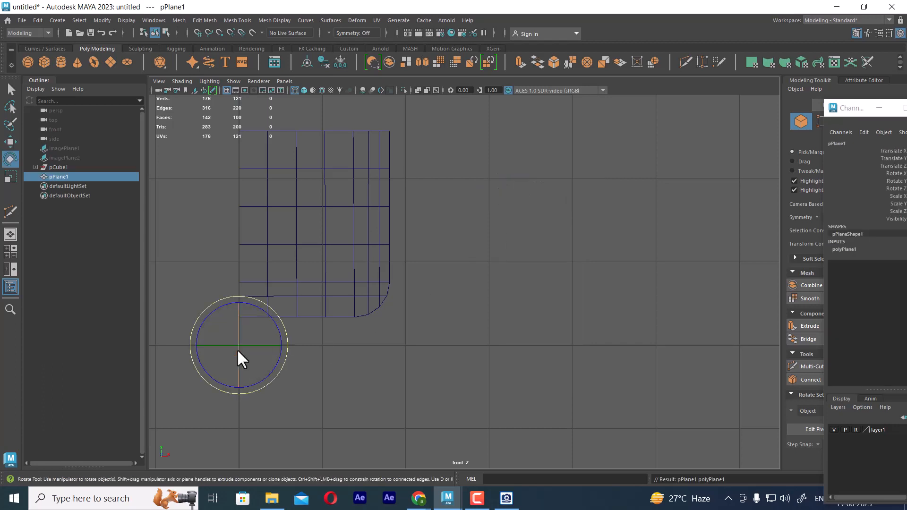
{"action": "left_click_drag", "start_coordinate": [237, 324], "coordinate": [238, 288]}
{"action": "left_click_drag", "start_coordinate": [853, 106], "coordinate": [607, 150]}
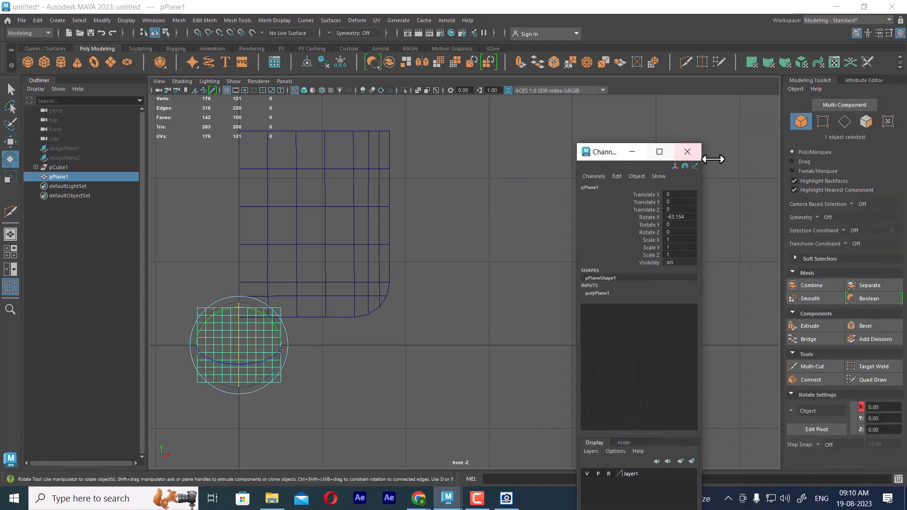
{"action": "type", "text": "0"}
{"action": "key", "text": "Return"}
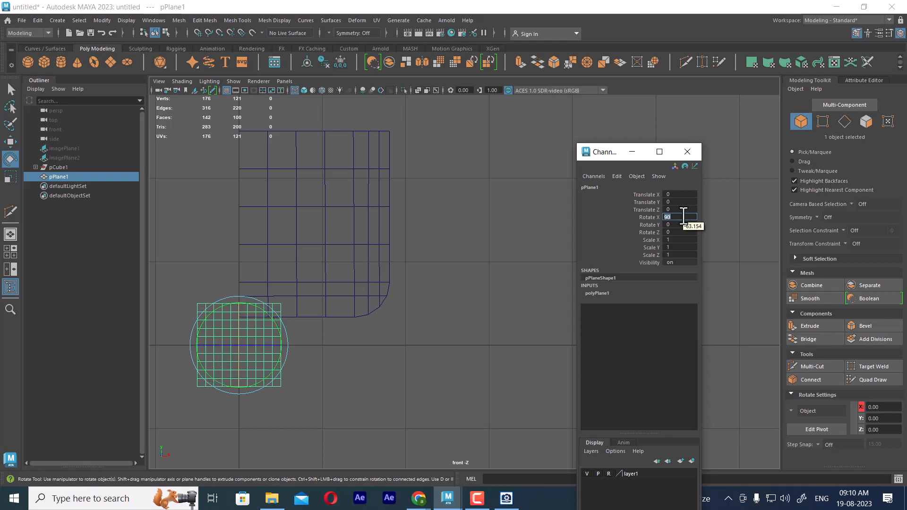
Reduce the new plane's width and height subdivisions to 1
{"action": "left_click", "coordinate": [597, 294]}
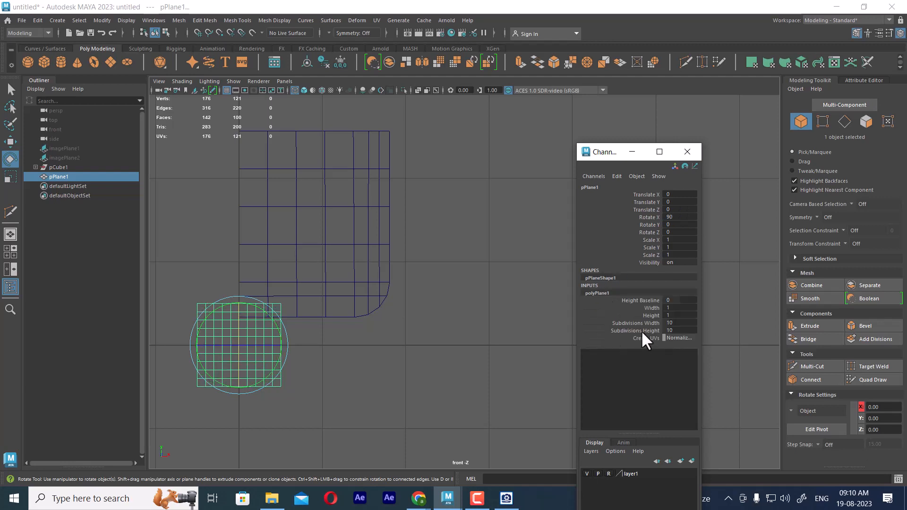
{"action": "left_click", "coordinate": [642, 322]}
{"action": "left_click", "coordinate": [641, 330], "text": "shift"}
{"action": "middle_click_drag", "start_coordinate": [641, 327], "coordinate": [381, 353]}
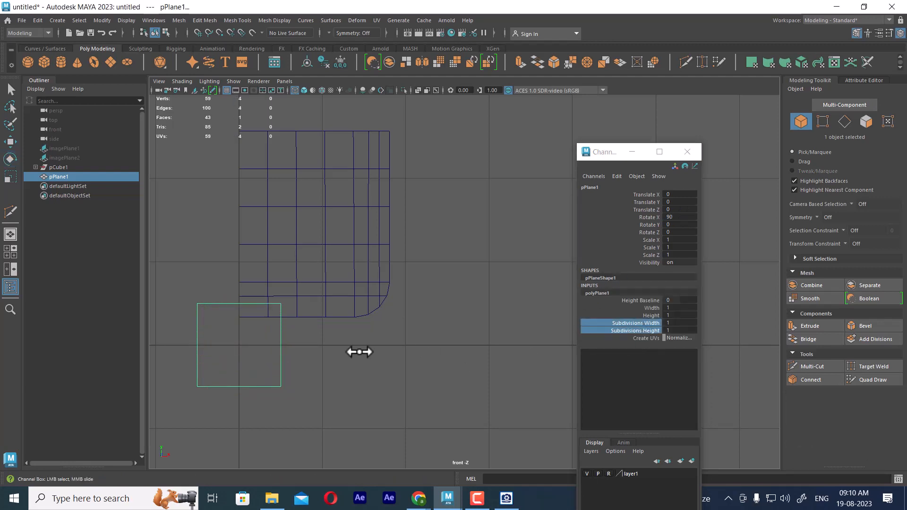
Chamfer the bottom-right vertex of the test plane with a width of 0.25
{"action": "middle_click_drag", "start_coordinate": [254, 393], "coordinate": [463, 334], "text": "alt"}
{"action": "right_click_drag", "start_coordinate": [463, 334], "coordinate": [497, 339], "text": "alt"}
{"action": "middle_click_drag", "start_coordinate": [497, 338], "coordinate": [352, 346], "text": "alt"}
{"action": "right_click_drag", "start_coordinate": [351, 346], "coordinate": [248, 211], "text": "alt"}
{"action": "left_click", "coordinate": [340, 319]}
{"action": "key", "text": "e"}
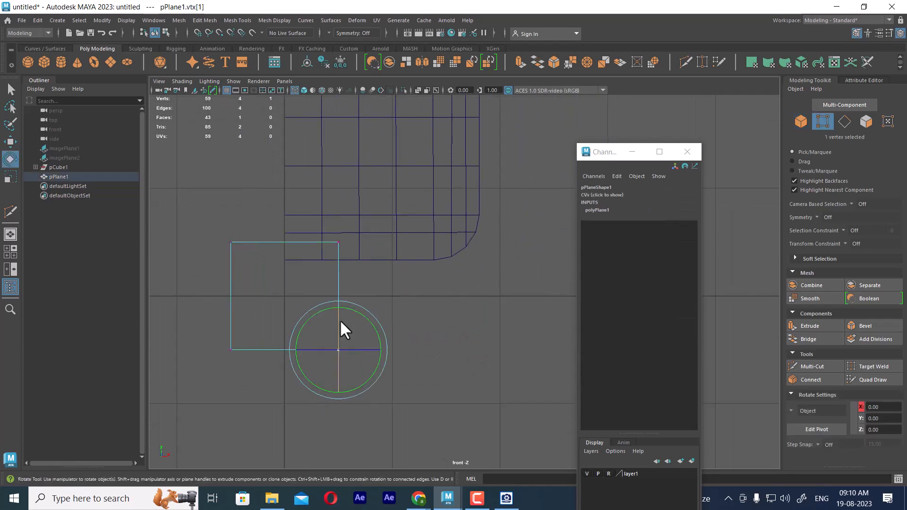
{"action": "right_click", "coordinate": [341, 321], "text": "shift"}
{"action": "left_click", "coordinate": [407, 324]}
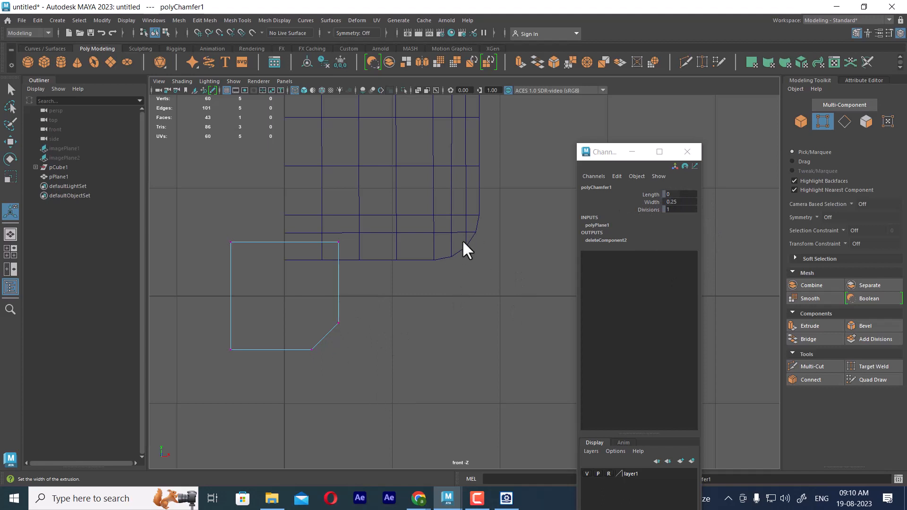
Delete the chamfered test plane, keeping only the half panel in the scene
{"action": "right_click_drag", "start_coordinate": [248, 303], "coordinate": [278, 203]}
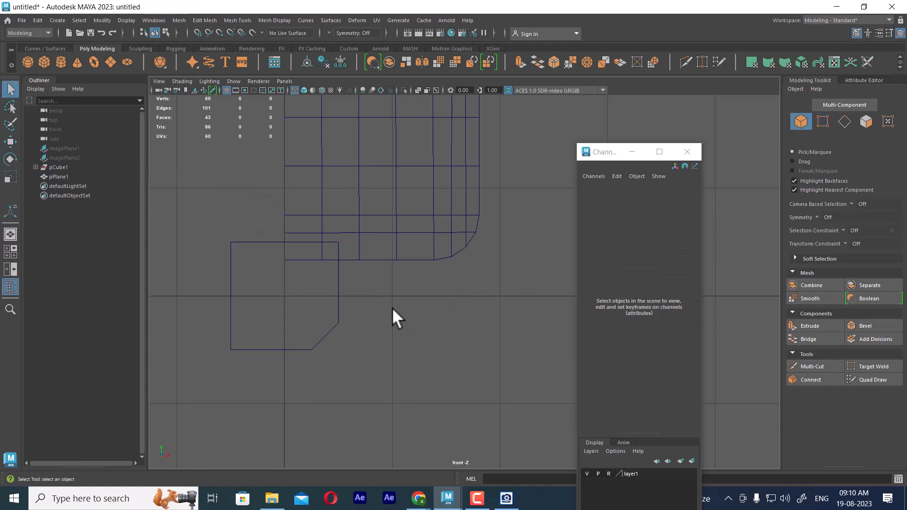
{"action": "key", "text": "Delete"}
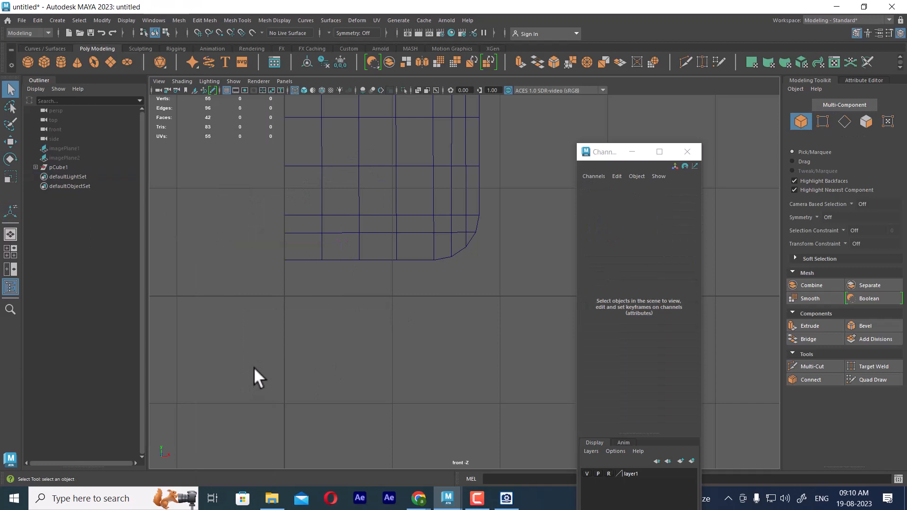
{"action": "middle_click_drag", "start_coordinate": [480, 291], "coordinate": [483, 265], "text": "alt"}
{"action": "right_click_drag", "start_coordinate": [482, 265], "coordinate": [442, 267], "text": "alt"}
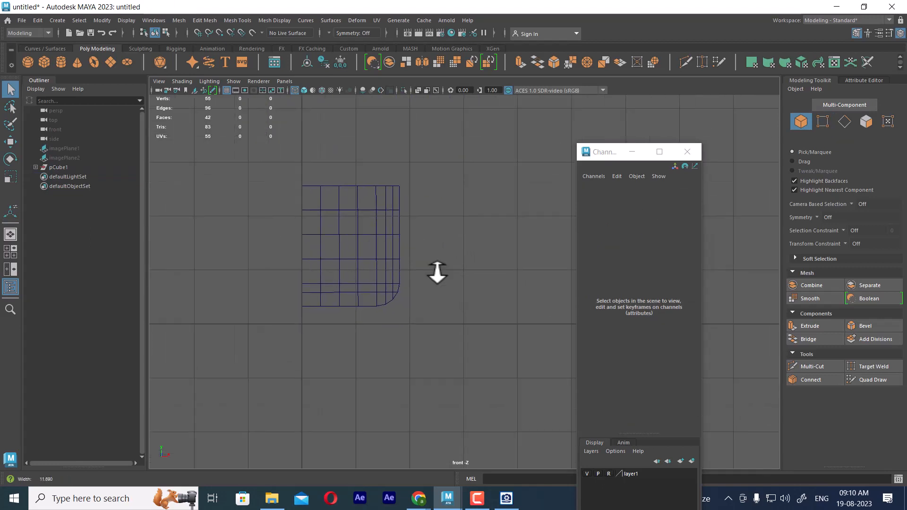
Draw a seven-vertex polygon beside the half panel with the Create Polygon tool, imitating its outline with an angled lower-right corner
{"action": "right_click_drag", "start_coordinate": [451, 180], "coordinate": [447, 154], "text": "shift"}
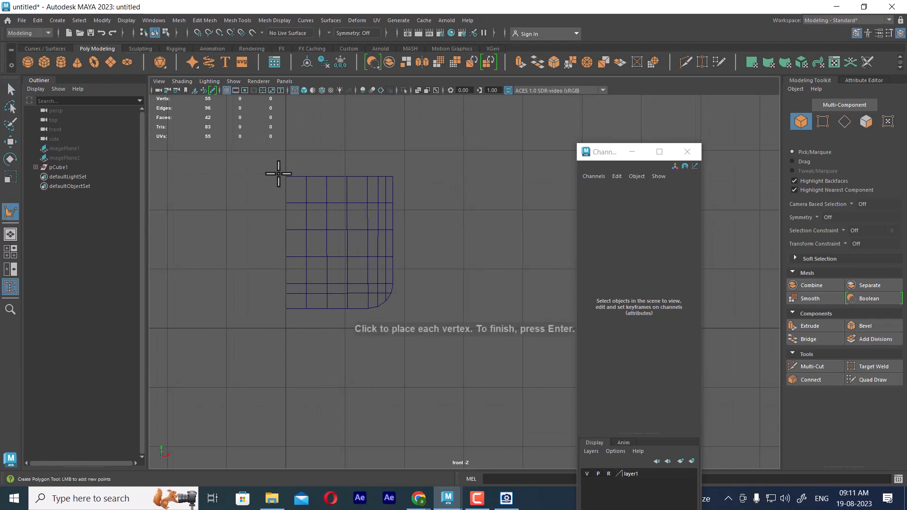
{"action": "left_click", "coordinate": [425, 180]}
{"action": "left_click", "coordinate": [536, 180]}
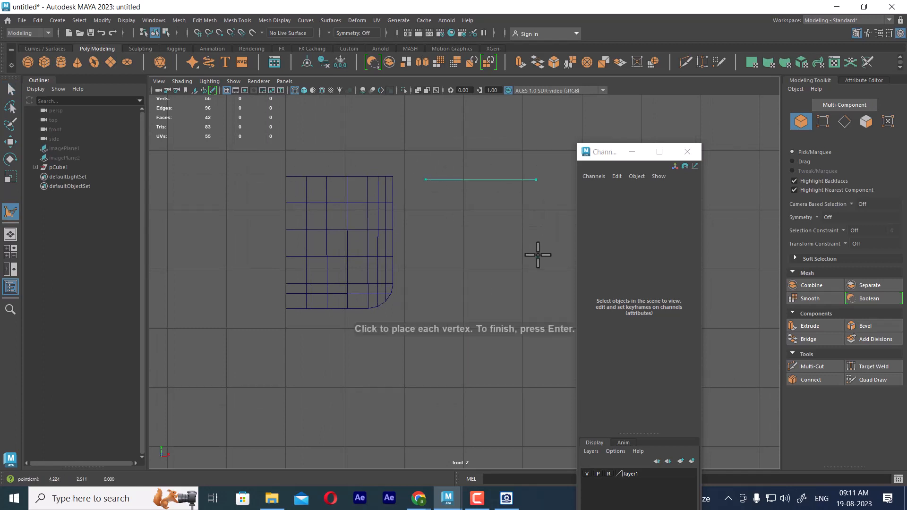
{"action": "left_click", "coordinate": [537, 287]}
{"action": "left_click", "coordinate": [533, 300]}
{"action": "left_click", "coordinate": [530, 307]}
{"action": "left_click", "coordinate": [517, 314]}
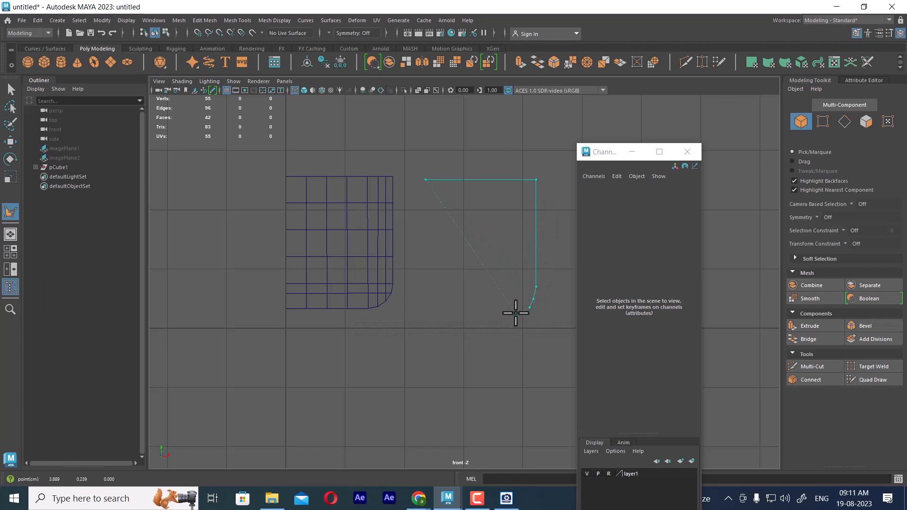
{"action": "left_click", "coordinate": [426, 309], "text": "shift"}
{"action": "left_click", "coordinate": [425, 309], "text": "shift"}
{"action": "key", "text": "Return"}
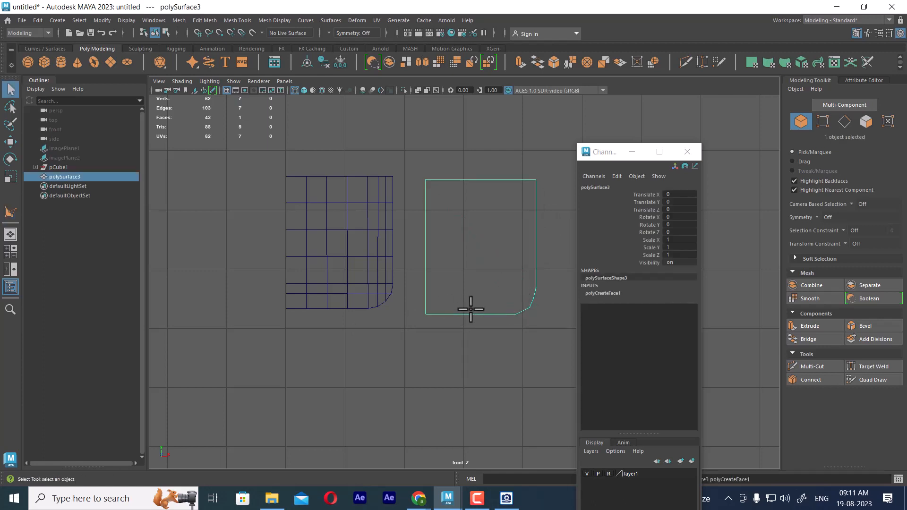
Close the floating Channel Box and delete the hand-drawn polygon beside the half panel
{"action": "left_click", "coordinate": [482, 500]}
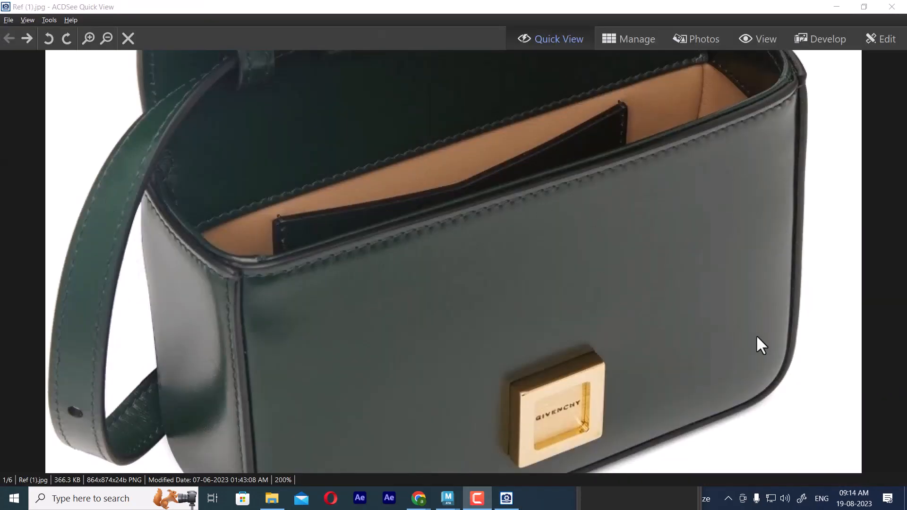
{"action": "left_click", "coordinate": [838, 6]}
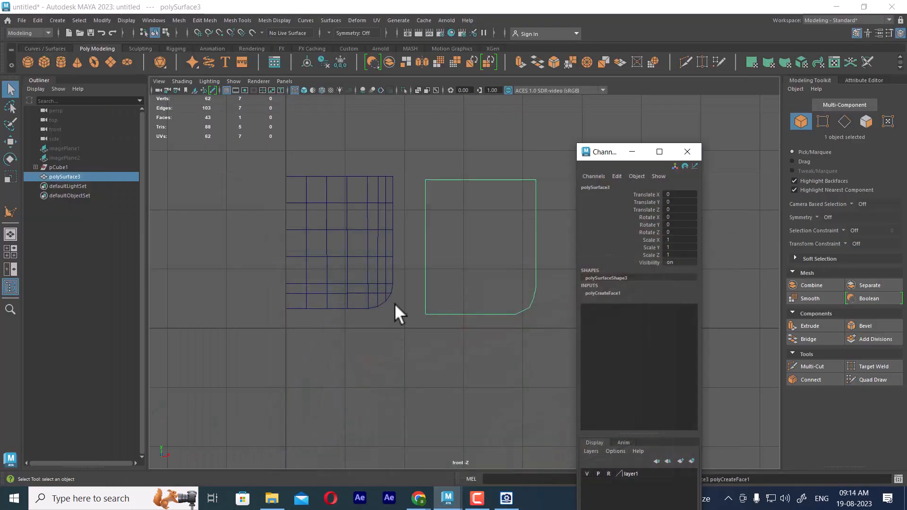
{"action": "left_click", "coordinate": [687, 152]}
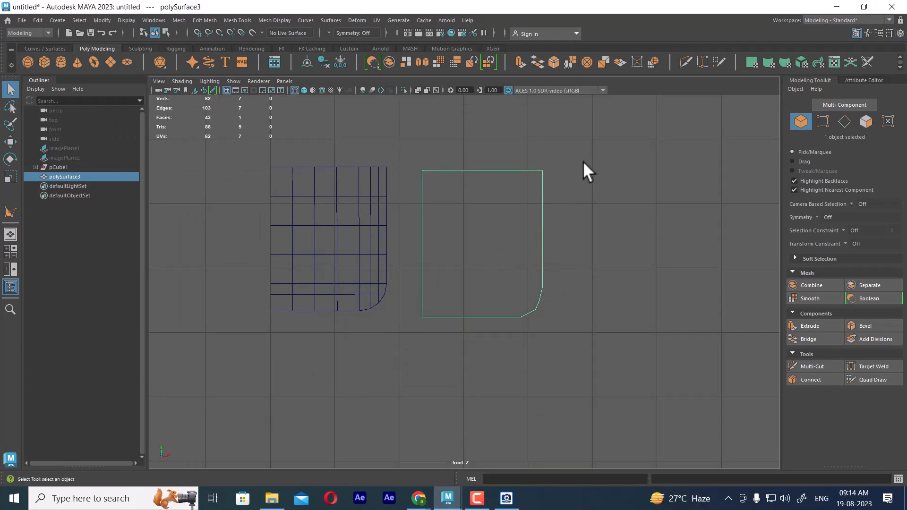
{"action": "key", "text": "Delete"}
Mirror the half panel across the world X axis in the negative direction, combining with the original and merging border vertices
{"action": "left_click_drag", "start_coordinate": [413, 147], "coordinate": [355, 232]}
{"action": "key", "text": "w"}
{"action": "middle_click_drag", "start_coordinate": [330, 295], "coordinate": [439, 301], "text": "alt"}
{"action": "scroll", "coordinate": [456, 319], "scroll_direction": "up", "scroll_amount": 1}
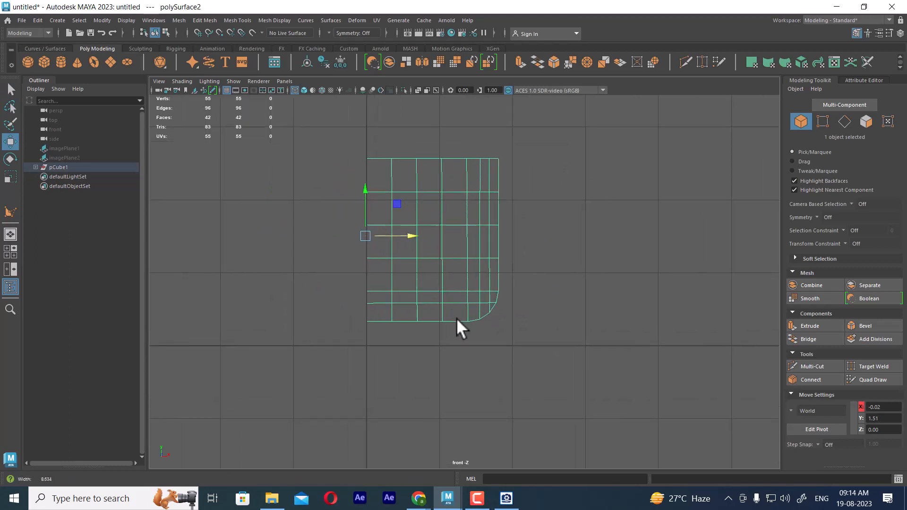
{"action": "right_click", "coordinate": [544, 172], "text": "shift"}
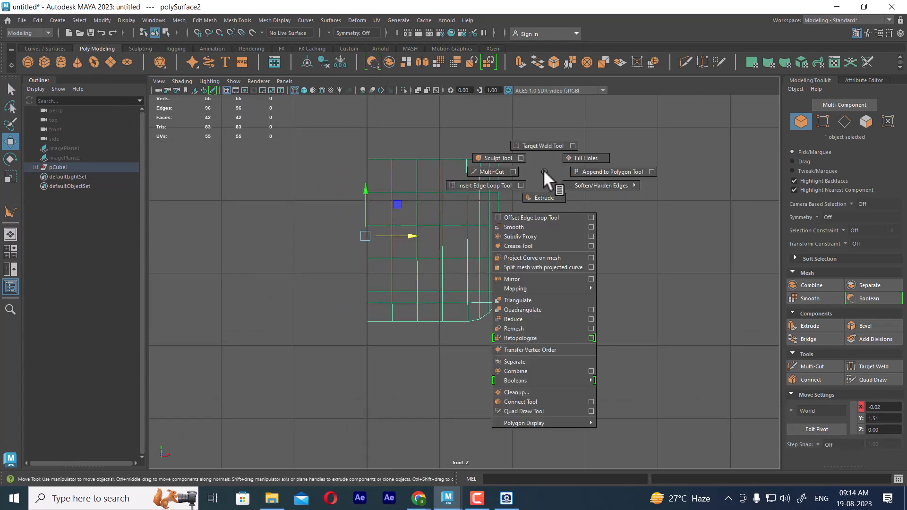
{"action": "left_click", "coordinate": [591, 279]}
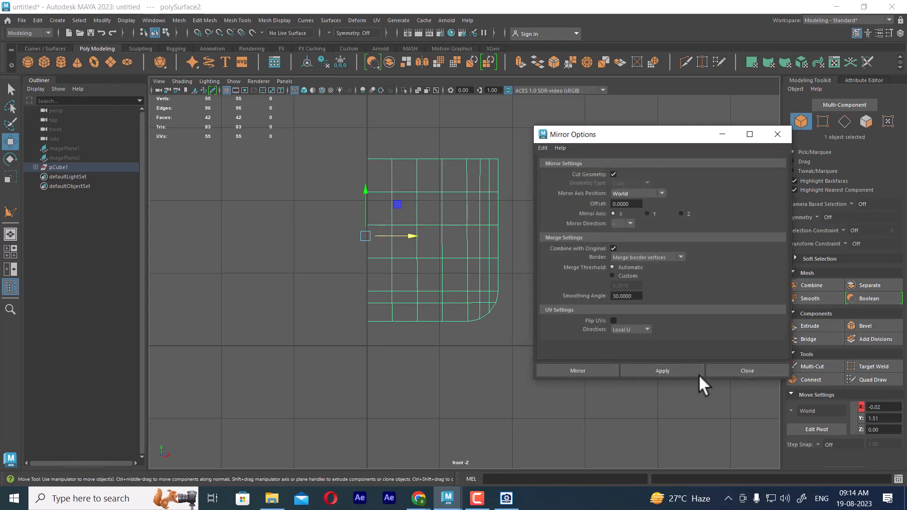
{"action": "left_click", "coordinate": [682, 370]}
{"action": "scroll", "coordinate": [441, 345], "scroll_direction": "up", "scroll_amount": 2}
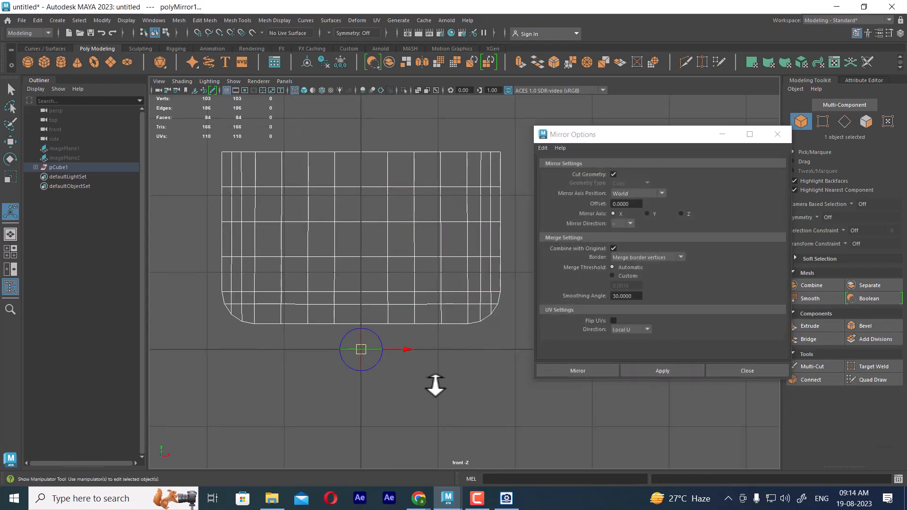
Unhide the handbag reference image planes and switch from the front view to the perspective view
{"action": "key", "text": "ctrl+shift+h"}
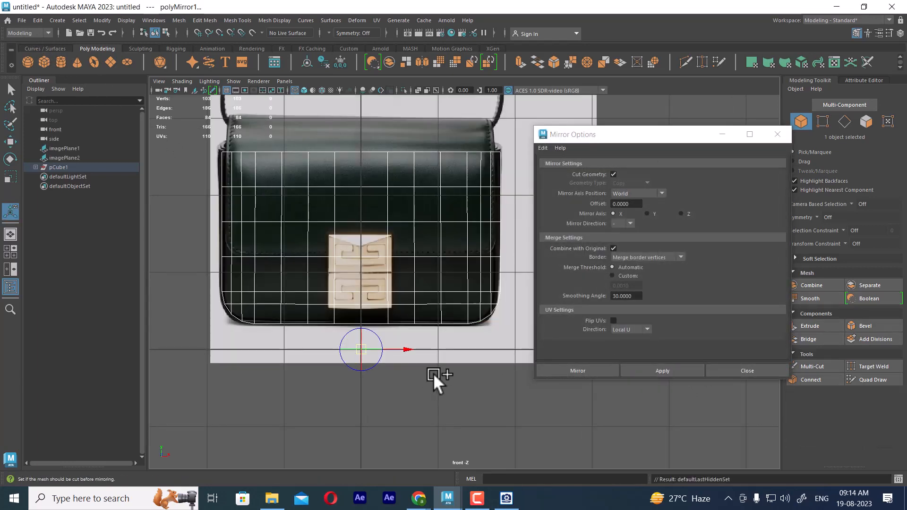
{"action": "scroll", "coordinate": [439, 342], "scroll_direction": "up", "scroll_amount": 1}
{"action": "key", "text": "space"}
{"action": "left_click_drag", "start_coordinate": [439, 340], "coordinate": [418, 227]}
{"action": "scroll", "coordinate": [439, 269], "scroll_direction": "up", "scroll_amount": 2}
{"action": "left_click_drag", "start_coordinate": [448, 274], "coordinate": [401, 272], "text": "alt"}
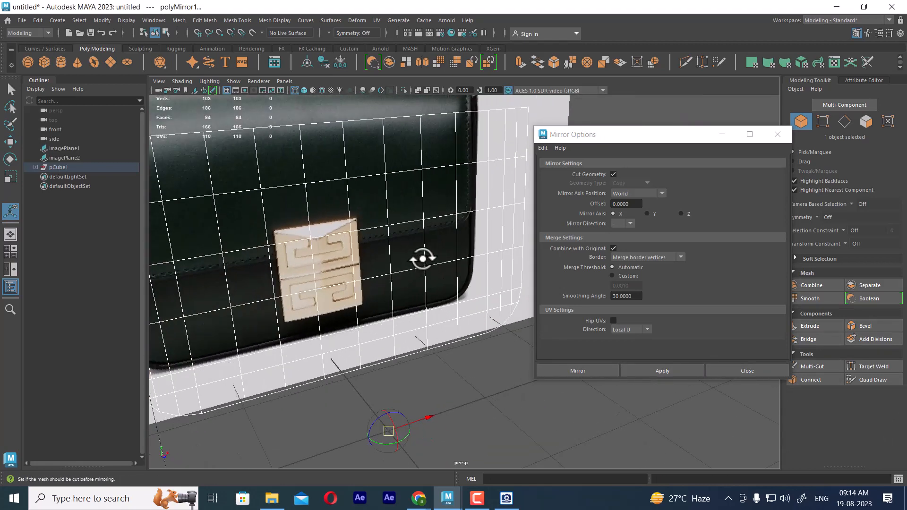
Examine the mirrored bag panel against the reference images in shaded perspective view
{"action": "key", "text": "4"}
{"action": "key", "text": "5"}
{"action": "key", "text": "6"}
{"action": "scroll", "coordinate": [433, 263], "scroll_direction": "down", "scroll_amount": 4}
{"action": "scroll", "coordinate": [440, 289], "scroll_direction": "up", "scroll_amount": 3}
{"action": "left_click_drag", "start_coordinate": [463, 281], "coordinate": [449, 297], "text": "alt"}
{"action": "key", "text": "w"}
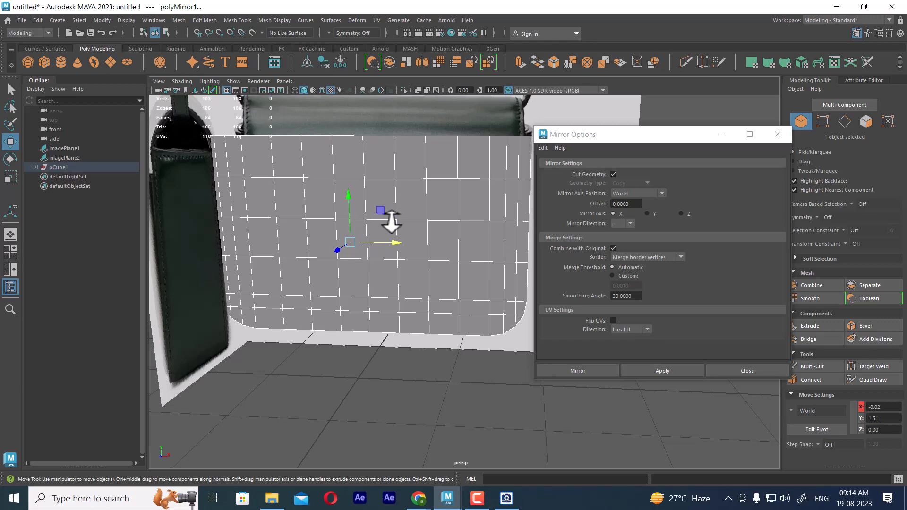
{"action": "left_click_drag", "start_coordinate": [401, 287], "coordinate": [383, 295], "text": "alt"}
Undo the unhiding of the image planes and the panel's mirror, and dismiss the mirror options
{"action": "key", "text": "ctrl+z"}
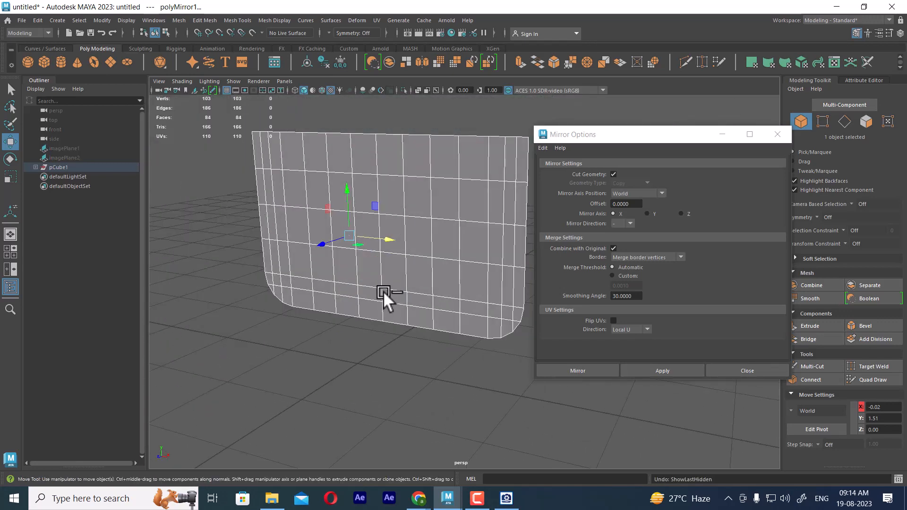
{"action": "key", "text": "ctrl+z"}
{"action": "left_click", "coordinate": [780, 134]}
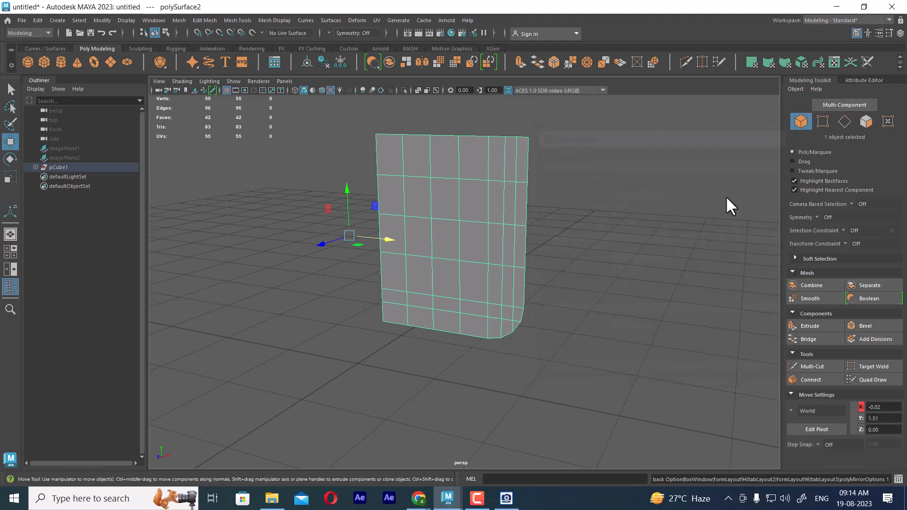
Reselect the half panel and unhide the handbag reference image planes
{"action": "left_click", "coordinate": [662, 213]}
{"action": "left_click", "coordinate": [522, 253]}
{"action": "key", "text": "ctrl+shift+h"}
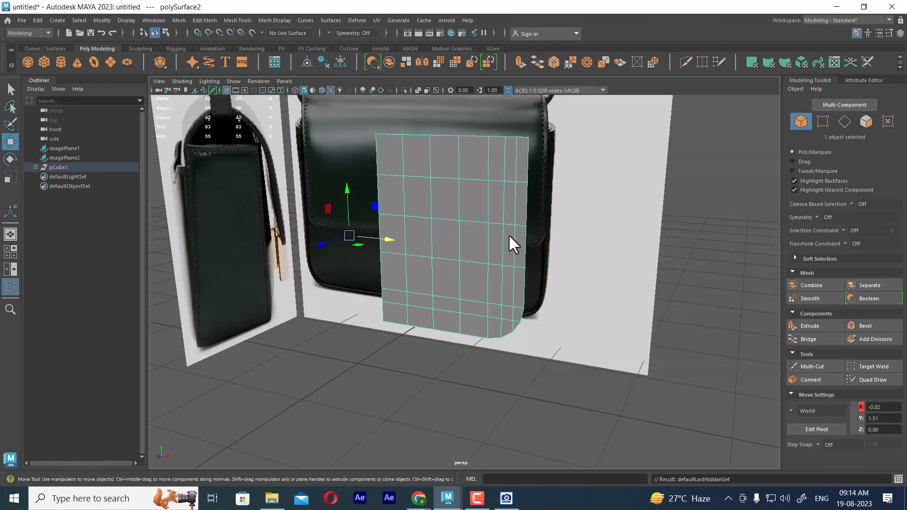
Set one pane to the front view in wireframe, centre the half panel and enlarge that view
{"action": "key", "text": "space"}
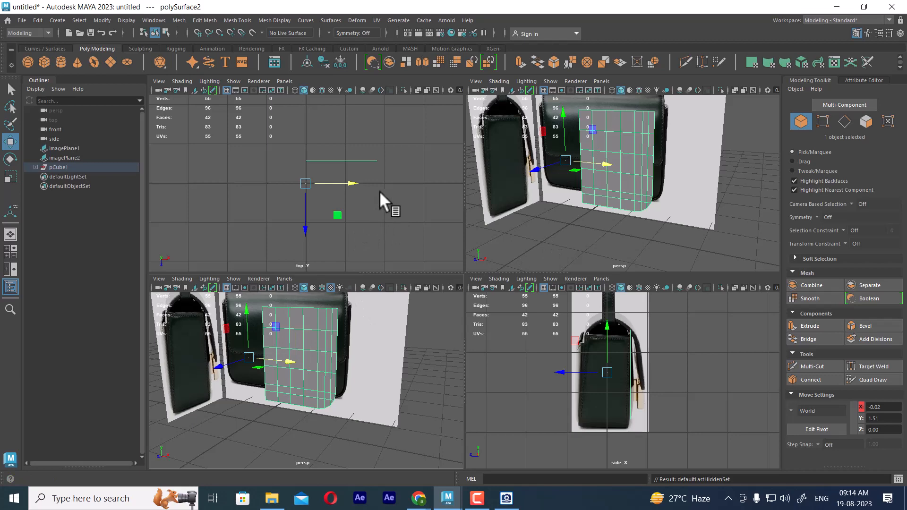
{"action": "key", "text": "space"}
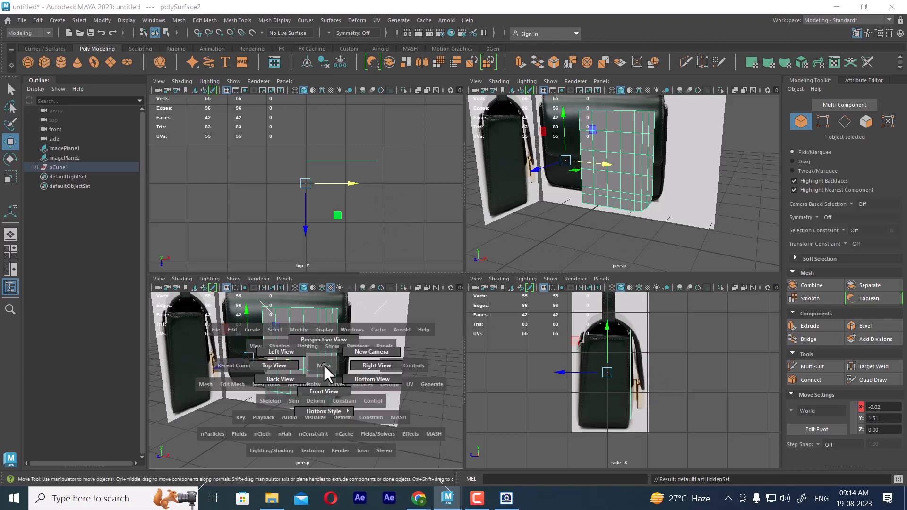
{"action": "left_click_drag", "start_coordinate": [323, 364], "coordinate": [348, 381]}
{"action": "scroll", "coordinate": [342, 404], "scroll_direction": "down", "scroll_amount": 3}
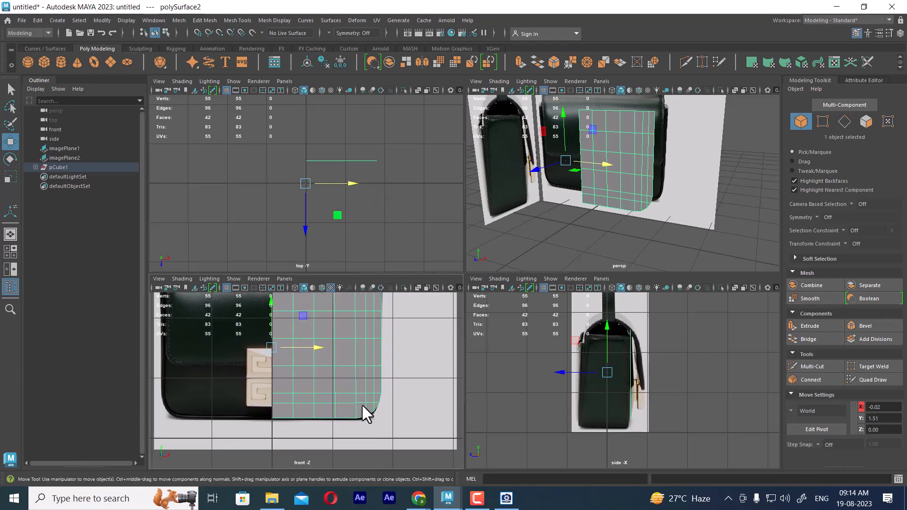
{"action": "key", "text": "4"}
{"action": "middle_click_drag", "start_coordinate": [381, 377], "coordinate": [404, 393], "text": "alt"}
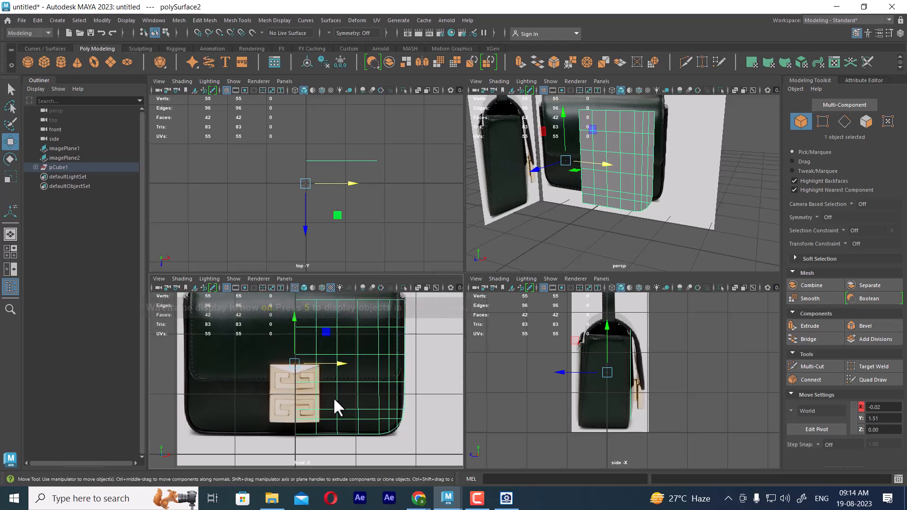
{"action": "key", "text": "space"}
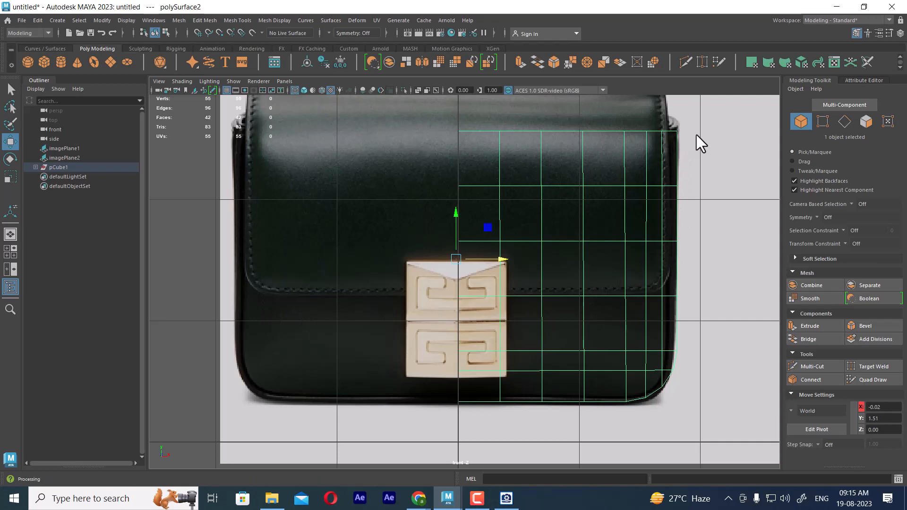
{"action": "right_click_drag", "start_coordinate": [696, 134], "coordinate": [694, 84]}
{"action": "left_click", "coordinate": [678, 140]}
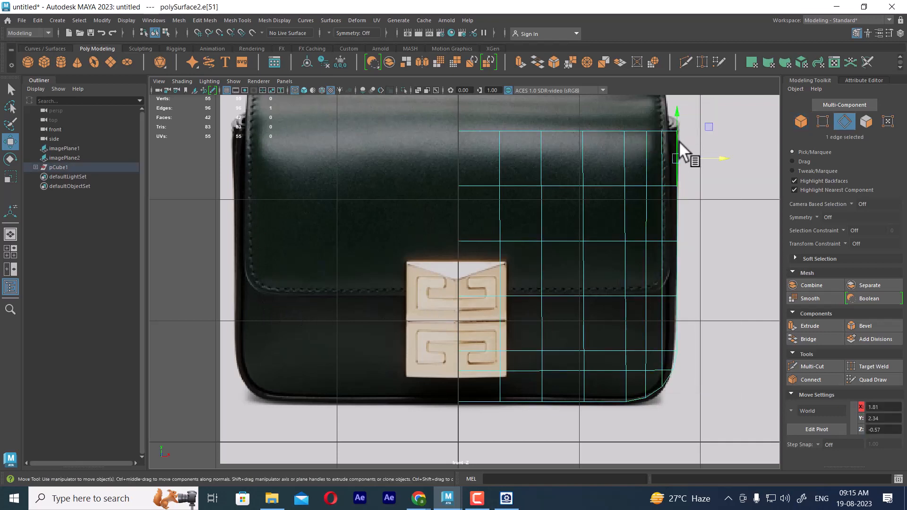
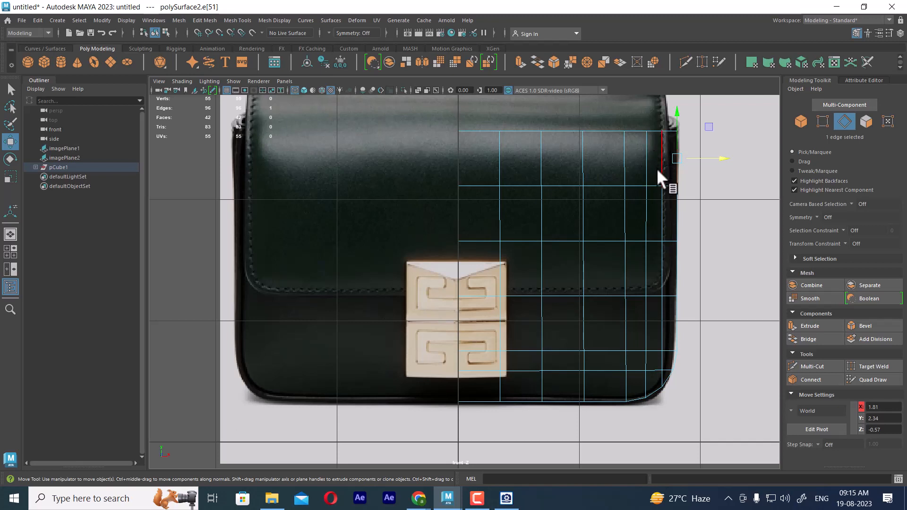
{"action": "right_click_drag", "start_coordinate": [631, 188], "coordinate": [699, 163]}
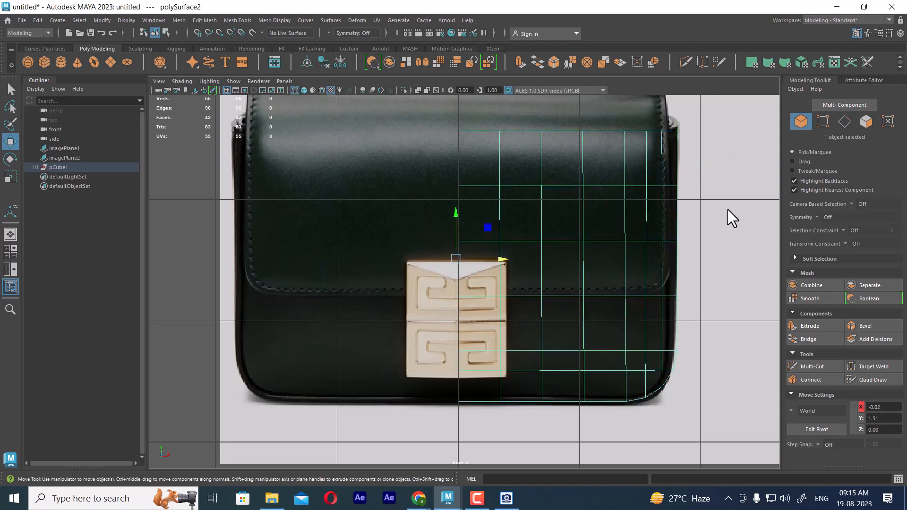
{"action": "left_click", "coordinate": [728, 209]}
{"action": "left_click", "coordinate": [672, 214]}
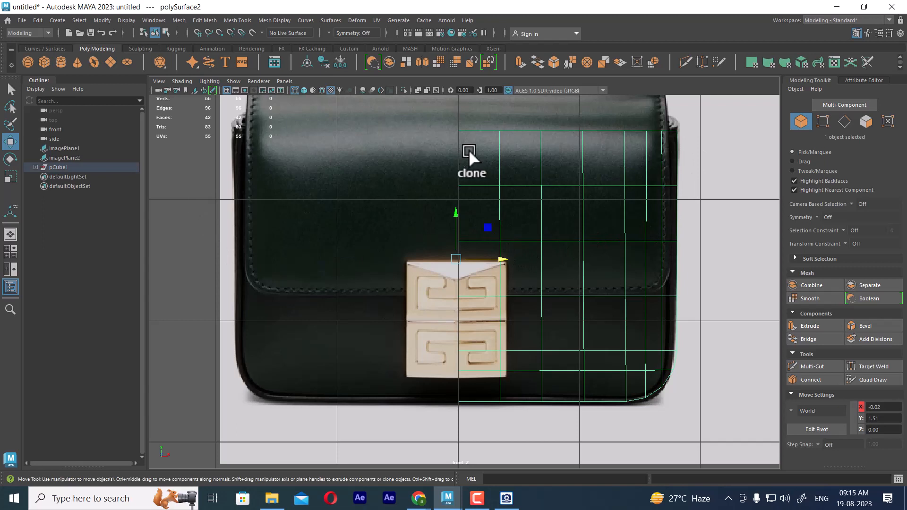
Mirror the half panel across the world X axis, and delete all faces of the original right half
{"action": "right_click_drag", "start_coordinate": [470, 151], "coordinate": [458, 262], "text": "shift"}
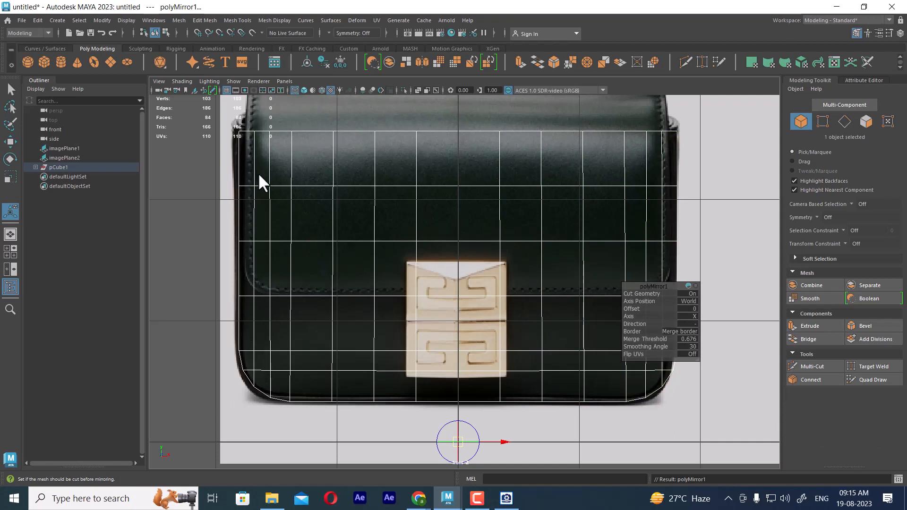
{"action": "key", "text": "w"}
{"action": "right_click_drag", "start_coordinate": [540, 157], "coordinate": [539, 182]}
{"action": "left_click_drag", "start_coordinate": [722, 109], "coordinate": [474, 442]}
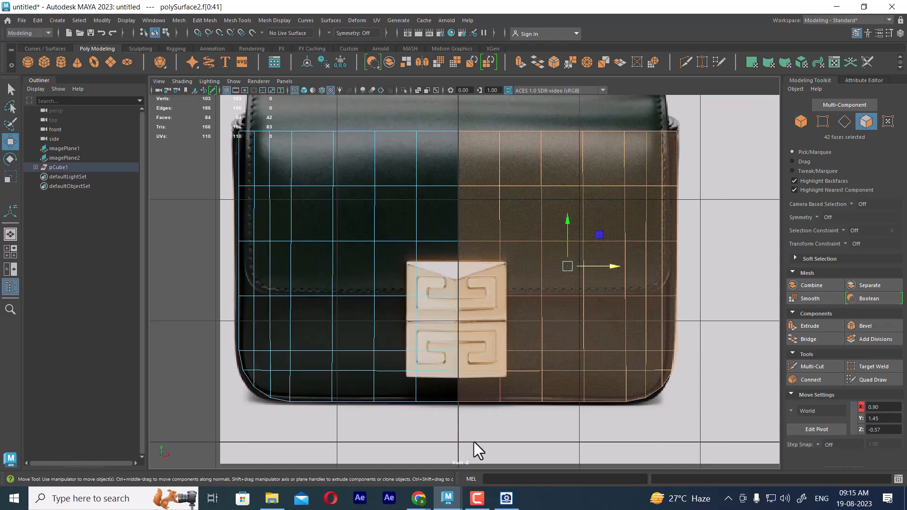
{"action": "key", "text": "Delete"}
{"action": "right_click_drag", "start_coordinate": [399, 169], "coordinate": [407, 168]}
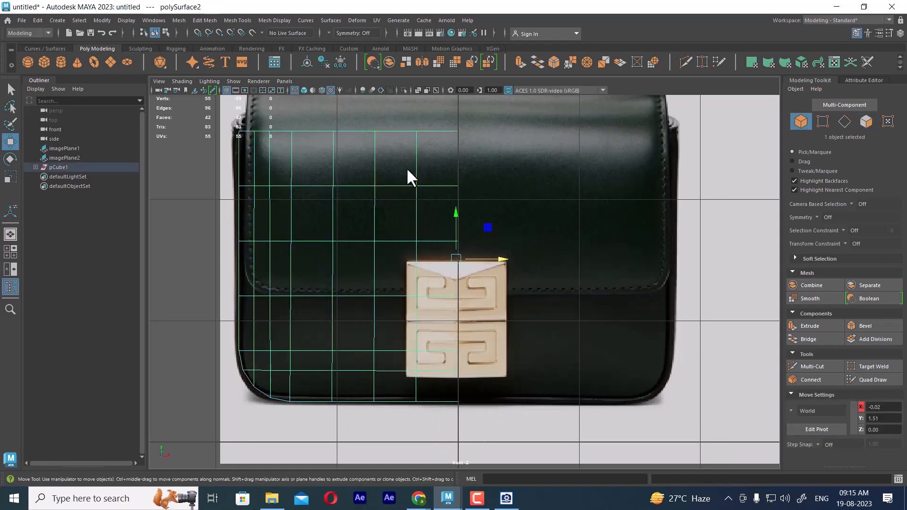
Select the remaining half panel's outer border edges from the upper side corner around to the bottom centre
{"action": "scroll", "coordinate": [315, 200], "scroll_direction": "up", "scroll_amount": 2}
{"action": "middle_click_drag", "start_coordinate": [454, 192], "coordinate": [502, 229], "text": "alt"}
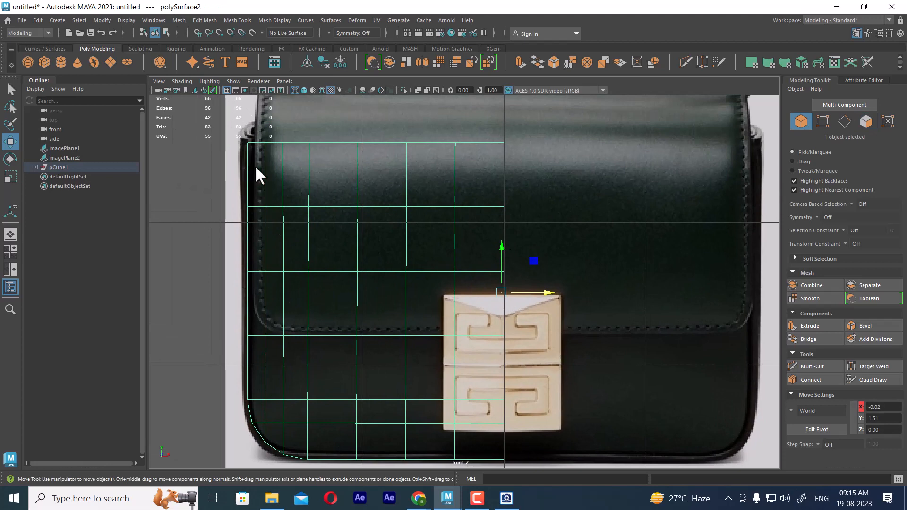
{"action": "middle_click_drag", "start_coordinate": [257, 193], "coordinate": [269, 190], "text": "alt"}
{"action": "right_click_drag", "start_coordinate": [279, 177], "coordinate": [279, 114]}
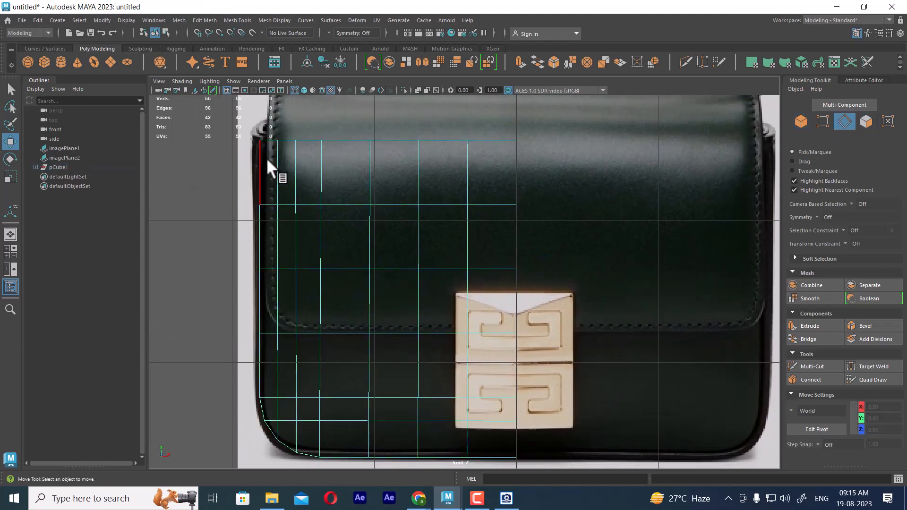
{"action": "left_click", "coordinate": [259, 157]}
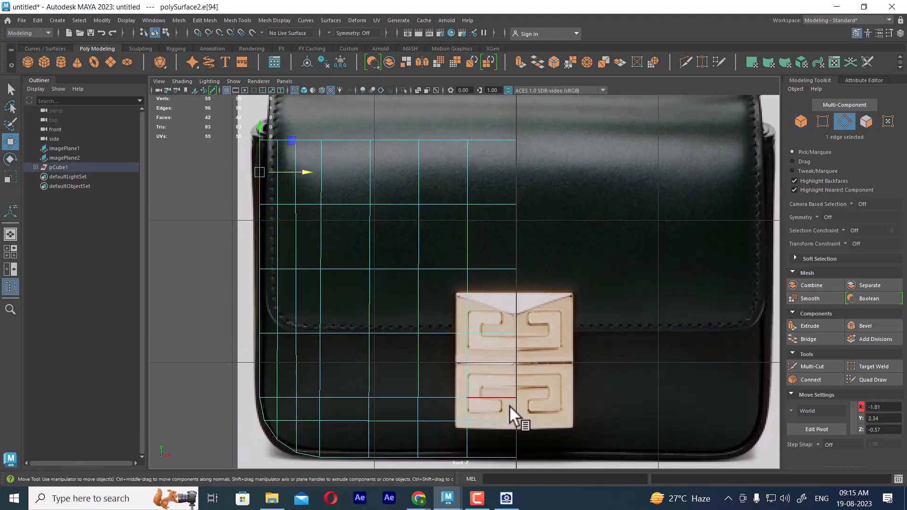
{"action": "double_click", "coordinate": [499, 455]}
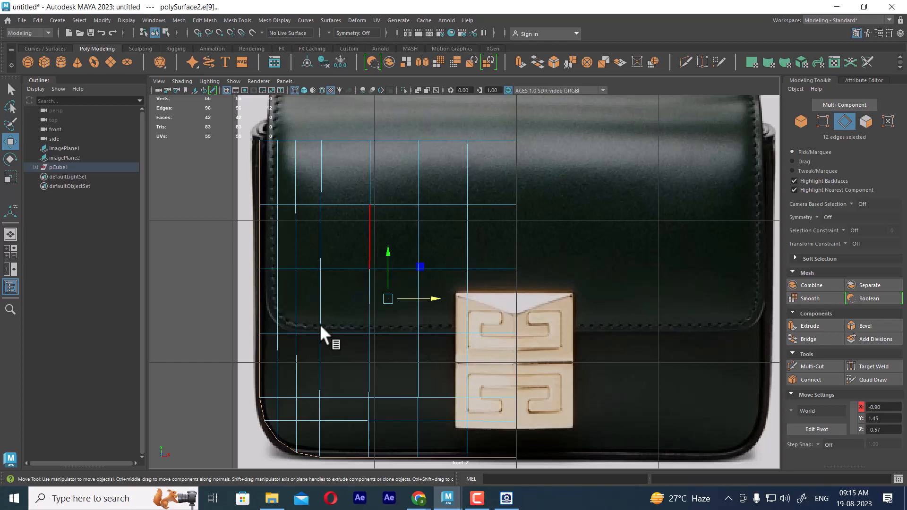
Raise the five vertices along the half panel's straight bottom edge to about Y 0.39
{"action": "middle_click_drag", "start_coordinate": [386, 334], "coordinate": [416, 221], "text": "alt"}
{"action": "scroll", "coordinate": [452, 297], "scroll_direction": "up", "scroll_amount": 4}
{"action": "middle_click_drag", "start_coordinate": [392, 288], "coordinate": [439, 242], "text": "alt"}
{"action": "right_click_drag", "start_coordinate": [440, 244], "coordinate": [372, 213]}
{"action": "left_click_drag", "start_coordinate": [292, 311], "coordinate": [671, 383]}
{"action": "left_click_drag", "start_coordinate": [464, 281], "coordinate": [463, 272]}
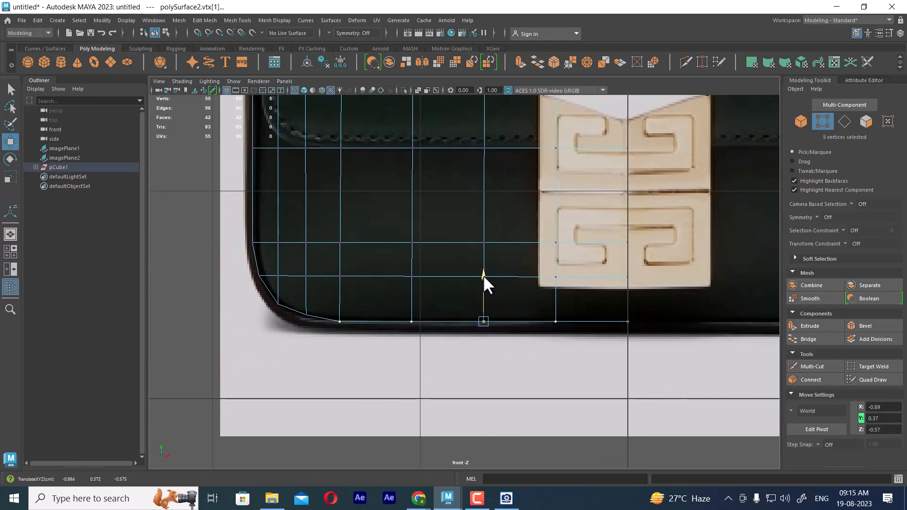
{"action": "left_click_drag", "start_coordinate": [483, 275], "coordinate": [481, 271]}
Shift the half panel's outer side column of vertices slightly inward to about X -1.78 and return to object selection
{"action": "scroll", "coordinate": [481, 274], "scroll_direction": "down", "scroll_amount": 6}
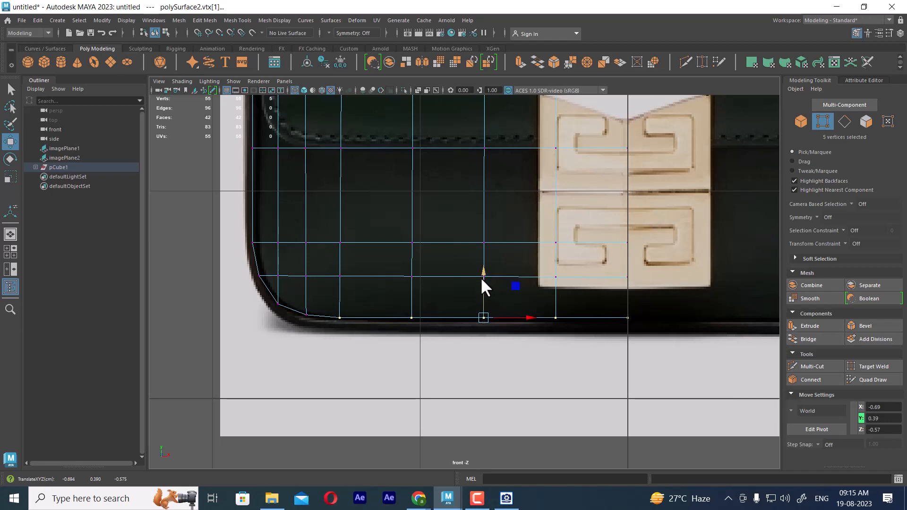
{"action": "scroll", "coordinate": [455, 302], "scroll_direction": "up", "scroll_amount": 3}
{"action": "scroll", "coordinate": [466, 310], "scroll_direction": "up", "scroll_amount": 1}
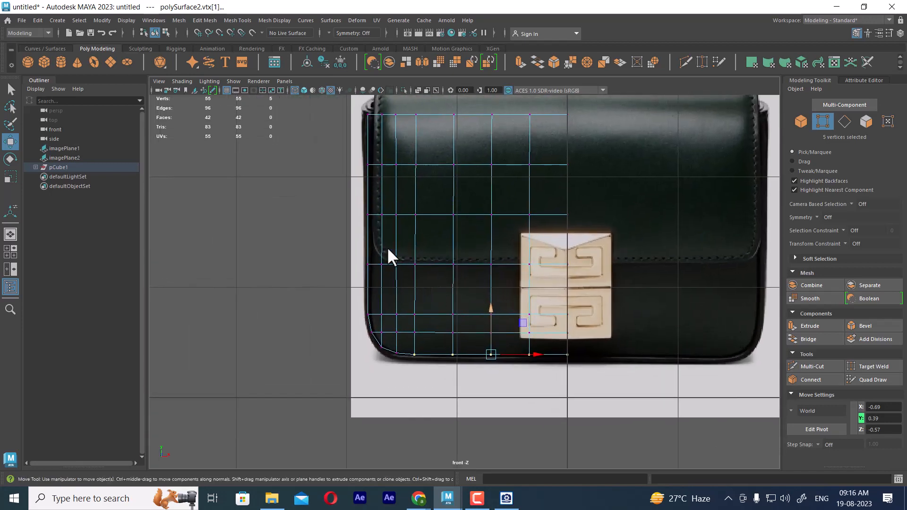
{"action": "left_click_drag", "start_coordinate": [359, 104], "coordinate": [376, 354]}
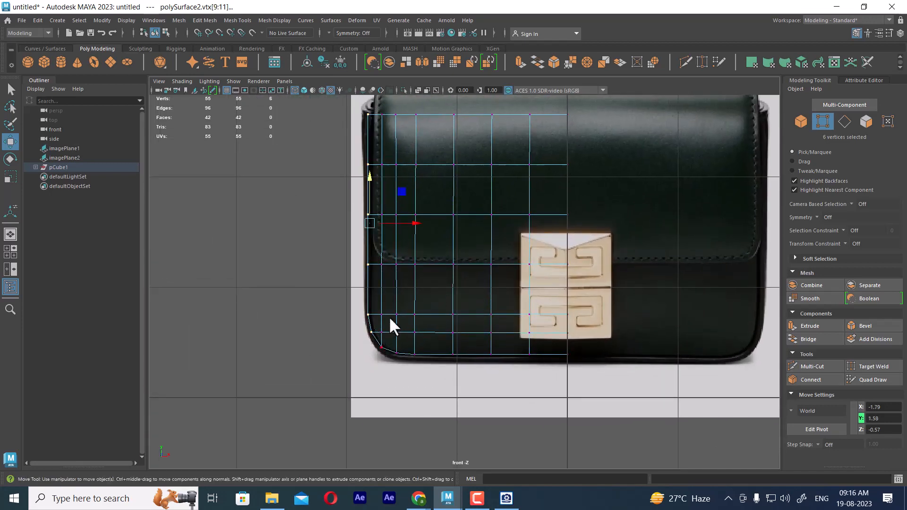
{"action": "scroll", "coordinate": [390, 316], "scroll_direction": "up", "scroll_amount": 2}
{"action": "left_click", "coordinate": [394, 211]}
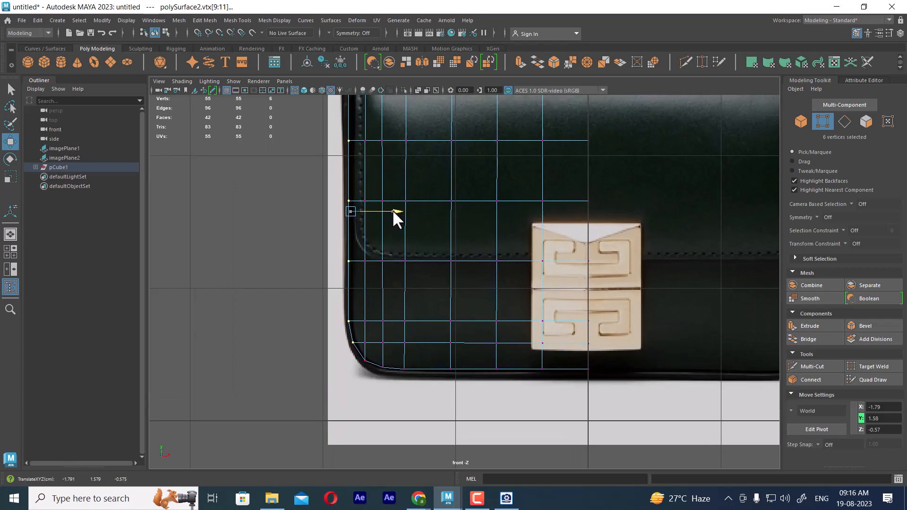
{"action": "scroll", "coordinate": [393, 208], "scroll_direction": "down", "scroll_amount": 2}
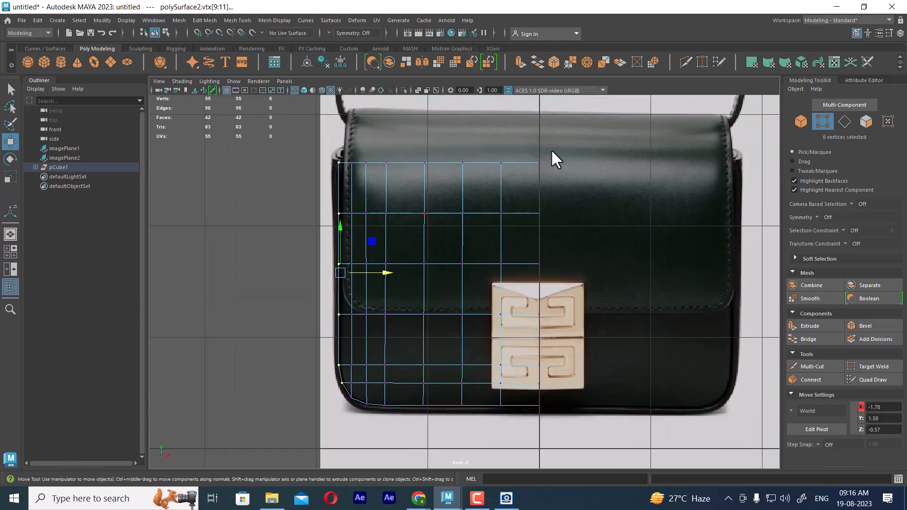
{"action": "key", "text": "F8"}
{"action": "scroll", "coordinate": [449, 302], "scroll_direction": "up", "scroll_amount": 1}
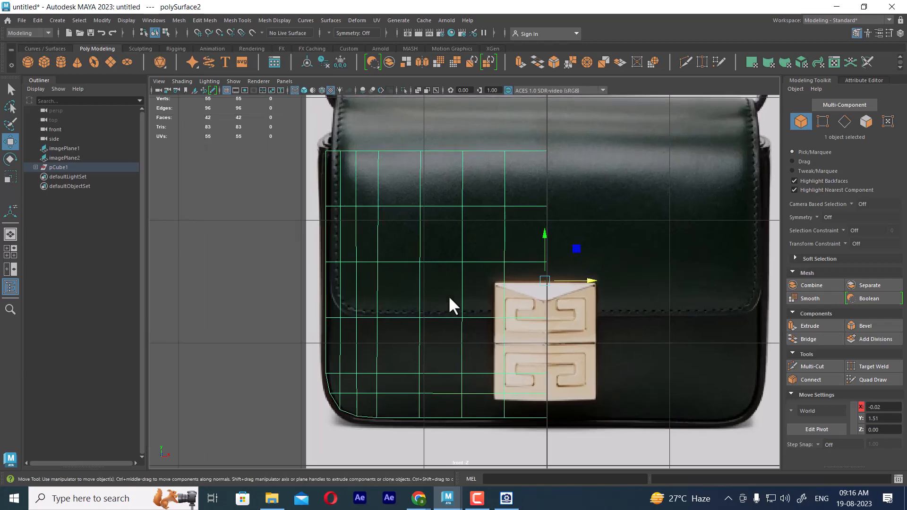
Examine the half panel's selected border edges against the bag's front profile in the side reference image, with all four views shown
{"action": "key", "text": "space"}
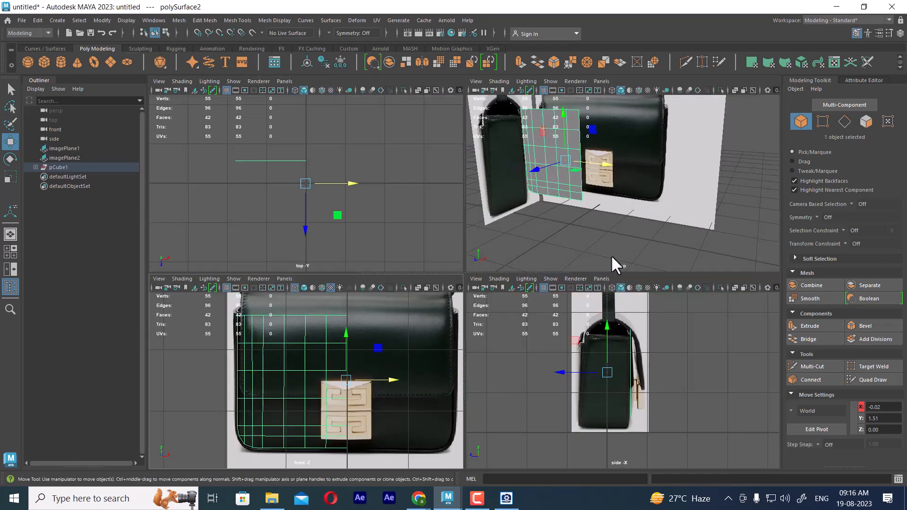
{"action": "left_click_drag", "start_coordinate": [659, 218], "coordinate": [582, 224], "text": "alt"}
{"action": "middle_click_drag", "start_coordinate": [307, 370], "coordinate": [331, 374], "text": "alt"}
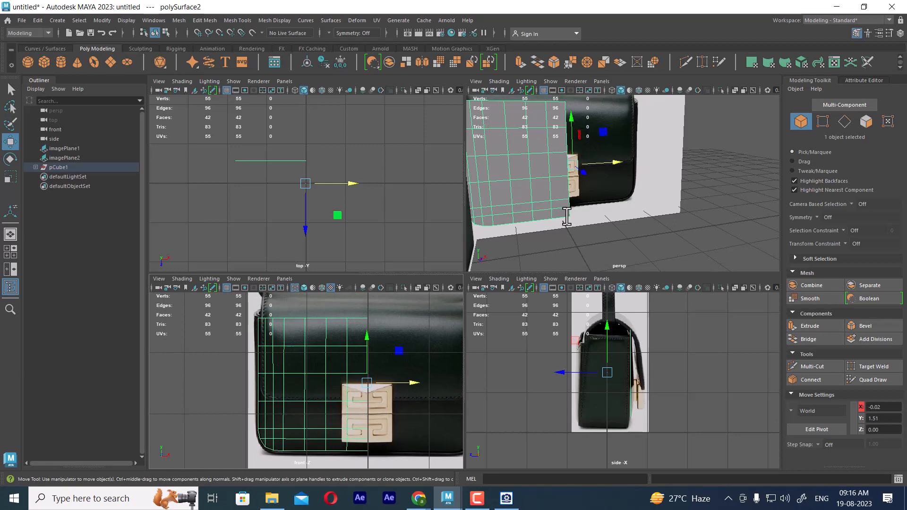
{"action": "left_click_drag", "start_coordinate": [539, 230], "coordinate": [617, 187], "text": "alt"}
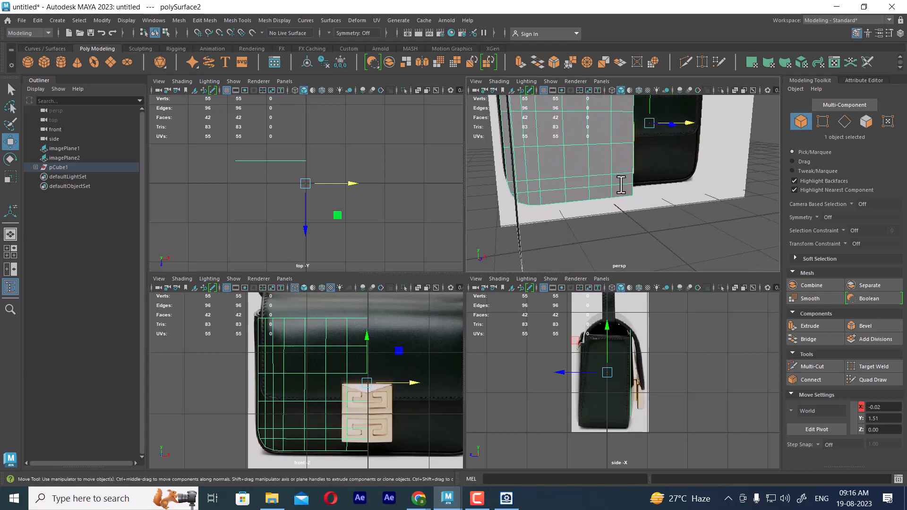
{"action": "right_click_drag", "start_coordinate": [617, 187], "coordinate": [618, 156]}
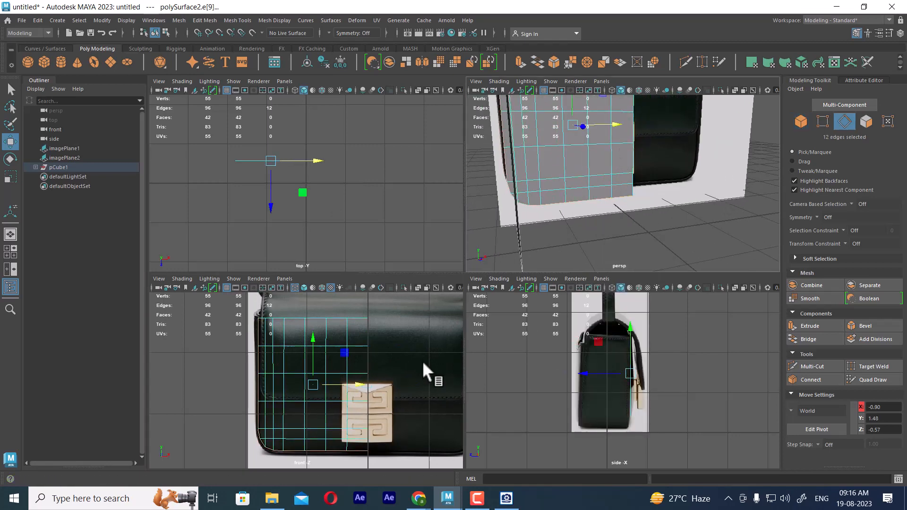
{"action": "scroll", "coordinate": [690, 397], "scroll_direction": "up", "scroll_amount": 5}
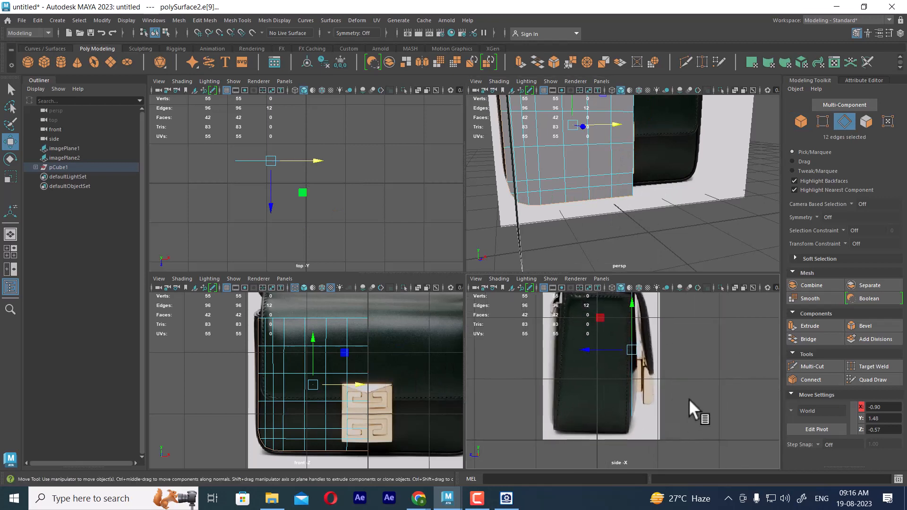
{"action": "scroll", "coordinate": [677, 418], "scroll_direction": "up", "scroll_amount": 1}
{"action": "middle_click_drag", "start_coordinate": [677, 403], "coordinate": [683, 353], "text": "alt"}
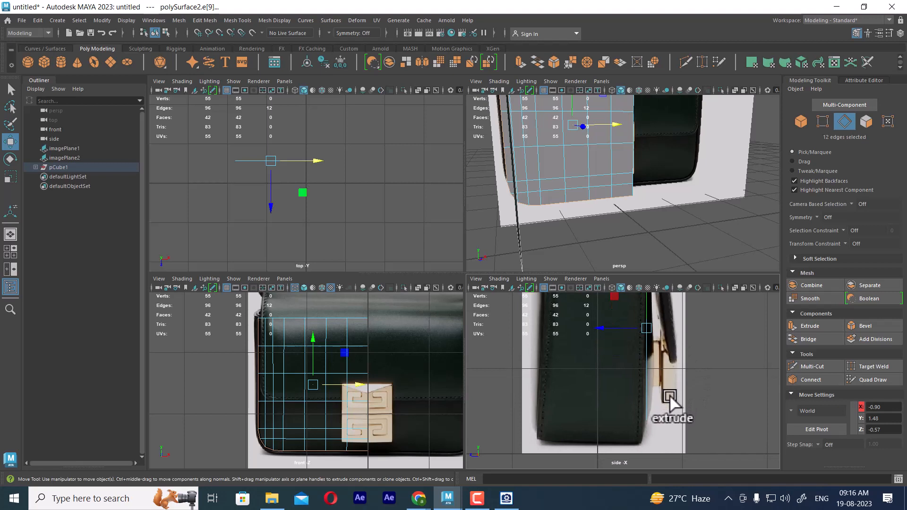
{"action": "mouse_move", "coordinate": [671, 393]}
{"action": "middle_mouse_down", "text": "alt"}
{"action": "mouse_move", "coordinate": [673, 425]}
{"action": "mouse_move", "coordinate": [670, 371]}
{"action": "middle_mouse_up", "text": "alt"}
{"action": "scroll", "coordinate": [675, 429], "scroll_direction": "up", "scroll_amount": 2}
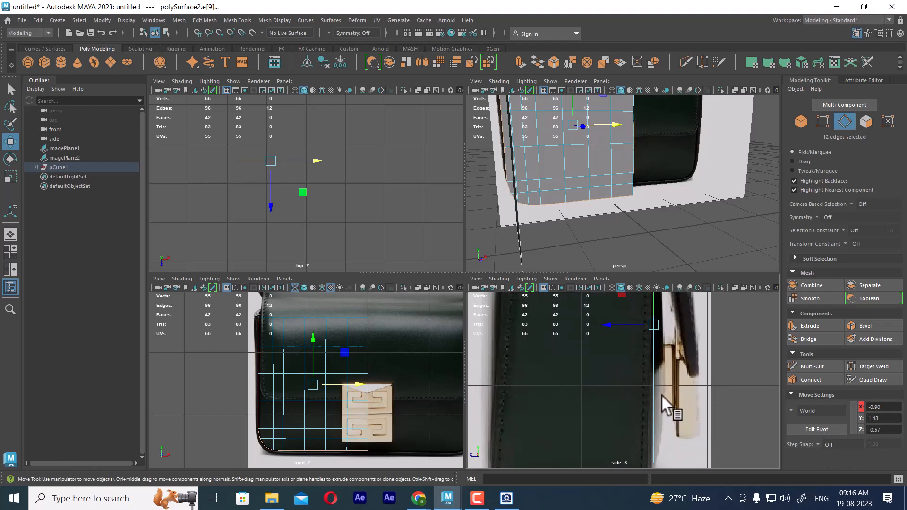
{"action": "scroll", "coordinate": [288, 231], "scroll_direction": "up", "scroll_amount": 2}
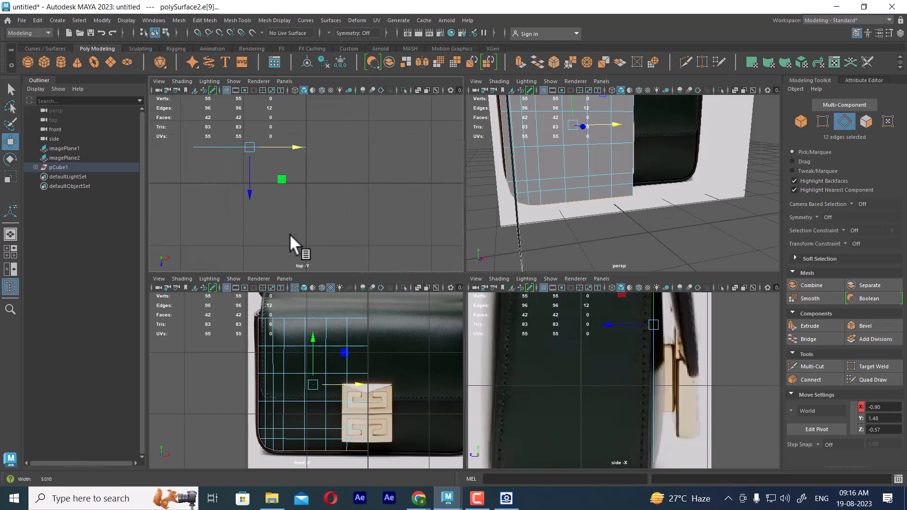
Move the half panel's inner four vertex columns to about Z -0.56, the inner three to about -0.552, and the inner two to about -0.546
{"action": "middle_click_drag", "start_coordinate": [321, 180], "coordinate": [365, 189], "text": "alt"}
{"action": "scroll", "coordinate": [362, 199], "scroll_direction": "up", "scroll_amount": 1}
{"action": "right_click_drag", "start_coordinate": [344, 149], "coordinate": [407, 124]}
{"action": "right_click_drag", "start_coordinate": [316, 183], "coordinate": [296, 154]}
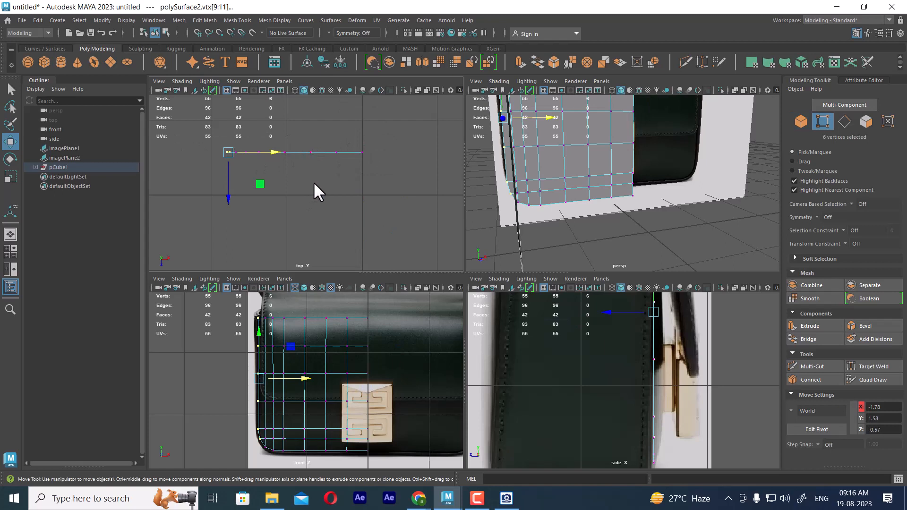
{"action": "left_click_drag", "start_coordinate": [269, 128], "coordinate": [384, 197]}
{"action": "mouse_move", "coordinate": [322, 192]}
{"action": "right_mouse_down", "text": "alt"}
{"action": "mouse_move", "coordinate": [339, 217]}
{"action": "mouse_move", "coordinate": [296, 160]}
{"action": "mouse_move", "coordinate": [316, 185]}
{"action": "right_mouse_up", "text": "alt"}
{"action": "left_click", "coordinate": [330, 184]}
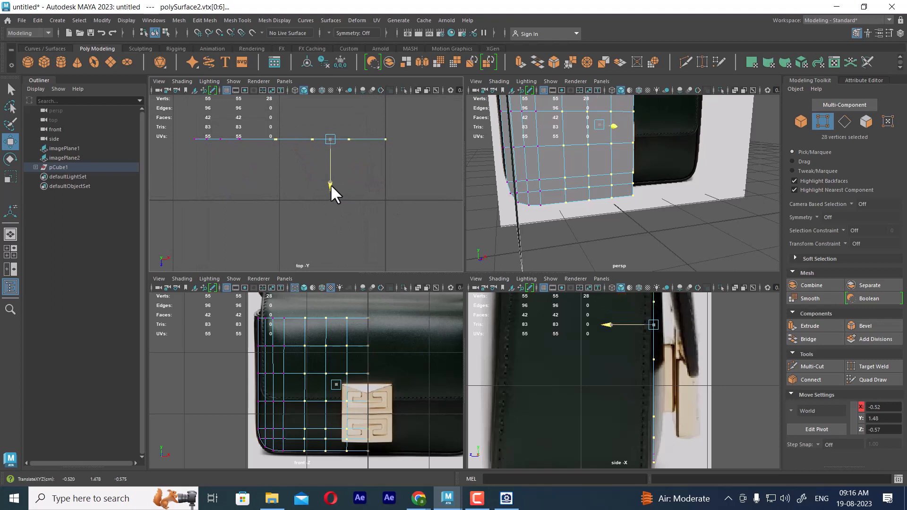
{"action": "left_click_drag", "start_coordinate": [331, 184], "coordinate": [331, 186]}
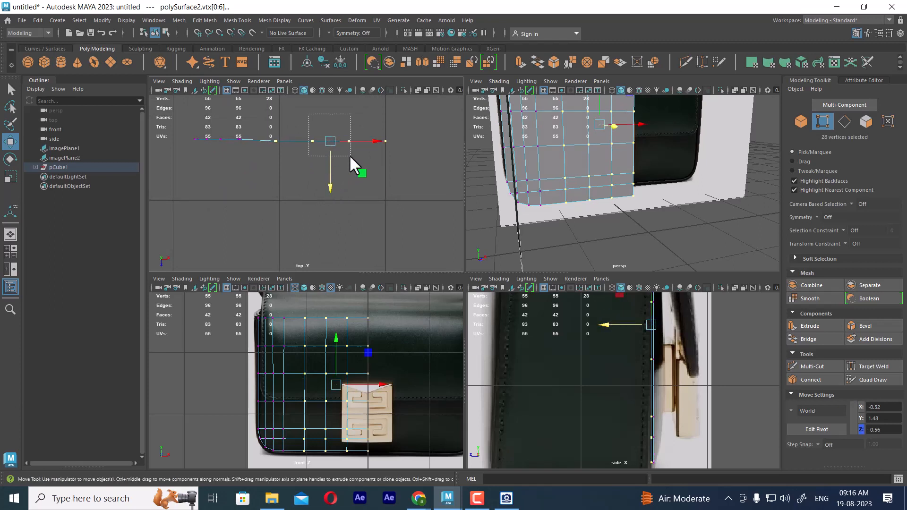
{"action": "left_click_drag", "start_coordinate": [307, 135], "coordinate": [383, 195]}
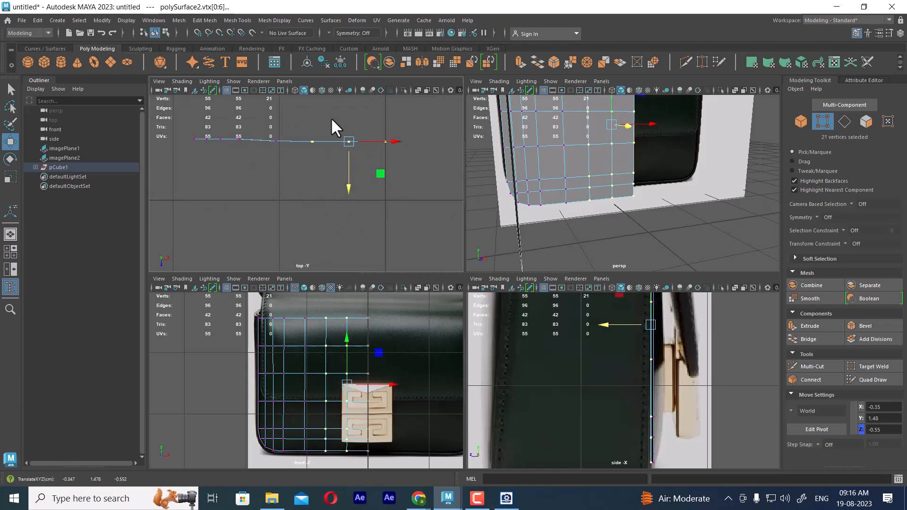
{"action": "left_click_drag", "start_coordinate": [331, 121], "coordinate": [404, 191]}
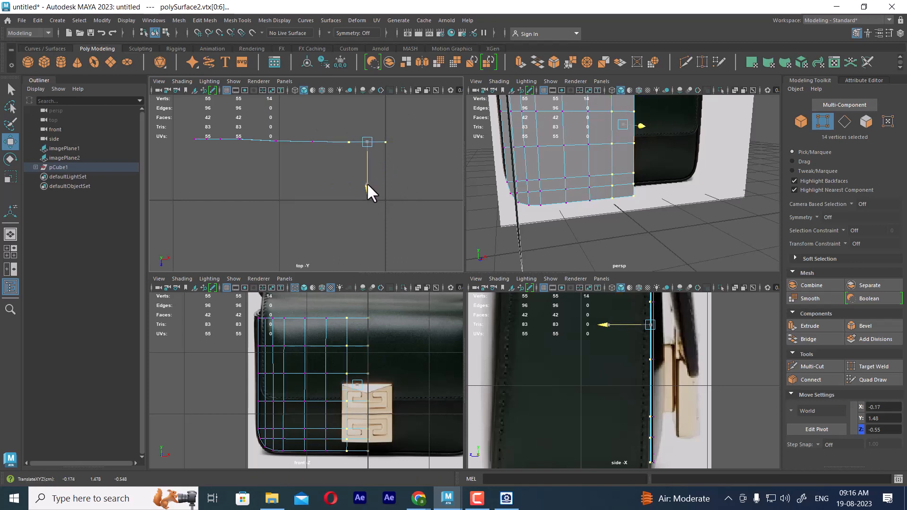
Rotate the vertices of the half panel's outer four columns slightly about the vertical axis, following the panel's bow
{"action": "middle_click_drag", "start_coordinate": [228, 161], "coordinate": [292, 197], "text": "alt"}
{"action": "left_click_drag", "start_coordinate": [236, 136], "coordinate": [324, 209]}
{"action": "scroll", "coordinate": [302, 203], "scroll_direction": "up", "scroll_amount": 2}
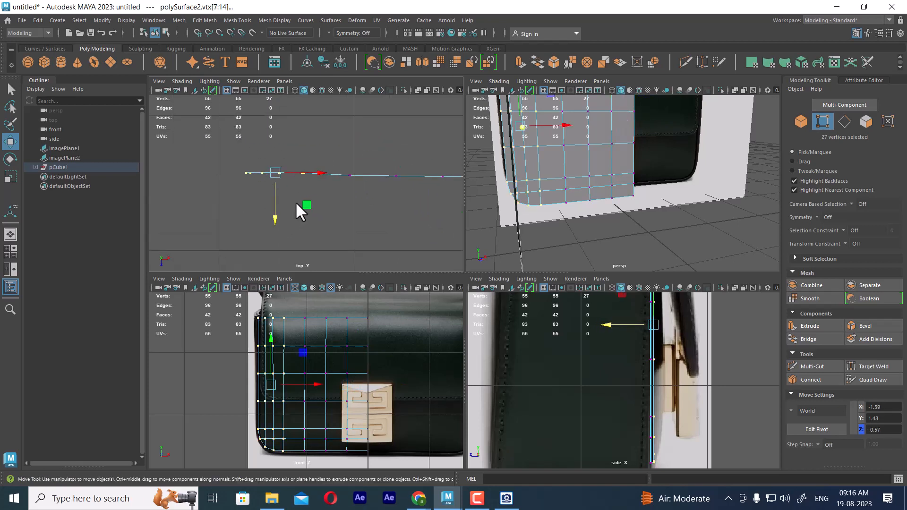
{"action": "key", "text": "e"}
{"action": "left_click", "coordinate": [309, 147]}
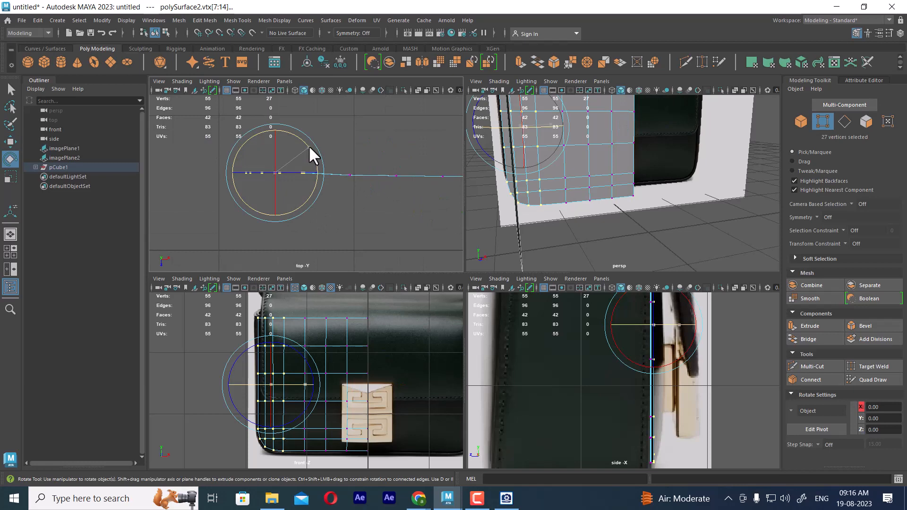
{"action": "key", "text": "w"}
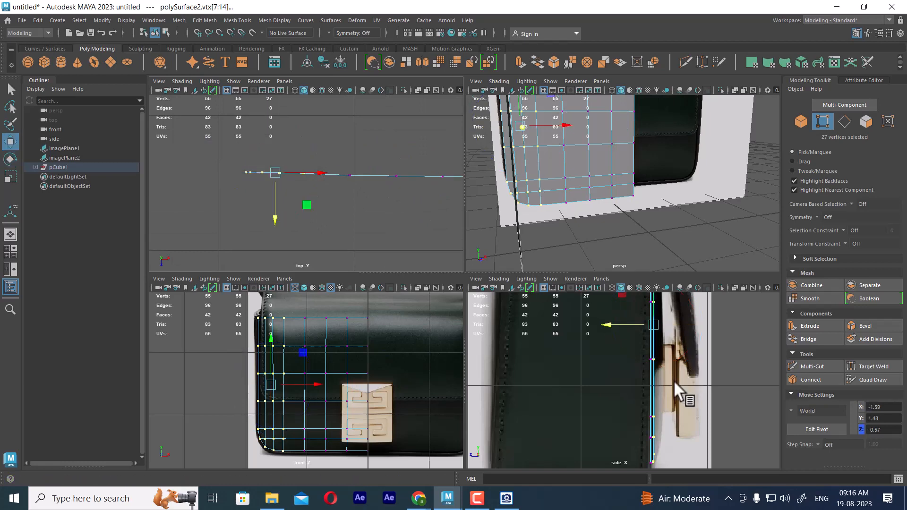
Return to object selection, hide everything except the half panel, and examine its curvature from several angles
{"action": "key", "text": "F8"}
{"action": "left_click_drag", "start_coordinate": [663, 213], "coordinate": [603, 226], "text": "alt"}
{"action": "key", "text": "alt+h"}
{"action": "left_click_drag", "start_coordinate": [597, 183], "coordinate": [684, 204], "text": "alt"}
{"action": "left_click", "coordinate": [683, 262]}
{"action": "left_click_drag", "start_coordinate": [680, 376], "coordinate": [643, 400]}
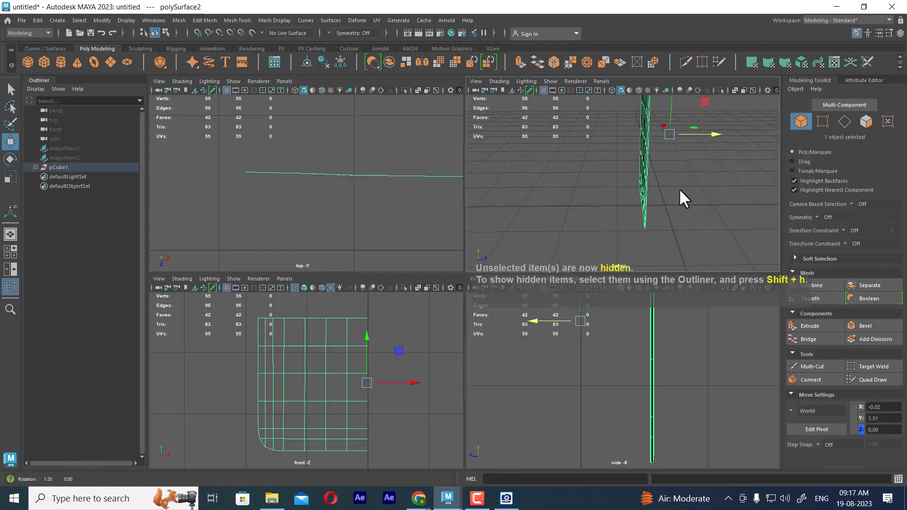
{"action": "mouse_move", "coordinate": [679, 189]}
{"action": "left_mouse_down", "text": "alt"}
{"action": "mouse_move", "coordinate": [594, 174]}
{"action": "mouse_move", "coordinate": [579, 108]}
{"action": "mouse_move", "coordinate": [627, 186]}
{"action": "mouse_move", "coordinate": [619, 227]}
{"action": "mouse_move", "coordinate": [639, 220]}
{"action": "left_mouse_up", "text": "alt"}
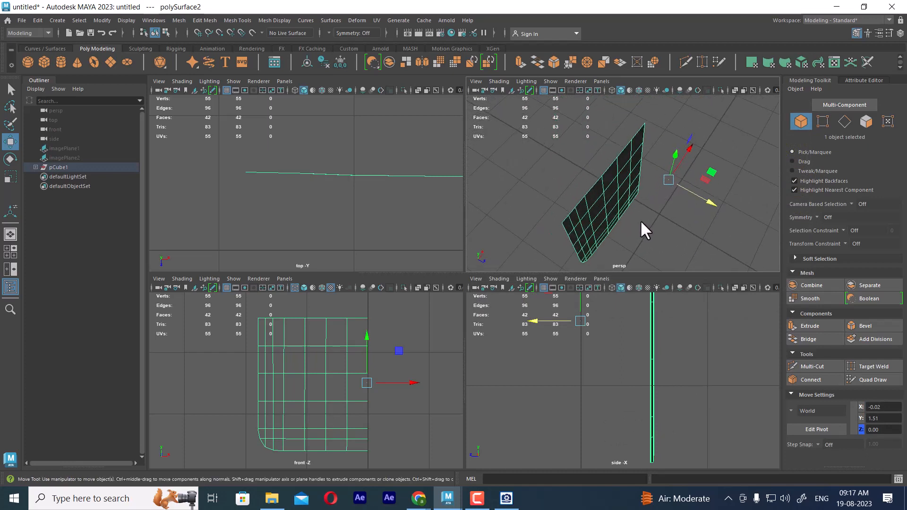
{"action": "middle_click_drag", "start_coordinate": [684, 375], "coordinate": [668, 402], "text": "alt"}
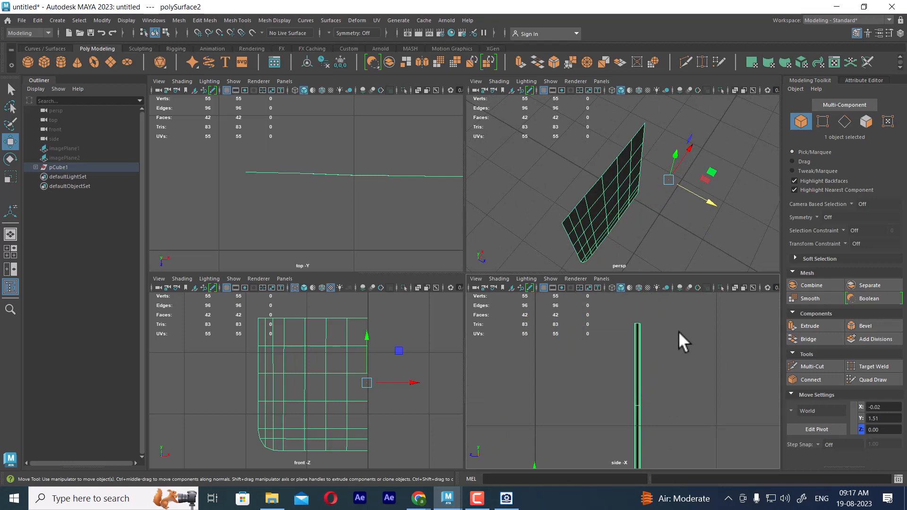
{"action": "middle_click_drag", "start_coordinate": [679, 331], "coordinate": [680, 319], "text": "alt"}
Move all half panel vertices below the top row to about Z -0.60 in the side view
{"action": "right_click_drag", "start_coordinate": [683, 222], "coordinate": [631, 198]}
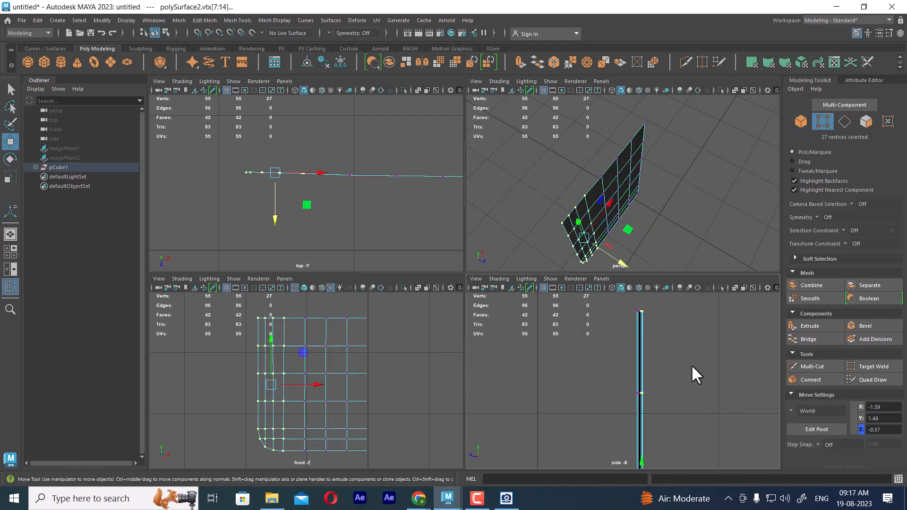
{"action": "middle_click_drag", "start_coordinate": [675, 386], "coordinate": [653, 303], "text": "alt"}
{"action": "scroll", "coordinate": [668, 399], "scroll_direction": "down", "scroll_amount": 8}
{"action": "scroll", "coordinate": [657, 435], "scroll_direction": "up", "scroll_amount": 2}
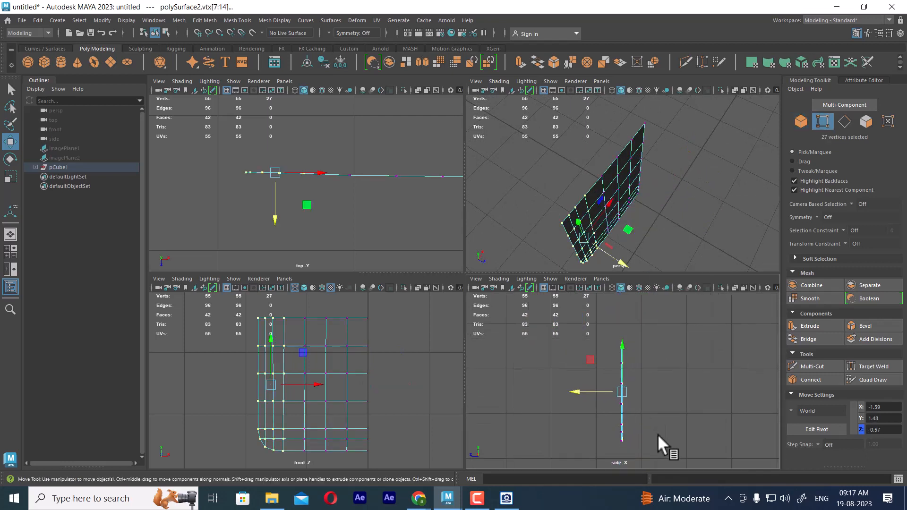
{"action": "left_click_drag", "start_coordinate": [651, 356], "coordinate": [587, 462]}
{"action": "scroll", "coordinate": [676, 433], "scroll_direction": "up", "scroll_amount": 3}
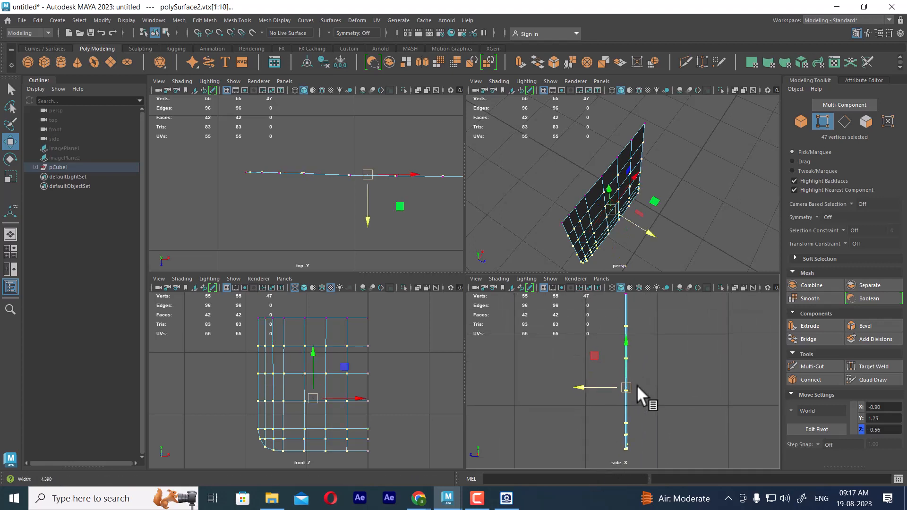
{"action": "middle_click_drag", "start_coordinate": [584, 389], "coordinate": [588, 396], "text": "alt"}
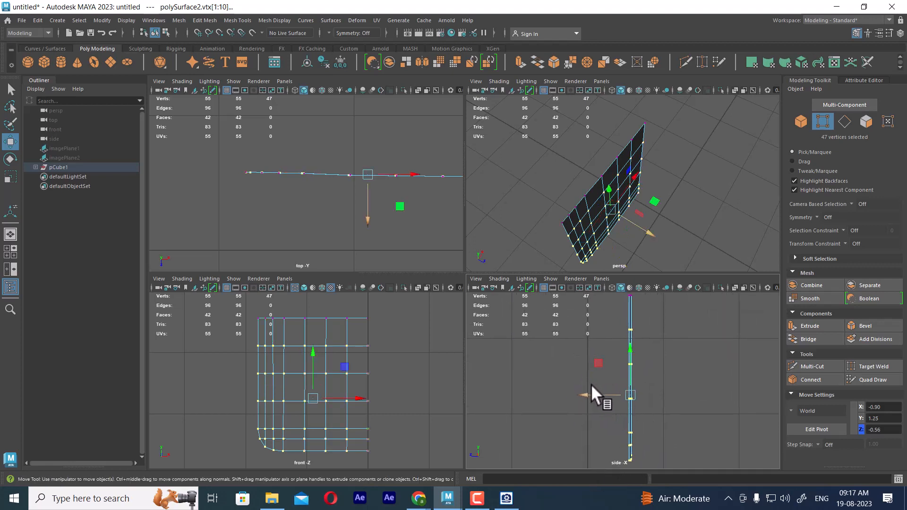
{"action": "left_click_drag", "start_coordinate": [585, 395], "coordinate": [588, 395]}
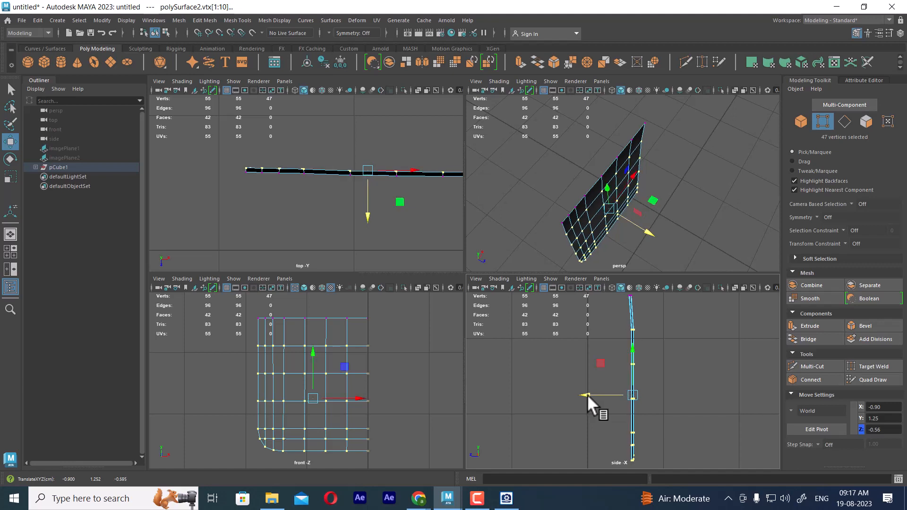
Move the vertices below the half panel's second row to about Z -0.61, and those below its third row to about Z -0.60
{"action": "left_click_drag", "start_coordinate": [659, 326], "coordinate": [617, 345], "text": "ctrl"}
{"action": "left_click_drag", "start_coordinate": [589, 411], "coordinate": [591, 410]}
{"action": "middle_click_drag", "start_coordinate": [643, 394], "coordinate": [645, 351], "text": "alt"}
{"action": "right_click_drag", "start_coordinate": [646, 352], "coordinate": [671, 348], "text": "alt"}
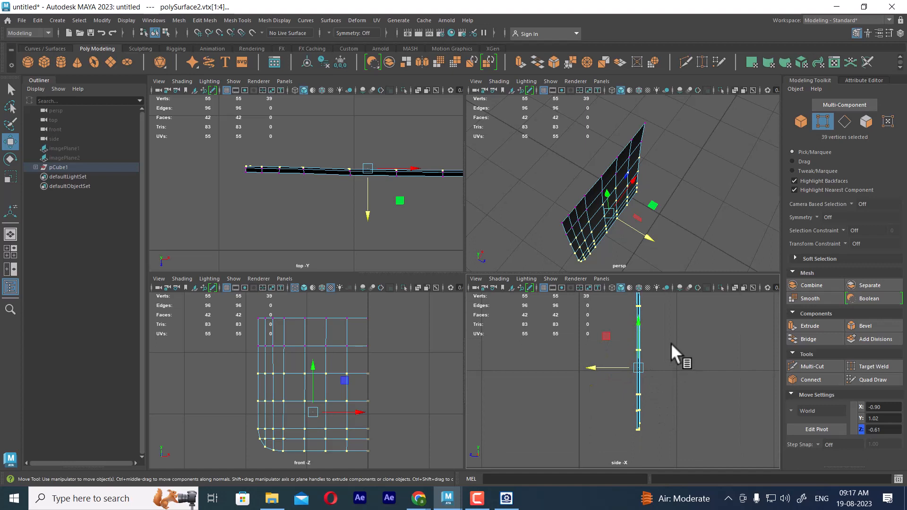
{"action": "middle_click_drag", "start_coordinate": [662, 355], "coordinate": [664, 402], "text": "alt"}
{"action": "left_click_drag", "start_coordinate": [659, 336], "coordinate": [619, 368], "text": "ctrl"}
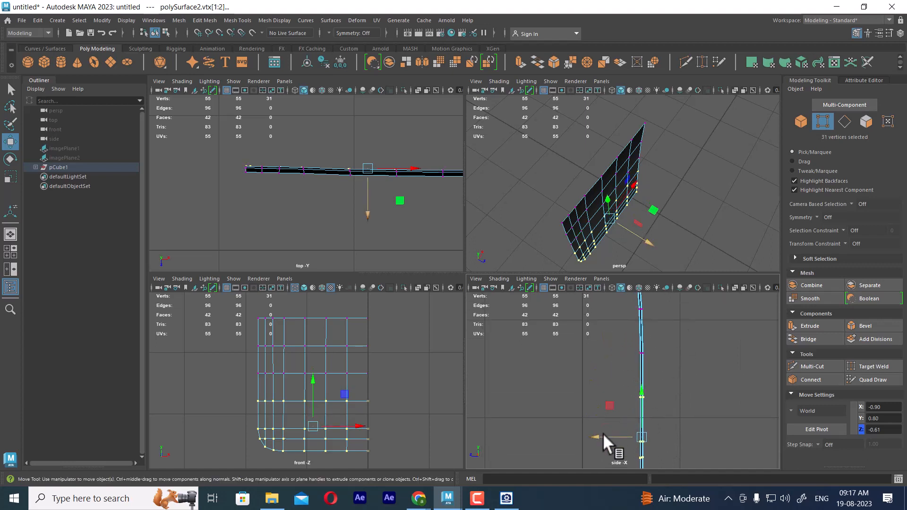
{"action": "left_click_drag", "start_coordinate": [598, 436], "coordinate": [596, 436]}
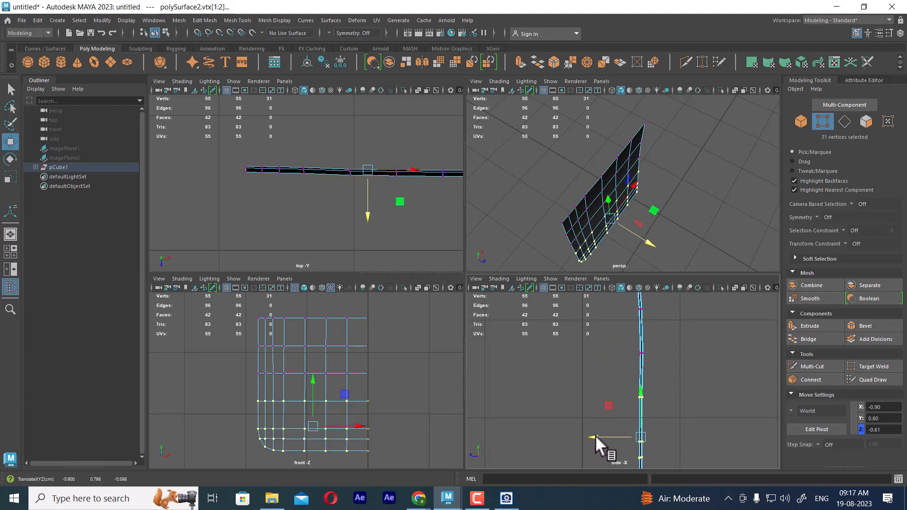
Rotate the half panel's bottom three vertex rows slightly about the X axis and move them to about Z -0.57
{"action": "middle_click_drag", "start_coordinate": [690, 402], "coordinate": [702, 337], "text": "alt"}
{"action": "left_click_drag", "start_coordinate": [695, 355], "coordinate": [623, 431], "text": "ctrl"}
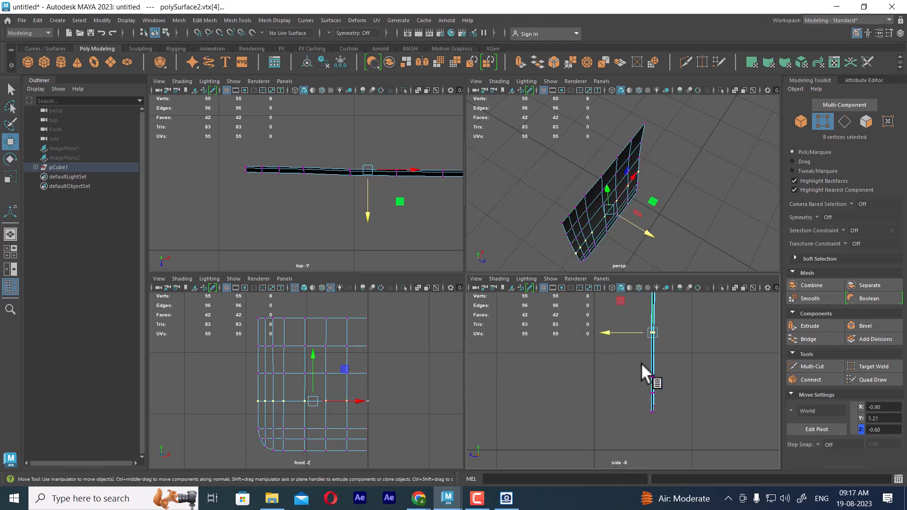
{"action": "left_click_drag", "start_coordinate": [671, 378], "coordinate": [606, 452]}
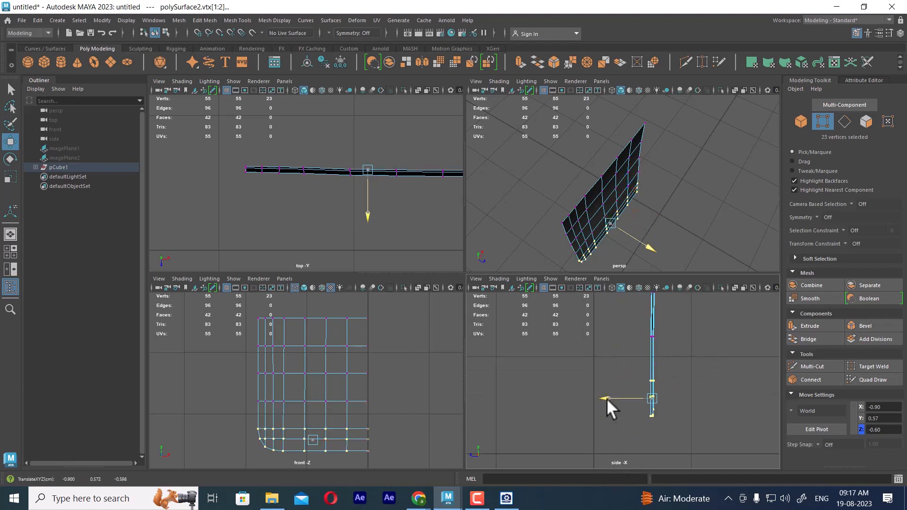
{"action": "key", "text": "e"}
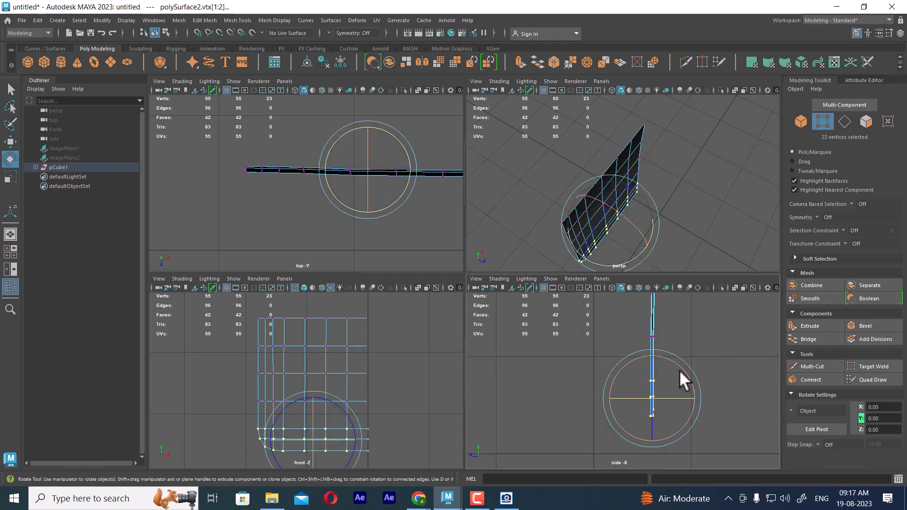
{"action": "key", "text": "w"}
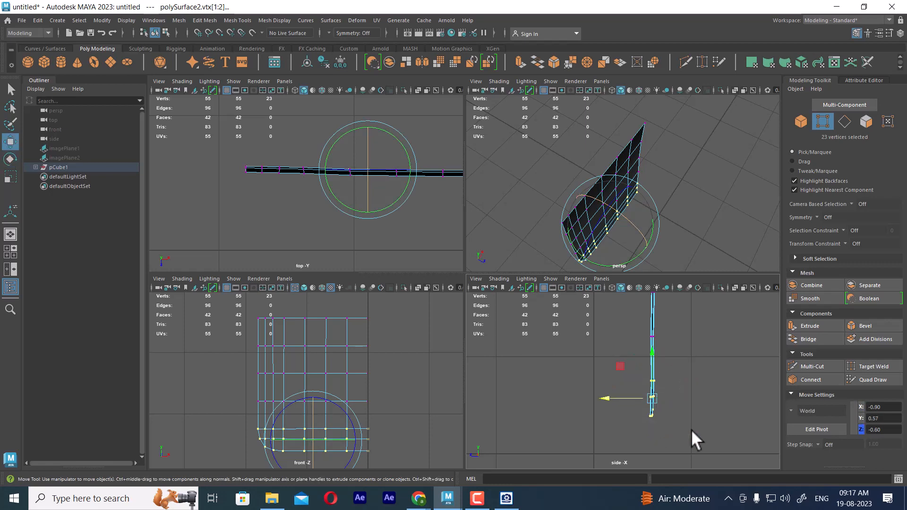
{"action": "scroll", "coordinate": [631, 428], "scroll_direction": "up", "scroll_amount": 1}
{"action": "left_click_drag", "start_coordinate": [613, 399], "coordinate": [610, 398]}
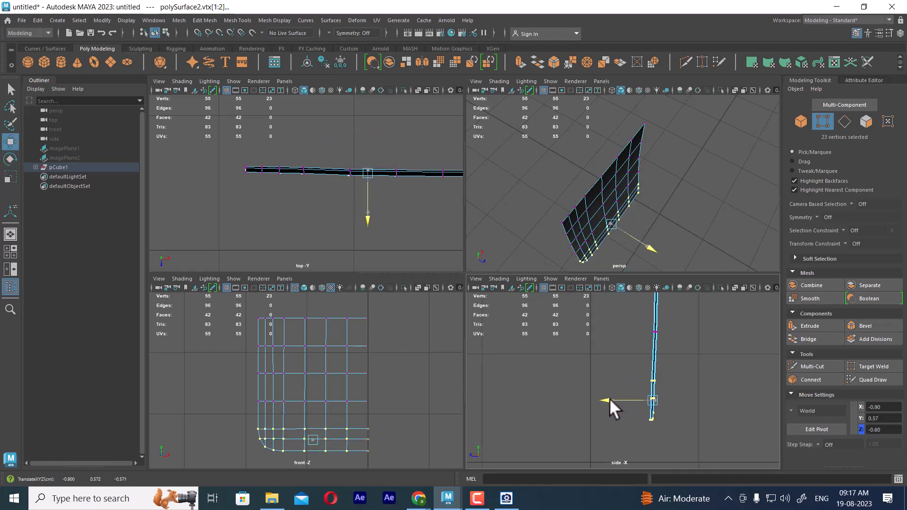
Return to object selection, reselect the half panel, and select a single face in its lower middle area
{"action": "key", "text": "F8"}
{"action": "left_click_drag", "start_coordinate": [604, 189], "coordinate": [652, 246], "text": "alt"}
{"action": "left_click", "coordinate": [681, 204]}
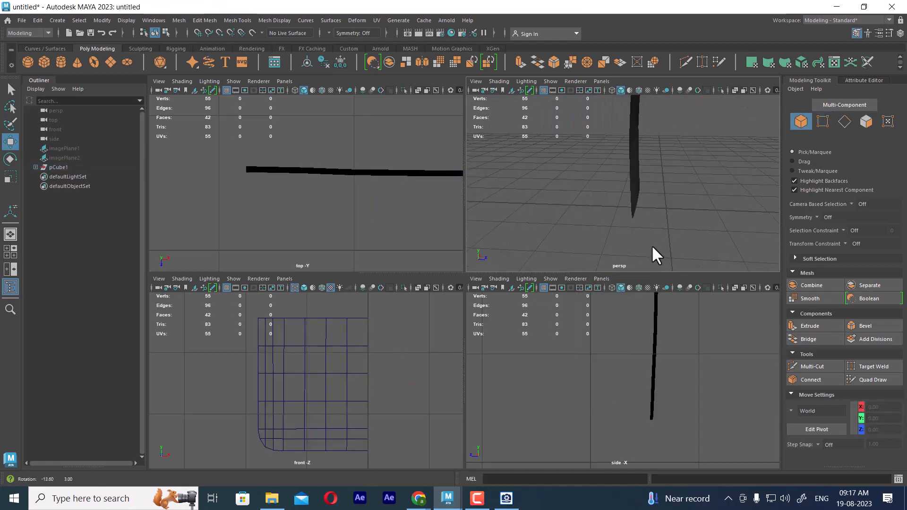
{"action": "left_click", "coordinate": [631, 174]}
{"action": "left_click_drag", "start_coordinate": [649, 196], "coordinate": [752, 202], "text": "alt"}
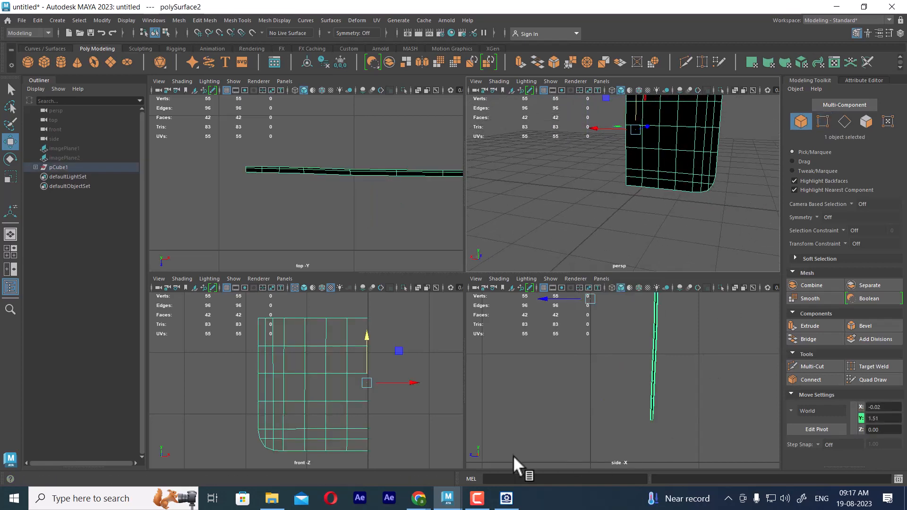
{"action": "right_click_drag", "start_coordinate": [289, 218], "coordinate": [302, 246]}
{"action": "left_click", "coordinate": [307, 415]}
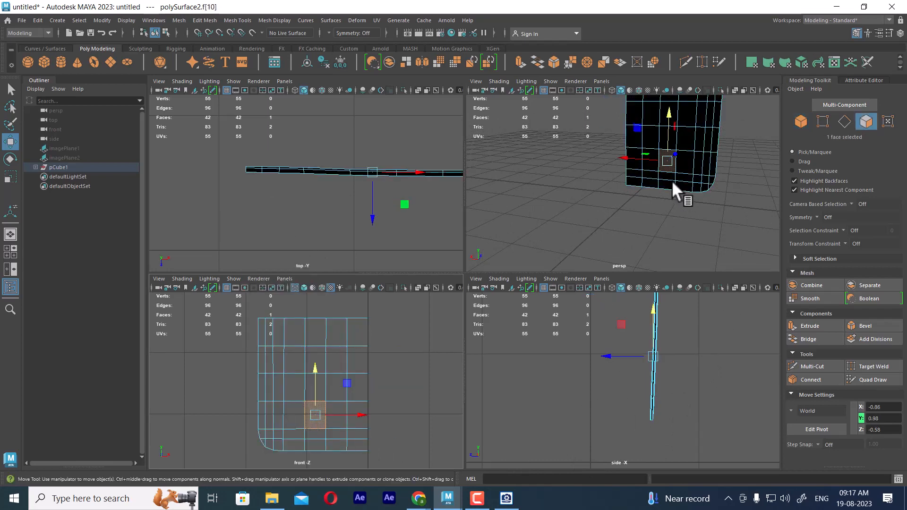
Switch to edge selection on the half panel and select its outer side and bottom border edges, including the rounded corner
{"action": "left_click_drag", "start_coordinate": [672, 181], "coordinate": [547, 255], "text": "alt"}
{"action": "key", "text": "space"}
{"action": "scroll", "coordinate": [559, 231], "scroll_direction": "down", "scroll_amount": 3}
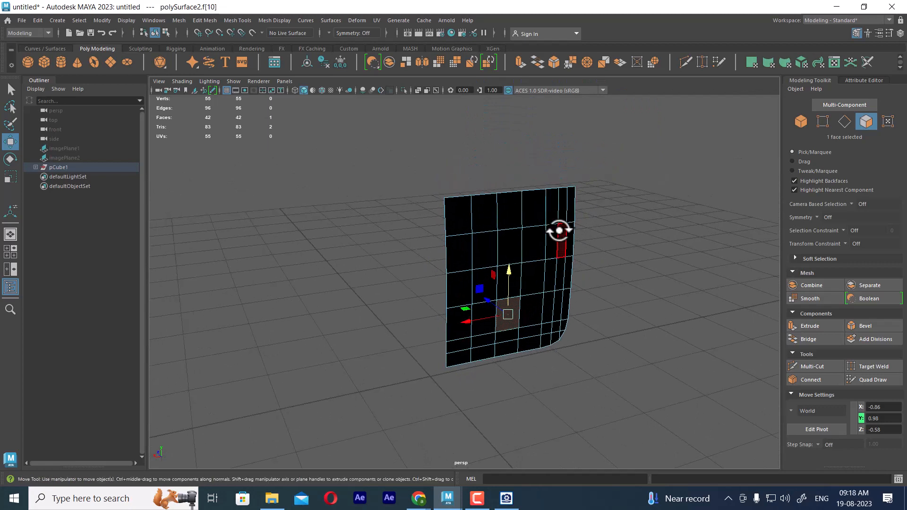
{"action": "key", "text": "space"}
{"action": "scroll", "coordinate": [385, 202], "scroll_direction": "down", "scroll_amount": 8}
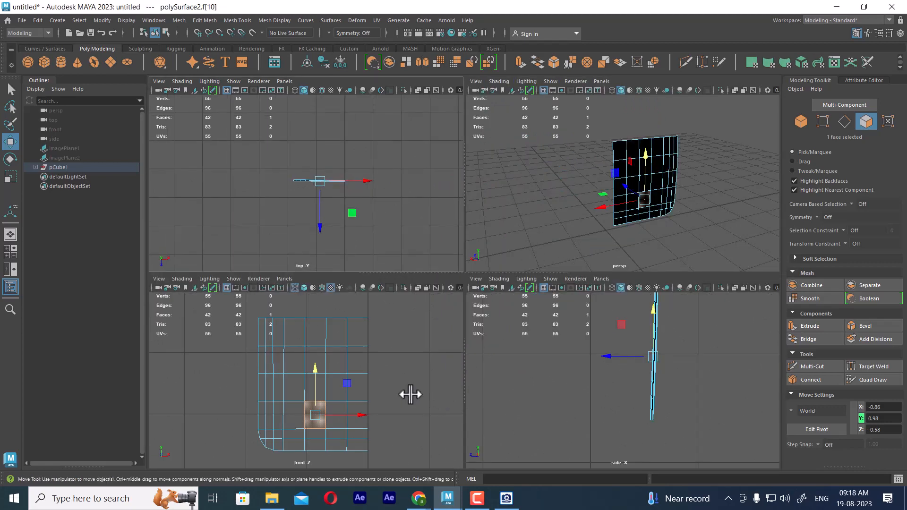
{"action": "right_click_drag", "start_coordinate": [306, 349], "coordinate": [306, 327]}
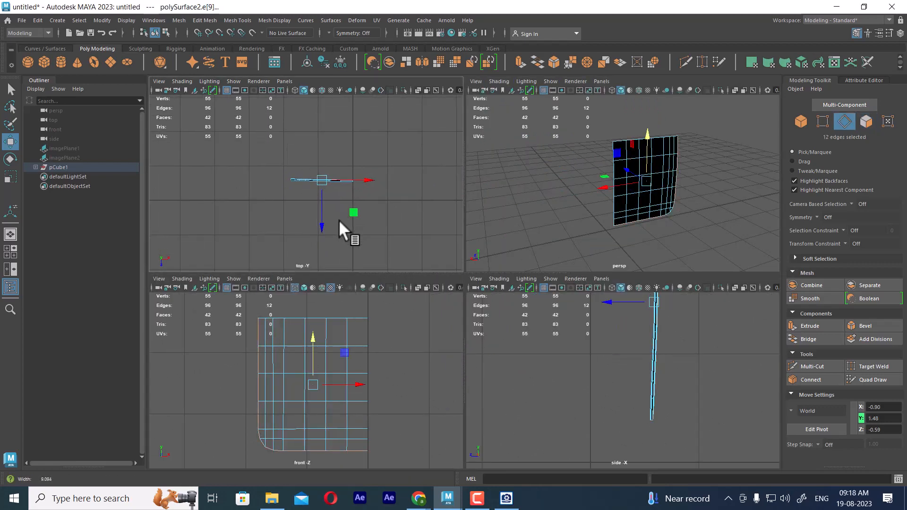
Try extruding the selected border edges along Z to about -0.93, and undo the extrusion
{"action": "left_click_drag", "start_coordinate": [319, 224], "coordinate": [319, 212], "text": "shift"}
{"action": "left_click_drag", "start_coordinate": [676, 236], "coordinate": [673, 177], "text": "alt"}
{"action": "right_click_drag", "start_coordinate": [673, 178], "coordinate": [679, 239], "text": "alt"}
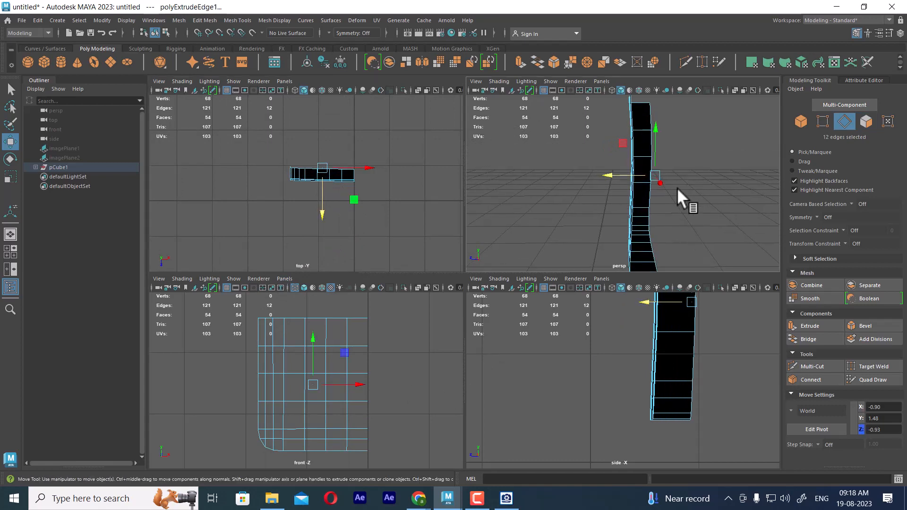
{"action": "mouse_move", "coordinate": [676, 197]}
{"action": "left_mouse_down", "text": "alt"}
{"action": "mouse_move", "coordinate": [709, 200]}
{"action": "mouse_move", "coordinate": [681, 204]}
{"action": "left_mouse_up", "text": "alt"}
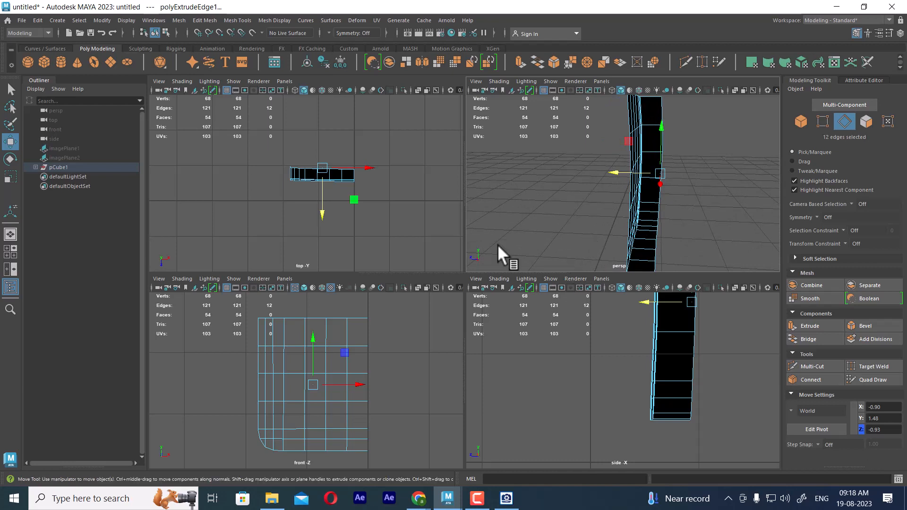
{"action": "key", "text": "ctrl+z"}
{"action": "key", "text": "ctrl+z"}
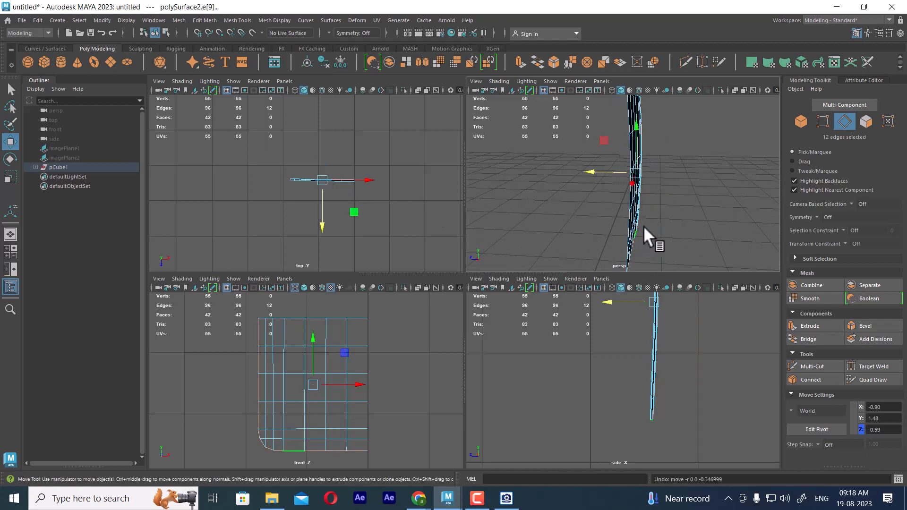
Extrude the half panel's side and bottom border edges in the positive Z direction to about Z -0.39
{"action": "left_click_drag", "start_coordinate": [592, 169], "coordinate": [579, 169], "text": "shift"}
{"action": "middle_click_drag", "start_coordinate": [701, 370], "coordinate": [684, 435], "text": "alt"}
{"action": "scroll", "coordinate": [675, 399], "scroll_direction": "down", "scroll_amount": 3}
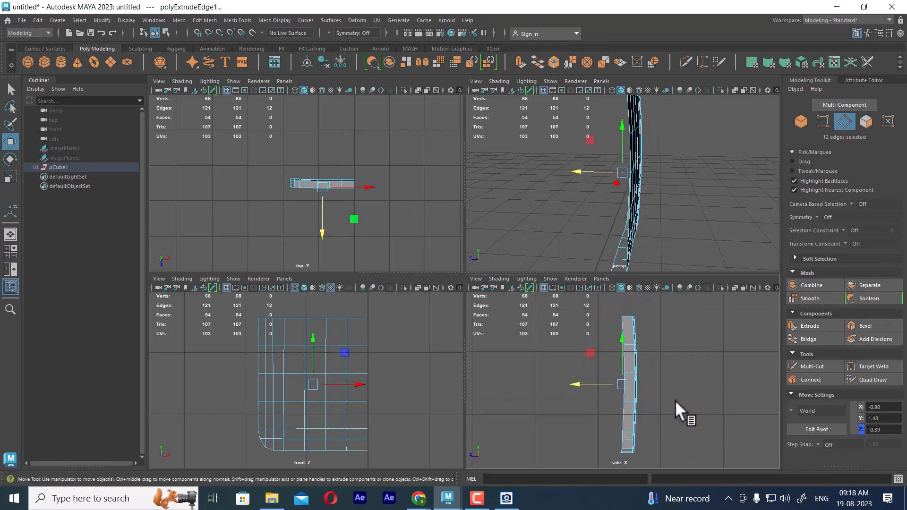
{"action": "middle_click_drag", "start_coordinate": [674, 399], "coordinate": [661, 366], "text": "alt"}
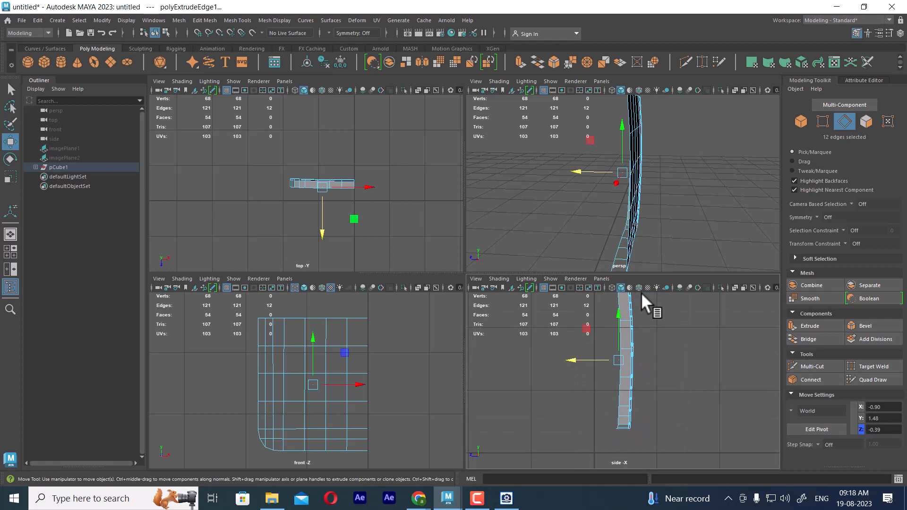
{"action": "left_click_drag", "start_coordinate": [615, 189], "coordinate": [779, 211], "text": "alt"}
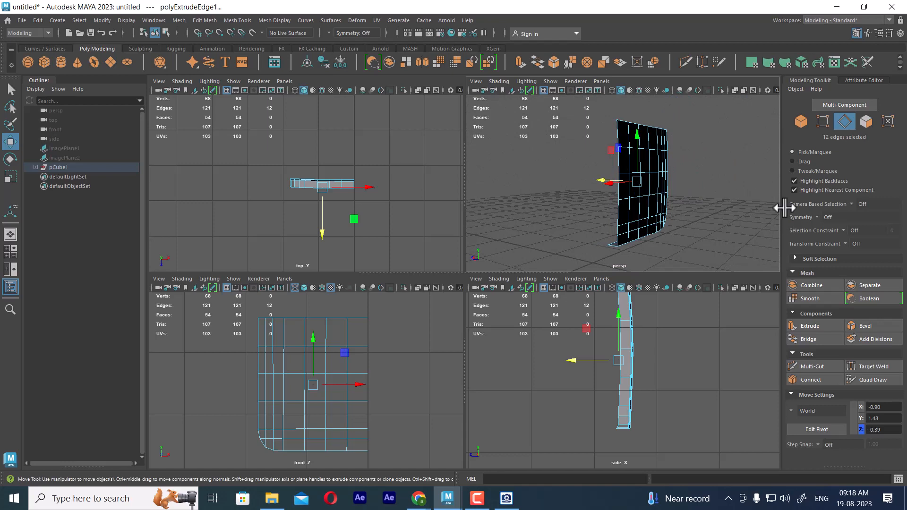
{"action": "middle_click_drag", "start_coordinate": [662, 378], "coordinate": [661, 393], "text": "alt"}
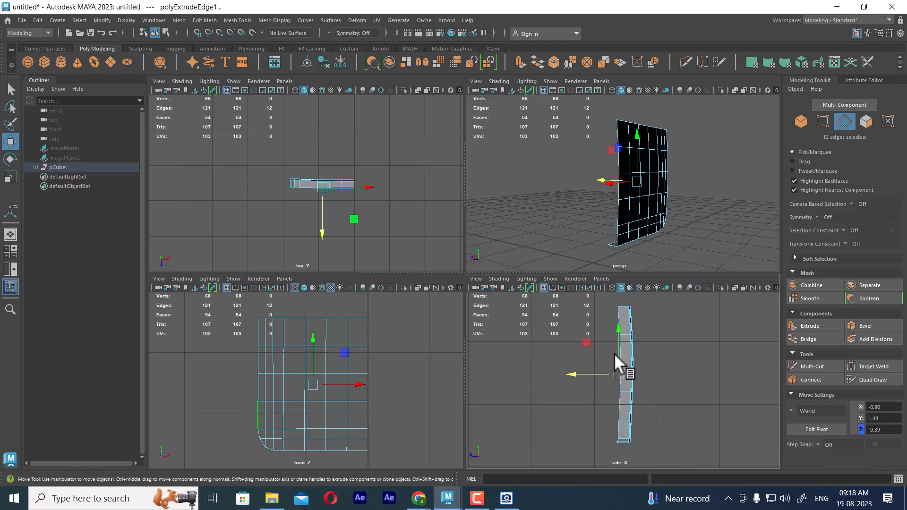
{"action": "left_click_drag", "start_coordinate": [683, 175], "coordinate": [768, 195], "text": "alt"}
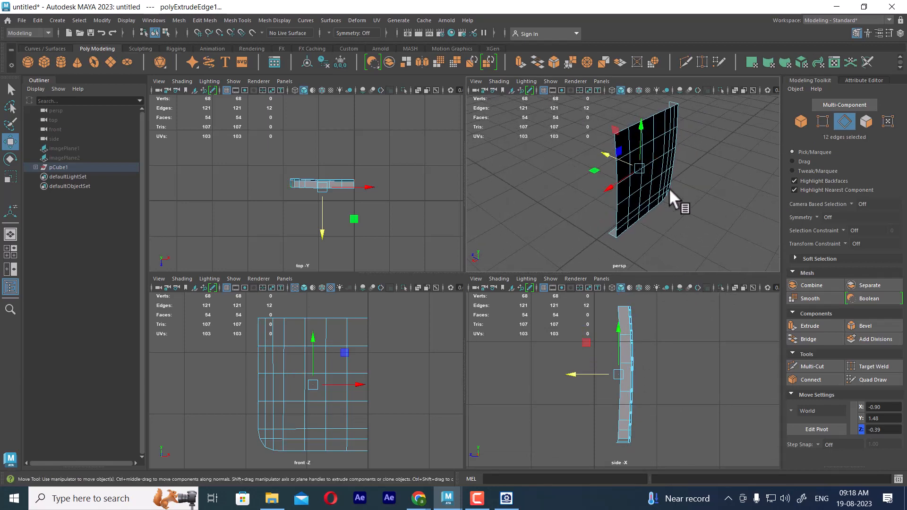
{"action": "left_click_drag", "start_coordinate": [619, 180], "coordinate": [641, 151], "text": "alt"}
{"action": "right_click_drag", "start_coordinate": [642, 151], "coordinate": [692, 196], "text": "alt"}
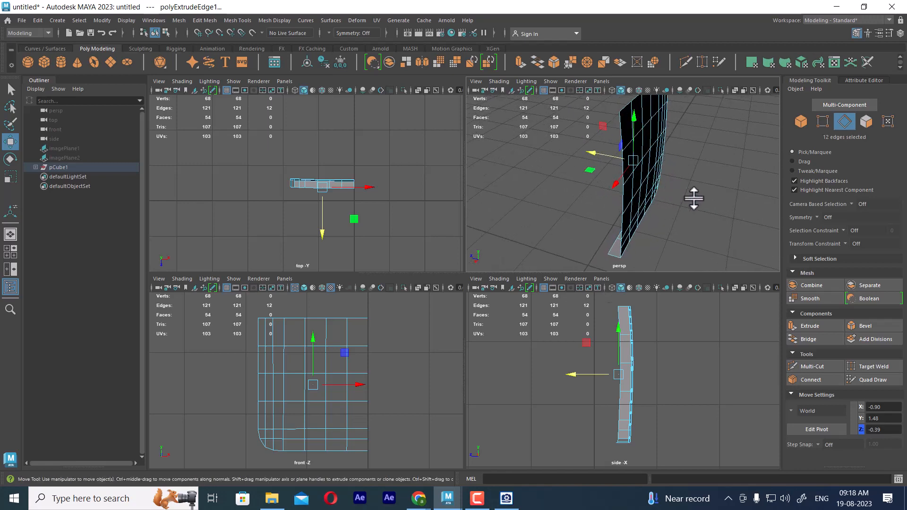
{"action": "left_click", "coordinate": [597, 154]}
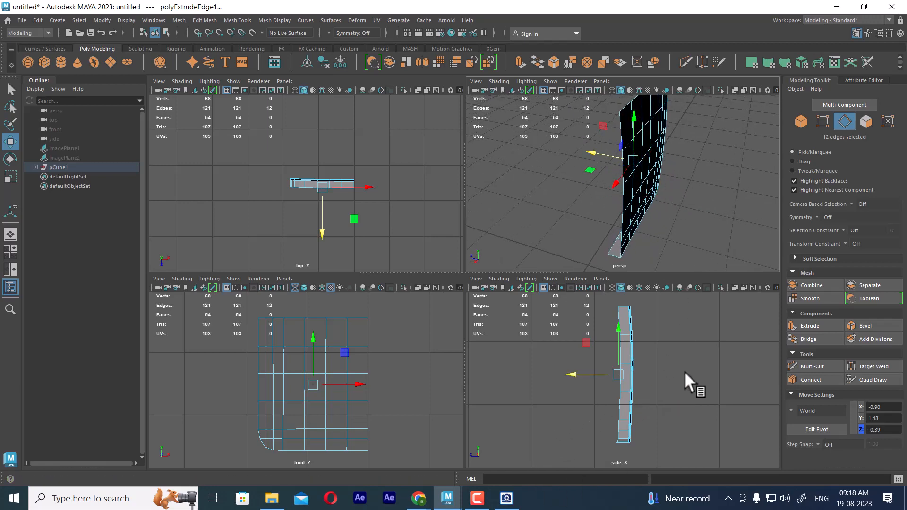
Show the hidden reference images and turn off the reference lock of layer1 in the Channel Box
{"action": "key", "text": "ctrl+shift+h"}
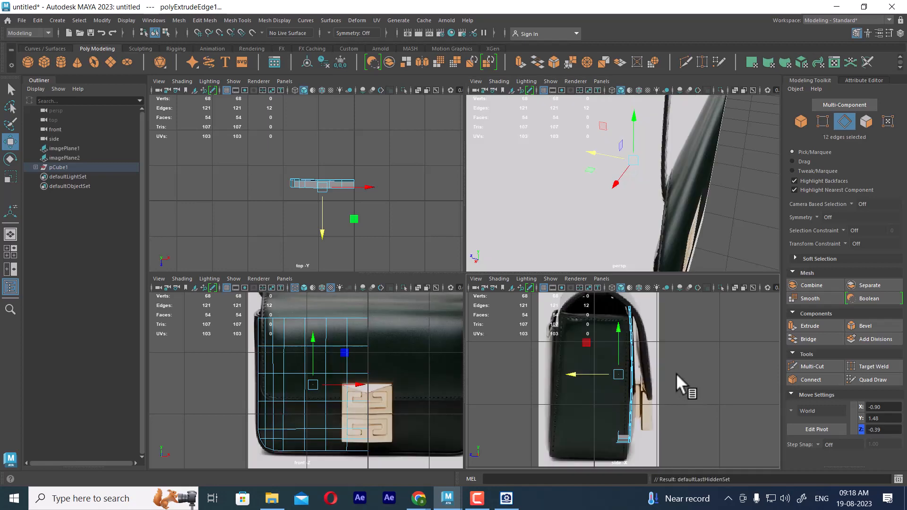
{"action": "left_click_drag", "start_coordinate": [694, 164], "coordinate": [685, 199], "text": "alt"}
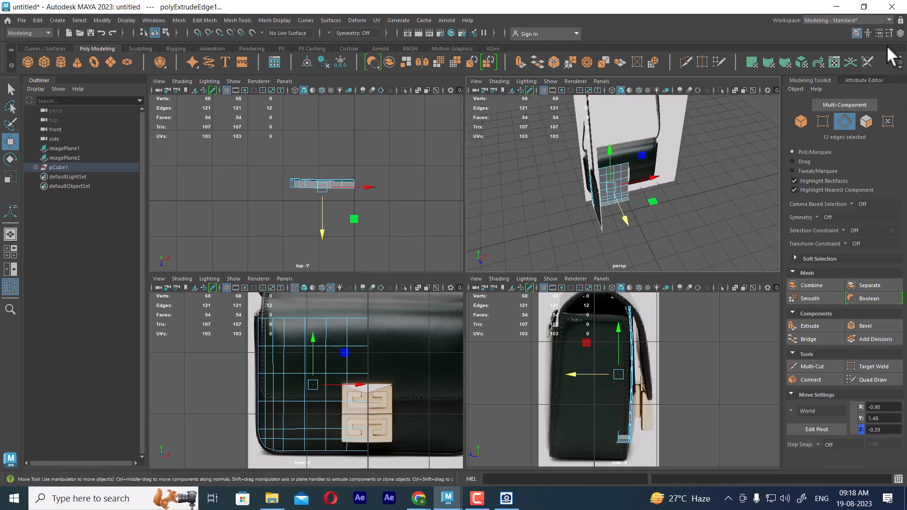
{"action": "left_click", "coordinate": [901, 33]}
{"action": "left_click_drag", "start_coordinate": [605, 161], "coordinate": [788, 96]}
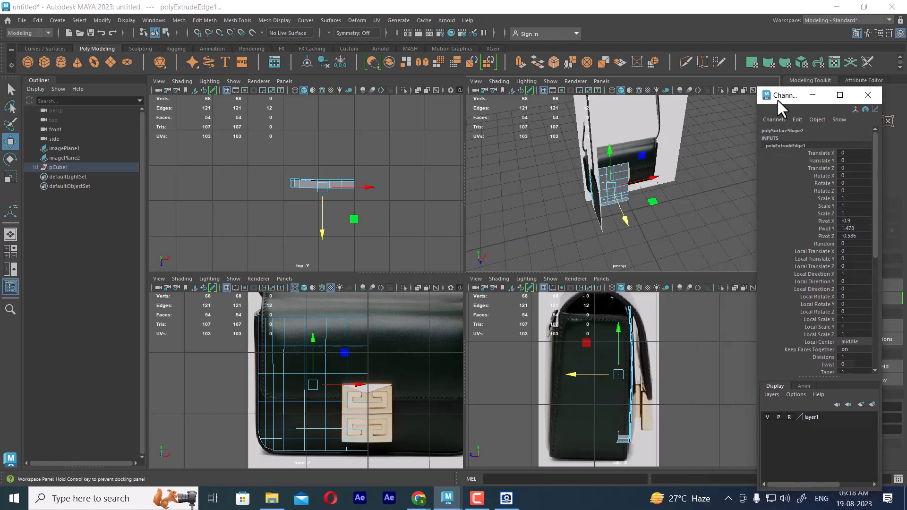
{"action": "scroll", "coordinate": [810, 333], "scroll_direction": "down", "scroll_amount": 3}
{"action": "left_click", "coordinate": [791, 409]}
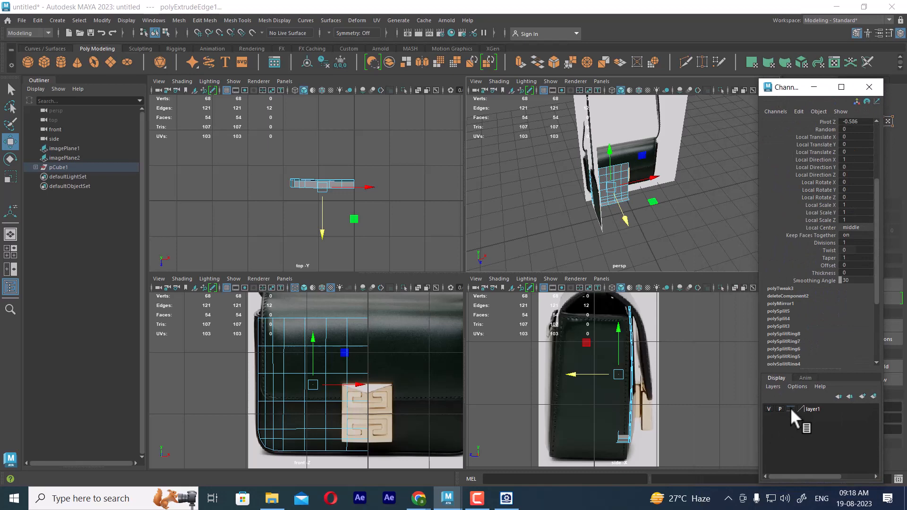
Return to object selection, clear the selection, and select the side-view reference image, imagePlane2
{"action": "left_click", "coordinate": [702, 112]}
{"action": "right_click_drag", "start_coordinate": [665, 141], "coordinate": [680, 144]}
{"action": "right_click_drag", "start_coordinate": [591, 199], "coordinate": [653, 181]}
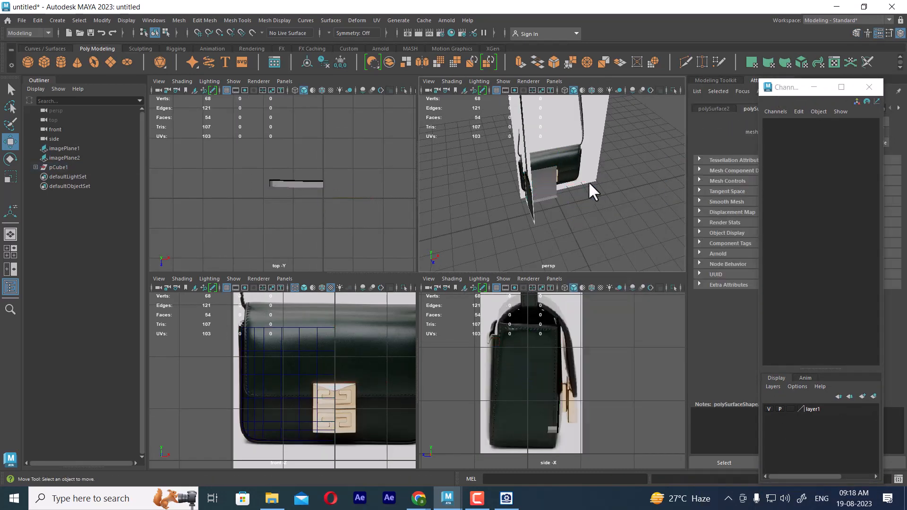
{"action": "left_click", "coordinate": [526, 159]}
{"action": "left_click_drag", "start_coordinate": [537, 135], "coordinate": [535, 188]}
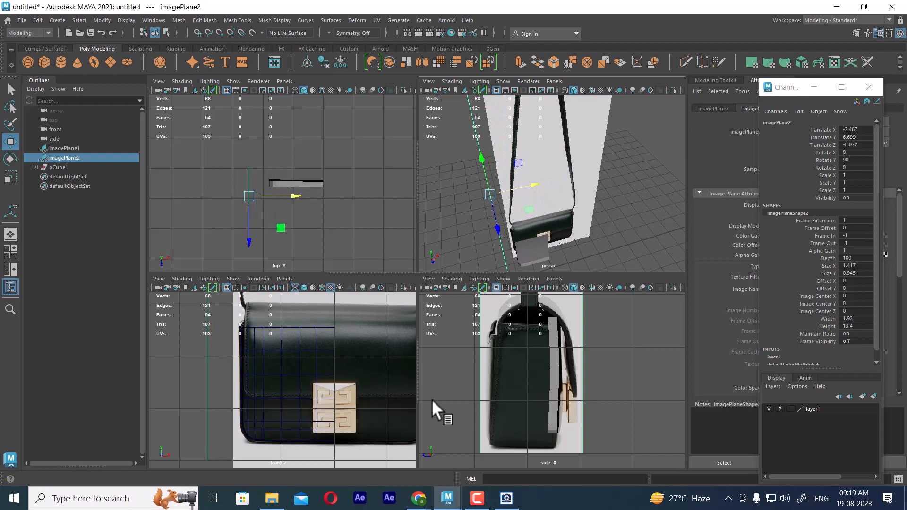
Raise the side reference image to about Translate Y 6.946 so the bag's bottom lines up with the panel
{"action": "middle_click_drag", "start_coordinate": [610, 406], "coordinate": [620, 385], "text": "alt"}
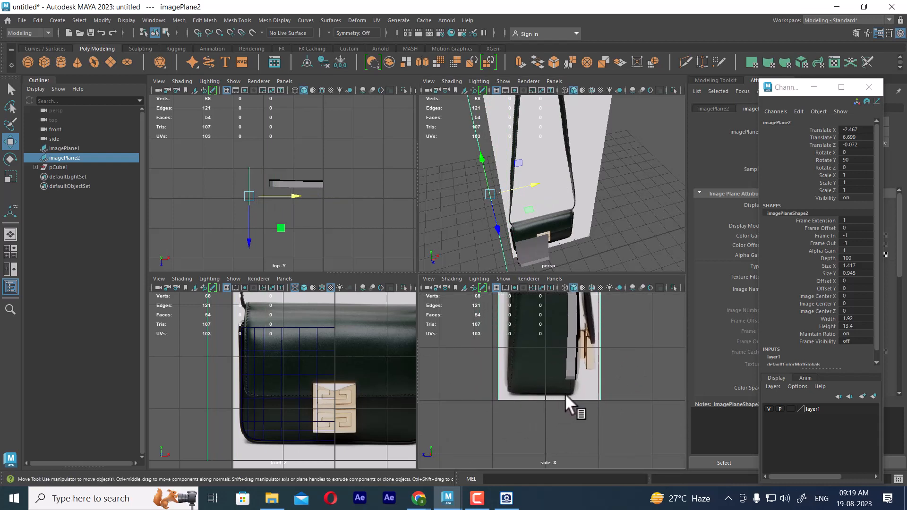
{"action": "scroll", "coordinate": [567, 411], "scroll_direction": "down", "scroll_amount": 4}
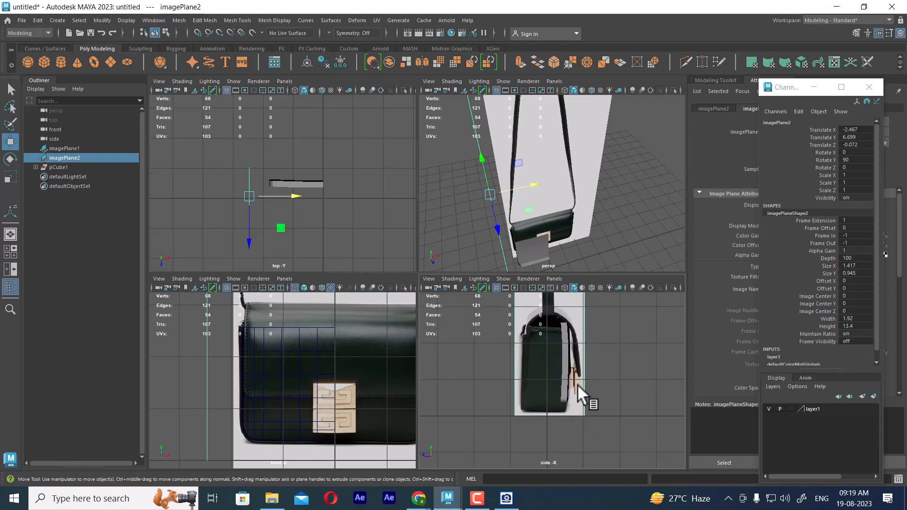
{"action": "key", "text": "space"}
{"action": "scroll", "coordinate": [495, 296], "scroll_direction": "down", "scroll_amount": 3}
{"action": "middle_click_drag", "start_coordinate": [495, 294], "coordinate": [509, 324], "text": "alt"}
{"action": "scroll", "coordinate": [464, 191], "scroll_direction": "up", "scroll_amount": 1}
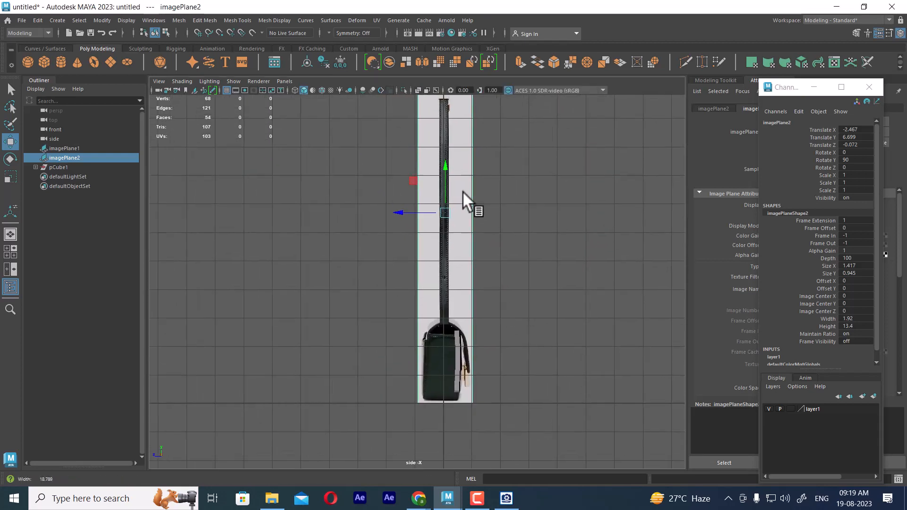
{"action": "left_click_drag", "start_coordinate": [444, 161], "coordinate": [443, 154]}
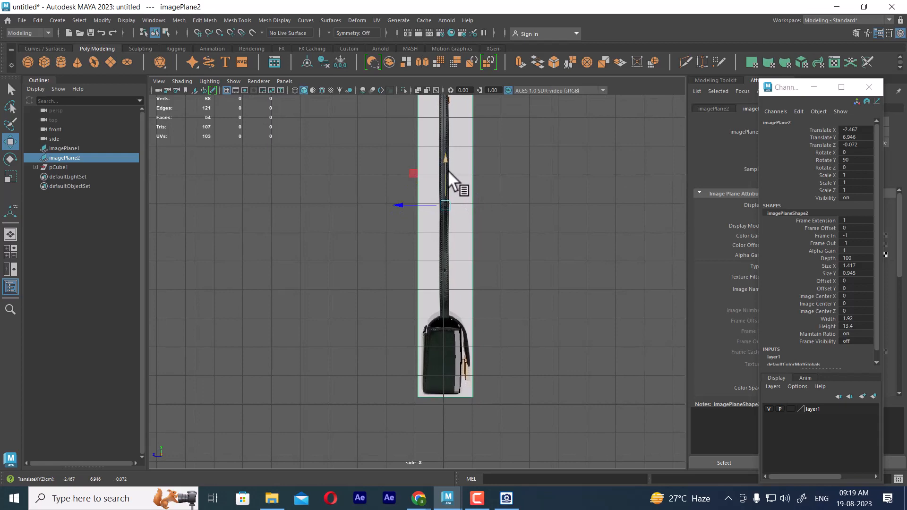
{"action": "scroll", "coordinate": [510, 368], "scroll_direction": "up", "scroll_amount": 5}
{"action": "middle_click_drag", "start_coordinate": [522, 323], "coordinate": [509, 241], "text": "alt"}
{"action": "scroll", "coordinate": [521, 284], "scroll_direction": "up", "scroll_amount": 1}
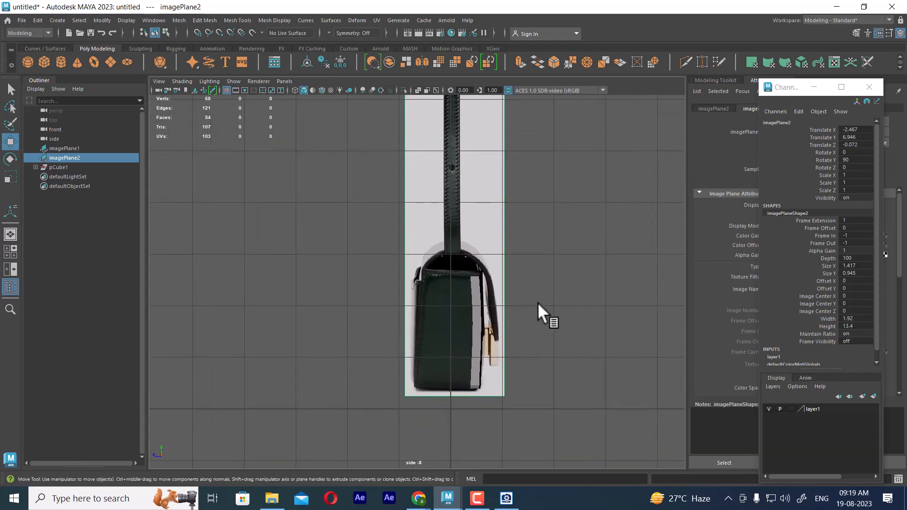
Reselect the half panel, set layer1 back to reference, and hide the layer
{"action": "key", "text": "space"}
{"action": "left_click_drag", "start_coordinate": [591, 228], "coordinate": [503, 158], "text": "alt"}
{"action": "left_click", "coordinate": [536, 191]}
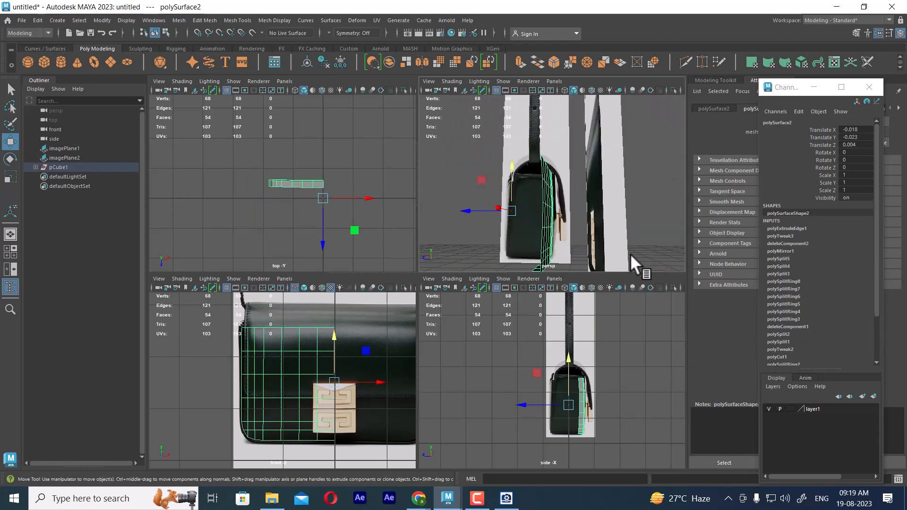
{"action": "left_click_drag", "start_coordinate": [623, 209], "coordinate": [685, 236], "text": "alt"}
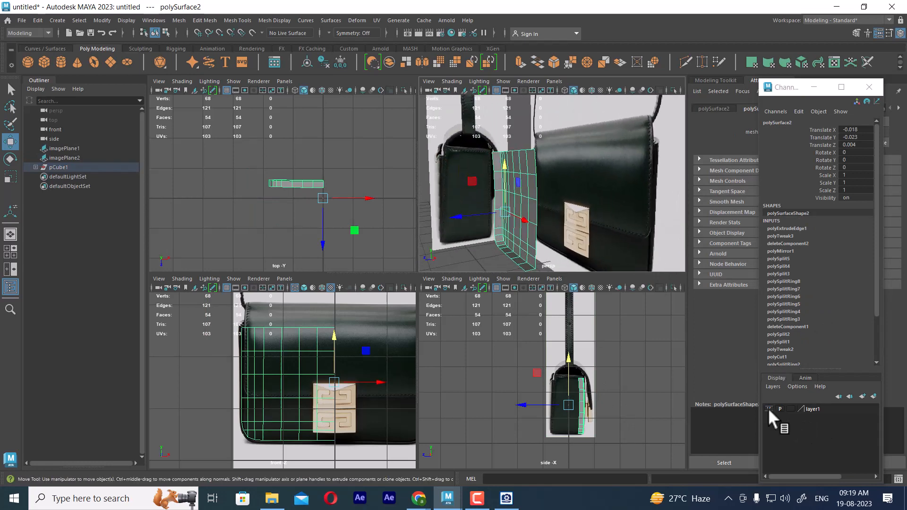
{"action": "left_click", "coordinate": [790, 409]}
{"action": "left_click", "coordinate": [790, 409]}
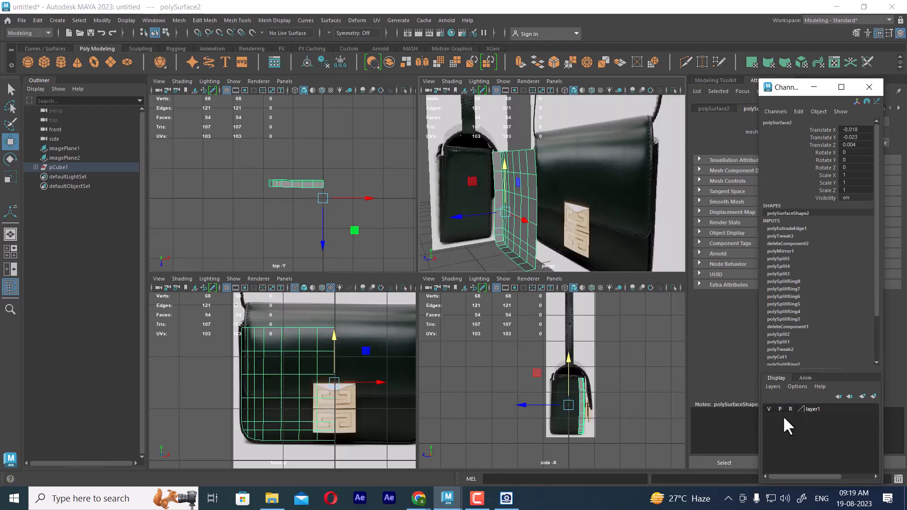
{"action": "left_click", "coordinate": [769, 409]}
Reverse the normals of all the half panel's faces and return to object selection with the panel selected
{"action": "right_click_drag", "start_coordinate": [516, 180], "coordinate": [516, 203]}
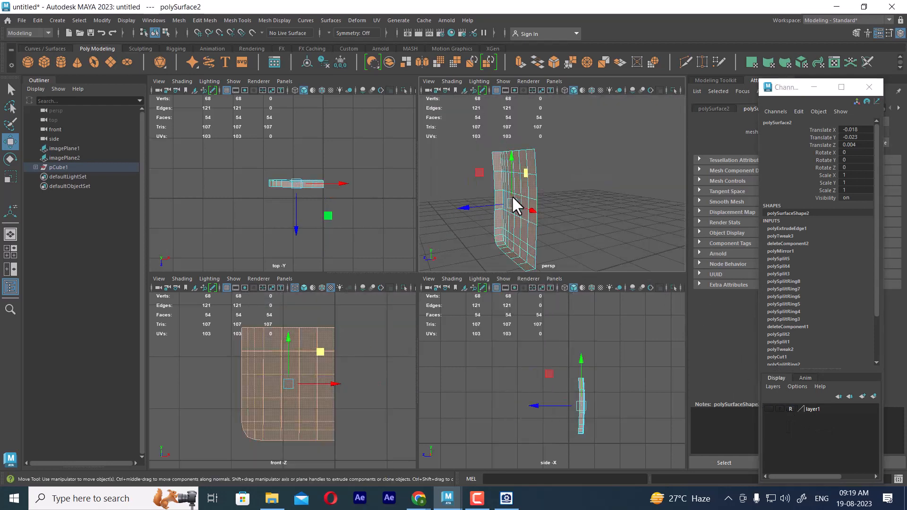
{"action": "left_click", "coordinate": [531, 161]}
{"action": "double_click", "coordinate": [531, 153]}
{"action": "right_click", "coordinate": [527, 154], "text": "shift"}
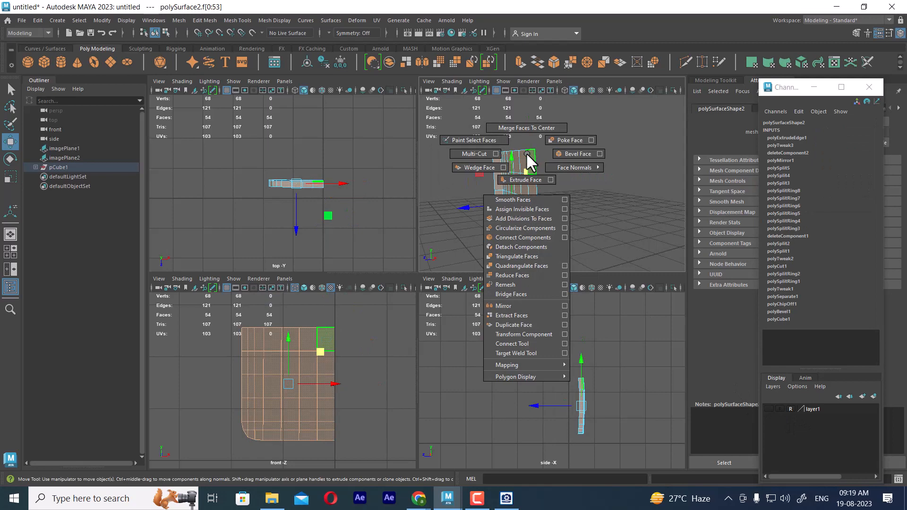
{"action": "mouse_move", "coordinate": [570, 168]}
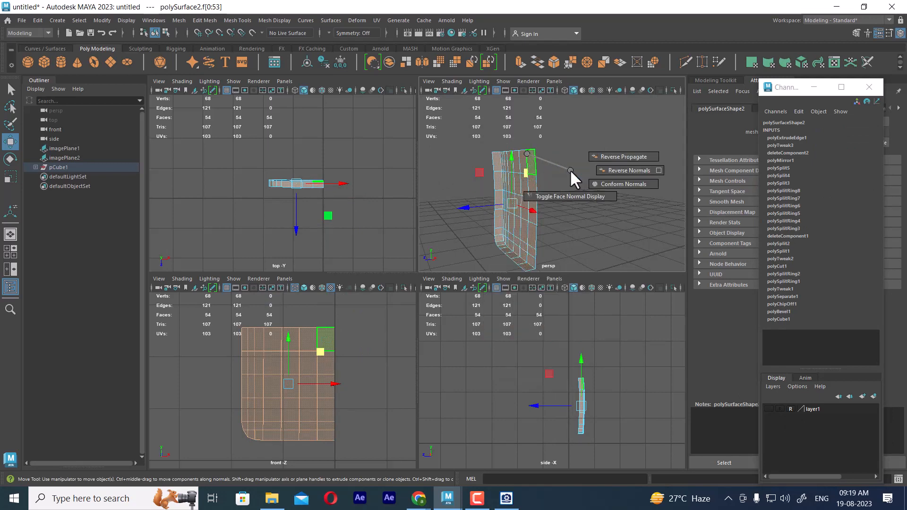
{"action": "left_click", "coordinate": [608, 152]}
{"action": "right_click_drag", "start_coordinate": [531, 166], "coordinate": [586, 142]}
{"action": "left_click", "coordinate": [604, 135]}
{"action": "left_click", "coordinate": [534, 183]}
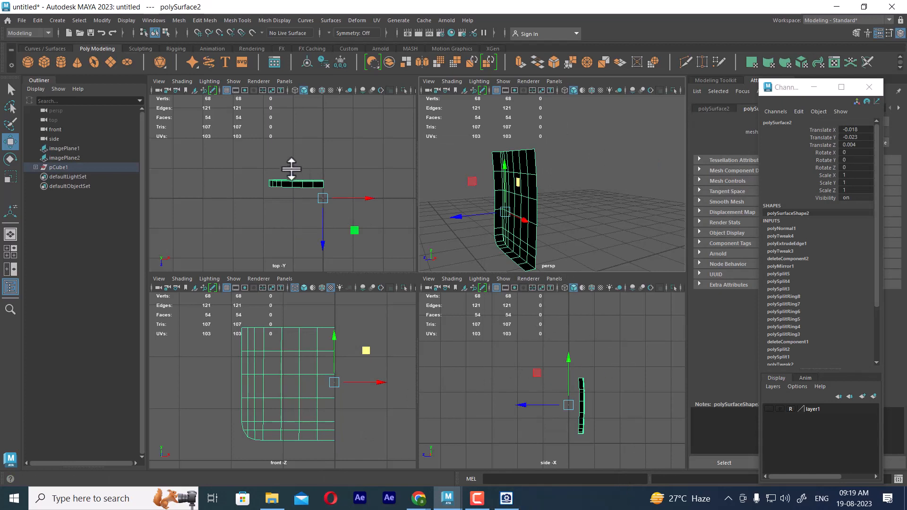
Select the vertices along the extruded rim's free edge in the top view and scale them flat along Z
{"action": "right_click_drag", "start_coordinate": [292, 170], "coordinate": [350, 288], "text": "alt"}
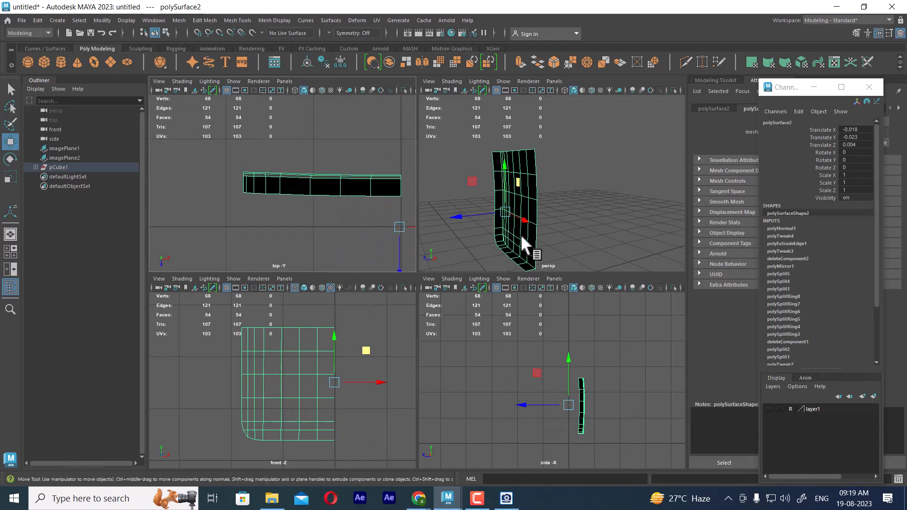
{"action": "right_click_drag", "start_coordinate": [365, 186], "coordinate": [279, 179]}
{"action": "middle_click_drag", "start_coordinate": [274, 199], "coordinate": [230, 200], "text": "alt"}
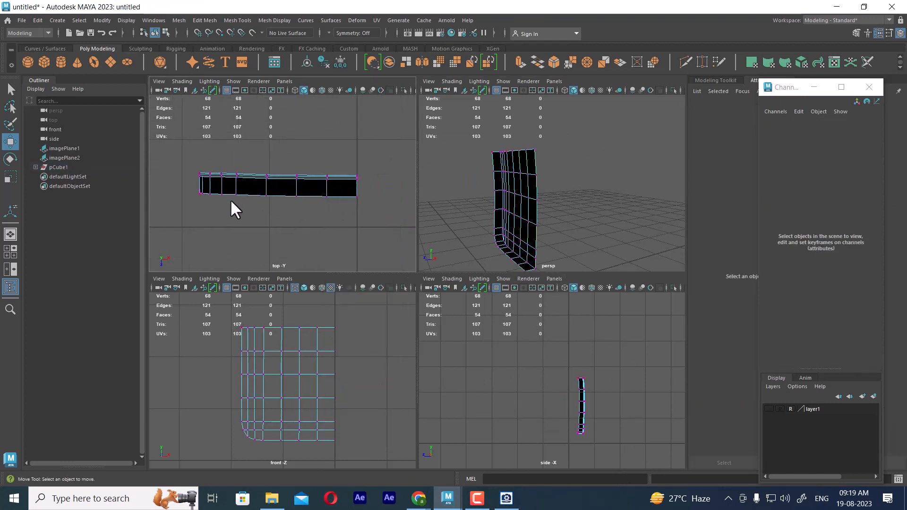
{"action": "left_click_drag", "start_coordinate": [386, 183], "coordinate": [161, 231]}
{"action": "left_click_drag", "start_coordinate": [619, 197], "coordinate": [544, 203], "text": "alt"}
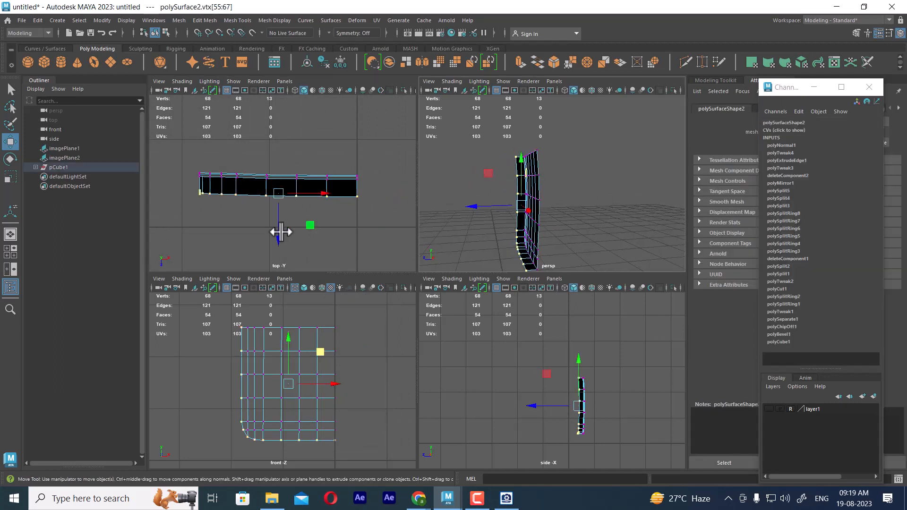
{"action": "key", "text": "r"}
{"action": "left_click_drag", "start_coordinate": [279, 235], "coordinate": [279, 143]}
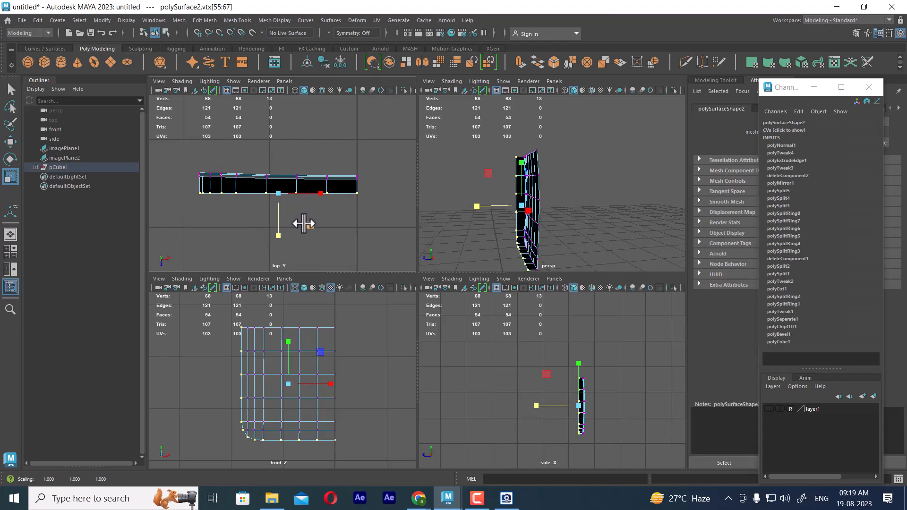
Leave vertex editing, select the half panel as an object and display it in smooth mesh preview
{"action": "left_click", "coordinate": [614, 138]}
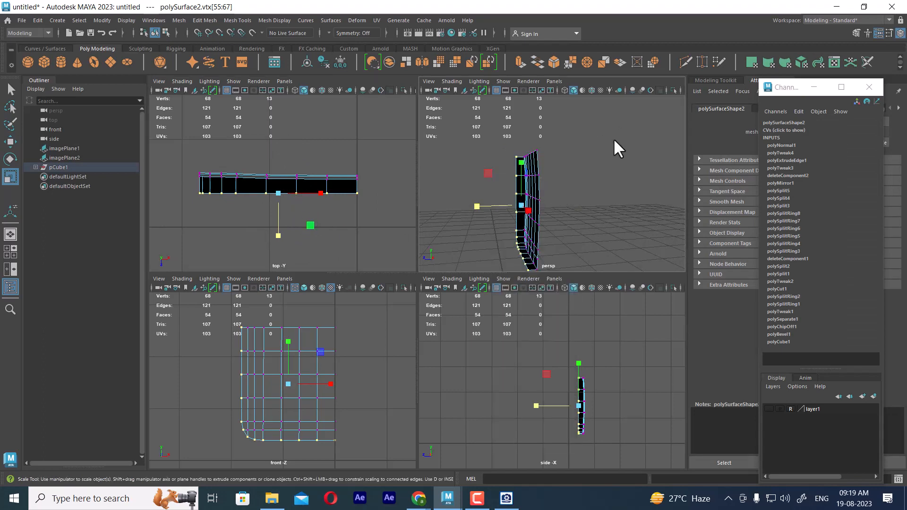
{"action": "left_click_drag", "start_coordinate": [612, 187], "coordinate": [566, 203], "text": "alt"}
{"action": "left_click", "coordinate": [587, 204]}
{"action": "left_click_drag", "start_coordinate": [645, 205], "coordinate": [585, 200], "text": "alt"}
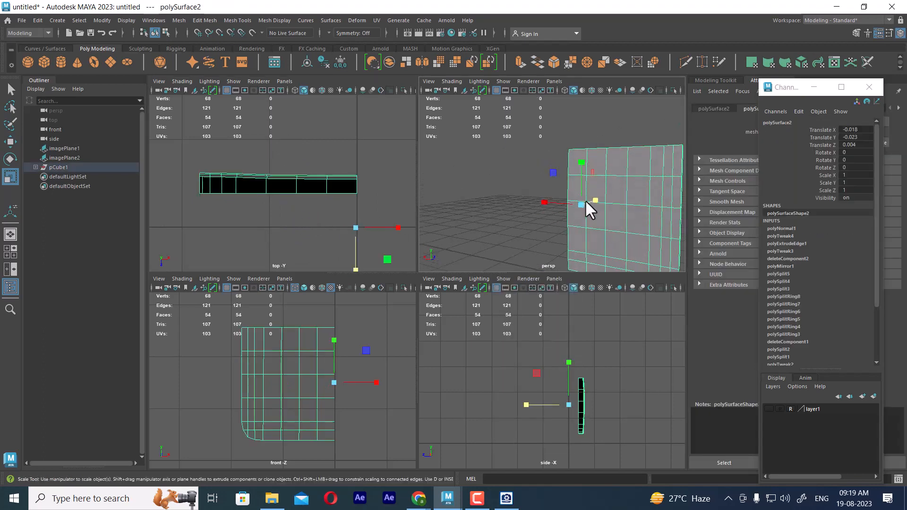
{"action": "middle_click_drag", "start_coordinate": [585, 199], "coordinate": [574, 167], "text": "alt"}
{"action": "left_click_drag", "start_coordinate": [576, 168], "coordinate": [573, 176], "text": "alt"}
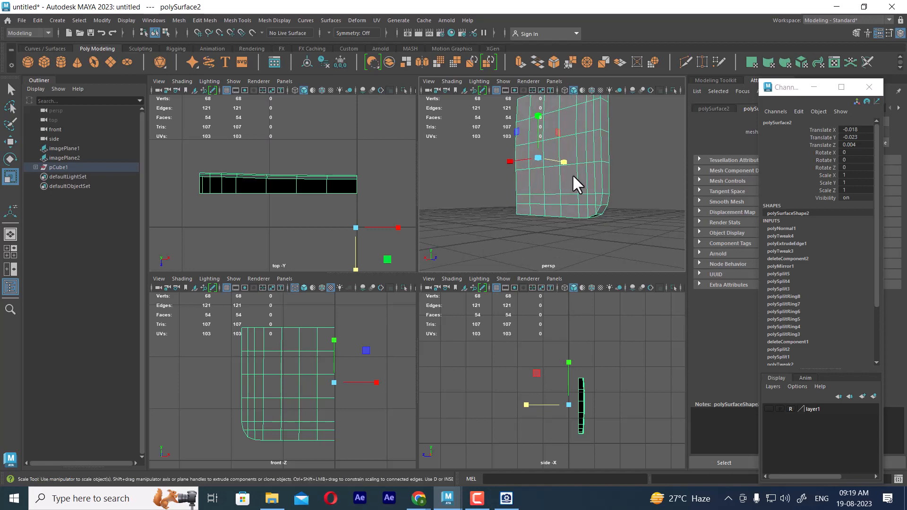
{"action": "key", "text": "3"}
{"action": "left_click_drag", "start_coordinate": [592, 212], "coordinate": [617, 216], "text": "alt"}
{"action": "middle_click_drag", "start_coordinate": [617, 216], "coordinate": [618, 239], "text": "alt"}
{"action": "right_click_drag", "start_coordinate": [617, 237], "coordinate": [609, 215], "text": "alt"}
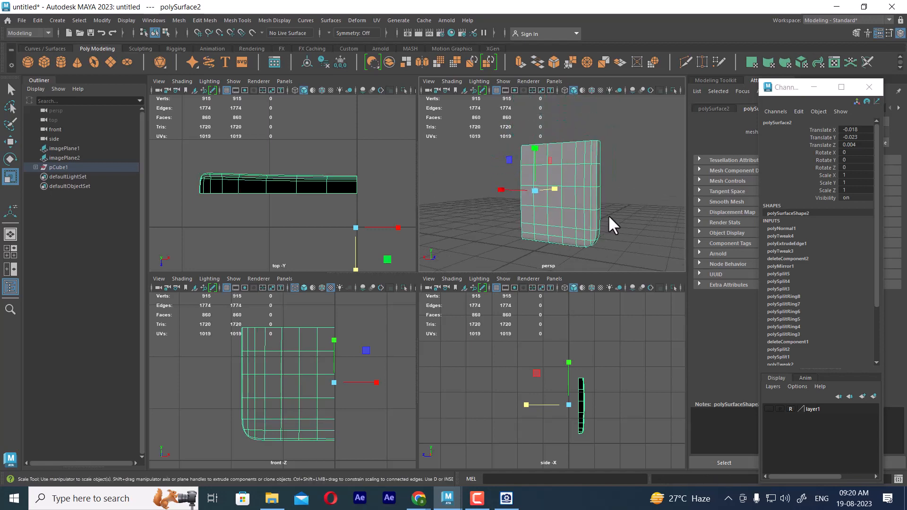
Open Save As for the scene and point it to the Test_2_Bag\Ref folder using the path copied from File Explorer
{"action": "left_click", "coordinate": [22, 19]}
{"action": "left_click", "coordinate": [71, 70]}
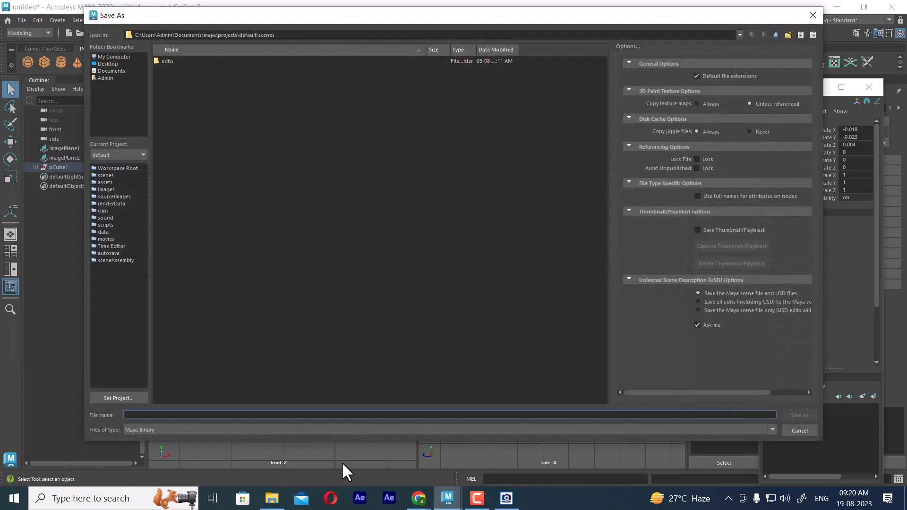
{"action": "left_click", "coordinate": [272, 498]}
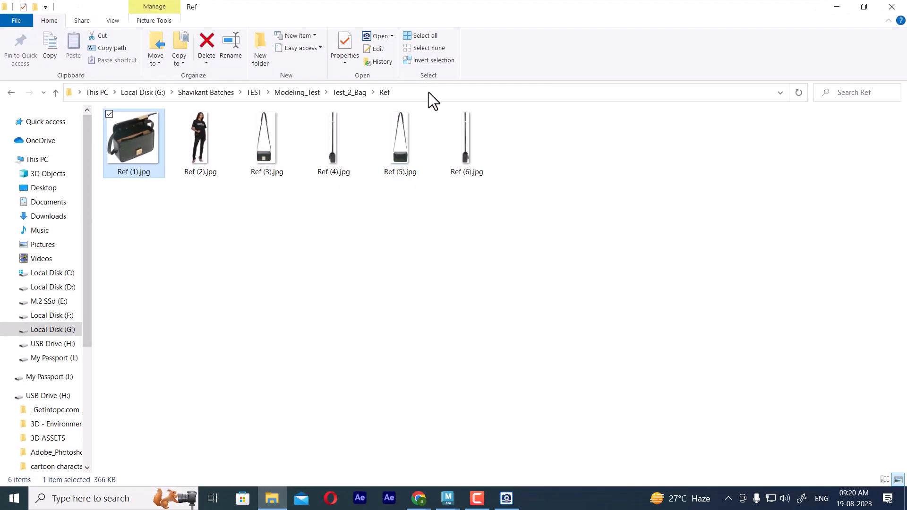
{"action": "left_click", "coordinate": [429, 93]}
{"action": "key", "text": "ctrl+c"}
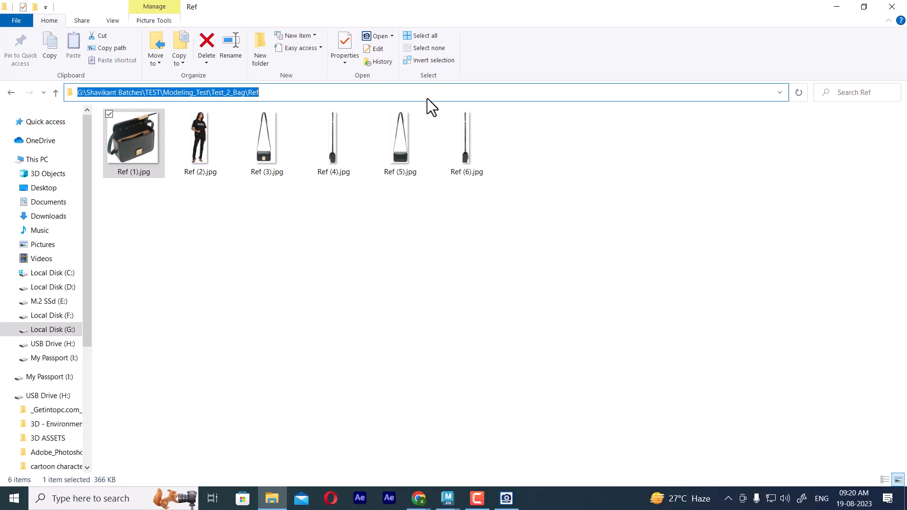
{"action": "key", "text": "alt+Tab"}
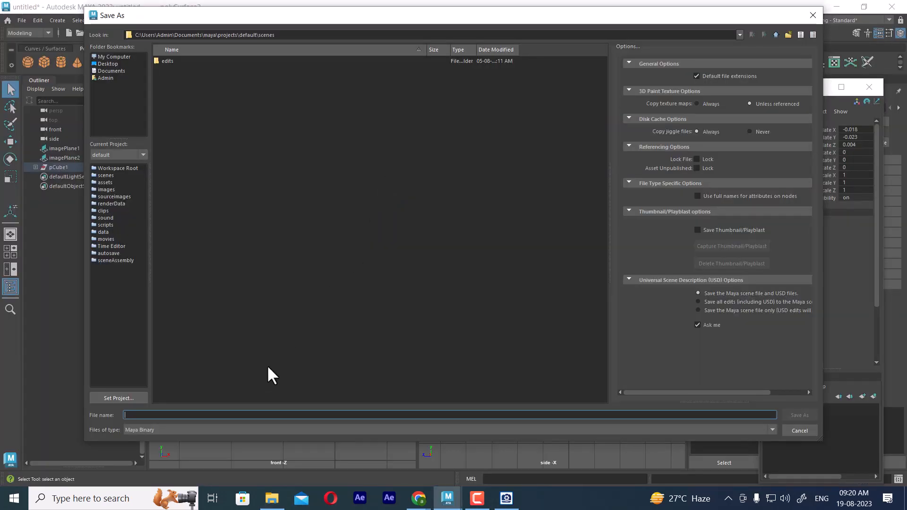
{"action": "key", "text": "ctrl+v"}
{"action": "key", "text": "Return"}
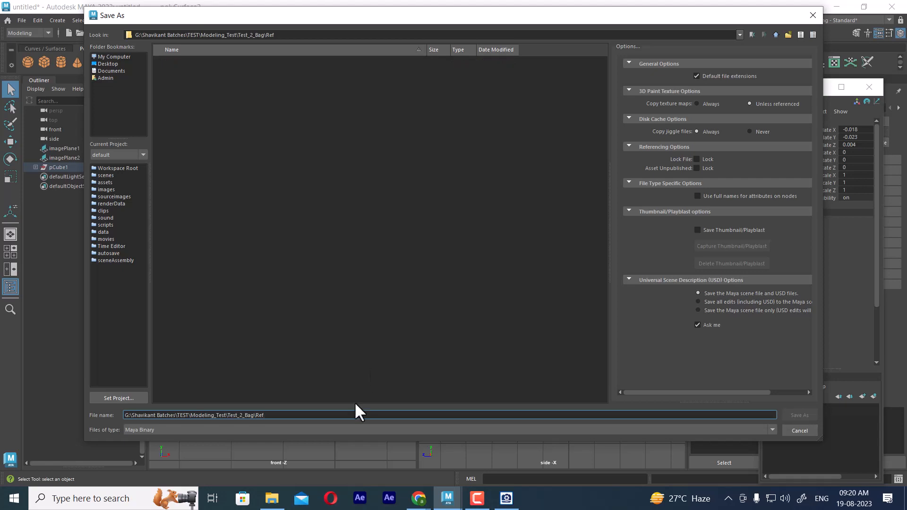
Replace the path in the file name with "product model" and save the scene
{"action": "left_click_drag", "start_coordinate": [288, 415], "coordinate": [86, 416]}
{"action": "type", "text": "pr"}
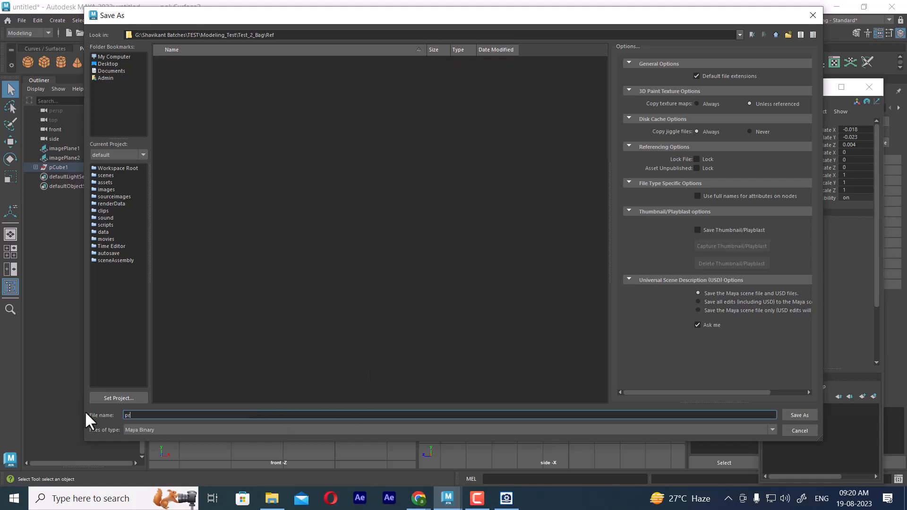
{"action": "type", "text": "oduct model"}
{"action": "key", "text": "Return"}
Examine the smoothed half panel's surface and rounded edges in the perspective view
{"action": "left_click", "coordinate": [636, 246]}
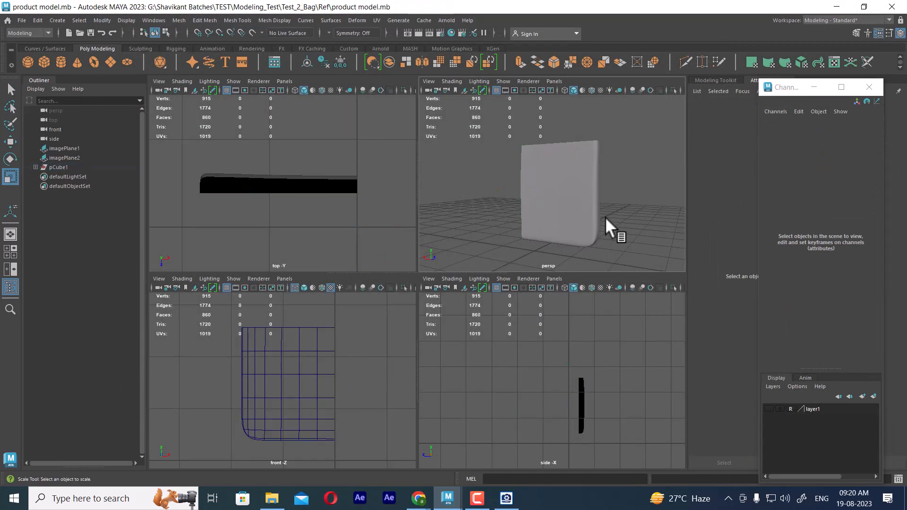
{"action": "left_click", "coordinate": [600, 194]}
{"action": "left_click_drag", "start_coordinate": [605, 163], "coordinate": [605, 213], "text": "alt"}
{"action": "left_click", "coordinate": [620, 206]}
{"action": "scroll", "coordinate": [598, 187], "scroll_direction": "up", "scroll_amount": 4}
{"action": "left_click", "coordinate": [598, 187]}
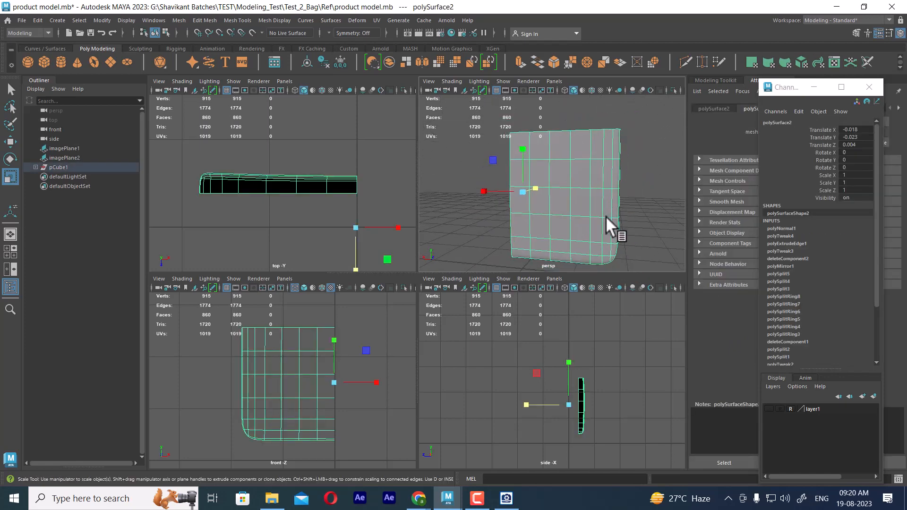
{"action": "key", "text": "3"}
{"action": "left_click", "coordinate": [656, 237]}
Show layer1's reference images and select the half panel against them with the Move tool
{"action": "left_click", "coordinate": [774, 409]}
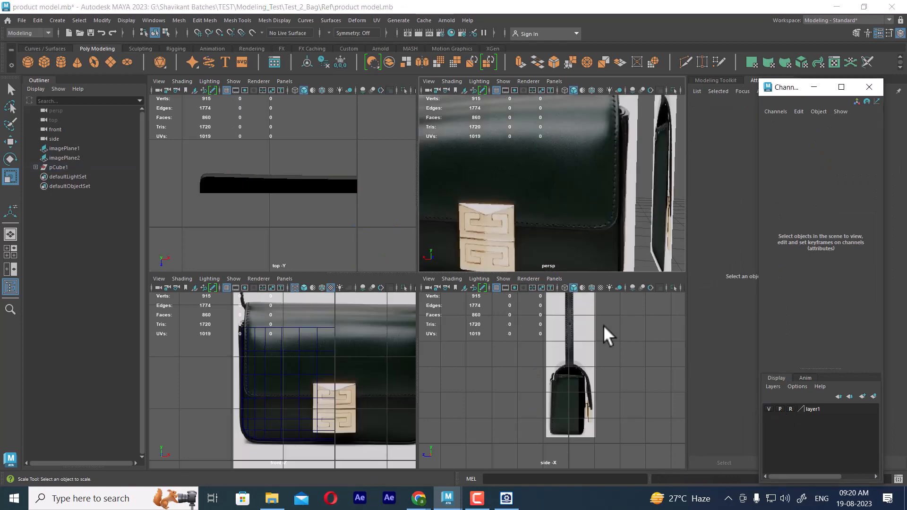
{"action": "left_click", "coordinate": [314, 357]}
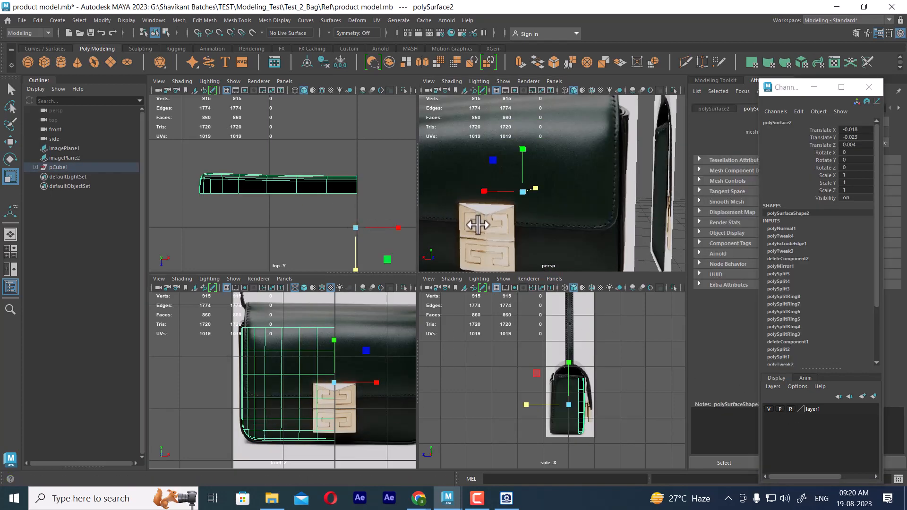
{"action": "middle_click_drag", "start_coordinate": [323, 428], "coordinate": [263, 409], "text": "alt"}
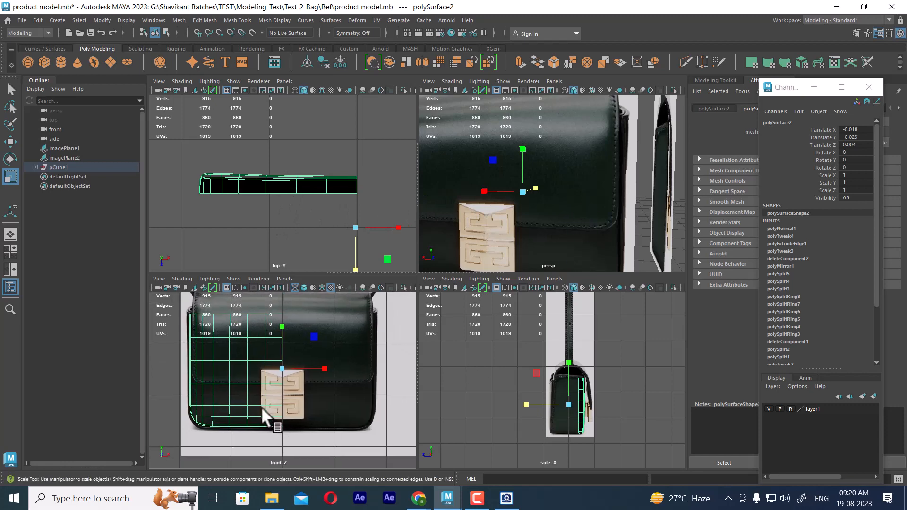
{"action": "mouse_move", "coordinate": [582, 237]}
{"action": "left_mouse_down", "text": "alt"}
{"action": "mouse_move", "coordinate": [599, 195]}
{"action": "mouse_move", "coordinate": [405, 217]}
{"action": "mouse_move", "coordinate": [490, 214]}
{"action": "mouse_move", "coordinate": [609, 250]}
{"action": "mouse_move", "coordinate": [592, 245]}
{"action": "left_mouse_up", "text": "alt"}
{"action": "key", "text": "w"}
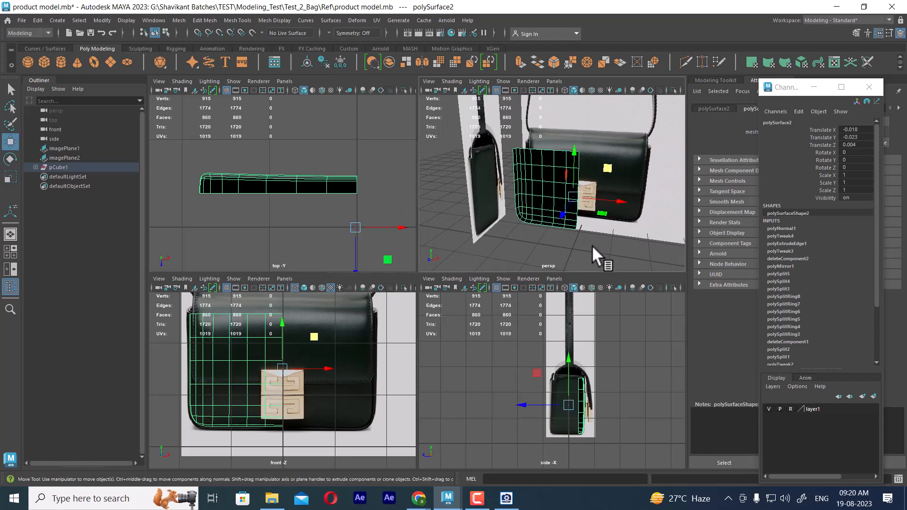
Mirror the half panel across the world X axis in the positive direction with a merge threshold of about 0.654
{"action": "right_click", "coordinate": [567, 173], "text": "shift"}
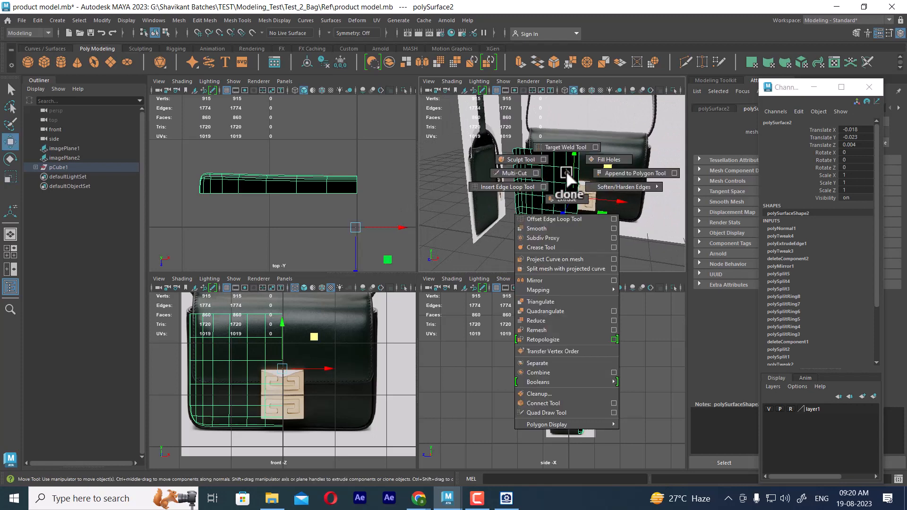
{"action": "left_click", "coordinate": [562, 282]}
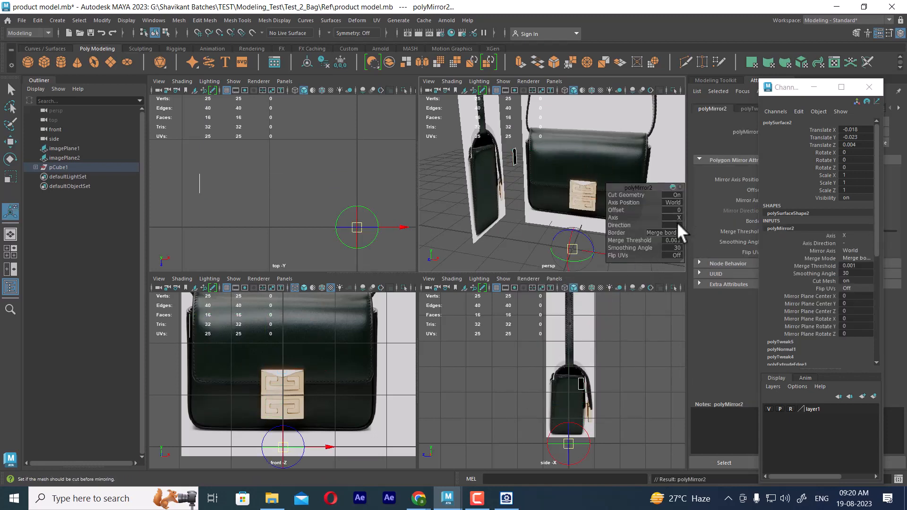
{"action": "left_click", "coordinate": [678, 224]}
{"action": "left_click", "coordinate": [692, 230]}
{"action": "left_click_drag", "start_coordinate": [508, 231], "coordinate": [525, 205], "text": "alt"}
{"action": "key", "text": "w"}
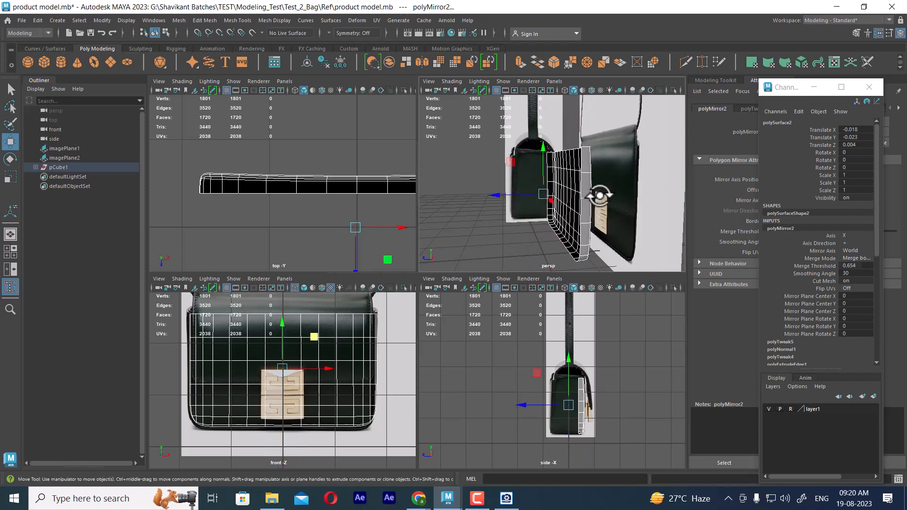
Bring up Ref (1).jpg in ACDSee, place its window beside the perspective view and show the bag's upper corner seam
{"action": "left_click_drag", "start_coordinate": [605, 198], "coordinate": [611, 200], "text": "alt"}
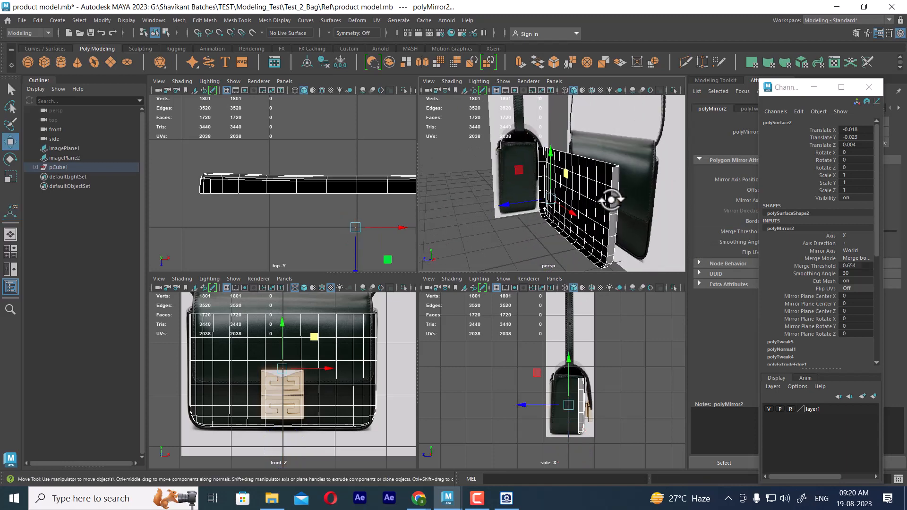
{"action": "left_click", "coordinate": [507, 499]}
{"action": "left_click_drag", "start_coordinate": [442, 4], "coordinate": [680, 1]}
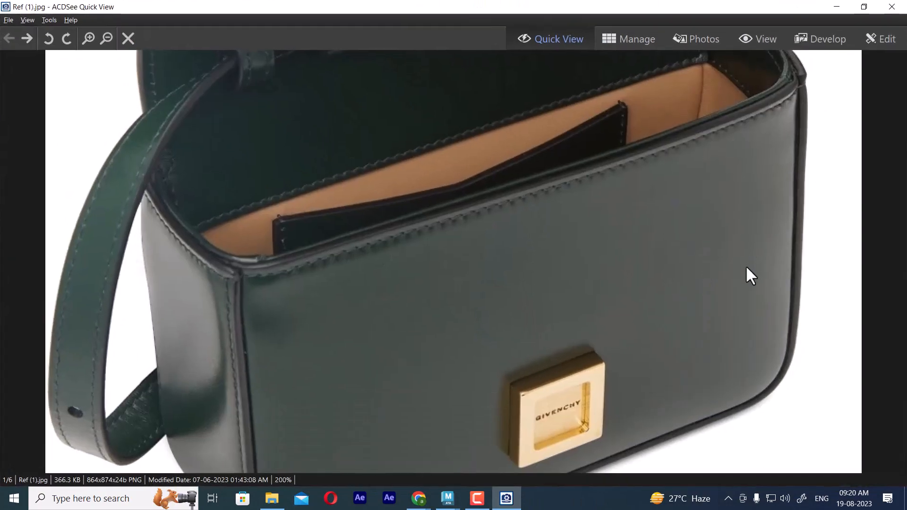
{"action": "left_click_drag", "start_coordinate": [518, 7], "coordinate": [732, 111]}
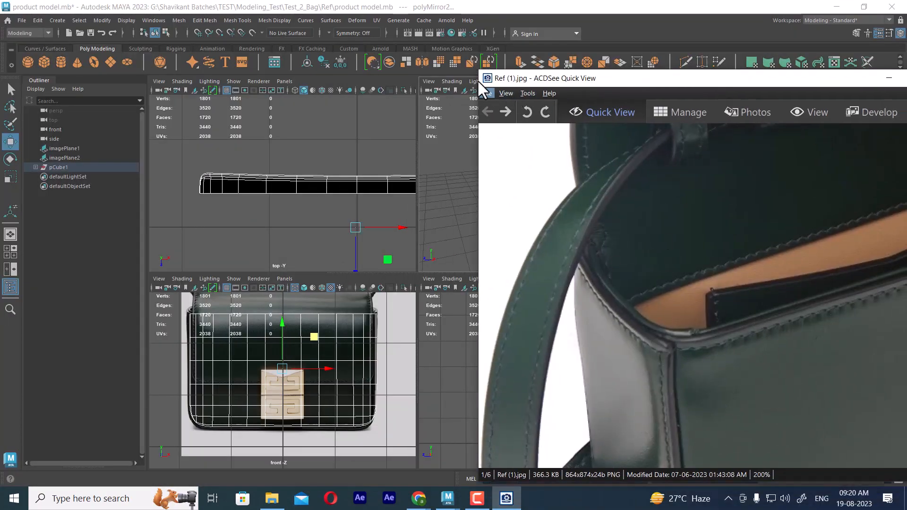
{"action": "left_click_drag", "start_coordinate": [486, 82], "coordinate": [720, 82]}
{"action": "left_click_drag", "start_coordinate": [815, 270], "coordinate": [738, 150]}
{"action": "left_click_drag", "start_coordinate": [515, 172], "coordinate": [555, 180], "text": "alt"}
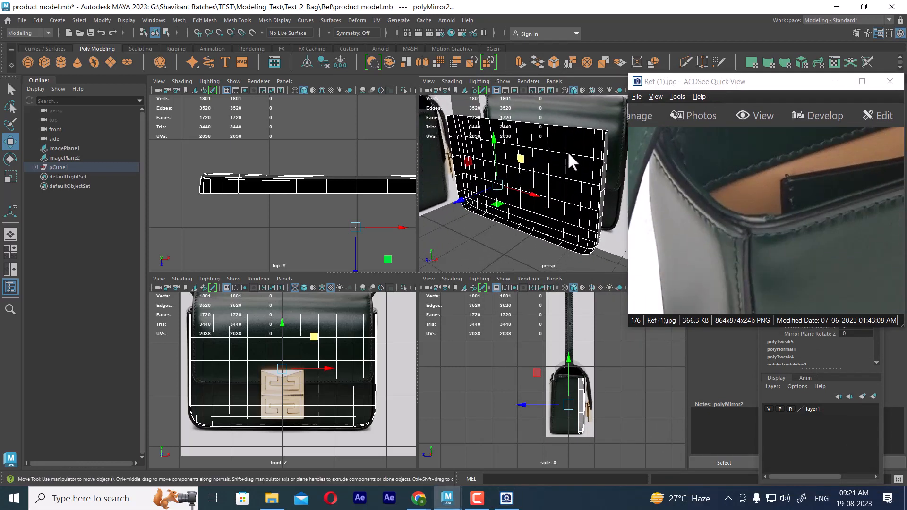
Select all faces of the mirrored panel and extrude them with Local Translate Z at about -0.07, keeping the reference window clear
{"action": "right_click_drag", "start_coordinate": [570, 153], "coordinate": [570, 176]}
{"action": "double_click", "coordinate": [580, 156]}
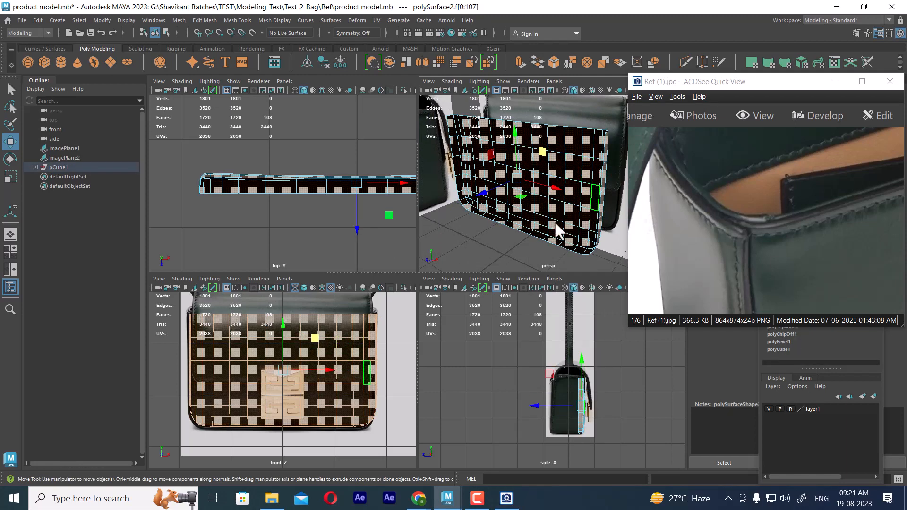
{"action": "right_click_drag", "start_coordinate": [560, 144], "coordinate": [559, 169], "text": "shift"}
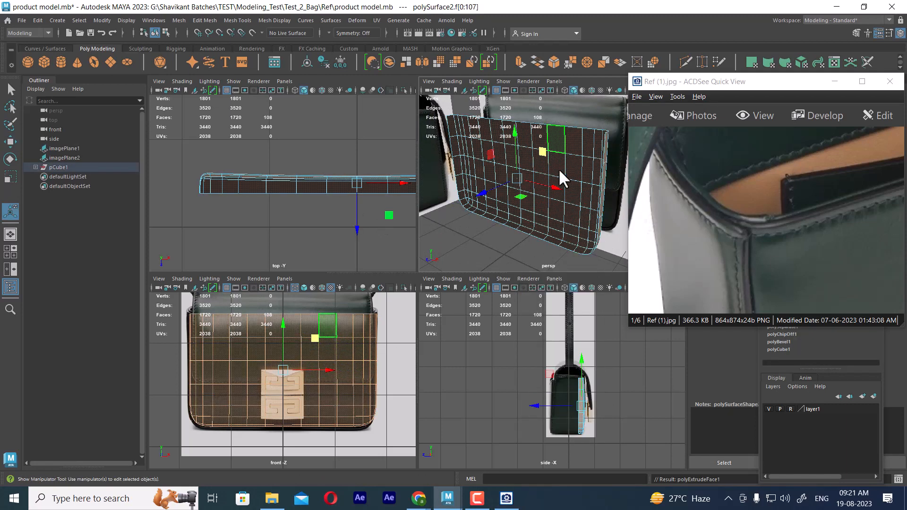
{"action": "left_click_drag", "start_coordinate": [569, 246], "coordinate": [669, 172], "text": "alt"}
{"action": "left_click_drag", "start_coordinate": [743, 82], "coordinate": [86, 75]}
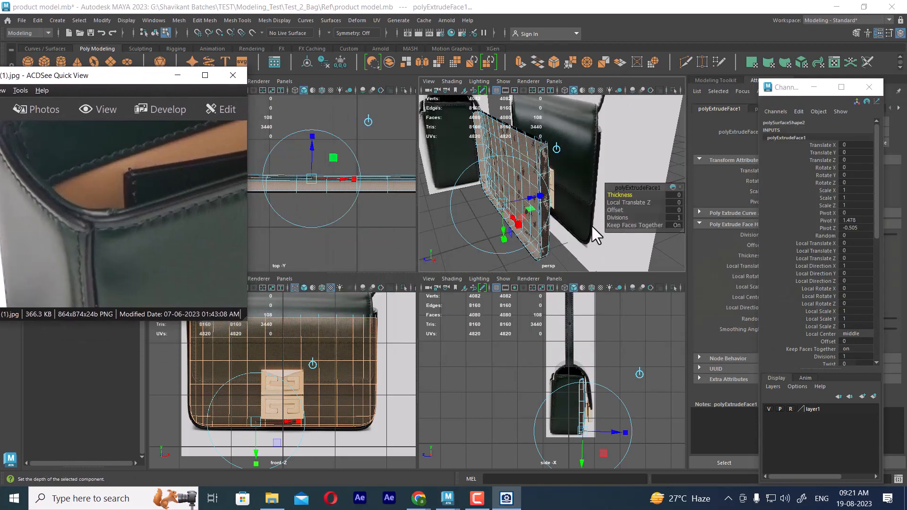
{"action": "left_click_drag", "start_coordinate": [620, 202], "coordinate": [621, 202]}
Turn off the panel's smooth preview and set the face extrusion's Local Translate Z to -0.02 and Thickness to 0.6
{"action": "left_click_drag", "start_coordinate": [567, 210], "coordinate": [516, 224], "text": "alt"}
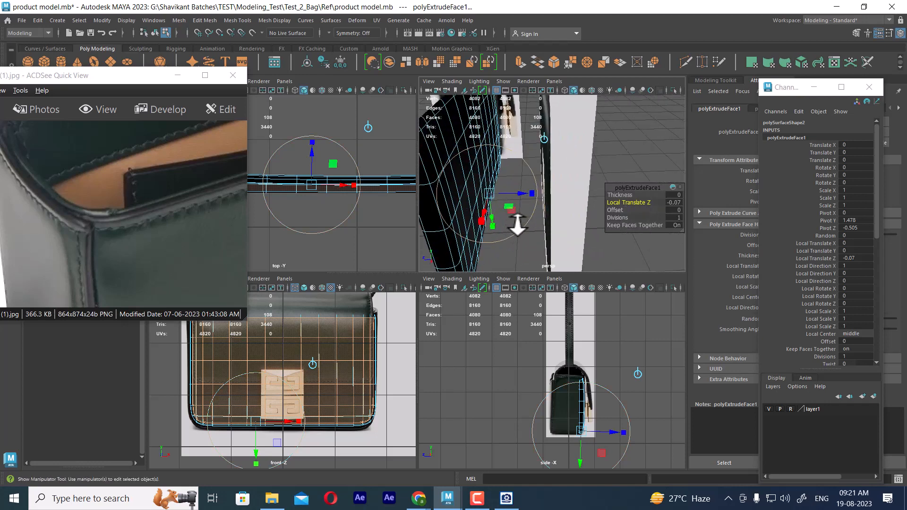
{"action": "right_click_drag", "start_coordinate": [517, 224], "coordinate": [550, 211], "text": "alt"}
{"action": "middle_click_drag", "start_coordinate": [550, 210], "coordinate": [561, 215], "text": "alt"}
{"action": "key", "text": "1"}
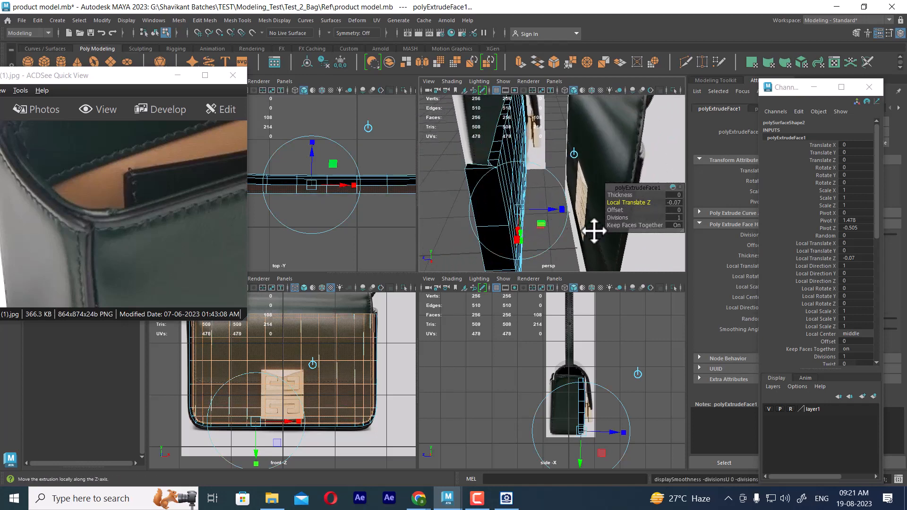
{"action": "right_click_drag", "start_coordinate": [537, 196], "coordinate": [542, 211], "text": "alt"}
{"action": "left_click_drag", "start_coordinate": [561, 219], "coordinate": [577, 206], "text": "alt"}
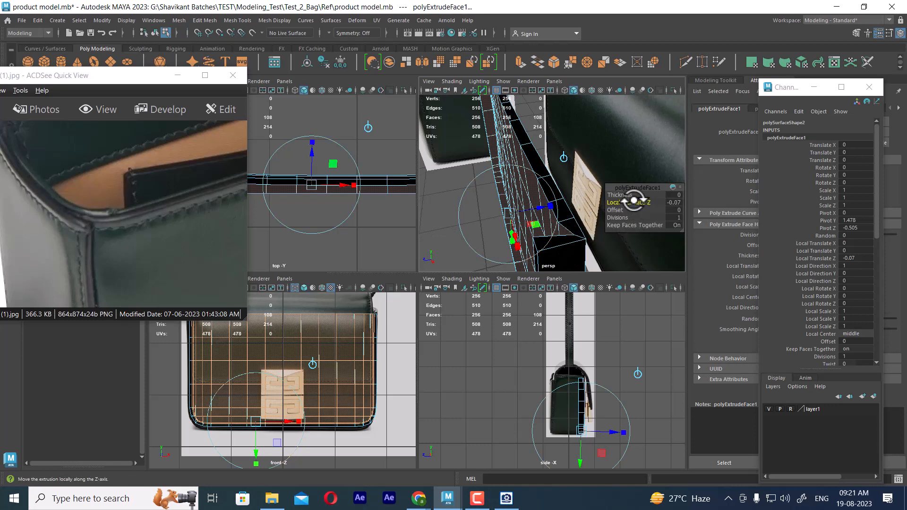
{"action": "left_click_drag", "start_coordinate": [639, 204], "coordinate": [546, 252]}
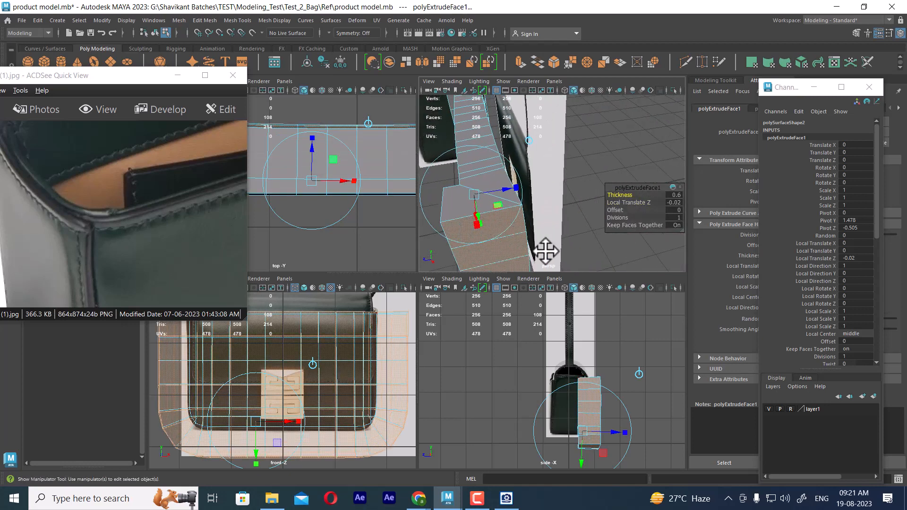
Reduce the panel extrusion's Thickness to about 0.13
{"action": "left_click_drag", "start_coordinate": [537, 212], "coordinate": [546, 216], "text": "alt"}
{"action": "left_click_drag", "start_coordinate": [627, 196], "coordinate": [603, 204]}
{"action": "right_click_drag", "start_coordinate": [527, 207], "coordinate": [545, 231], "text": "alt"}
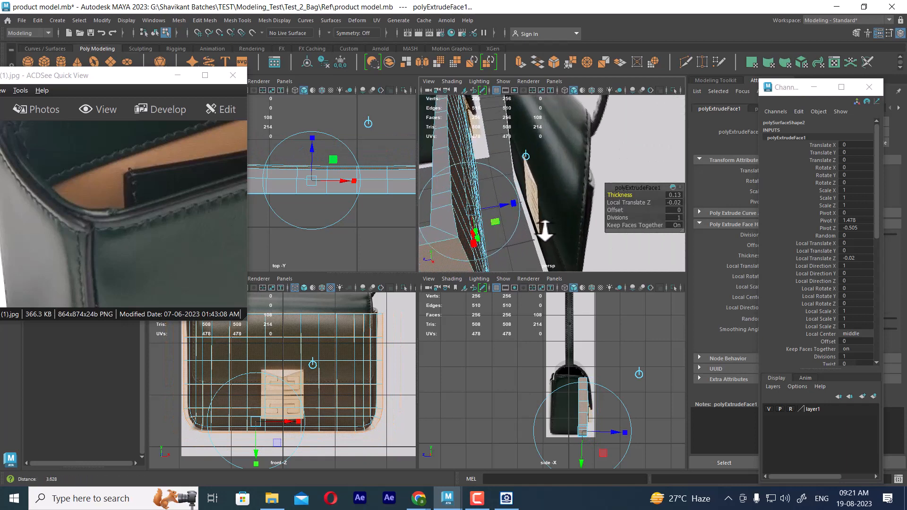
{"action": "middle_click_drag", "start_coordinate": [544, 226], "coordinate": [553, 212], "text": "alt"}
{"action": "right_click_drag", "start_coordinate": [554, 213], "coordinate": [552, 214], "text": "alt"}
{"action": "middle_click_drag", "start_coordinate": [553, 214], "coordinate": [589, 214], "text": "alt"}
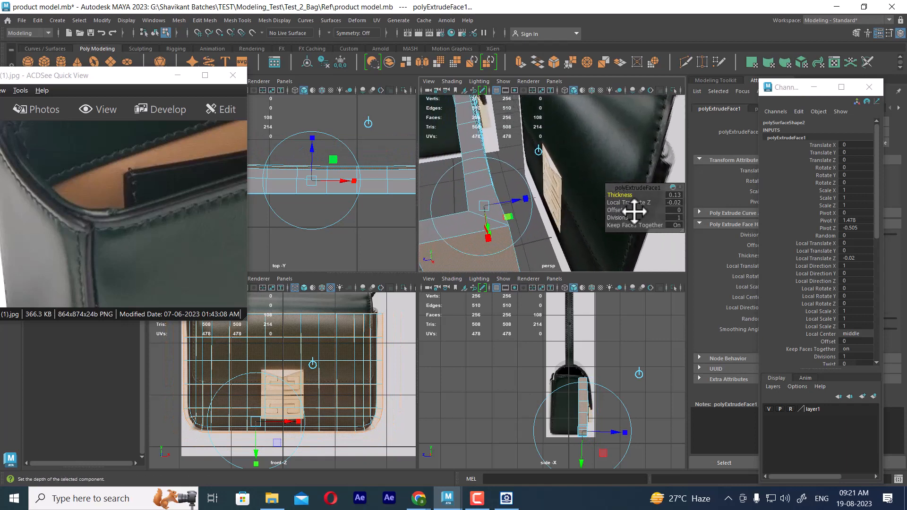
{"action": "left_click_drag", "start_coordinate": [625, 196], "coordinate": [623, 195]}
Return to object selection and select the thickened front panel
{"action": "left_click_drag", "start_coordinate": [544, 217], "coordinate": [547, 247], "text": "alt"}
{"action": "right_click_drag", "start_coordinate": [525, 230], "coordinate": [573, 203]}
{"action": "left_click", "coordinate": [633, 393]}
{"action": "left_click", "coordinate": [608, 188]}
{"action": "left_click", "coordinate": [609, 188]}
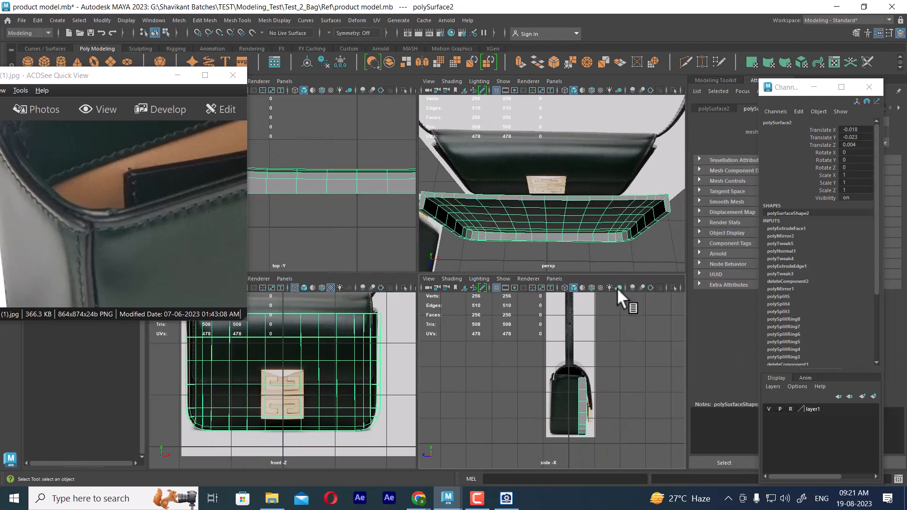
Hide all unselected objects and move the reference image window away from the top and front views
{"action": "key", "text": "alt+h"}
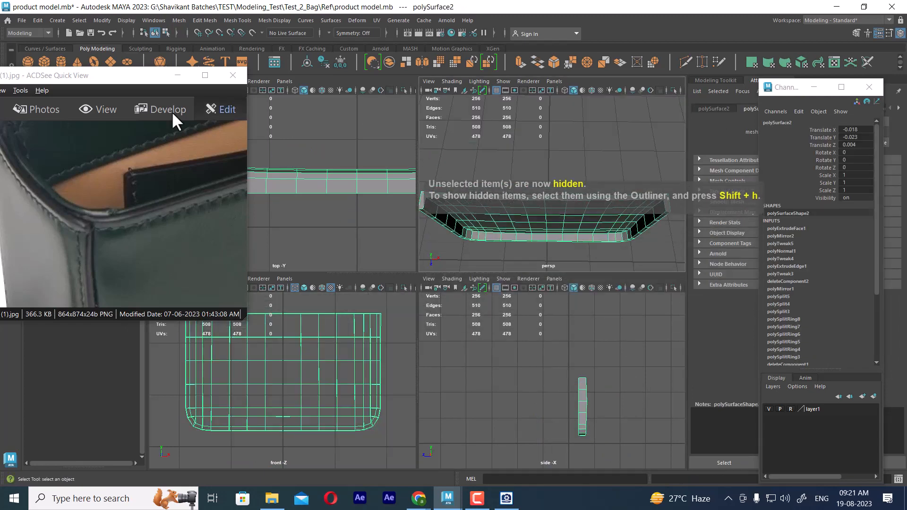
{"action": "left_click_drag", "start_coordinate": [126, 81], "coordinate": [744, 318]}
{"action": "key", "text": "alt+h"}
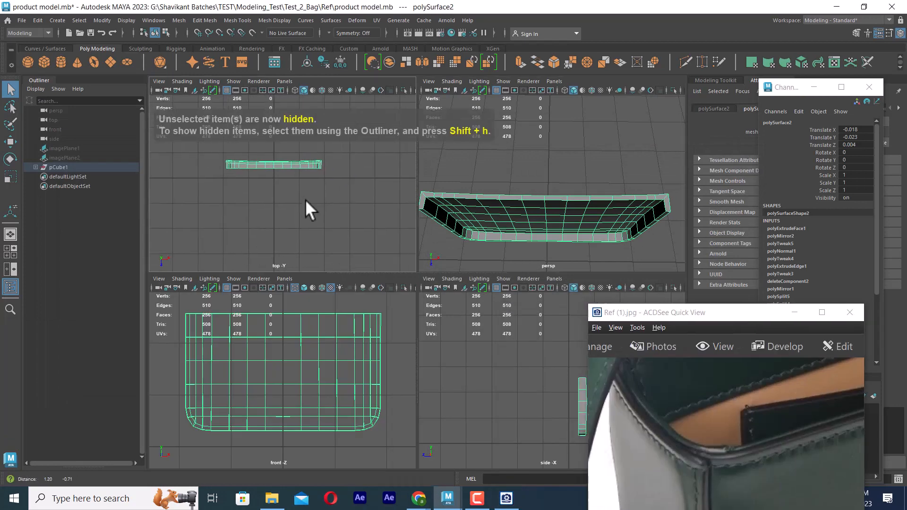
Examine the isolated front panel's curvature from above, the front and the sides, and minimize the reference image window
{"action": "middle_click_drag", "start_coordinate": [302, 153], "coordinate": [330, 186], "text": "alt"}
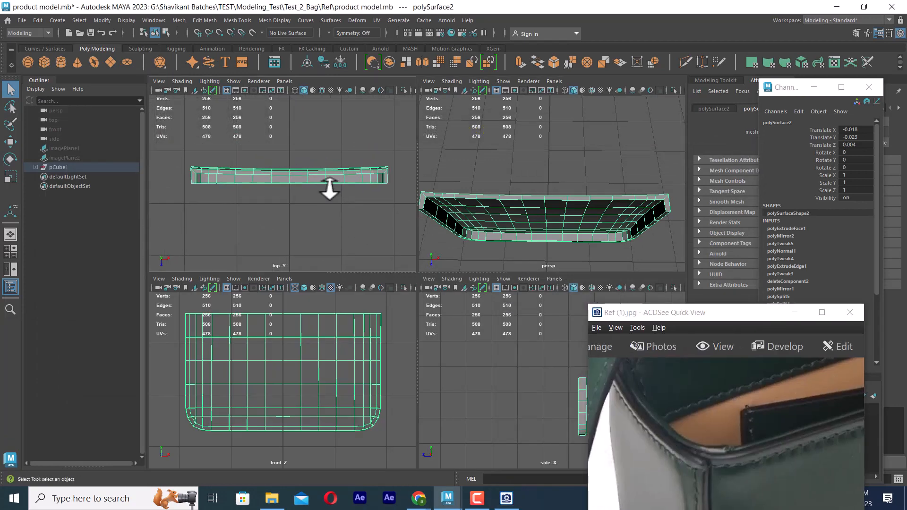
{"action": "right_click_drag", "start_coordinate": [330, 186], "coordinate": [371, 288], "text": "alt"}
{"action": "middle_click_drag", "start_coordinate": [542, 232], "coordinate": [546, 219], "text": "alt"}
{"action": "left_click_drag", "start_coordinate": [546, 219], "coordinate": [574, 189], "text": "alt"}
{"action": "key", "text": "space"}
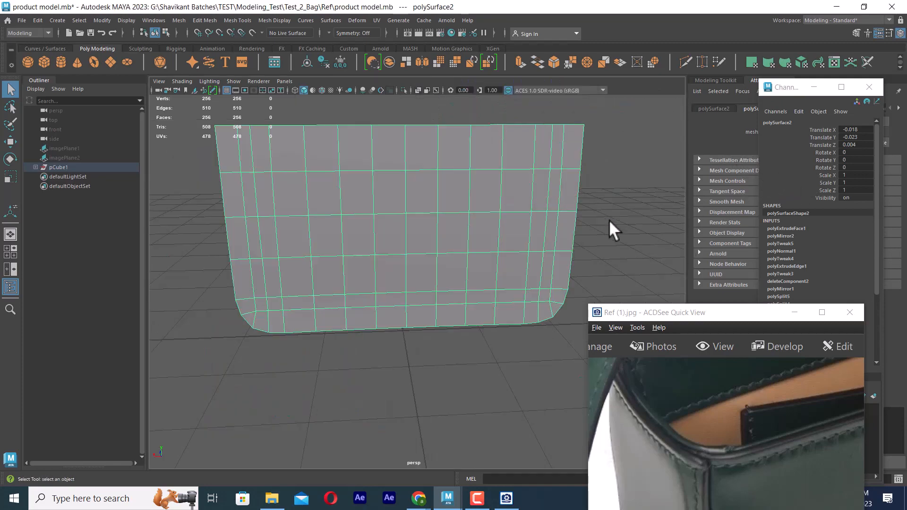
{"action": "left_click_drag", "start_coordinate": [610, 228], "coordinate": [436, 254], "text": "alt"}
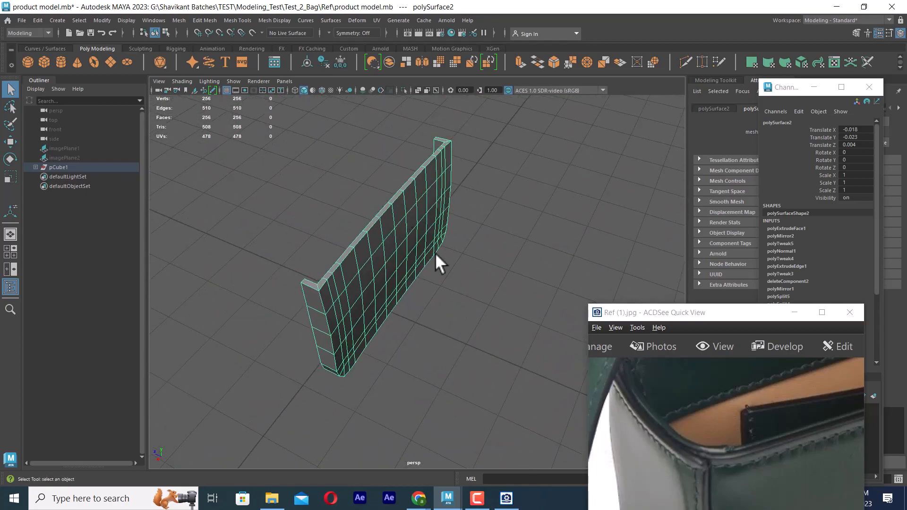
{"action": "left_click", "coordinate": [804, 313]}
{"action": "left_click_drag", "start_coordinate": [579, 342], "coordinate": [529, 344], "text": "alt"}
{"action": "left_click_drag", "start_coordinate": [480, 271], "coordinate": [504, 303], "text": "alt"}
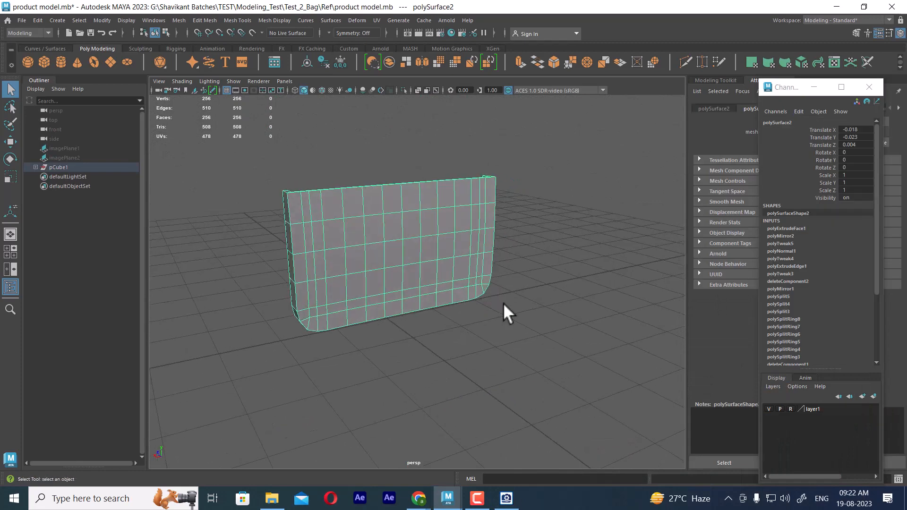
Add a lattice deformer with 3 × 3 × 3 divisions around the front panel
{"action": "left_click", "coordinate": [360, 19]}
{"action": "left_click", "coordinate": [458, 103]}
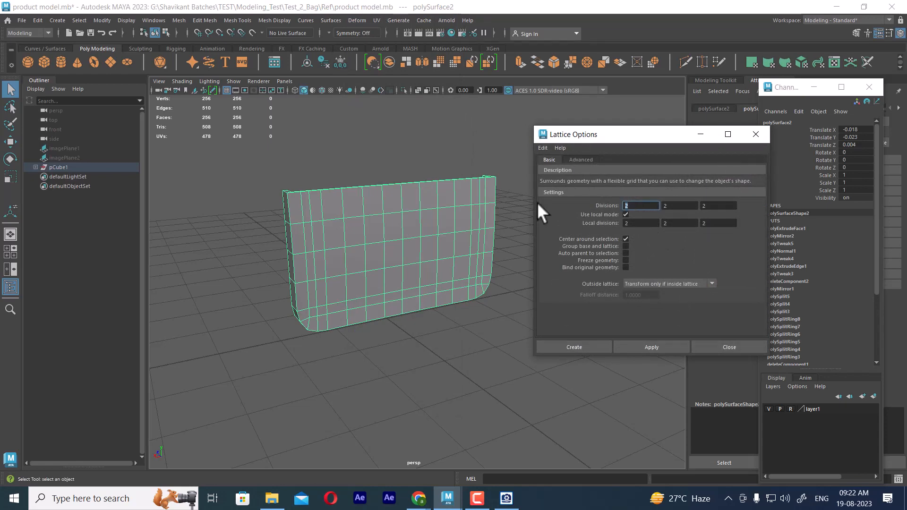
{"action": "type", "text": "3"}
{"action": "key", "text": "Tab"}
{"action": "type", "text": "3"}
{"action": "key", "text": "Tab"}
{"action": "type", "text": "3"}
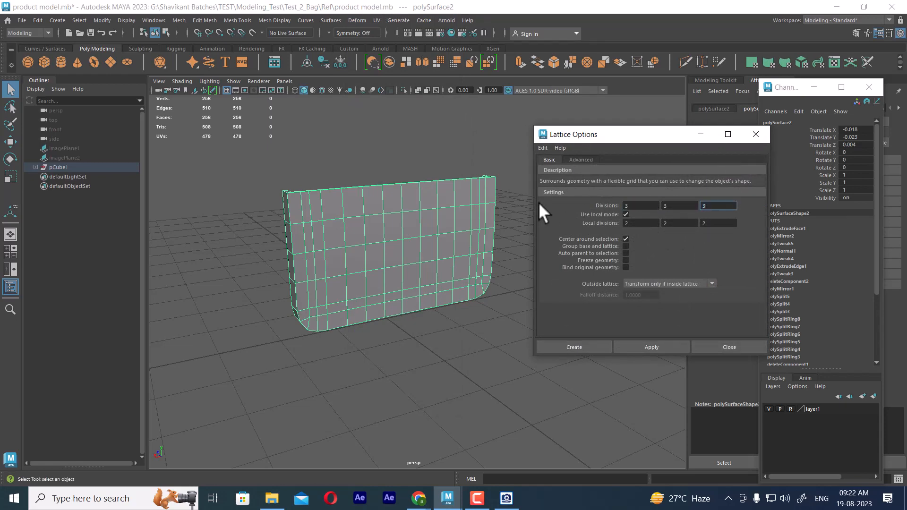
{"action": "left_click", "coordinate": [574, 348]}
Select the lattice's middle column of points and move it slightly along Z to bow the panel
{"action": "left_click_drag", "start_coordinate": [584, 275], "coordinate": [525, 310], "text": "alt"}
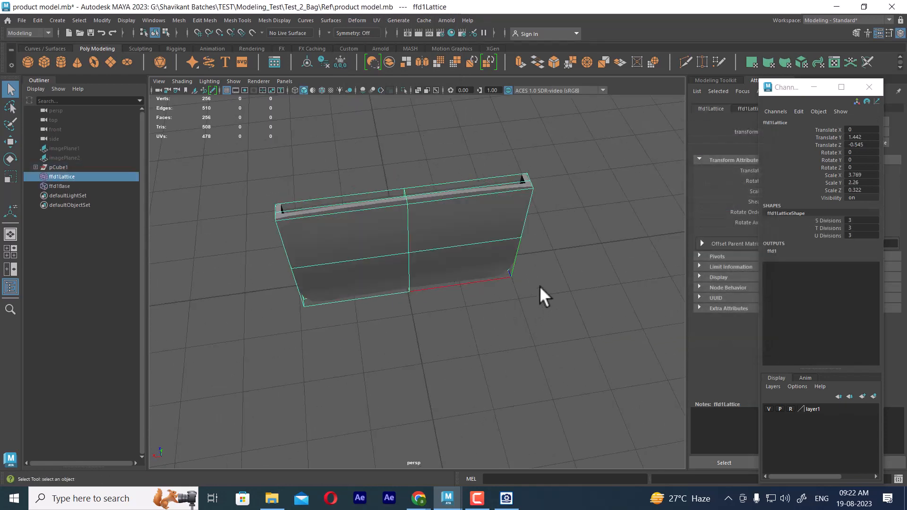
{"action": "right_click_drag", "start_coordinate": [609, 166], "coordinate": [523, 146]}
{"action": "left_click_drag", "start_coordinate": [390, 348], "coordinate": [392, 345]}
{"action": "left_click_drag", "start_coordinate": [392, 345], "coordinate": [492, 289], "text": "alt"}
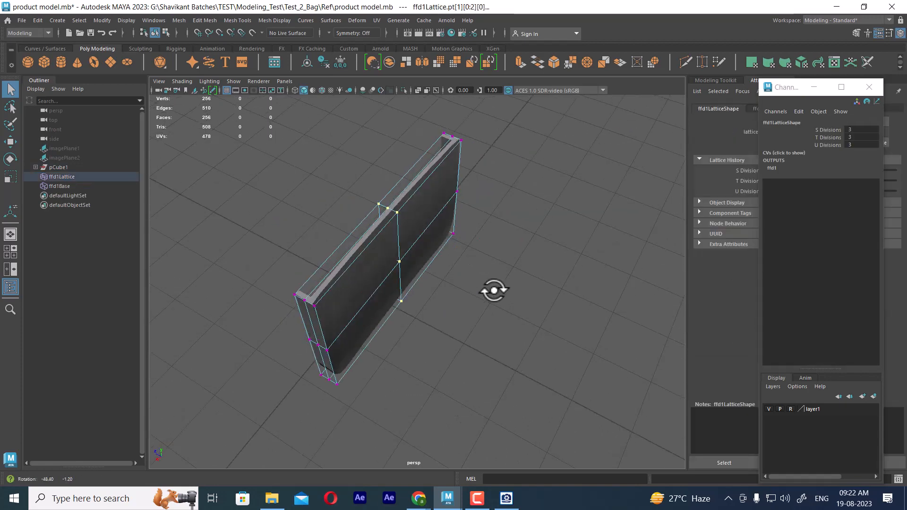
{"action": "key", "text": "w"}
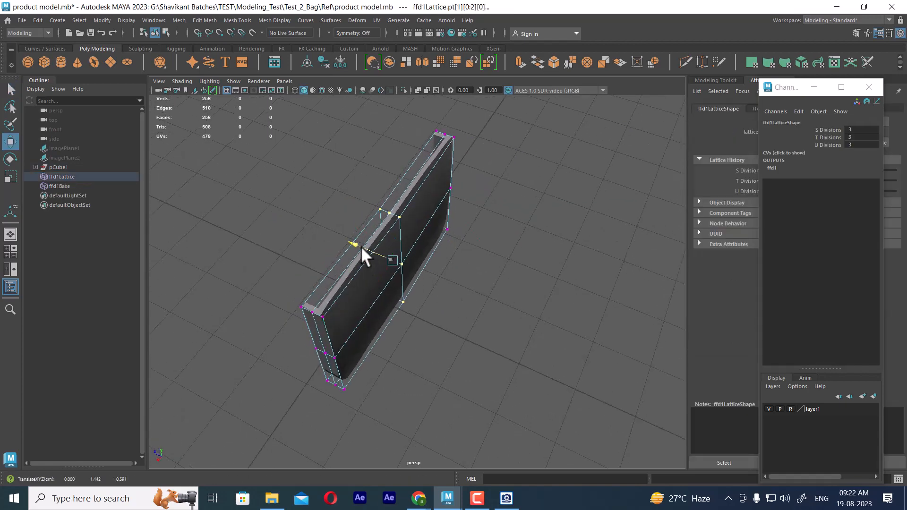
{"action": "mouse_move", "coordinate": [405, 272]}
{"action": "left_mouse_down", "text": "alt"}
{"action": "mouse_move", "coordinate": [475, 233]}
{"action": "mouse_move", "coordinate": [422, 277]}
{"action": "left_mouse_up", "text": "alt"}
Reselect the front panel mesh and add a second lattice deformer with 5 × 5 × 5 divisions
{"action": "right_click_drag", "start_coordinate": [453, 233], "coordinate": [505, 215]}
{"action": "left_click", "coordinate": [490, 205]}
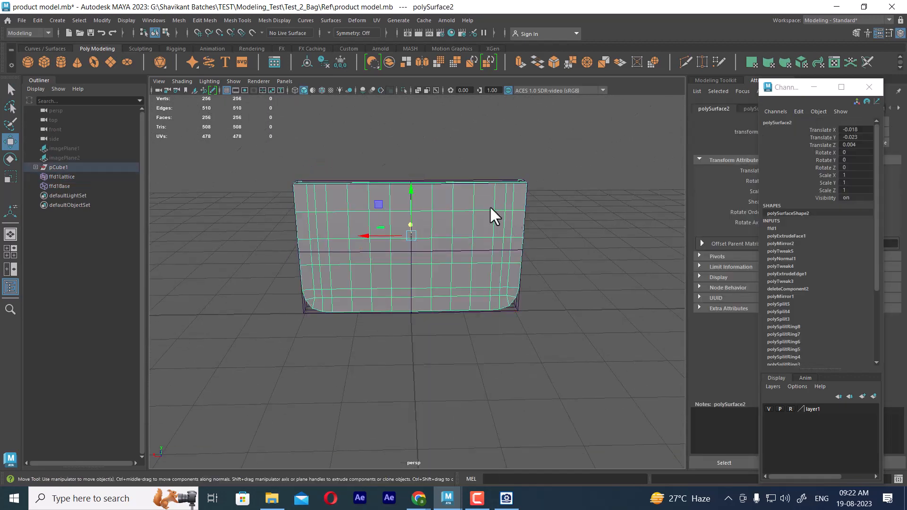
{"action": "left_click", "coordinate": [353, 20]}
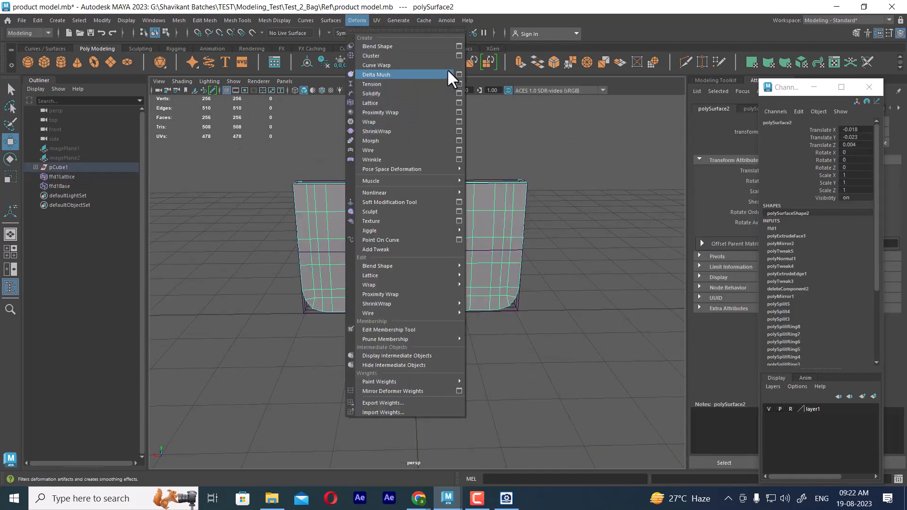
{"action": "left_click", "coordinate": [459, 102]}
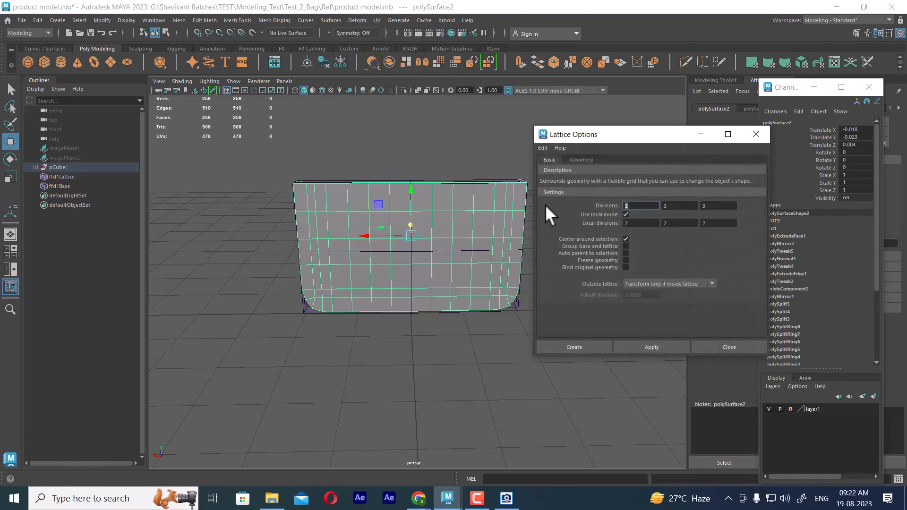
{"action": "type", "text": "5"}
{"action": "key", "text": "Tab"}
{"action": "type", "text": "5"}
{"action": "key", "text": "Tab"}
{"action": "type", "text": "5"}
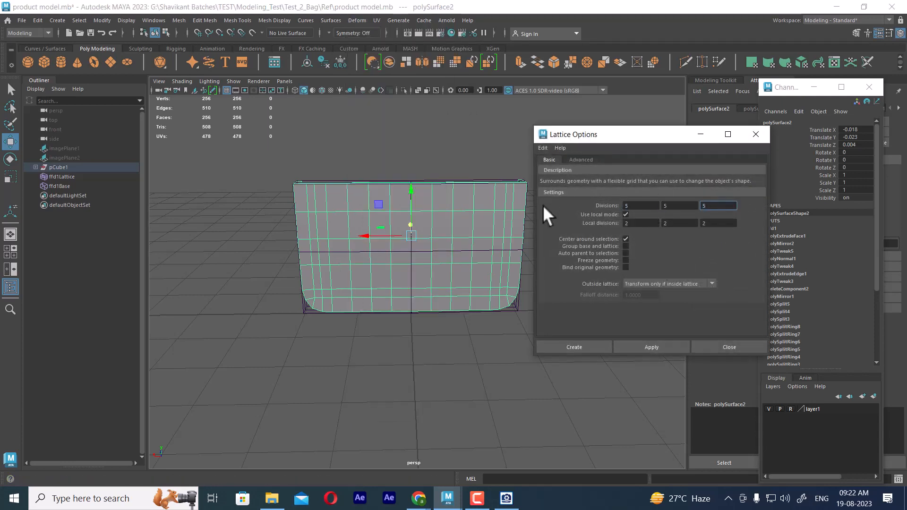
{"action": "left_click", "coordinate": [570, 348]}
Move the second lattice's three inner point columns along Z, and its centre column slightly further, to curve the panel across its width
{"action": "right_click", "coordinate": [608, 182]}
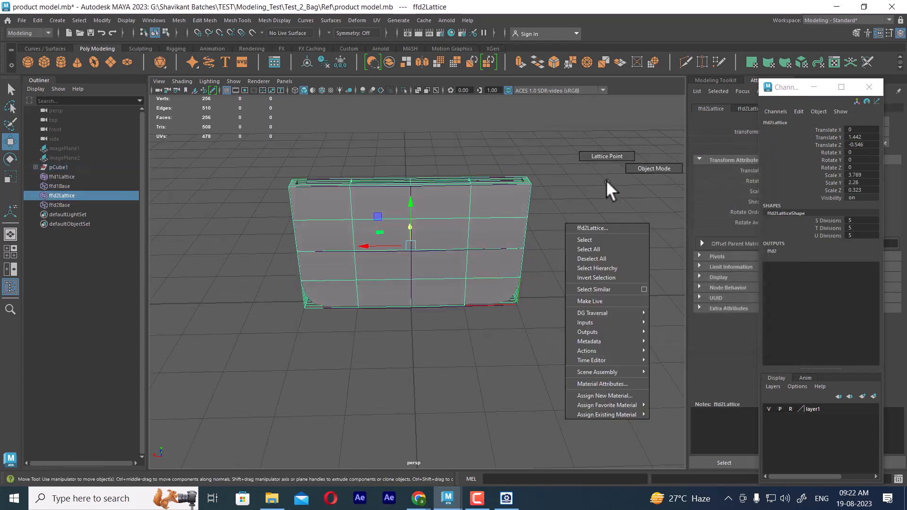
{"action": "left_click", "coordinate": [608, 156]}
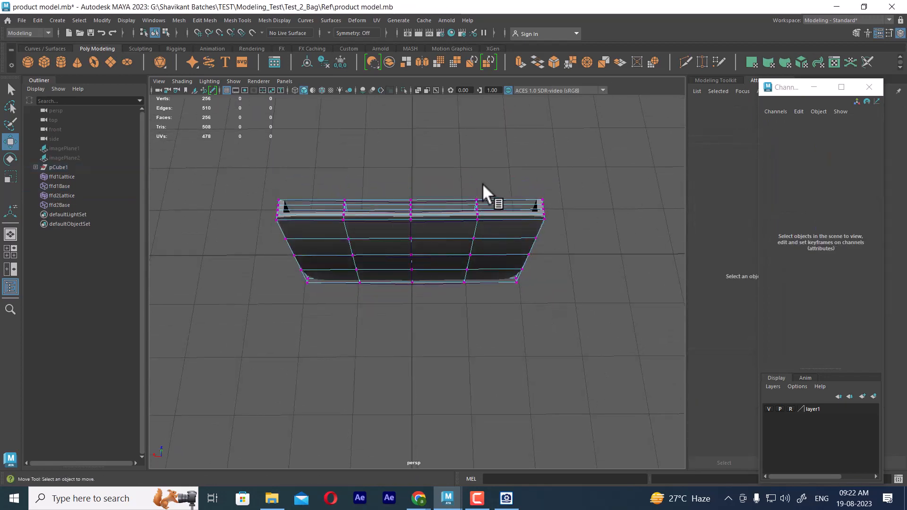
{"action": "left_click_drag", "start_coordinate": [340, 341], "coordinate": [339, 341]}
{"action": "left_click_drag", "start_coordinate": [416, 314], "coordinate": [416, 345], "text": "alt"}
{"action": "left_click_drag", "start_coordinate": [402, 378], "coordinate": [400, 370]}
{"action": "key", "text": "space"}
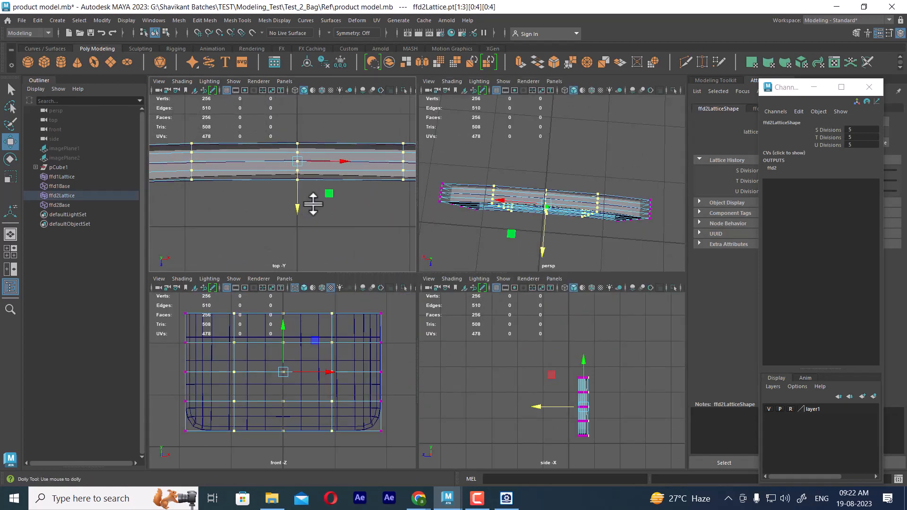
{"action": "left_click_drag", "start_coordinate": [291, 221], "coordinate": [288, 221]}
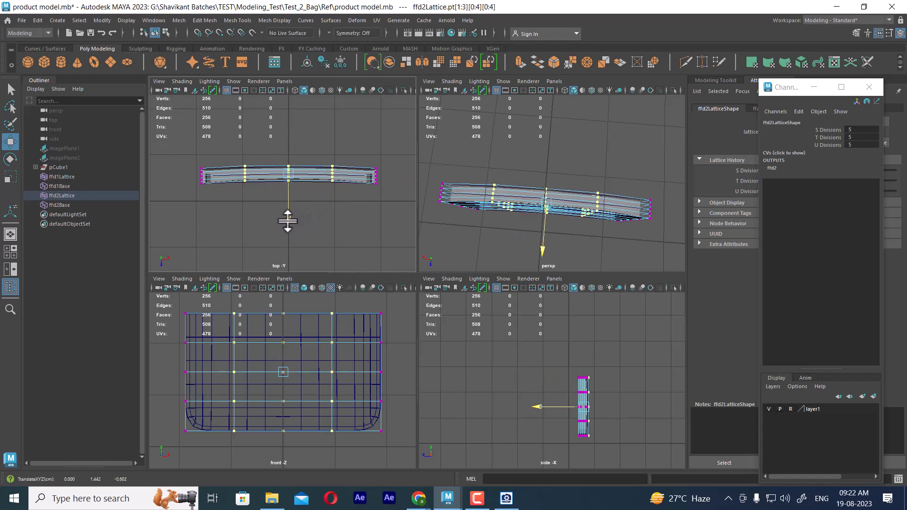
{"action": "left_click_drag", "start_coordinate": [274, 149], "coordinate": [290, 222]}
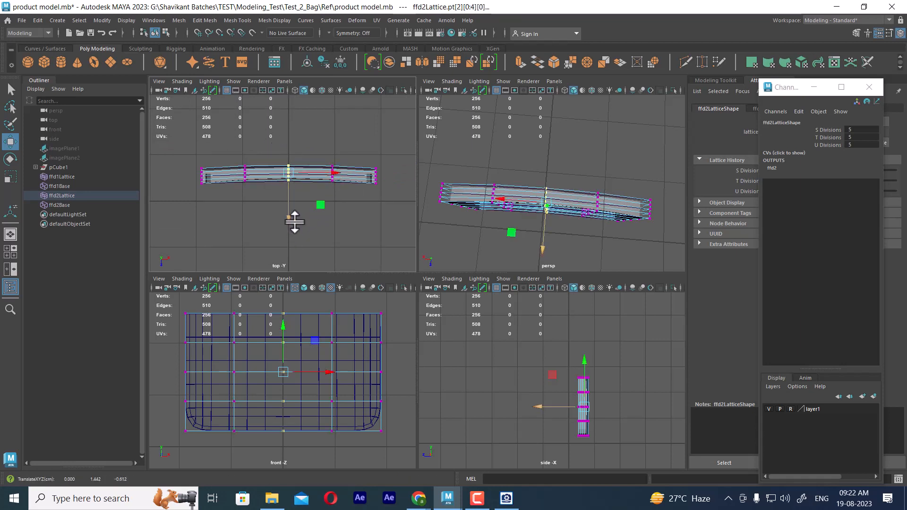
In the side view, shift the inner and middle rows of lattice points along Z to bow the panel vertically, and return to object selection
{"action": "right_click_drag", "start_coordinate": [616, 390], "coordinate": [648, 430], "text": "alt"}
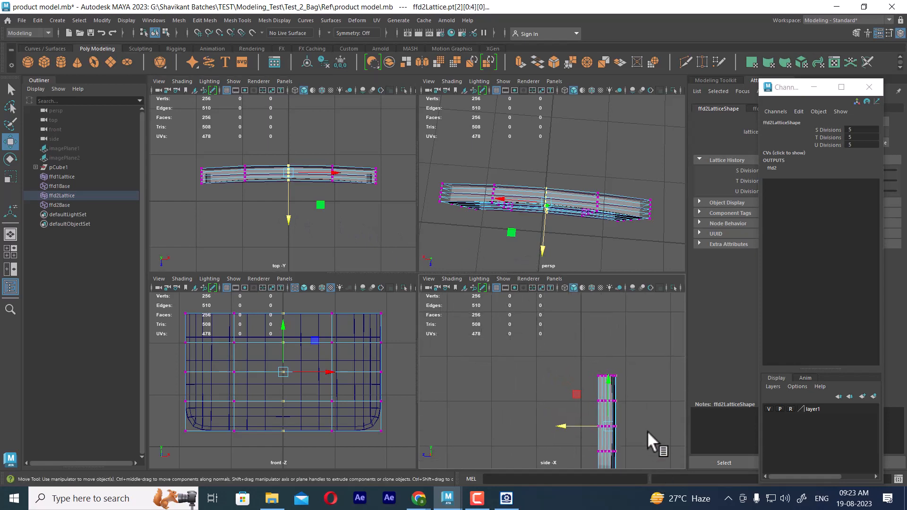
{"action": "middle_click_drag", "start_coordinate": [647, 430], "coordinate": [586, 362], "text": "alt"}
{"action": "right_click_drag", "start_coordinate": [586, 362], "coordinate": [611, 314], "text": "alt"}
{"action": "middle_click_drag", "start_coordinate": [612, 322], "coordinate": [600, 383], "text": "alt"}
{"action": "left_click_drag", "start_coordinate": [610, 349], "coordinate": [512, 468]}
{"action": "left_click_drag", "start_coordinate": [611, 122], "coordinate": [668, 191], "text": "alt"}
{"action": "right_click_drag", "start_coordinate": [667, 190], "coordinate": [620, 174], "text": "alt"}
{"action": "left_click_drag", "start_coordinate": [619, 174], "coordinate": [607, 197], "text": "alt"}
{"action": "left_click_drag", "start_coordinate": [504, 404], "coordinate": [506, 405]}
{"action": "left_click_drag", "start_coordinate": [606, 385], "coordinate": [506, 404]}
{"action": "key", "text": "F8"}
Select the front panel with both lattices and delete their history to bake in the deformation
{"action": "left_click_drag", "start_coordinate": [575, 205], "coordinate": [609, 207], "text": "alt"}
{"action": "left_click", "coordinate": [648, 145]}
{"action": "left_click_drag", "start_coordinate": [648, 127], "coordinate": [393, 306]}
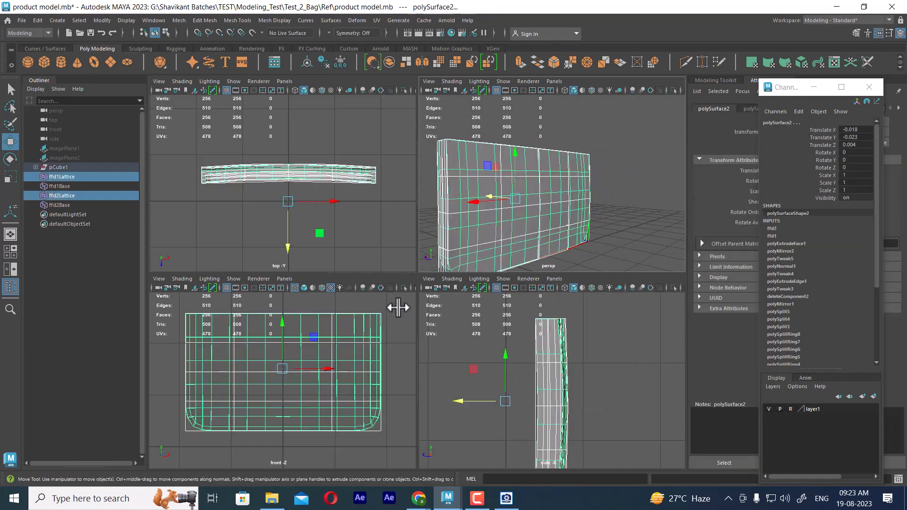
{"action": "left_click", "coordinate": [35, 19]}
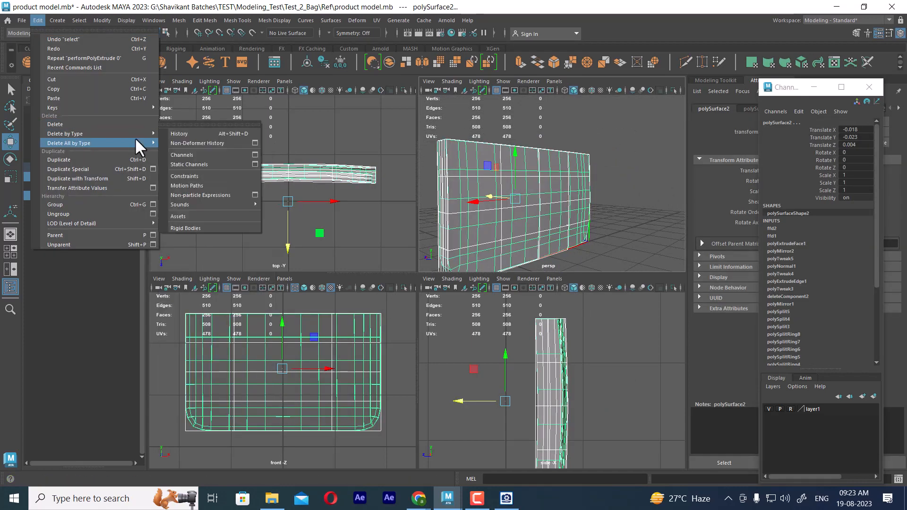
{"action": "mouse_move", "coordinate": [140, 134]}
{"action": "left_click", "coordinate": [183, 135]}
{"action": "left_click", "coordinate": [632, 166]}
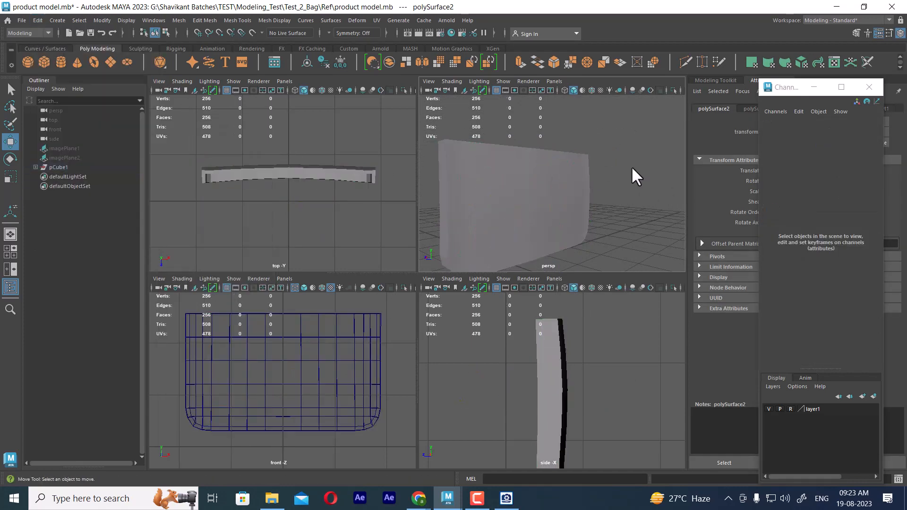
Turn on the panel's smooth preview and examine the curved surface and its edges from several angles
{"action": "left_click", "coordinate": [534, 217]}
{"action": "left_click_drag", "start_coordinate": [534, 216], "coordinate": [450, 184], "text": "alt"}
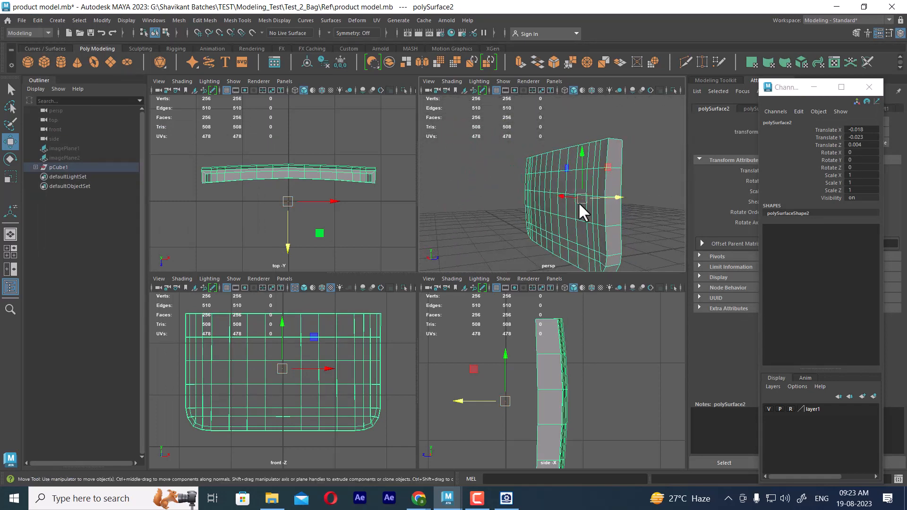
{"action": "key", "text": "space"}
{"action": "left_click_drag", "start_coordinate": [569, 222], "coordinate": [422, 215], "text": "alt"}
{"action": "key", "text": "3"}
{"action": "left_click", "coordinate": [585, 316]}
{"action": "left_click", "coordinate": [443, 200]}
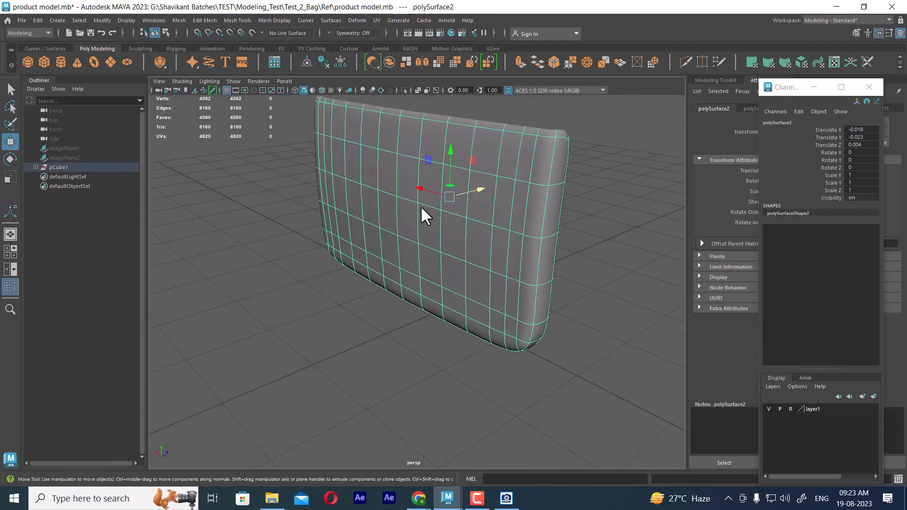
{"action": "key", "text": "1"}
{"action": "key", "text": "3"}
{"action": "left_click_drag", "start_coordinate": [470, 249], "coordinate": [489, 248], "text": "alt"}
{"action": "left_click", "coordinate": [435, 300]}
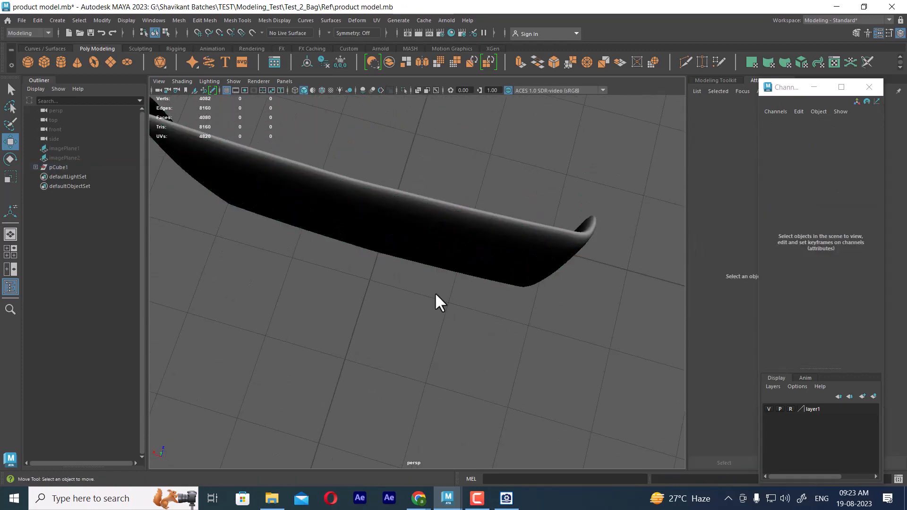
{"action": "left_click_drag", "start_coordinate": [435, 299], "coordinate": [420, 188], "text": "alt"}
{"action": "left_click", "coordinate": [418, 185]}
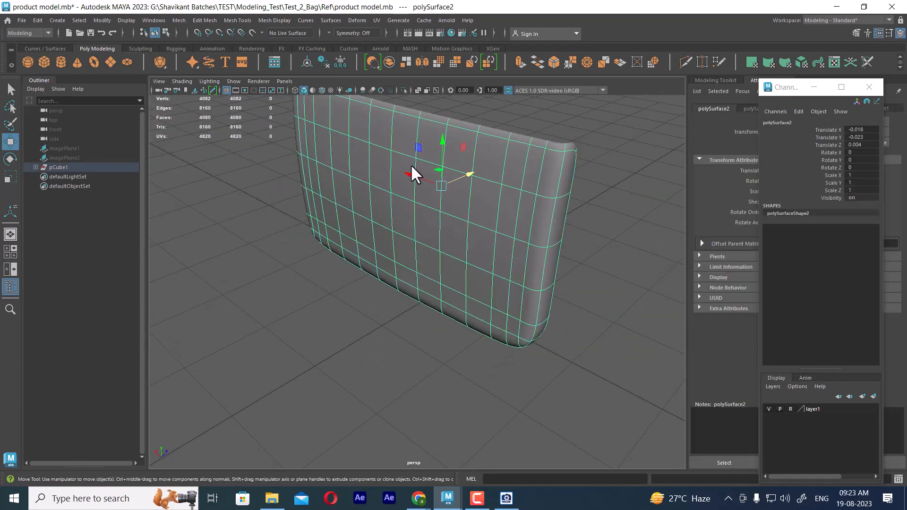
Assign a different material to the front panel, check its shading, and turn off the smooth preview
{"action": "right_click", "coordinate": [411, 165]}
{"action": "mouse_move", "coordinate": [440, 417]}
{"action": "left_click", "coordinate": [475, 406]}
{"action": "left_click", "coordinate": [543, 384]}
{"action": "left_click_drag", "start_coordinate": [544, 384], "coordinate": [559, 330], "text": "alt"}
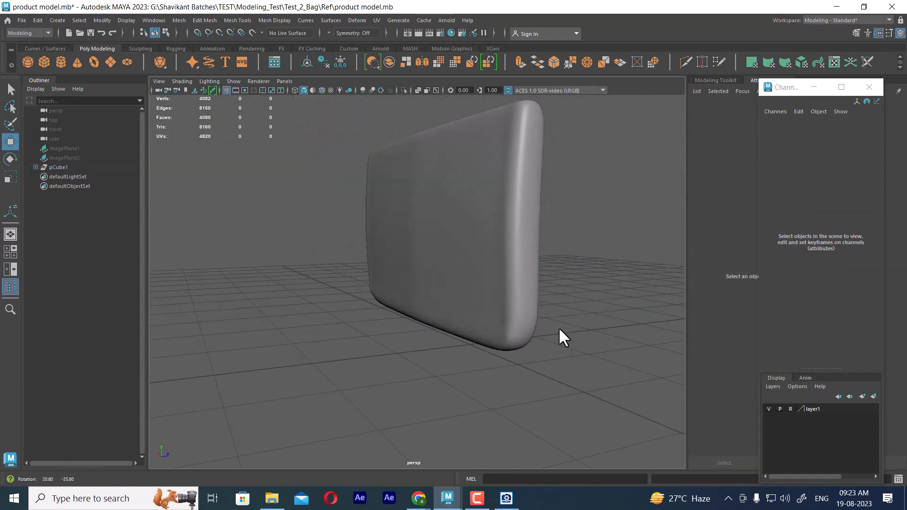
{"action": "left_click", "coordinate": [420, 196]}
{"action": "key", "text": "1"}
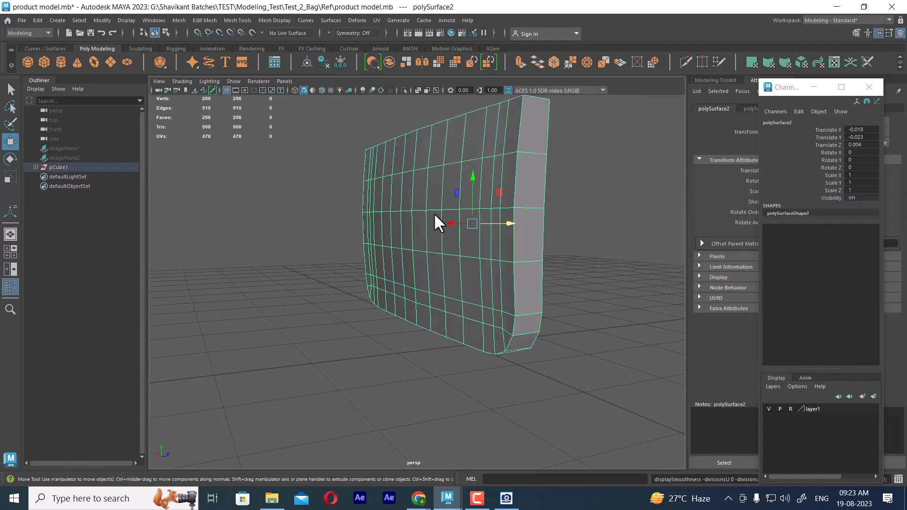
Check the panel's centre column of vertices in the top and perspective views, and clear the vertex selection
{"action": "left_click_drag", "start_coordinate": [435, 217], "coordinate": [468, 285], "text": "alt"}
{"action": "key", "text": "space"}
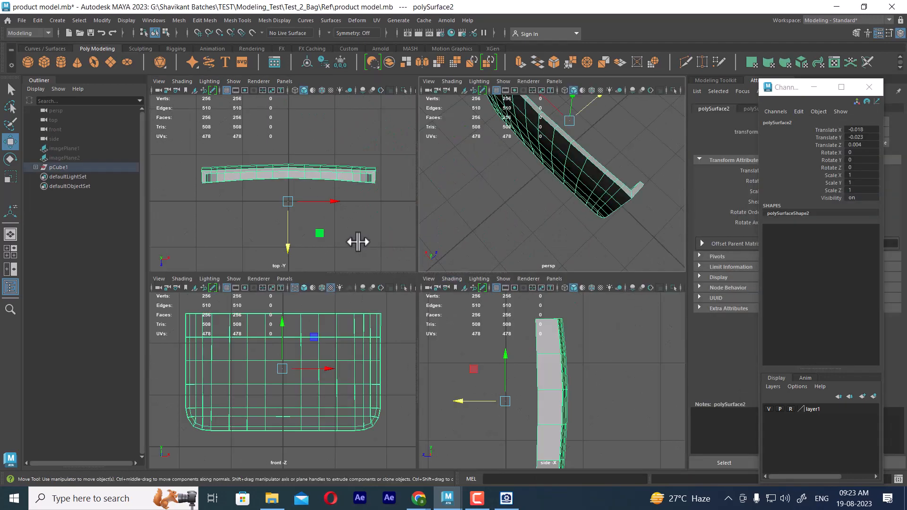
{"action": "scroll", "coordinate": [356, 241], "scroll_direction": "up", "scroll_amount": 3}
{"action": "key", "text": "F9"}
{"action": "left_click_drag", "start_coordinate": [308, 135], "coordinate": [297, 201]}
{"action": "scroll", "coordinate": [296, 190], "scroll_direction": "up", "scroll_amount": 2}
{"action": "key", "text": "space"}
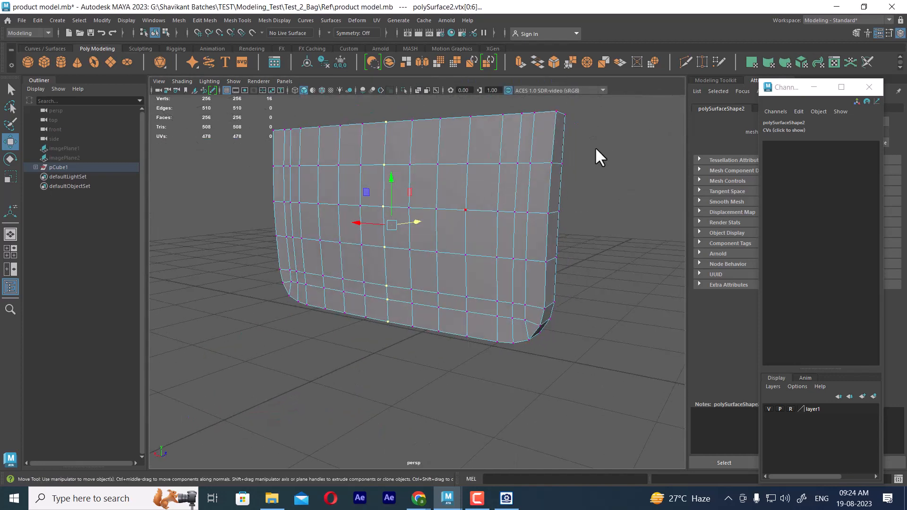
{"action": "left_click", "coordinate": [594, 153]}
Select the whole front panel and bring the ACDSee reference image Ref (1).jpg beside it to compare the corner seams
{"action": "left_click_drag", "start_coordinate": [534, 251], "coordinate": [542, 293], "text": "alt"}
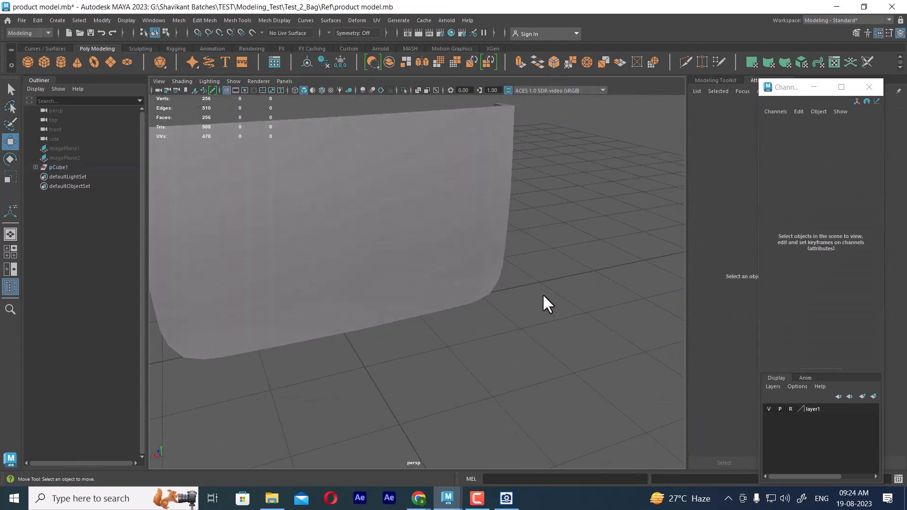
{"action": "right_click_drag", "start_coordinate": [542, 299], "coordinate": [427, 261], "text": "alt"}
{"action": "left_click", "coordinate": [416, 256]}
{"action": "left_click_drag", "start_coordinate": [415, 255], "coordinate": [445, 253], "text": "alt"}
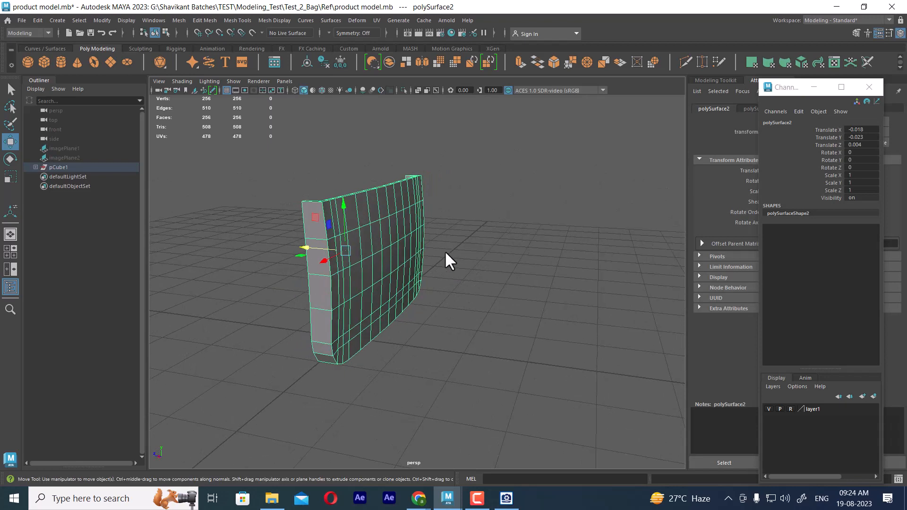
{"action": "left_click", "coordinate": [507, 501]}
{"action": "left_click_drag", "start_coordinate": [749, 312], "coordinate": [706, 168]}
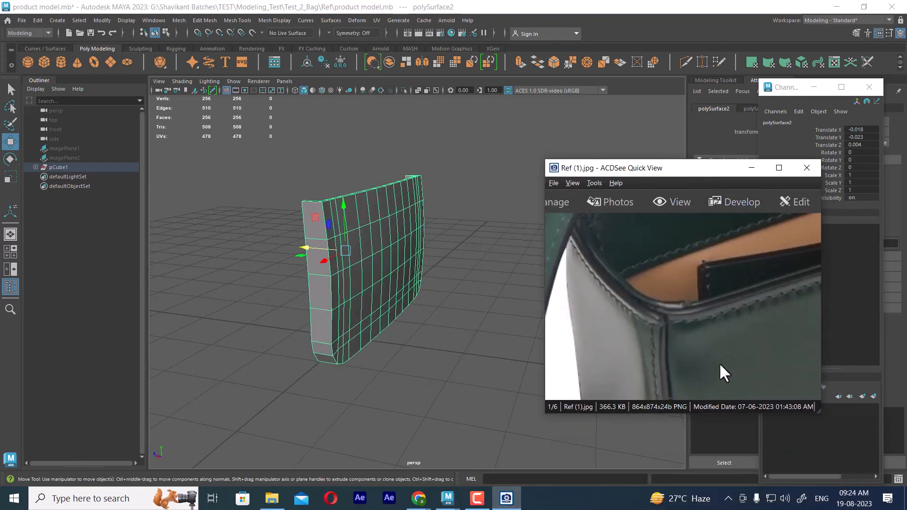
{"action": "left_click_drag", "start_coordinate": [428, 304], "coordinate": [722, 368], "text": "alt"}
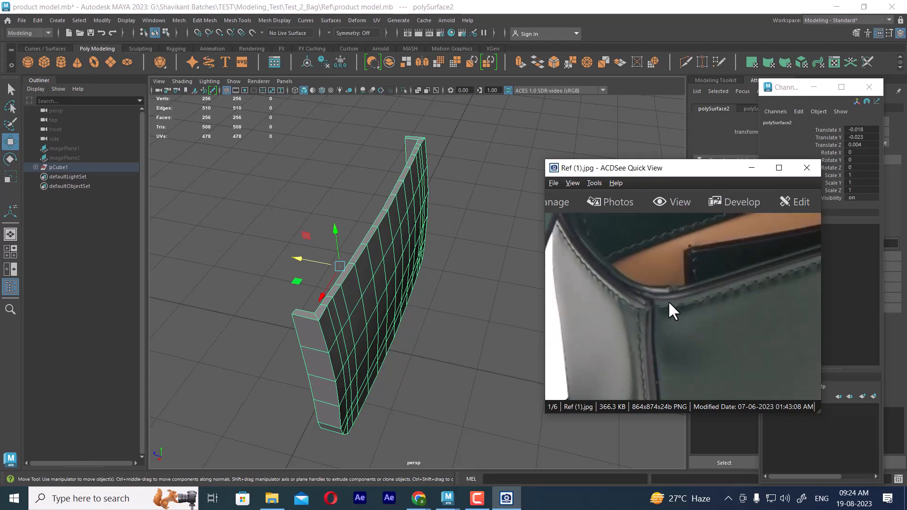
{"action": "left_click_drag", "start_coordinate": [376, 353], "coordinate": [336, 299], "text": "alt"}
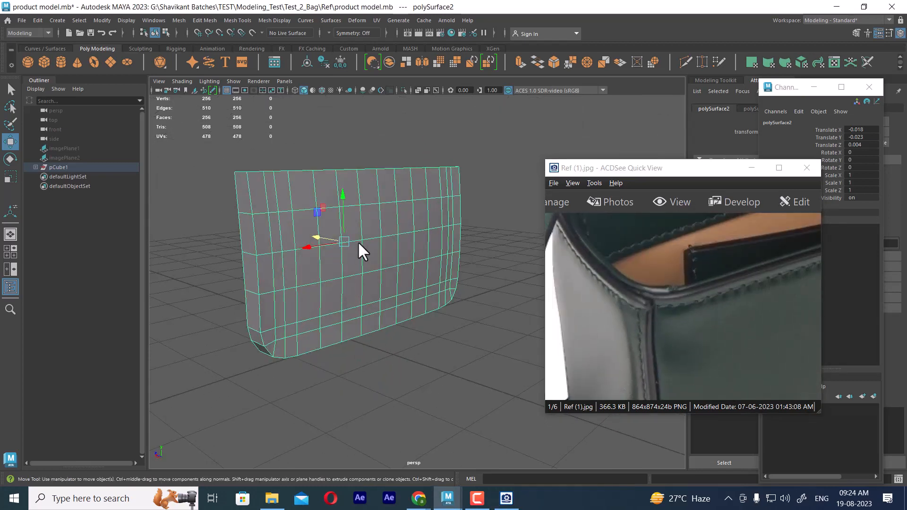
Reveal the hidden reference image planes in the front view and display the panel in wireframe
{"action": "key", "text": "space"}
{"action": "left_click_drag", "start_coordinate": [380, 234], "coordinate": [381, 260]}
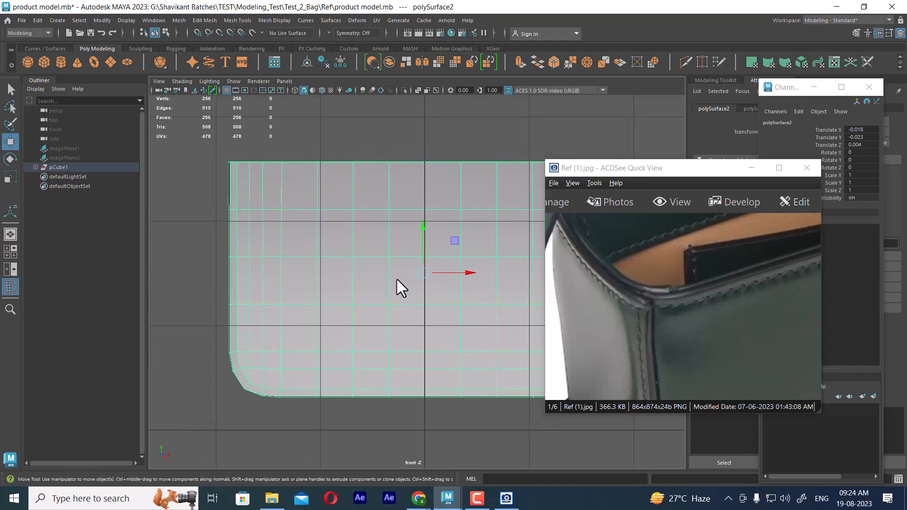
{"action": "key", "text": "ctrl+shift+h"}
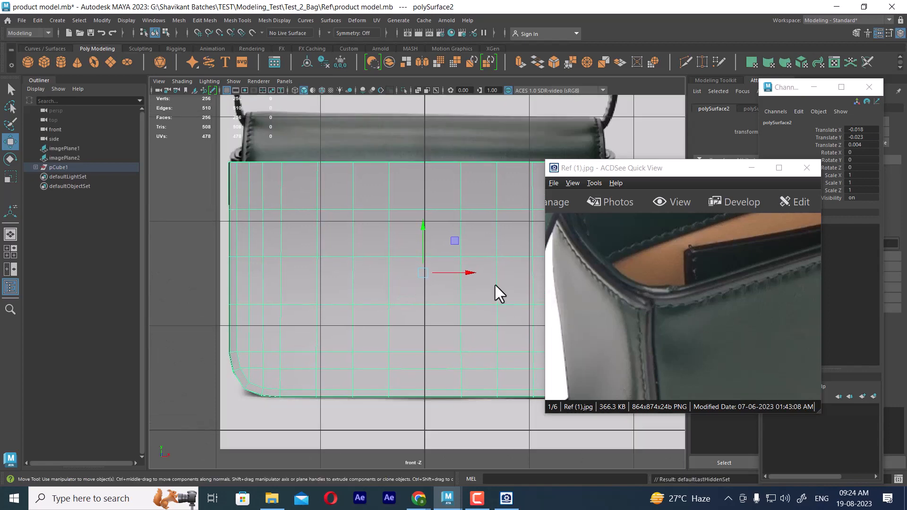
{"action": "key", "text": "4"}
{"action": "scroll", "coordinate": [286, 250], "scroll_direction": "up", "scroll_amount": 2}
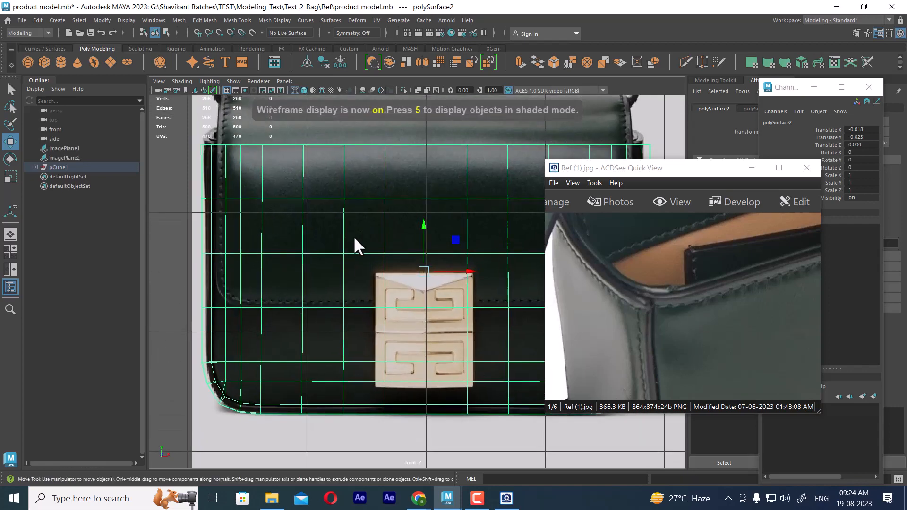
Insert a horizontal edge loop around the panel just below its upper edge
{"action": "scroll", "coordinate": [249, 215], "scroll_direction": "up", "scroll_amount": 1}
{"action": "right_click_drag", "start_coordinate": [307, 191], "coordinate": [246, 203], "text": "shift"}
{"action": "left_click_drag", "start_coordinate": [238, 172], "coordinate": [236, 171]}
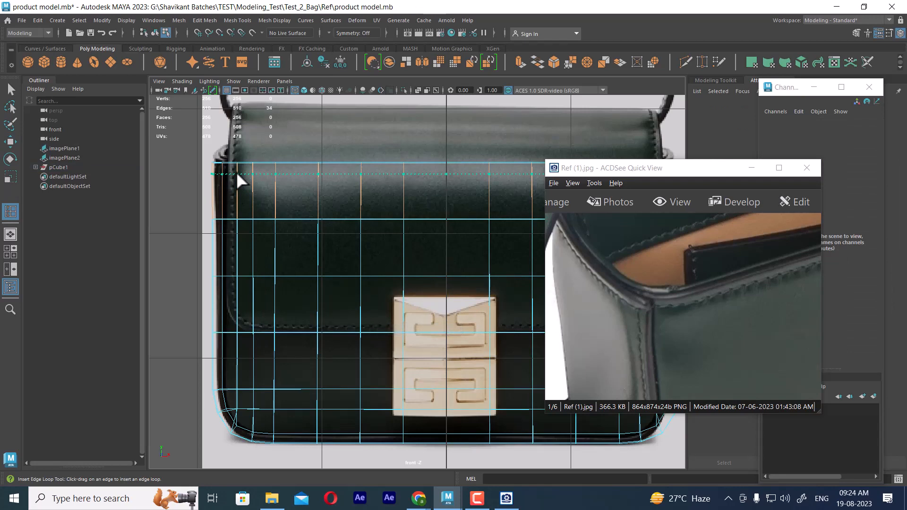
{"action": "left_click_drag", "start_coordinate": [236, 172], "coordinate": [236, 172]}
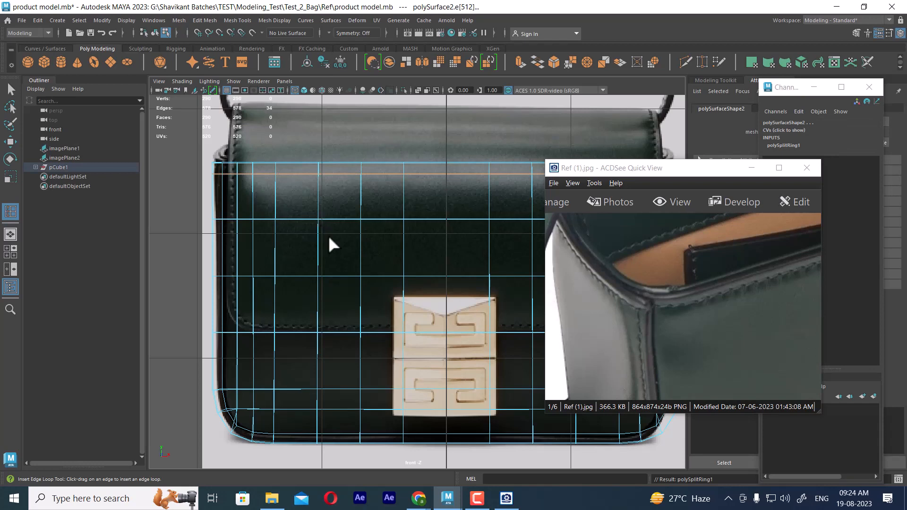
Return to the shaded perspective view and select the full band of faces above the new edge loop
{"action": "scroll", "coordinate": [402, 260], "scroll_direction": "down", "scroll_amount": 4}
{"action": "key", "text": "space"}
{"action": "left_click_drag", "start_coordinate": [400, 259], "coordinate": [429, 102]}
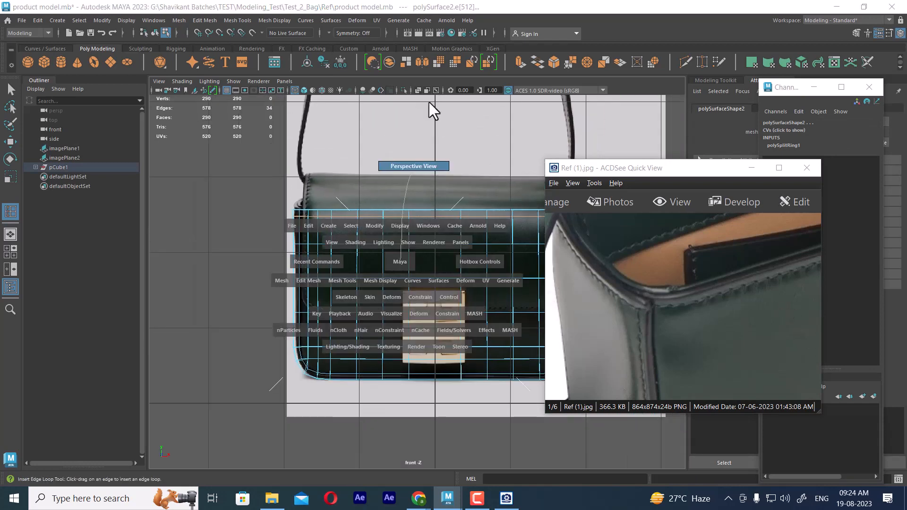
{"action": "mouse_move", "coordinate": [434, 163]}
{"action": "left_mouse_down", "text": "alt"}
{"action": "mouse_move", "coordinate": [488, 189]}
{"action": "mouse_move", "coordinate": [415, 235]}
{"action": "mouse_move", "coordinate": [422, 293]}
{"action": "mouse_move", "coordinate": [356, 259]}
{"action": "mouse_move", "coordinate": [363, 289]}
{"action": "mouse_move", "coordinate": [390, 269]}
{"action": "mouse_move", "coordinate": [399, 276]}
{"action": "left_mouse_up", "text": "alt"}
{"action": "key", "text": "5"}
{"action": "middle_click_drag", "start_coordinate": [400, 275], "coordinate": [402, 282], "text": "alt"}
{"action": "scroll", "coordinate": [401, 281], "scroll_direction": "up", "scroll_amount": 3}
{"action": "key", "text": "w"}
{"action": "scroll", "coordinate": [393, 244], "scroll_direction": "up", "scroll_amount": 1}
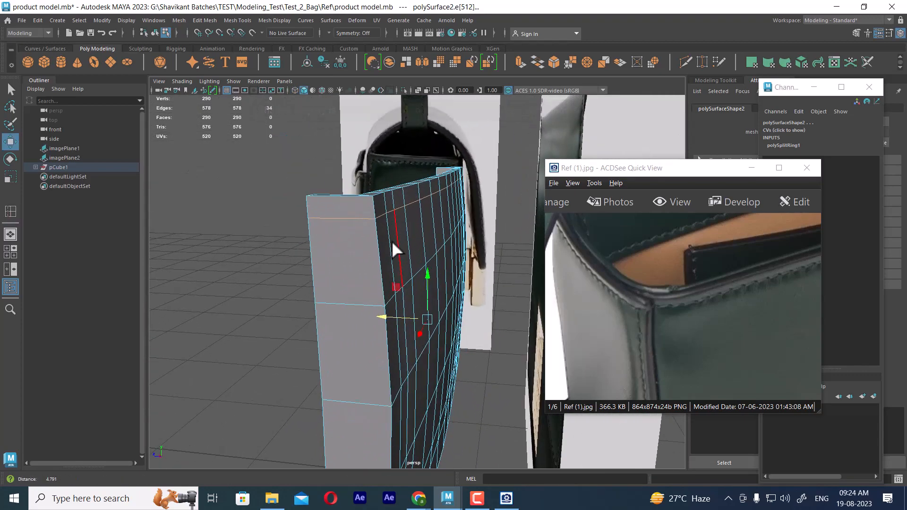
{"action": "right_click_drag", "start_coordinate": [385, 195], "coordinate": [423, 124]}
{"action": "left_click", "coordinate": [423, 194]}
{"action": "right_click_drag", "start_coordinate": [442, 163], "coordinate": [172, 275], "text": "ctrl"}
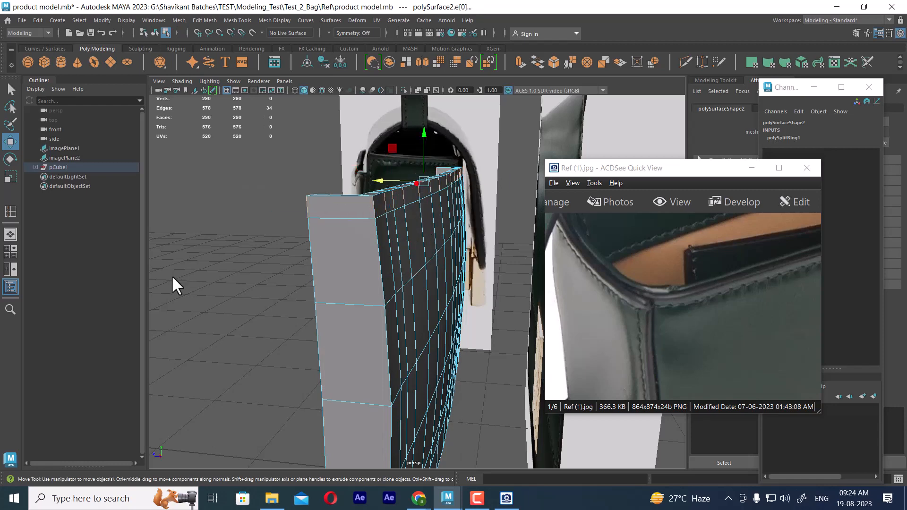
{"action": "right_click_drag", "start_coordinate": [300, 161], "coordinate": [293, 225], "text": "ctrl"}
{"action": "left_click_drag", "start_coordinate": [406, 228], "coordinate": [419, 234], "text": "alt"}
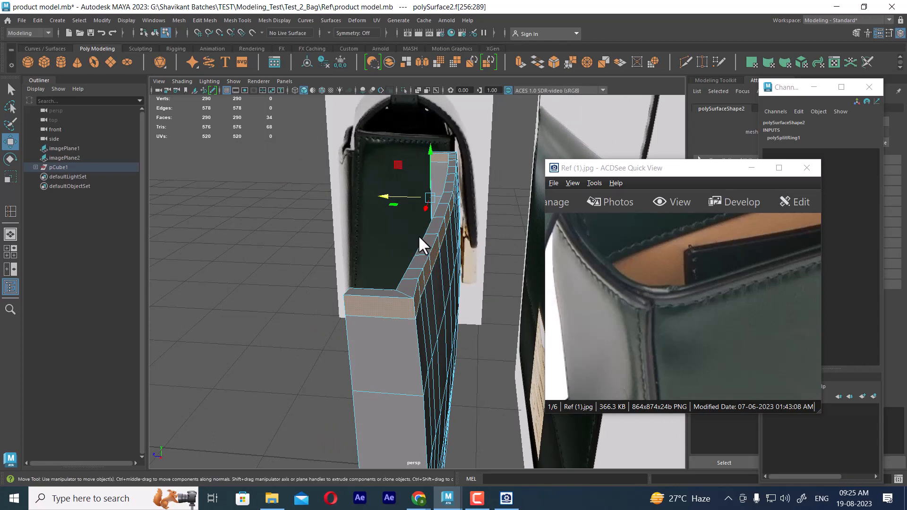
{"action": "mouse_move", "coordinate": [403, 307]}
{"action": "left_mouse_down", "text": "alt"}
{"action": "mouse_move", "coordinate": [372, 304]}
{"action": "mouse_move", "coordinate": [406, 290]}
{"action": "left_mouse_up", "text": "alt"}
Move the Ref (1).jpg window to the other side of the panel and hide layer1 to clear the image planes
{"action": "left_click_drag", "start_coordinate": [712, 165], "coordinate": [229, 161]}
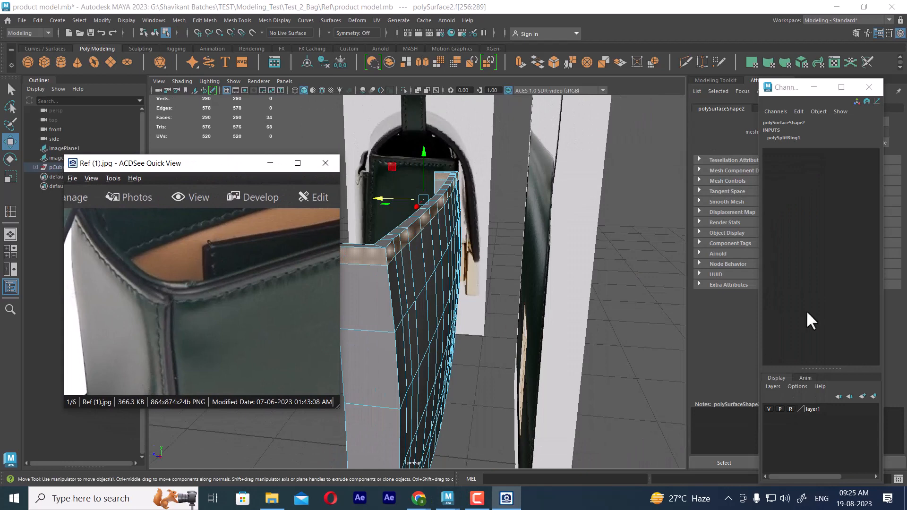
{"action": "left_click", "coordinate": [770, 409]}
{"action": "left_click_drag", "start_coordinate": [541, 356], "coordinate": [611, 360], "text": "alt"}
{"action": "left_click_drag", "start_coordinate": [570, 243], "coordinate": [490, 298], "text": "alt"}
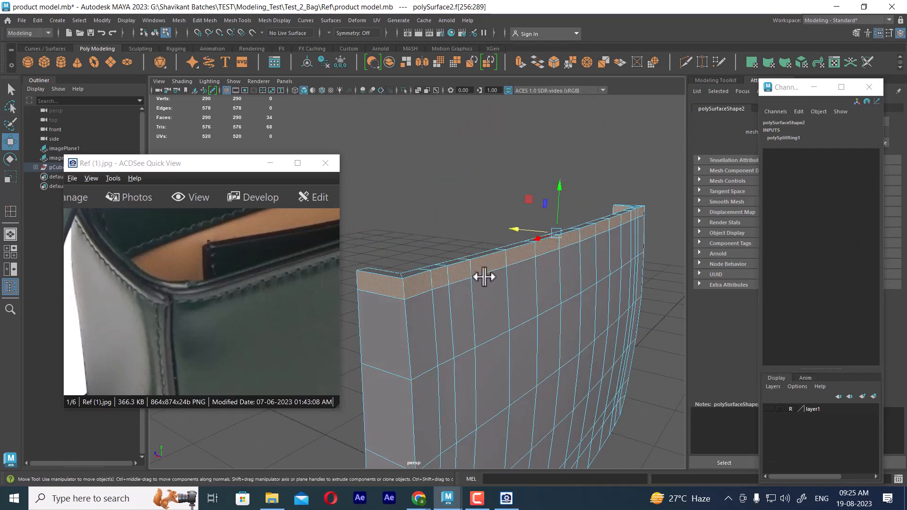
Add the faces along the panel's upper rim to the selected band, using the front view
{"action": "key", "text": "space"}
{"action": "left_click_drag", "start_coordinate": [502, 290], "coordinate": [509, 312]}
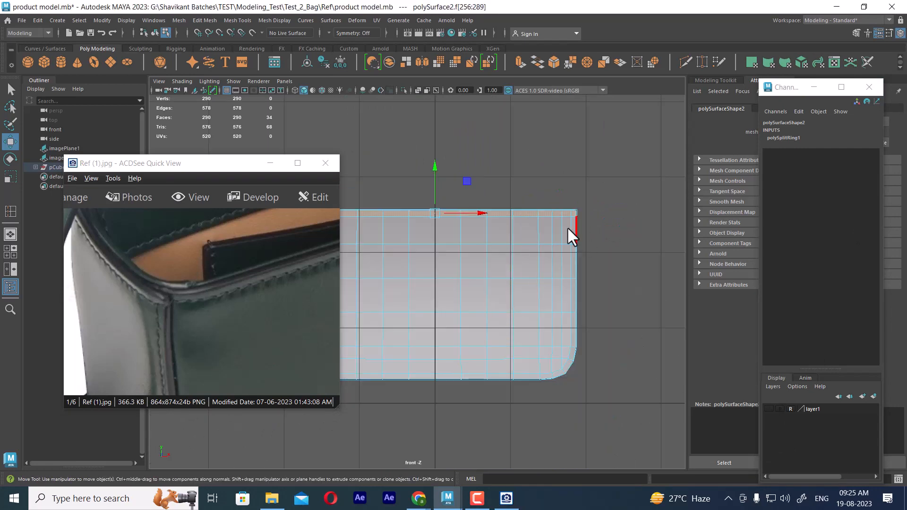
{"action": "middle_click_drag", "start_coordinate": [569, 228], "coordinate": [637, 229], "text": "alt"}
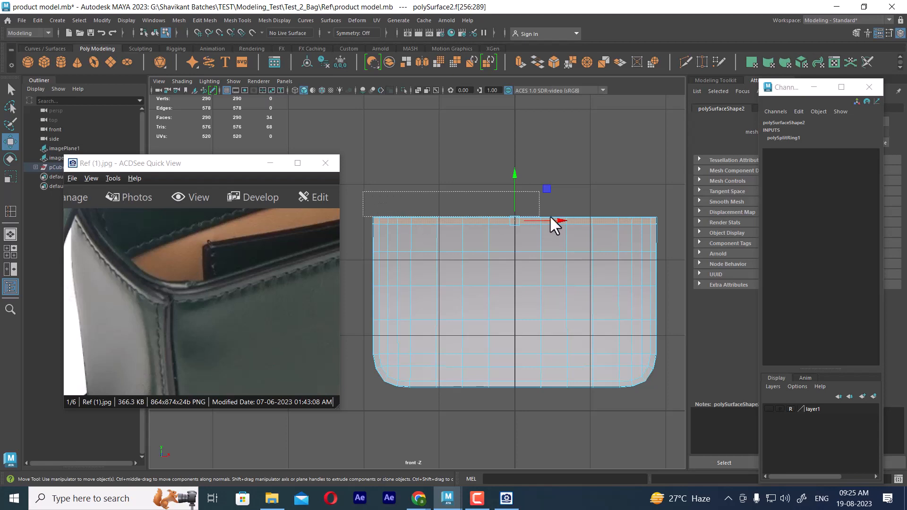
{"action": "left_click_drag", "start_coordinate": [680, 221], "coordinate": [679, 221]}
{"action": "key", "text": "space"}
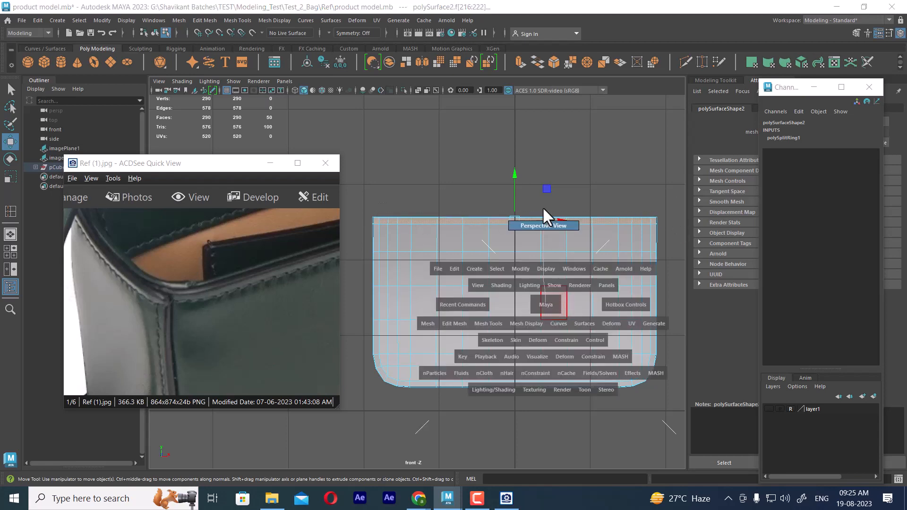
{"action": "left_click_drag", "start_coordinate": [543, 206], "coordinate": [543, 276]}
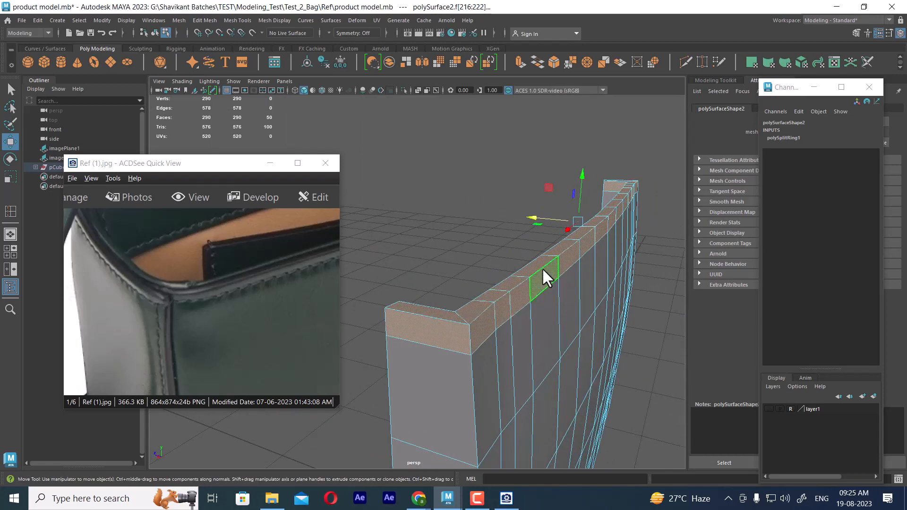
Extrude the selected rim faces slightly inward with Local Translate Z to form a recessed band
{"action": "right_click", "coordinate": [517, 151], "text": "shift"}
{"action": "right_click_drag", "start_coordinate": [517, 149], "coordinate": [517, 175], "text": "shift"}
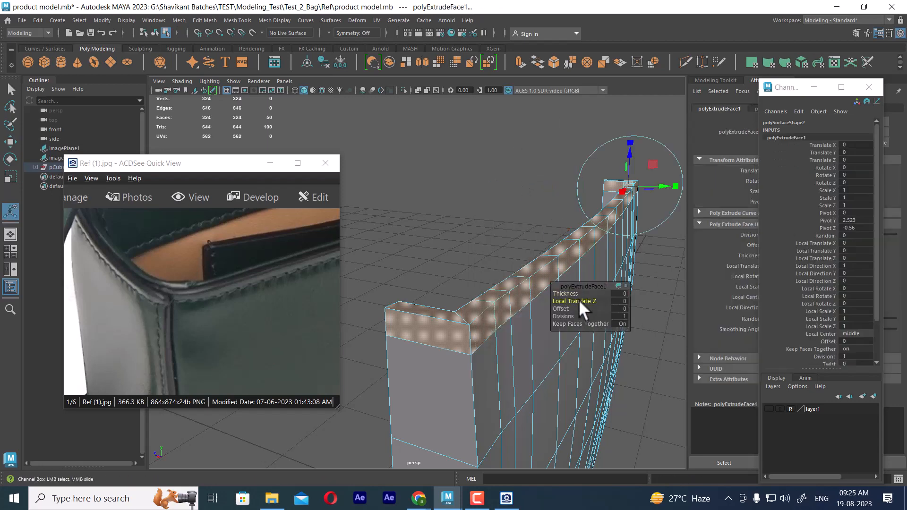
{"action": "left_click_drag", "start_coordinate": [579, 300], "coordinate": [578, 299]}
{"action": "left_click_drag", "start_coordinate": [541, 350], "coordinate": [574, 316], "text": "alt"}
Select the edge loop at the foot of the recessed band, where it meets the small ledge
{"action": "key", "text": "w"}
{"action": "left_click", "coordinate": [524, 224]}
{"action": "scroll", "coordinate": [545, 304], "scroll_direction": "up", "scroll_amount": 1}
{"action": "left_click", "coordinate": [570, 327]}
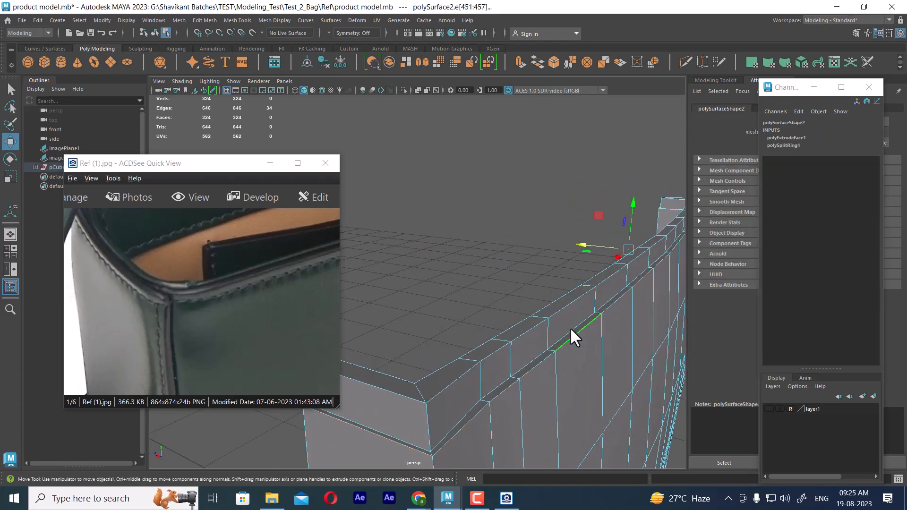
{"action": "double_click", "coordinate": [559, 331]}
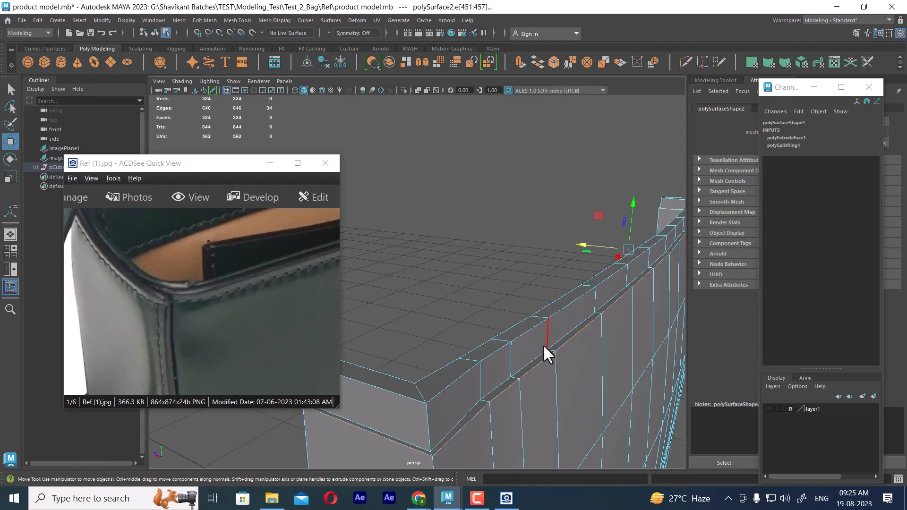
{"action": "left_click", "coordinate": [513, 362]}
{"action": "left_click_drag", "start_coordinate": [518, 365], "coordinate": [569, 306], "text": "alt"}
{"action": "double_click", "coordinate": [515, 354]}
{"action": "right_click_drag", "start_coordinate": [550, 194], "coordinate": [468, 189], "text": "ctrl"}
{"action": "right_click", "coordinate": [550, 200], "text": "shift"}
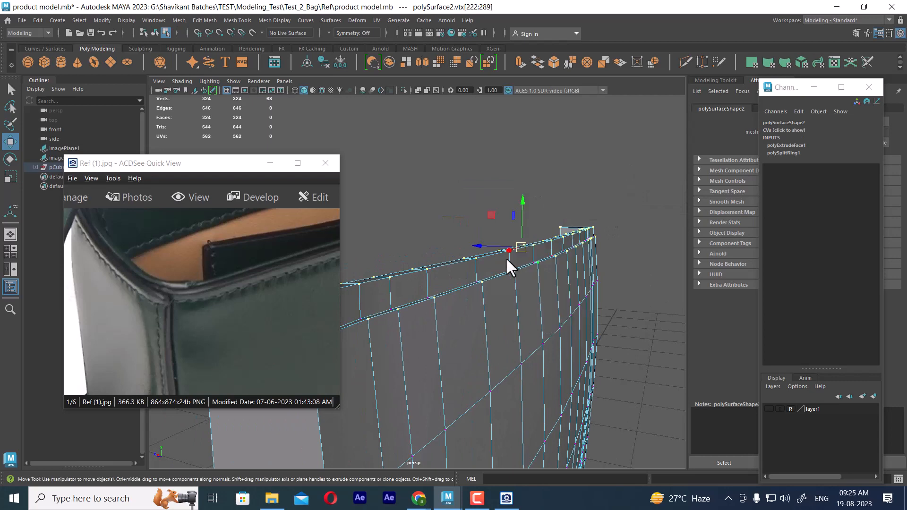
{"action": "left_click_drag", "start_coordinate": [506, 257], "coordinate": [562, 298], "text": "alt"}
{"action": "key", "text": "ctrl+z"}
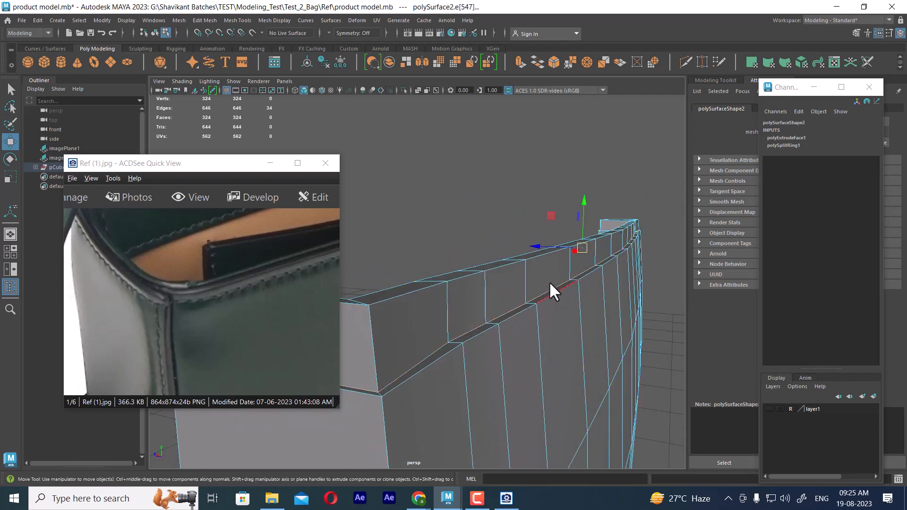
Convert the recessed band's lower edge loop to vertices and smooth them with Average Vertices, undoing and reapplying it once
{"action": "right_click_drag", "start_coordinate": [540, 272], "coordinate": [430, 270], "text": "ctrl"}
{"action": "right_click_drag", "start_coordinate": [517, 218], "coordinate": [560, 203], "text": "shift"}
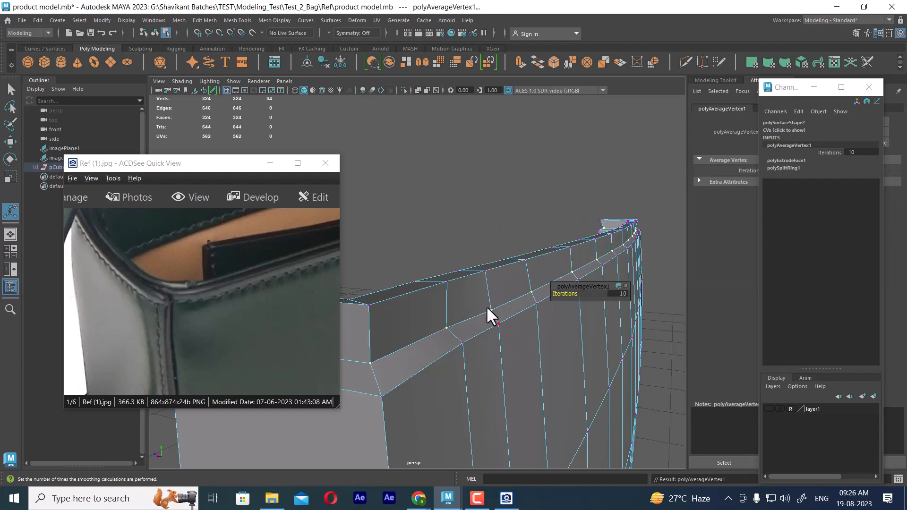
{"action": "left_click_drag", "start_coordinate": [478, 329], "coordinate": [424, 350], "text": "alt"}
{"action": "left_click_drag", "start_coordinate": [478, 318], "coordinate": [468, 286], "text": "alt"}
{"action": "key", "text": "ctrl+z"}
{"action": "key", "text": "ctrl+z"}
{"action": "right_click", "coordinate": [468, 286], "text": "shift"}
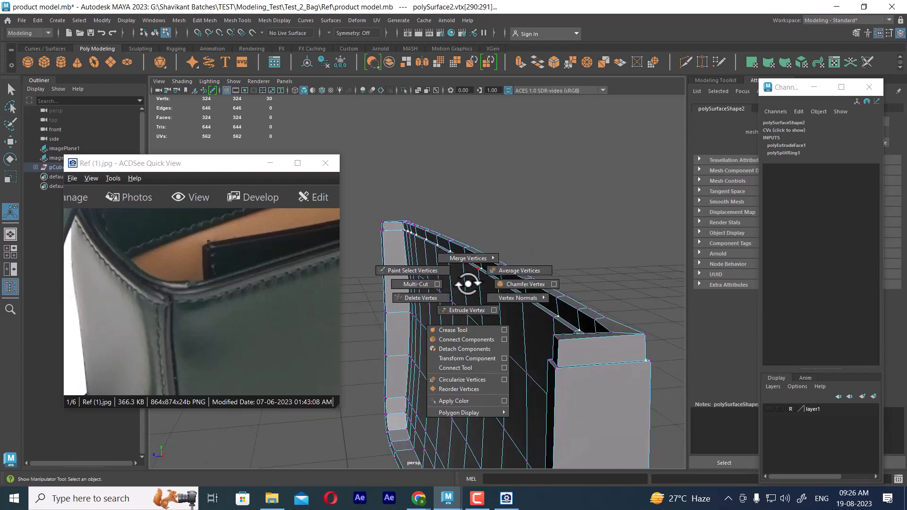
{"action": "left_click", "coordinate": [515, 264]}
{"action": "left_click_drag", "start_coordinate": [593, 385], "coordinate": [516, 366], "text": "alt"}
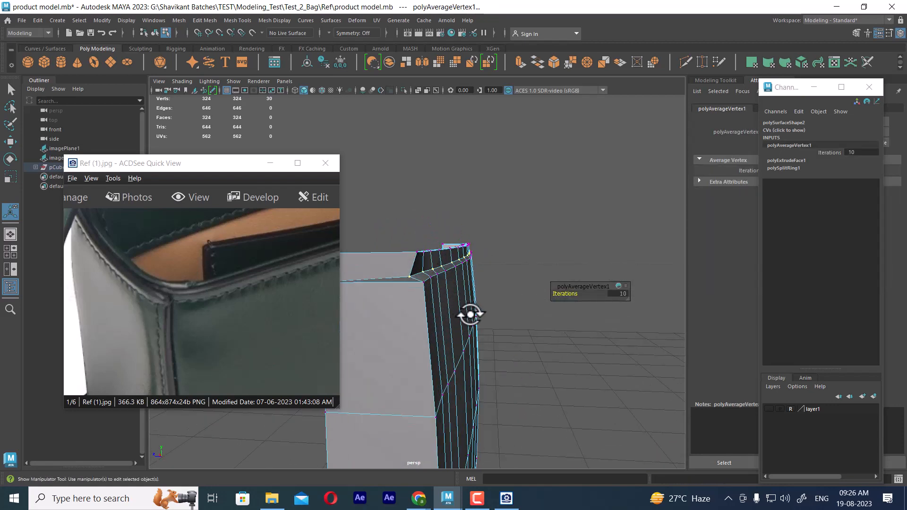
{"action": "left_click_drag", "start_coordinate": [476, 348], "coordinate": [476, 293], "text": "alt"}
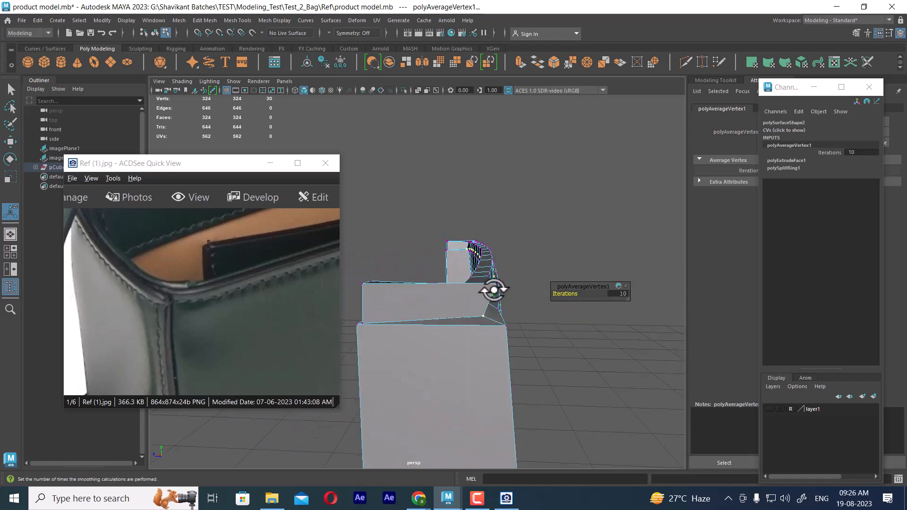
Minimise the reference image, turn on Object X symmetry and select the matching corner vertices of the recessed band
{"action": "left_click", "coordinate": [495, 282]}
{"action": "left_click_drag", "start_coordinate": [501, 285], "coordinate": [555, 283], "text": "alt"}
{"action": "left_click", "coordinate": [270, 164]}
{"action": "right_click_drag", "start_coordinate": [464, 308], "coordinate": [461, 298], "text": "alt"}
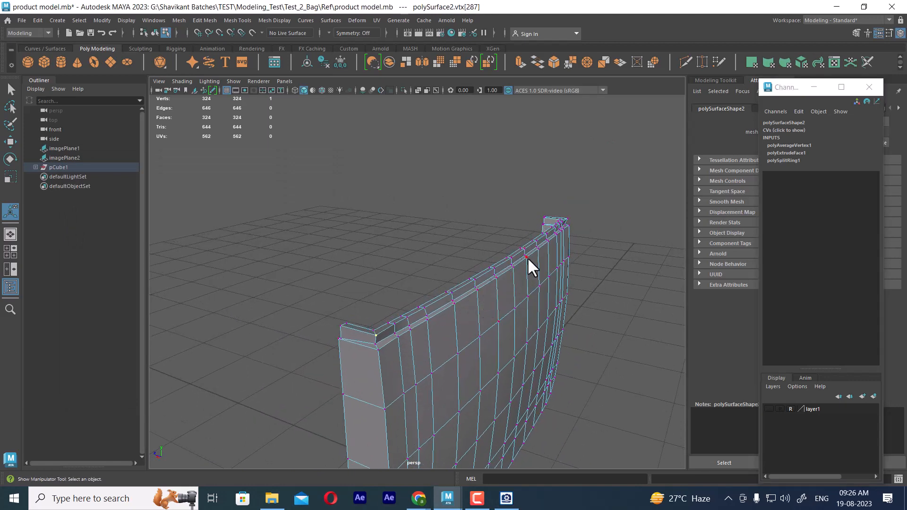
{"action": "key", "text": "w"}
{"action": "left_click_drag", "start_coordinate": [517, 261], "coordinate": [513, 227]}
{"action": "left_click_drag", "start_coordinate": [509, 191], "coordinate": [509, 191]}
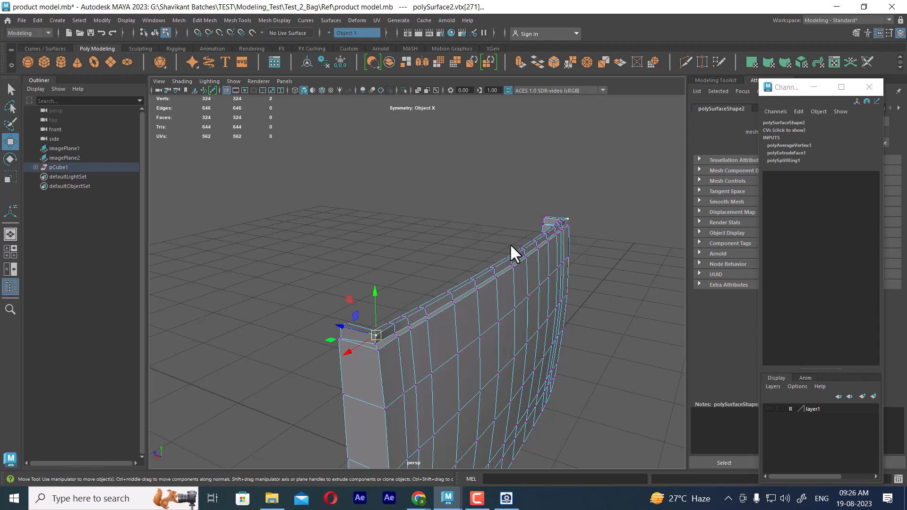
{"action": "mouse_move", "coordinate": [510, 271]}
{"action": "left_mouse_down", "text": "alt"}
{"action": "mouse_move", "coordinate": [454, 350]}
{"action": "mouse_move", "coordinate": [480, 354]}
{"action": "mouse_move", "coordinate": [512, 280]}
{"action": "left_mouse_up", "text": "alt"}
{"action": "left_click_drag", "start_coordinate": [517, 235], "coordinate": [518, 297], "text": "alt"}
{"action": "scroll", "coordinate": [487, 328], "scroll_direction": "up", "scroll_amount": 3}
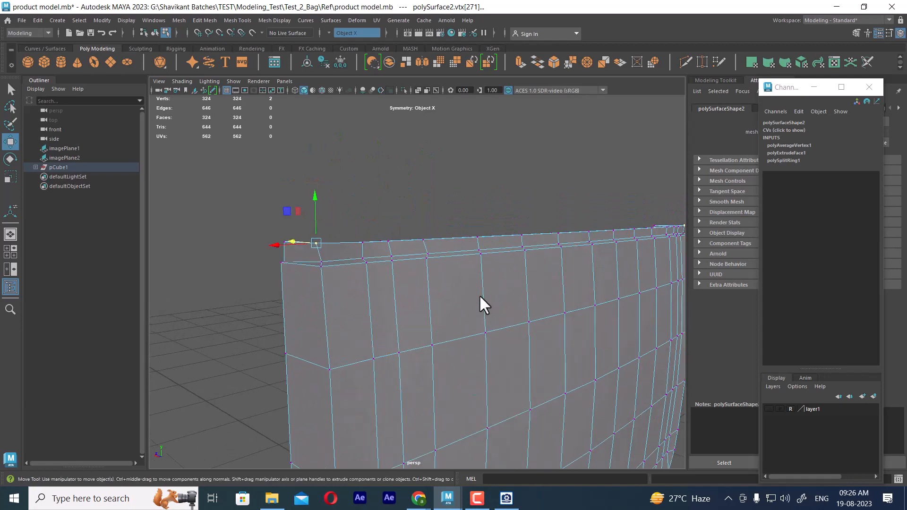
Return to object mode, turn on the panel's smooth preview and examine the recessed upper rim
{"action": "right_click_drag", "start_coordinate": [479, 294], "coordinate": [508, 265]}
{"action": "key", "text": "3"}
{"action": "left_click", "coordinate": [524, 206]}
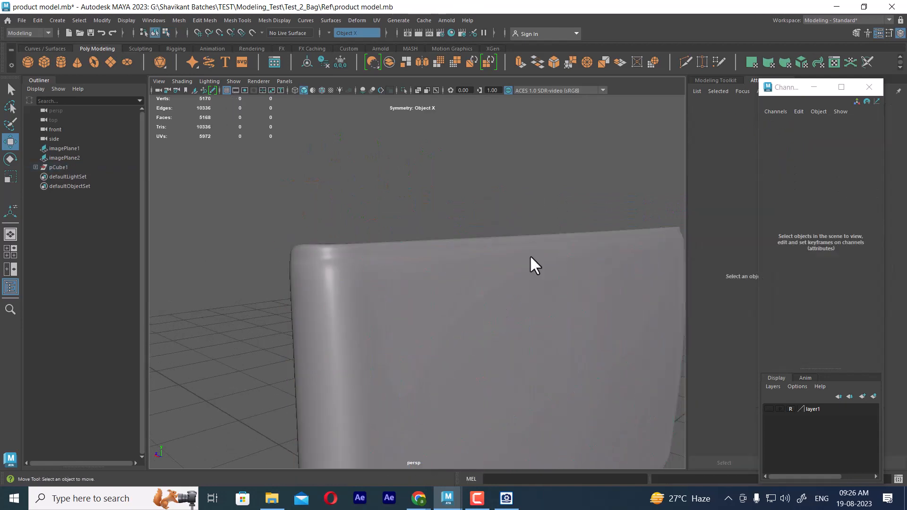
{"action": "left_click_drag", "start_coordinate": [529, 254], "coordinate": [541, 367], "text": "alt"}
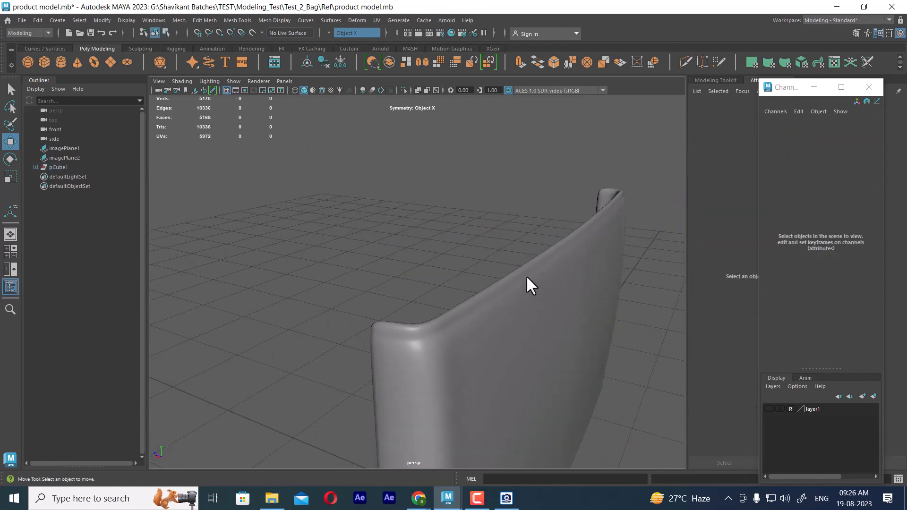
Restore the ACDSee image Ref (1).jpg beside the panel and compare the smoothed rim and corners with it
{"action": "left_click", "coordinate": [506, 498]}
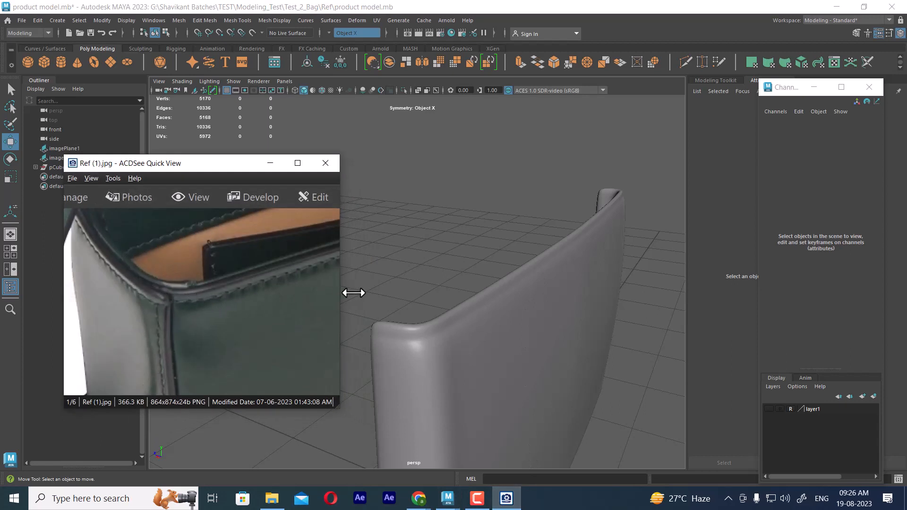
{"action": "scroll", "coordinate": [578, 261], "scroll_direction": "down", "scroll_amount": 3}
{"action": "left_click_drag", "start_coordinate": [578, 261], "coordinate": [509, 260], "text": "alt"}
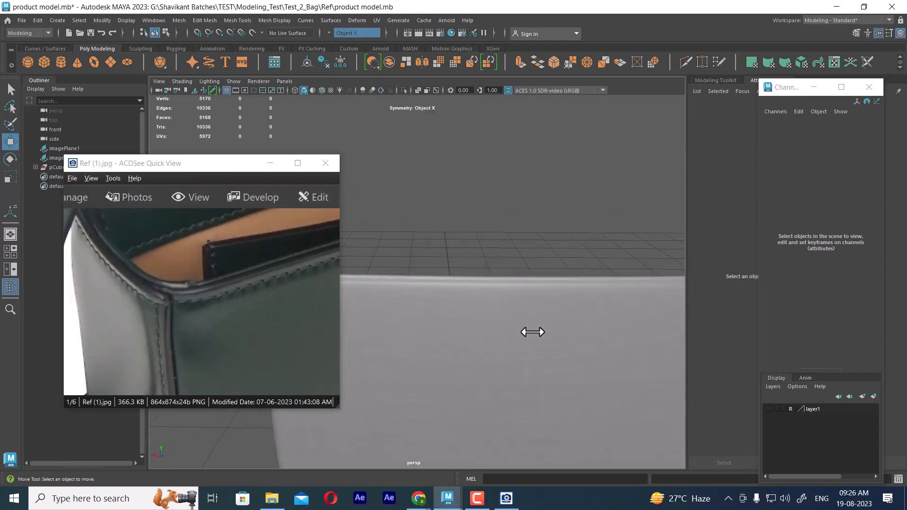
{"action": "left_click_drag", "start_coordinate": [531, 330], "coordinate": [492, 266], "text": "alt"}
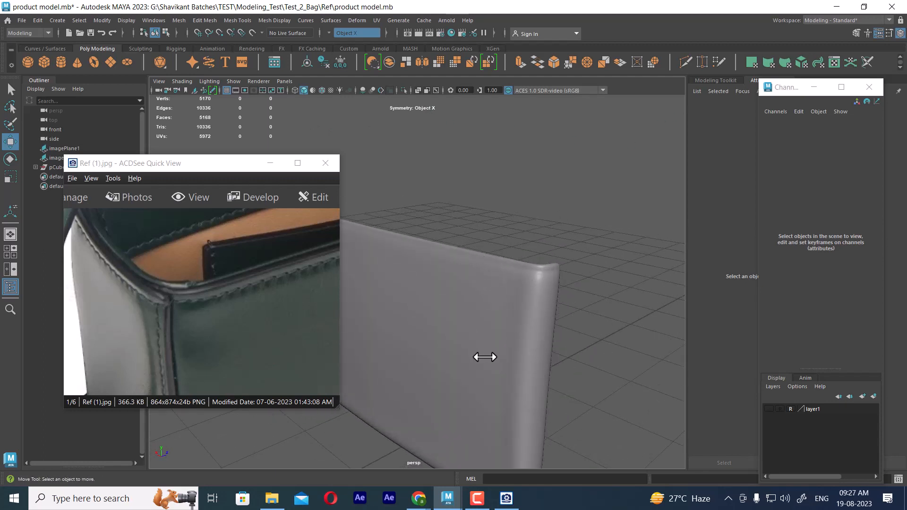
{"action": "left_click_drag", "start_coordinate": [487, 356], "coordinate": [531, 358], "text": "alt"}
{"action": "left_click", "coordinate": [479, 501]}
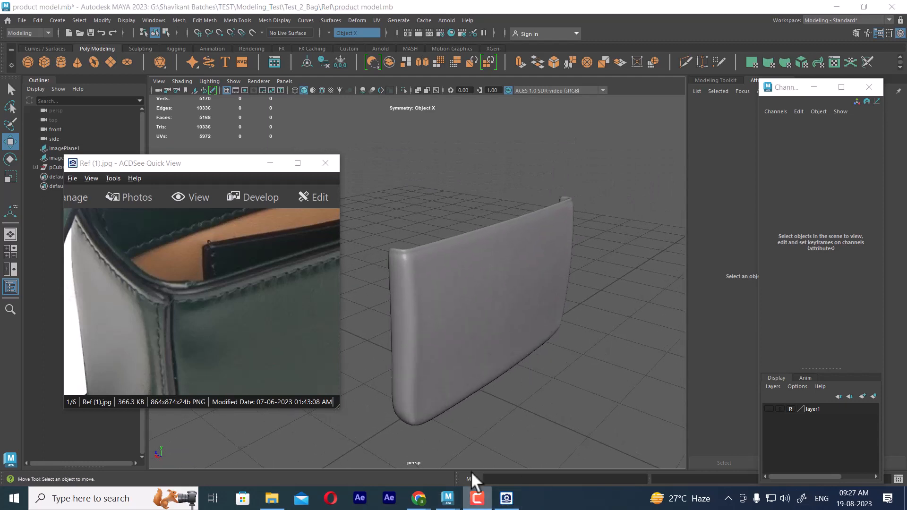
{"action": "left_click_drag", "start_coordinate": [680, 336], "coordinate": [658, 332], "text": "alt"}
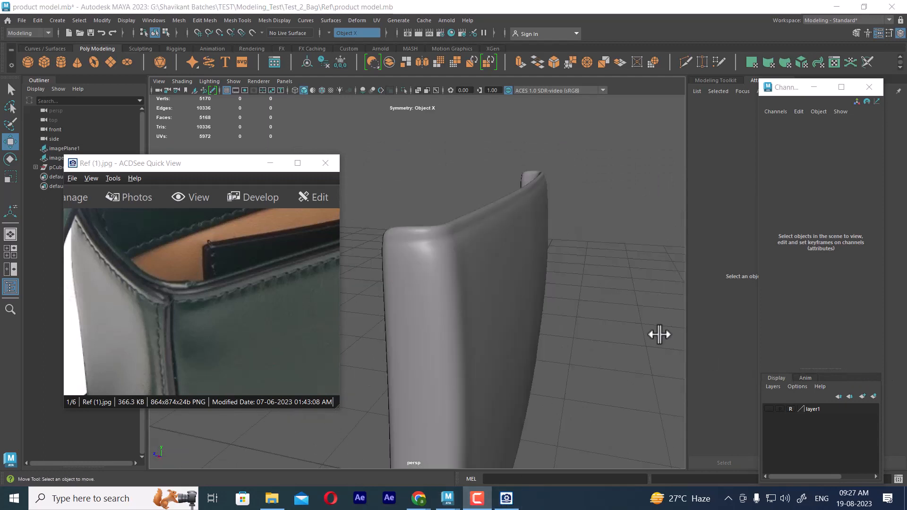
Turn off the front panel's smooth preview and clear the selection
{"action": "left_click", "coordinate": [489, 230]}
{"action": "mouse_move", "coordinate": [489, 228]}
{"action": "left_mouse_down", "text": "alt"}
{"action": "mouse_move", "coordinate": [498, 227]}
{"action": "mouse_move", "coordinate": [484, 235]}
{"action": "left_mouse_up", "text": "alt"}
{"action": "key", "text": "1"}
{"action": "left_click", "coordinate": [455, 183]}
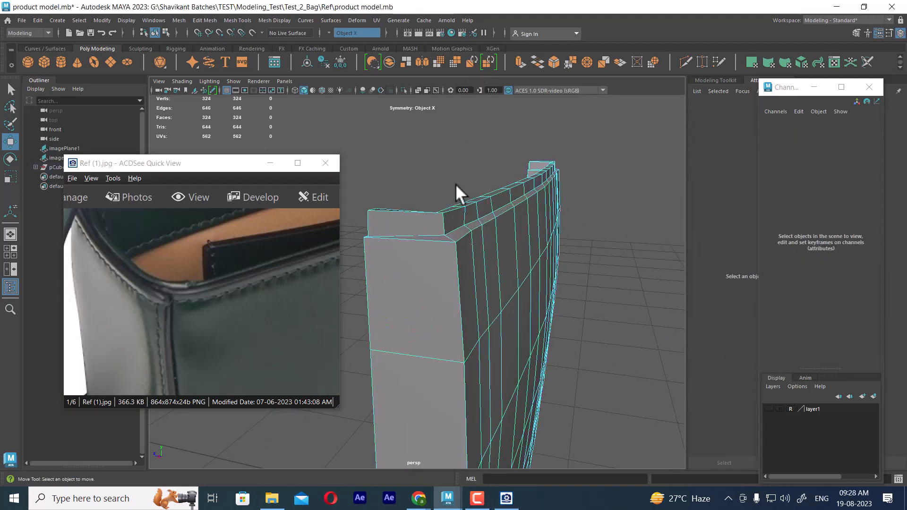
Insert an edge loop around the recessed rim band, splitting its height into two rows of faces
{"action": "left_click", "coordinate": [443, 220]}
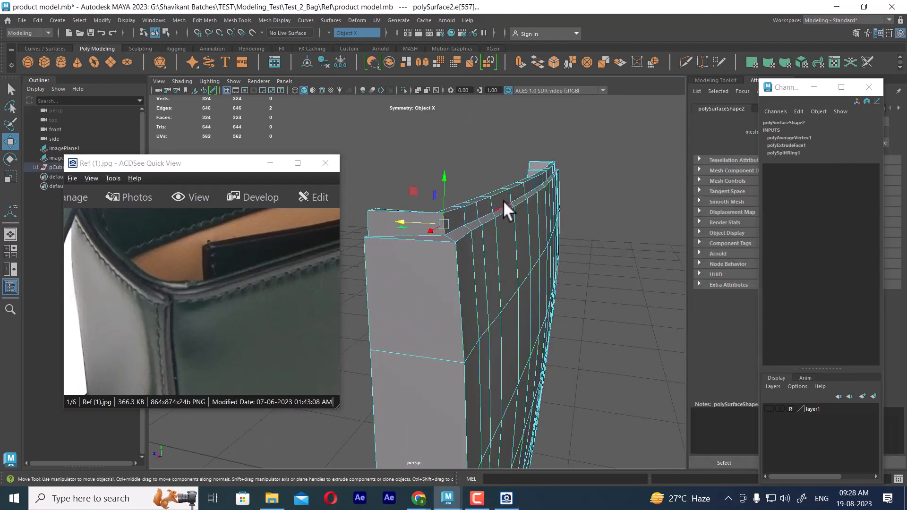
{"action": "right_click_drag", "start_coordinate": [554, 165], "coordinate": [691, 263], "text": "ctrl"}
{"action": "scroll", "coordinate": [502, 213], "scroll_direction": "up", "scroll_amount": 1}
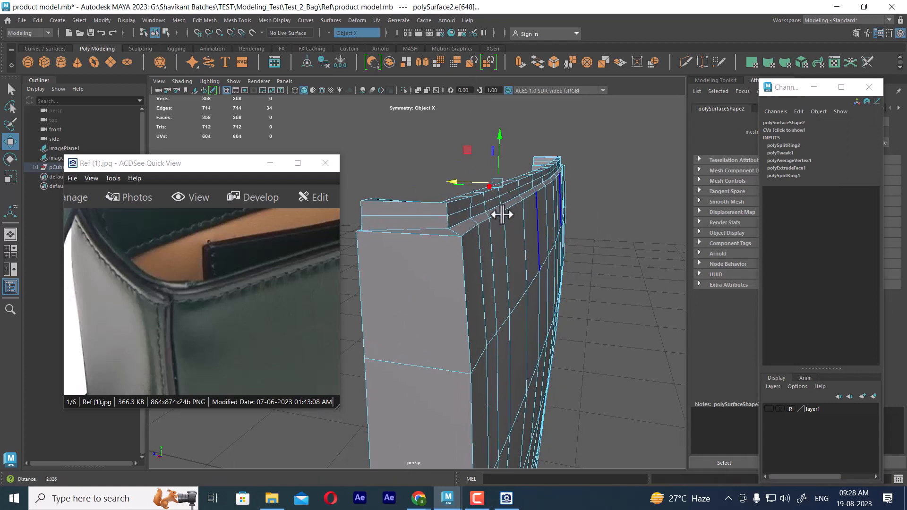
Select all rim faces above the new edge loop, including the panel's top faces, with the help of the front view
{"action": "double_click", "coordinate": [464, 209]}
{"action": "right_click_drag", "start_coordinate": [571, 140], "coordinate": [571, 165], "text": "ctrl"}
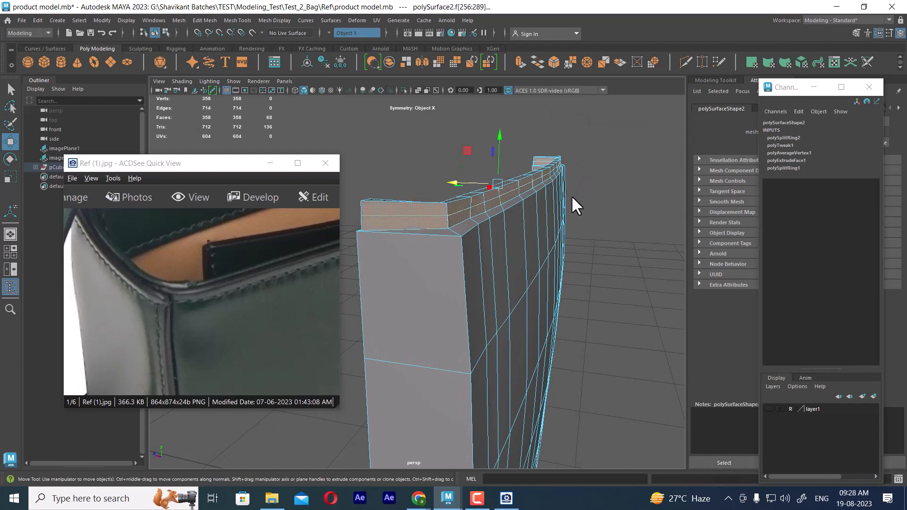
{"action": "left_click", "coordinate": [454, 204]}
{"action": "left_click", "coordinate": [401, 213]}
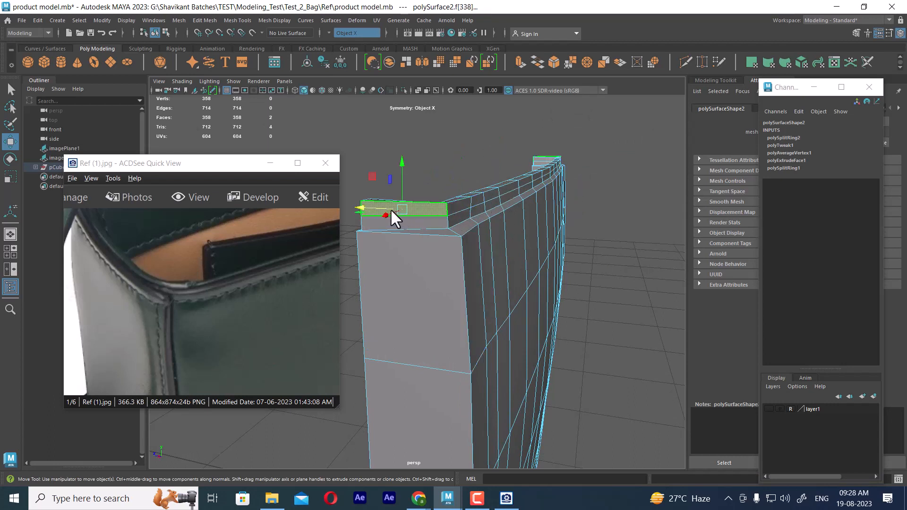
{"action": "double_click", "coordinate": [461, 206]}
{"action": "left_click_drag", "start_coordinate": [463, 204], "coordinate": [612, 214], "text": "alt"}
{"action": "key", "text": "space"}
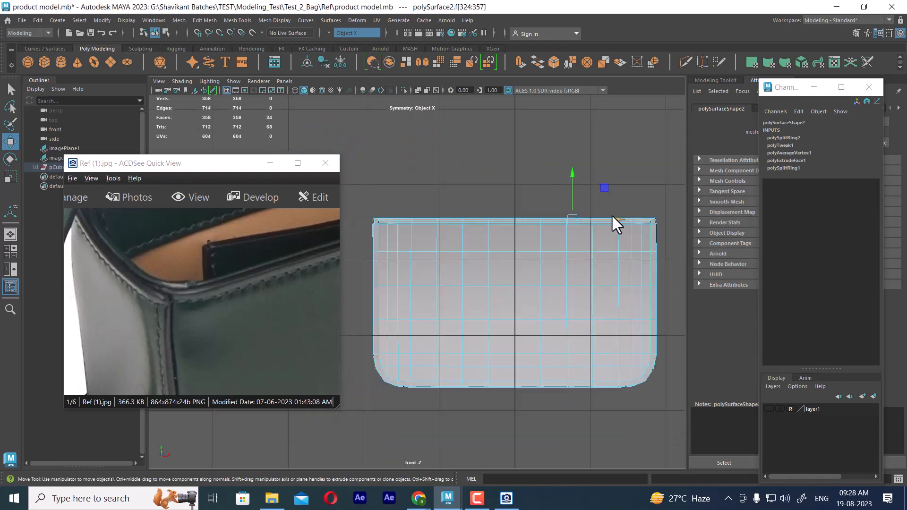
{"action": "middle_click_drag", "start_coordinate": [596, 198], "coordinate": [573, 163], "text": "alt"}
{"action": "middle_click_drag", "start_coordinate": [489, 185], "coordinate": [516, 196], "text": "alt"}
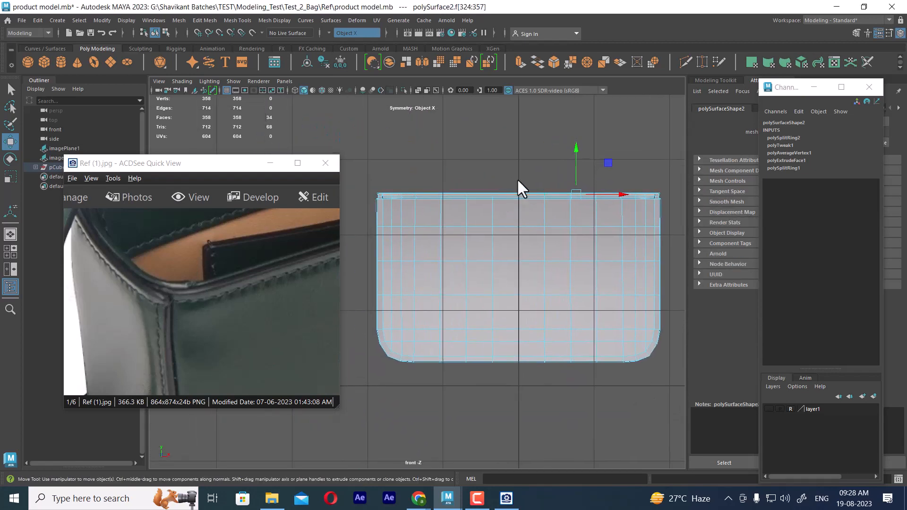
{"action": "left_click_drag", "start_coordinate": [370, 166], "coordinate": [676, 193]}
{"action": "key", "text": "space"}
{"action": "left_click_drag", "start_coordinate": [611, 248], "coordinate": [555, 282]}
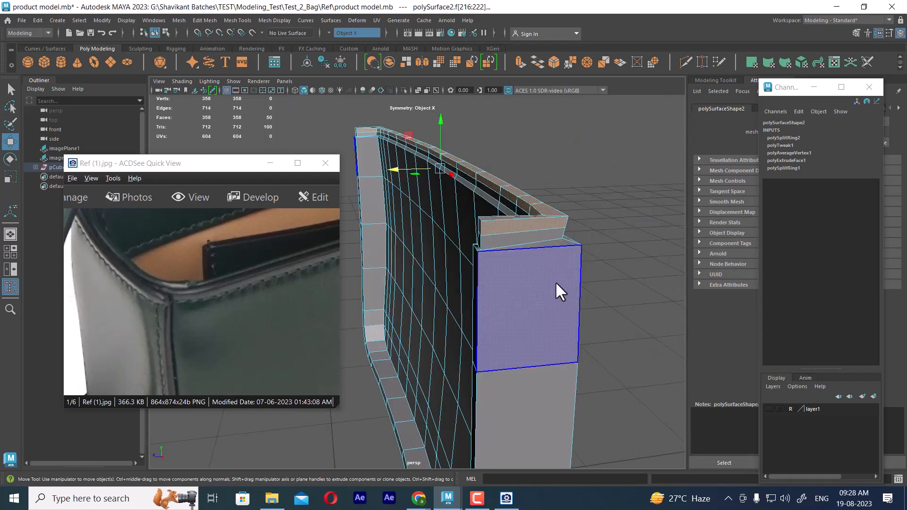
Extrude the selected upper rim faces outward with a Local Translate Z of 0.04
{"action": "key", "text": "alt+space"}
{"action": "left_click", "coordinate": [600, 298]}
{"action": "mouse_move", "coordinate": [617, 239]}
{"action": "left_mouse_down", "text": "alt"}
{"action": "mouse_move", "coordinate": [604, 242]}
{"action": "mouse_move", "coordinate": [612, 249]}
{"action": "left_mouse_up", "text": "alt"}
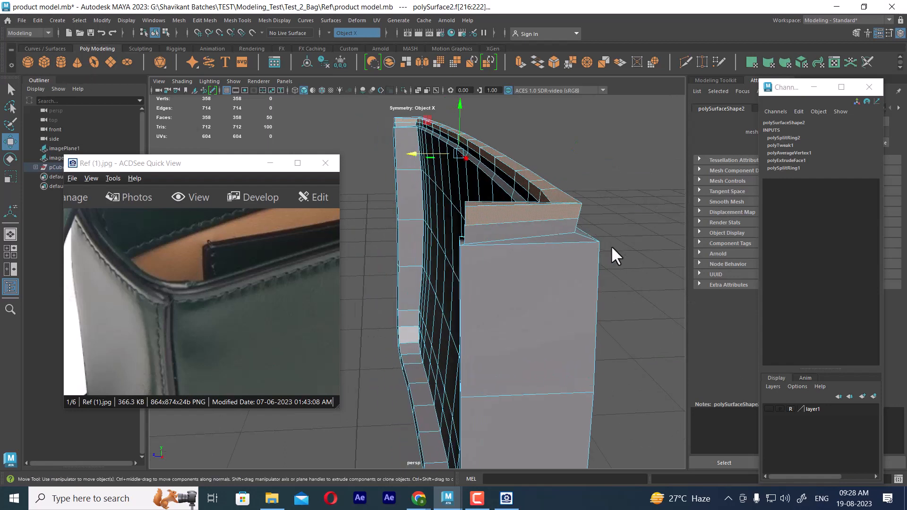
{"action": "right_click_drag", "start_coordinate": [623, 156], "coordinate": [622, 186], "text": "shift"}
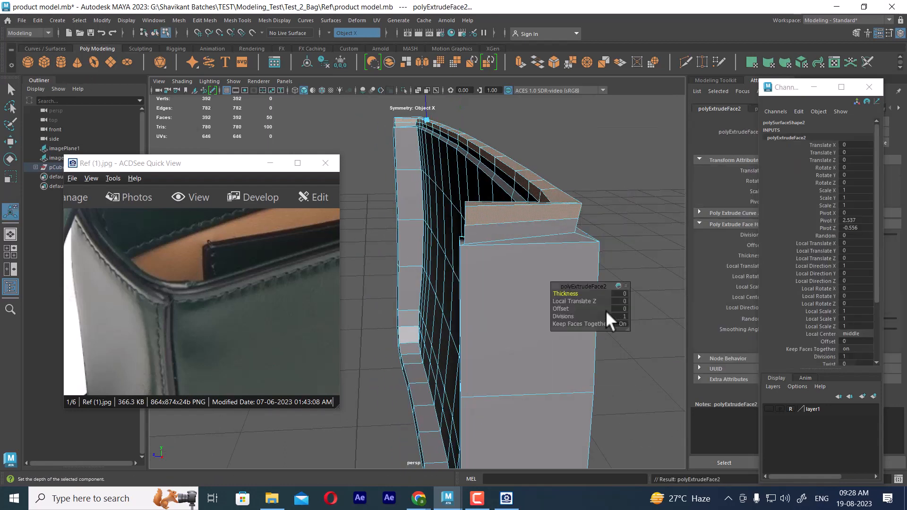
{"action": "left_click_drag", "start_coordinate": [584, 300], "coordinate": [586, 298]}
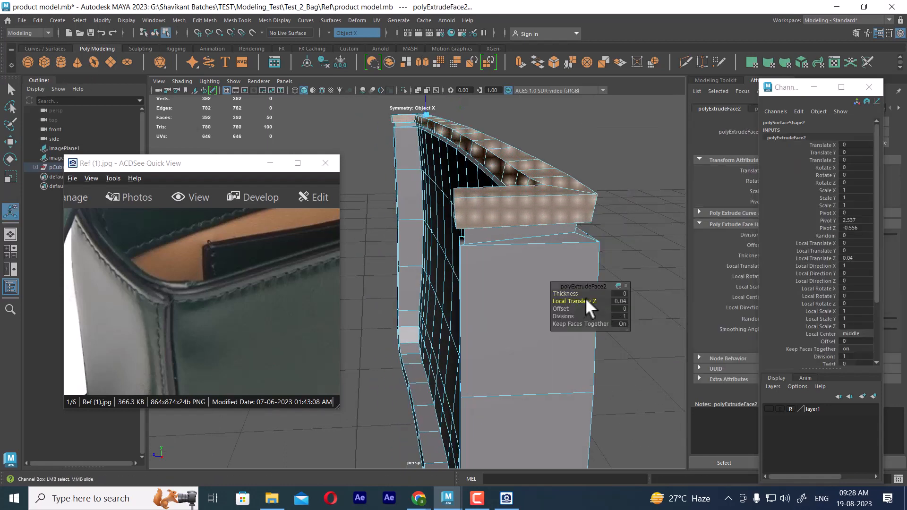
Turn on the panel's smooth preview, return to object mode and clear the selection
{"action": "left_click_drag", "start_coordinate": [573, 234], "coordinate": [535, 215], "text": "alt"}
{"action": "key", "text": "3"}
{"action": "right_click_drag", "start_coordinate": [534, 213], "coordinate": [567, 195]}
{"action": "key", "text": "q"}
{"action": "left_click", "coordinate": [605, 158]}
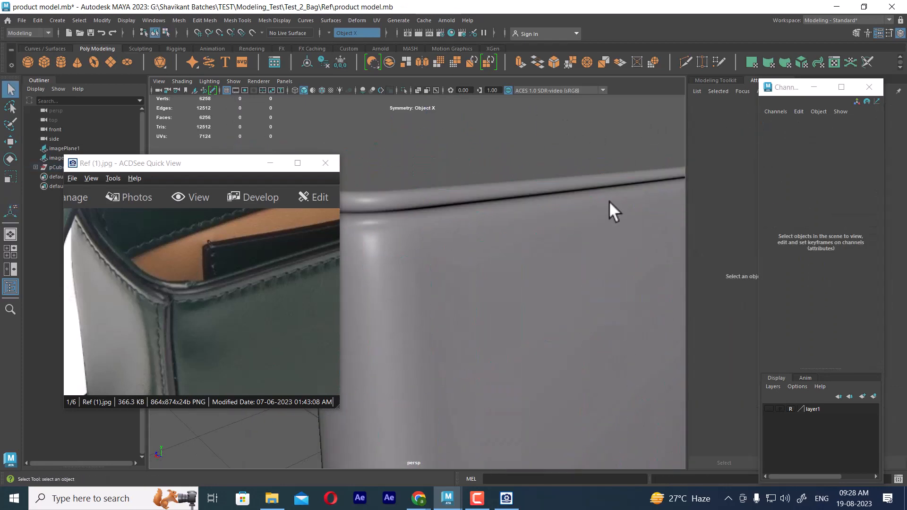
Examine the smoothed rim bead and rounded corner from several angles against the stitched edge in the reference image
{"action": "left_click_drag", "start_coordinate": [610, 204], "coordinate": [609, 262], "text": "alt"}
{"action": "right_click_drag", "start_coordinate": [610, 262], "coordinate": [614, 270], "text": "alt"}
{"action": "left_click_drag", "start_coordinate": [614, 270], "coordinate": [534, 225], "text": "alt"}
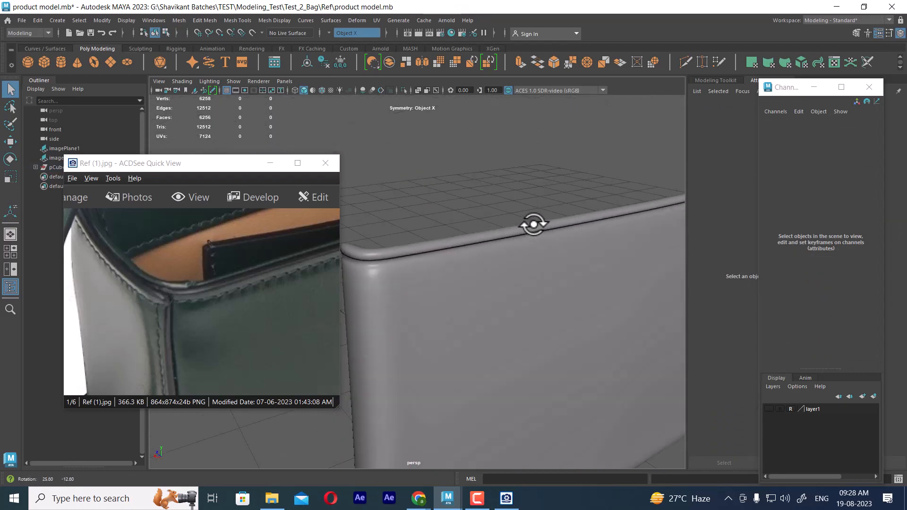
{"action": "left_click", "coordinate": [464, 298]}
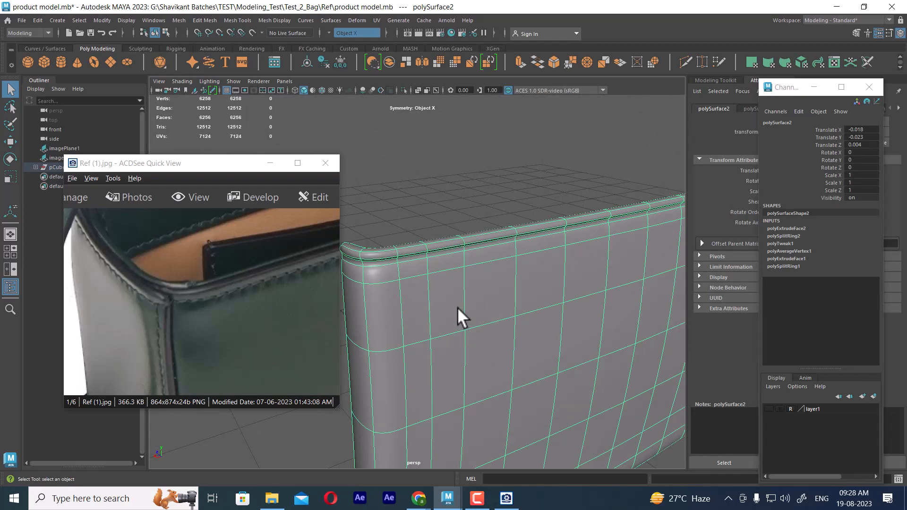
{"action": "left_click_drag", "start_coordinate": [458, 307], "coordinate": [462, 228], "text": "alt"}
{"action": "left_click", "coordinate": [483, 163]}
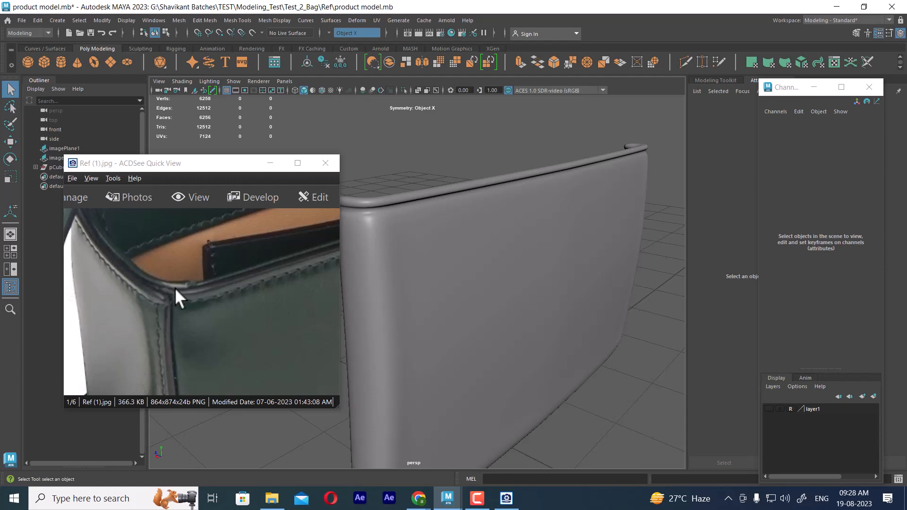